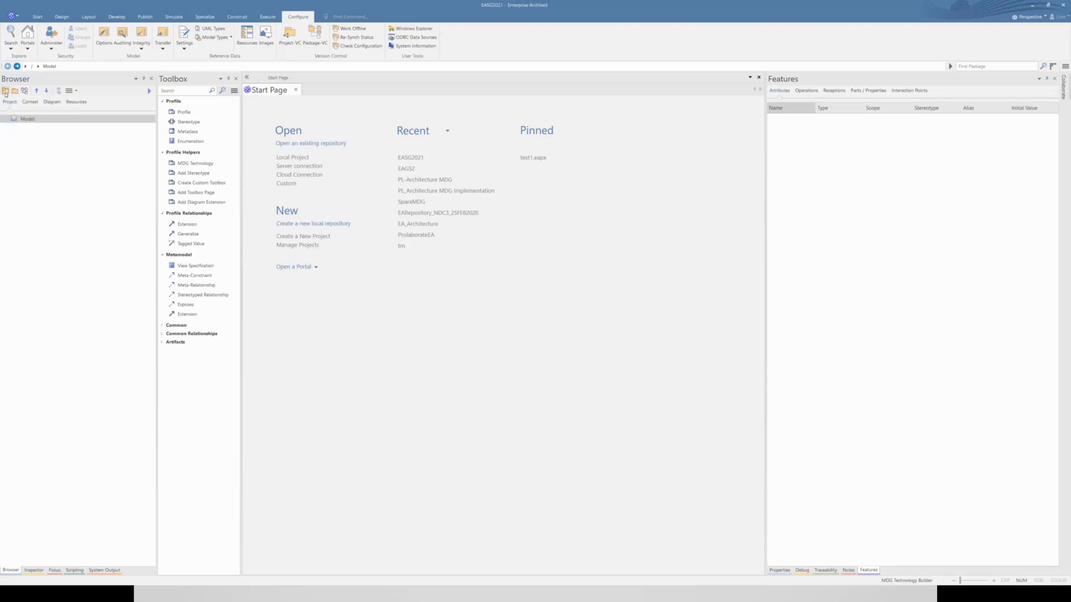
Step: Open the Model Wizard for the Model root, switch to all perspectives and filter the patterns by "MDG"
click(6, 91)
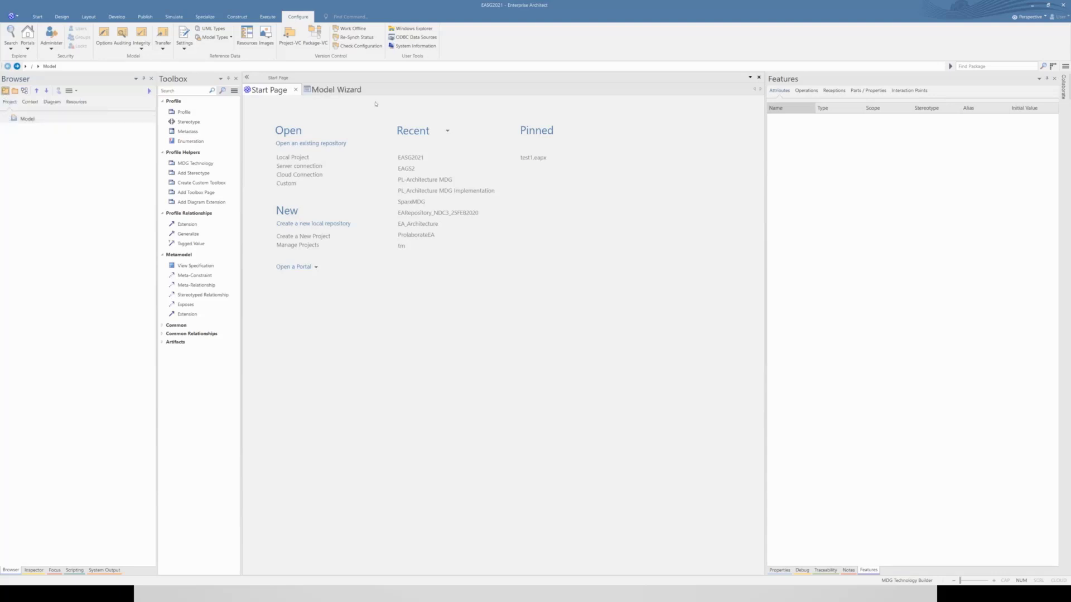
click(331, 91)
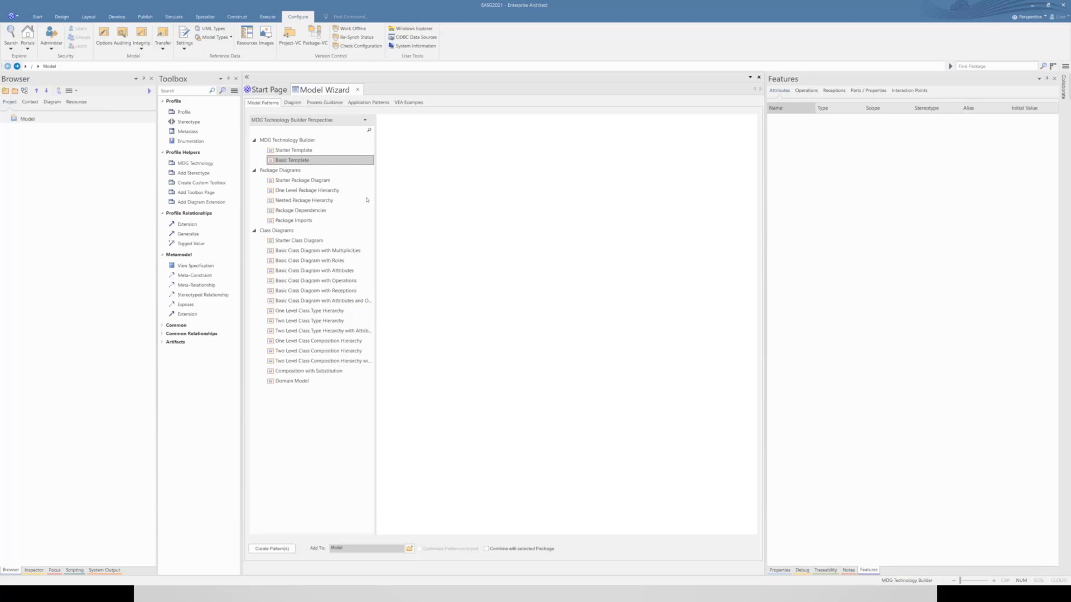
click(366, 120)
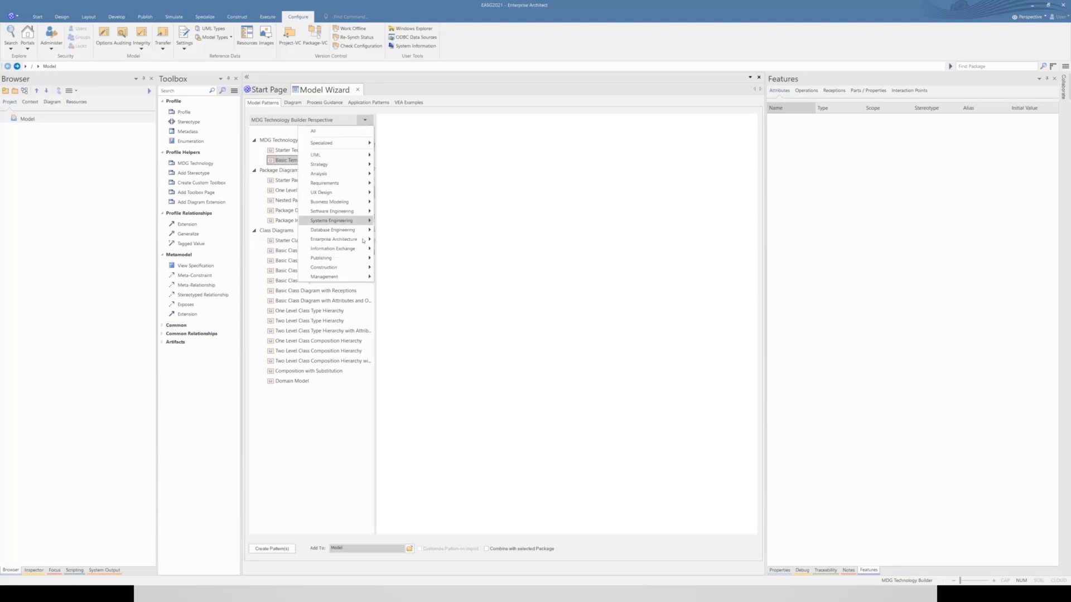
mouse_move(356, 276)
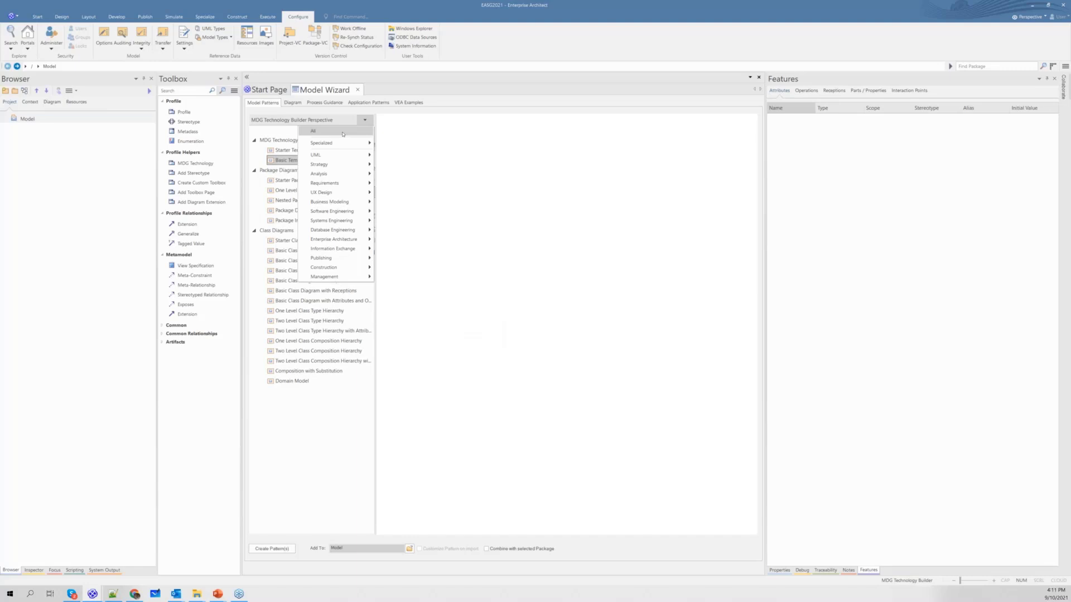
click(313, 131)
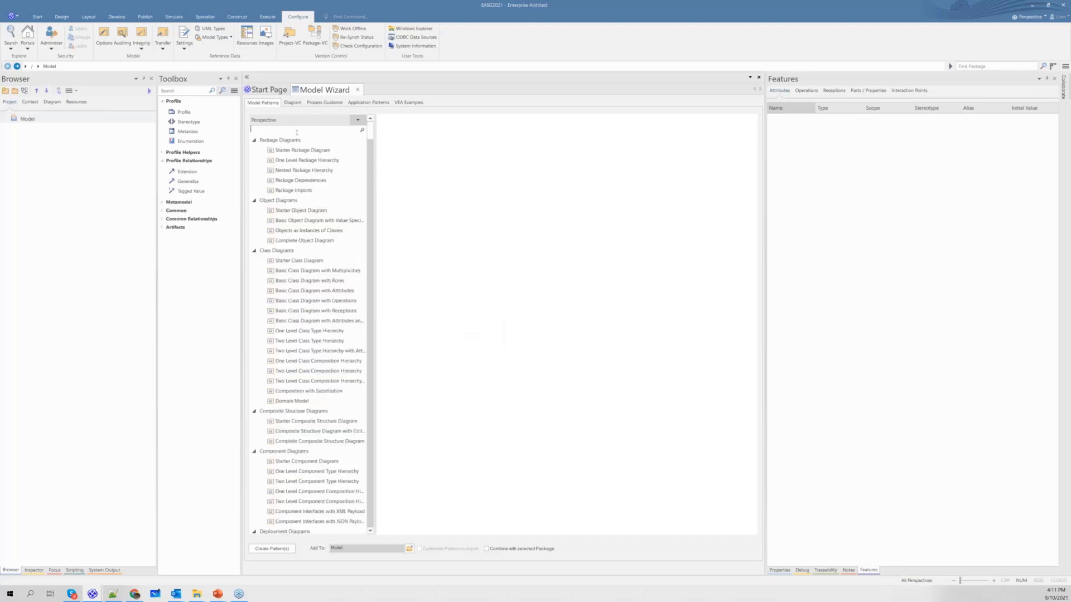
text(MDG)
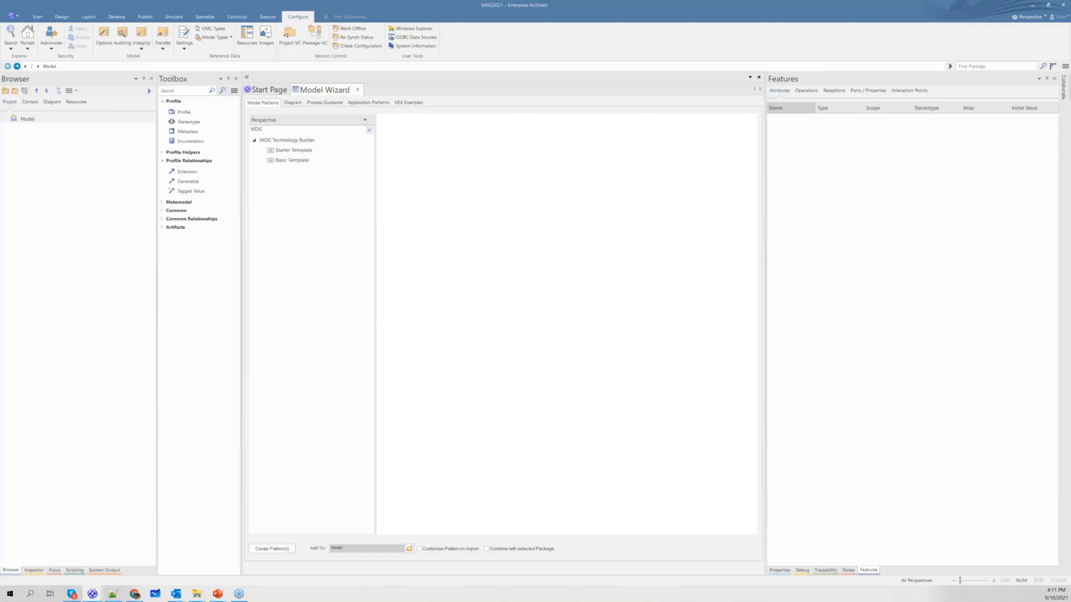
Step: Create the MDG Technology Builder Basic Template pattern in the model with the technology name EAGS
click(292, 160)
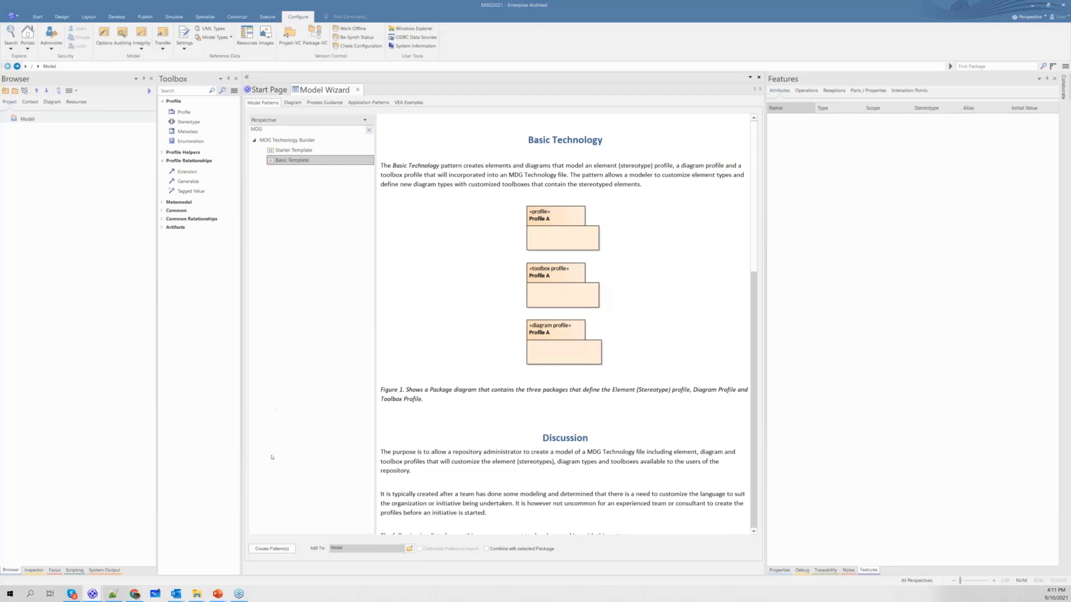
click(274, 553)
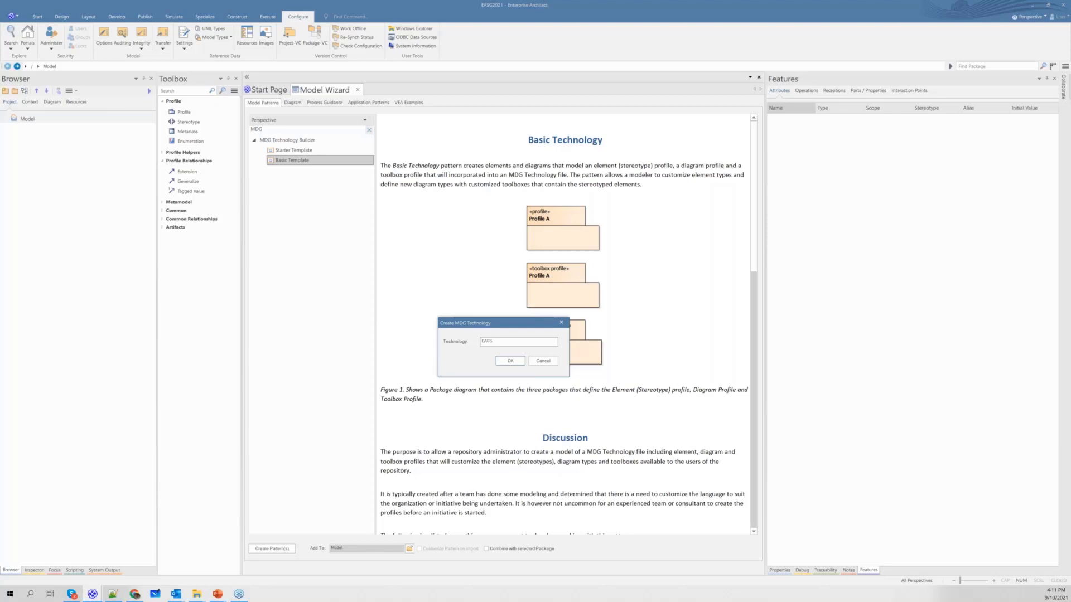
click(510, 361)
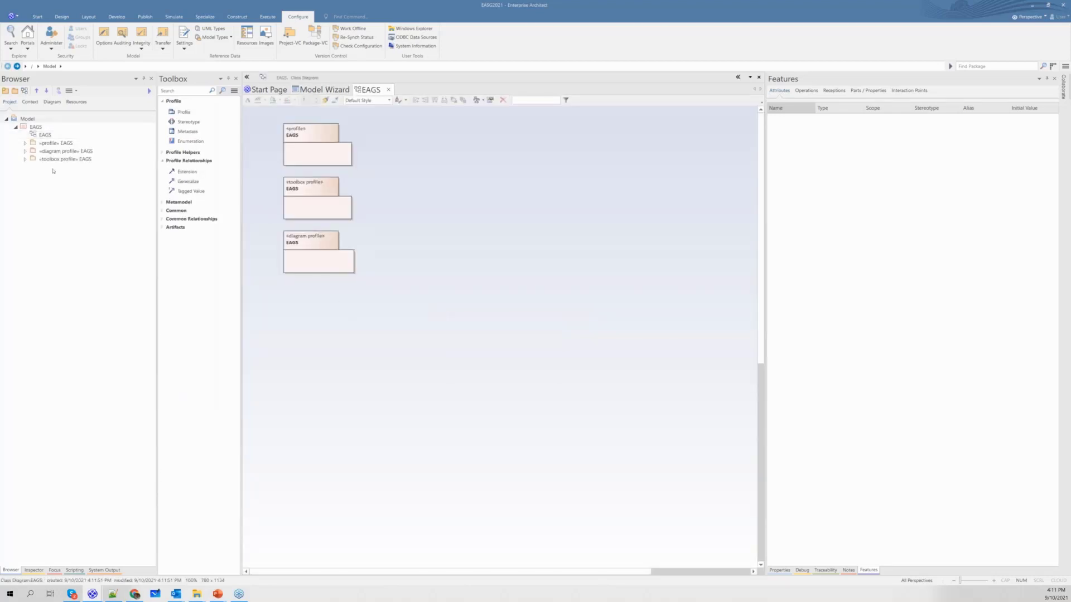
Step: Expand the profile, diagram profile and toolbox profile packages and open the EAGS diagram of the «profile» package
click(25, 143)
click(25, 159)
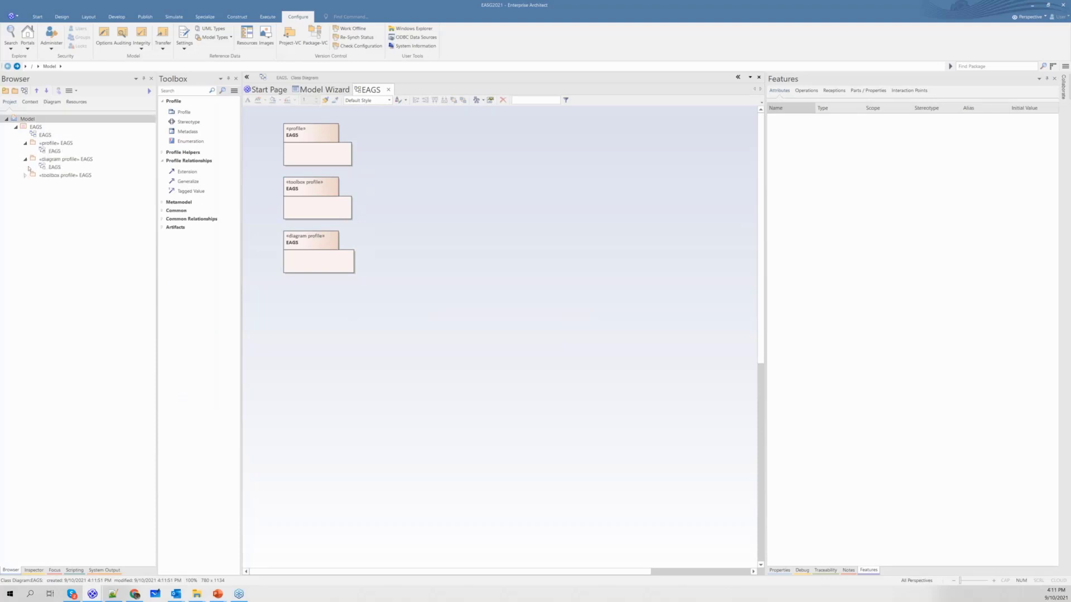
click(25, 175)
click(54, 151)
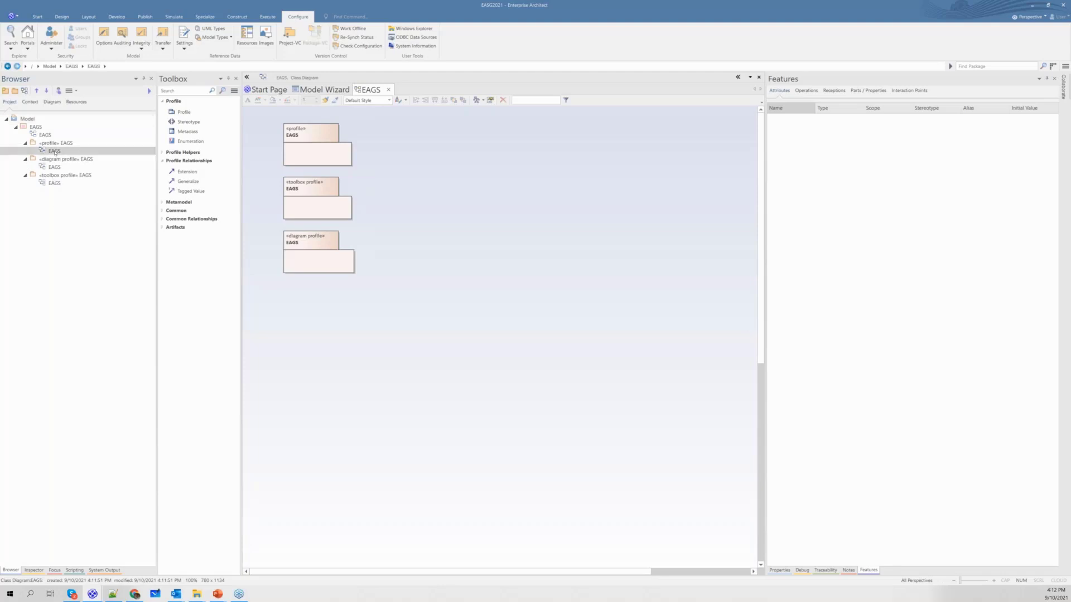
double_click(55, 151)
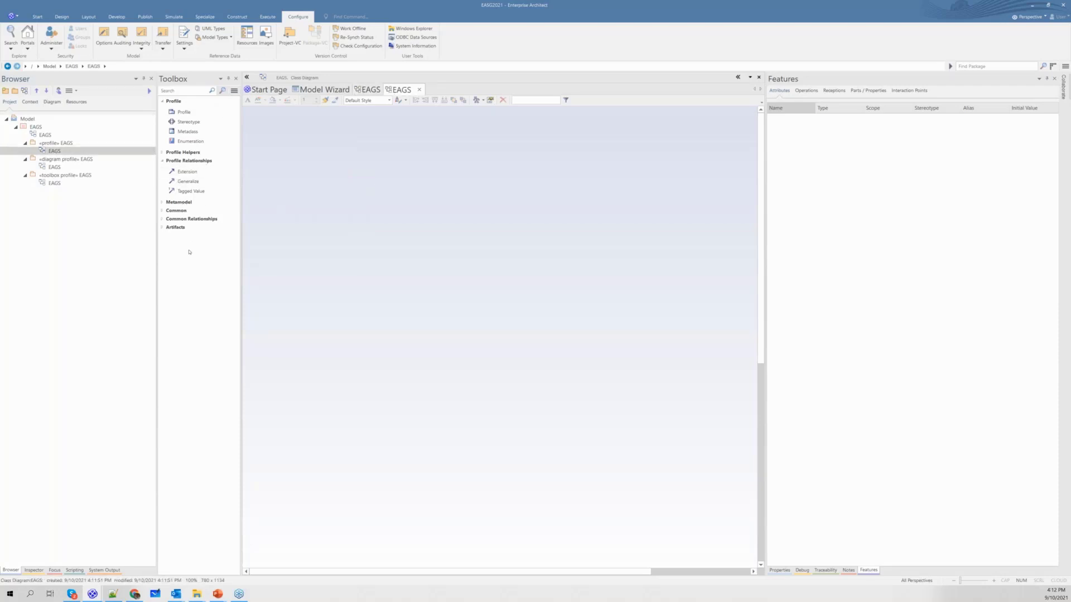
Step: Start a new stereotype on the profile diagram with the Add Stereotype helper, named Business Process with type Element Extension
click(163, 152)
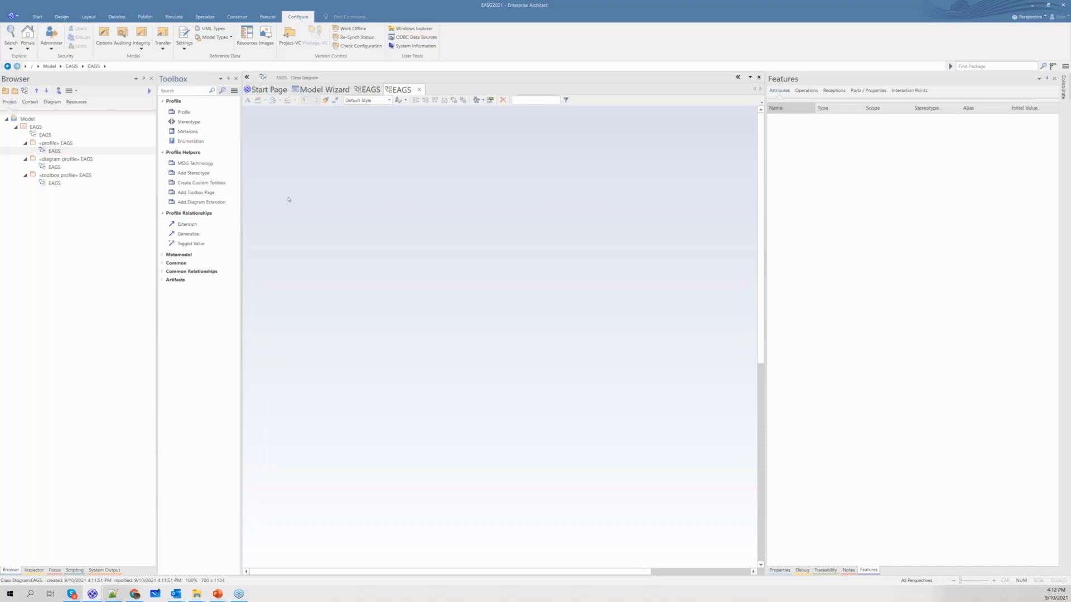
click(215, 173)
click(388, 188)
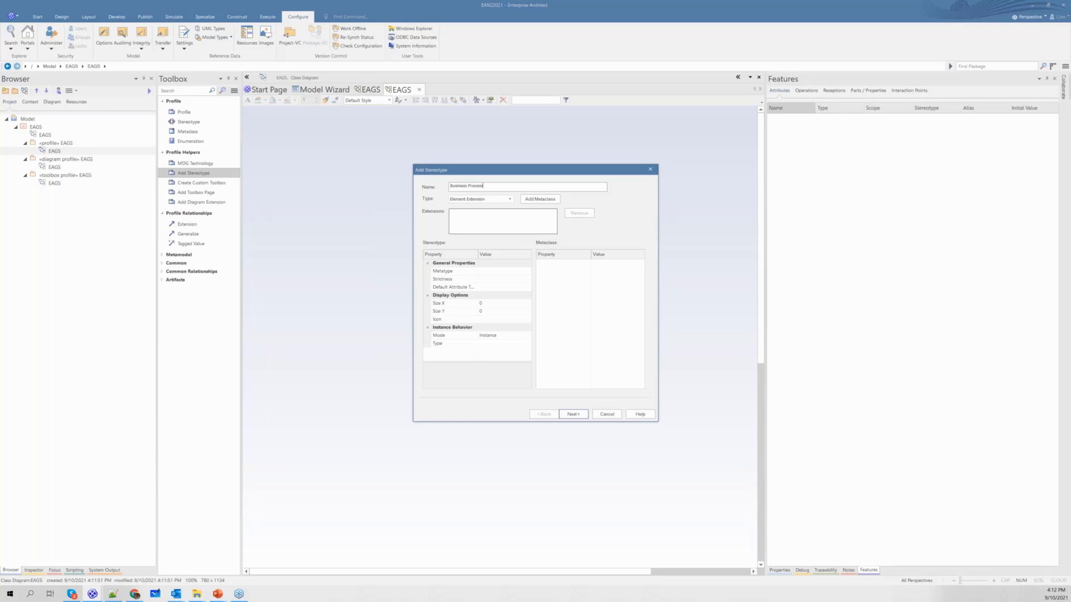
click(509, 199)
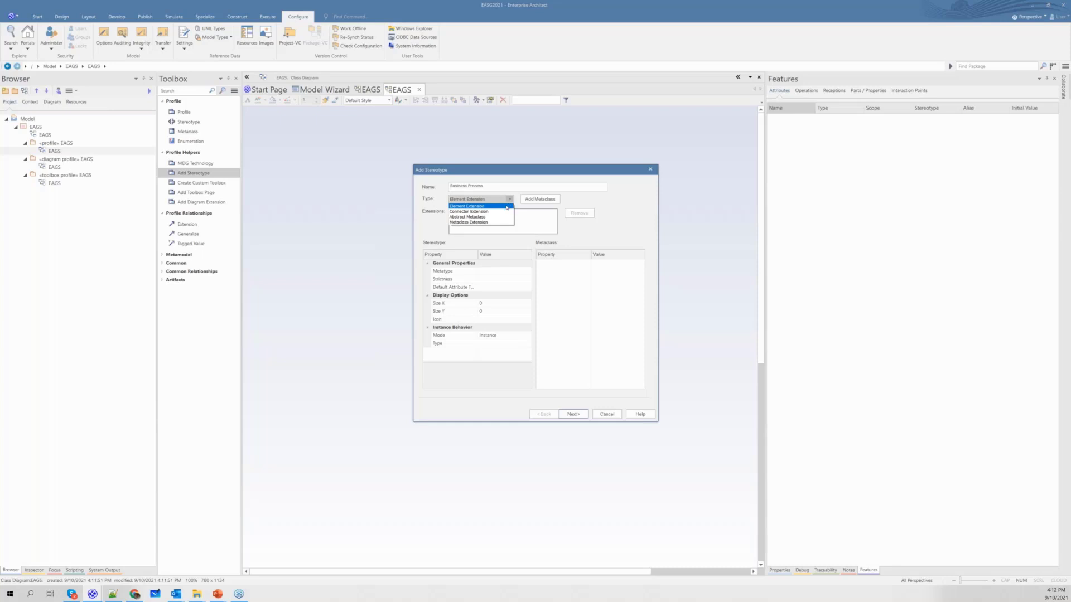
click(507, 207)
Step: Add the Activity metaclass as the stereotype's extension and expand its Feature Visibility properties
click(536, 199)
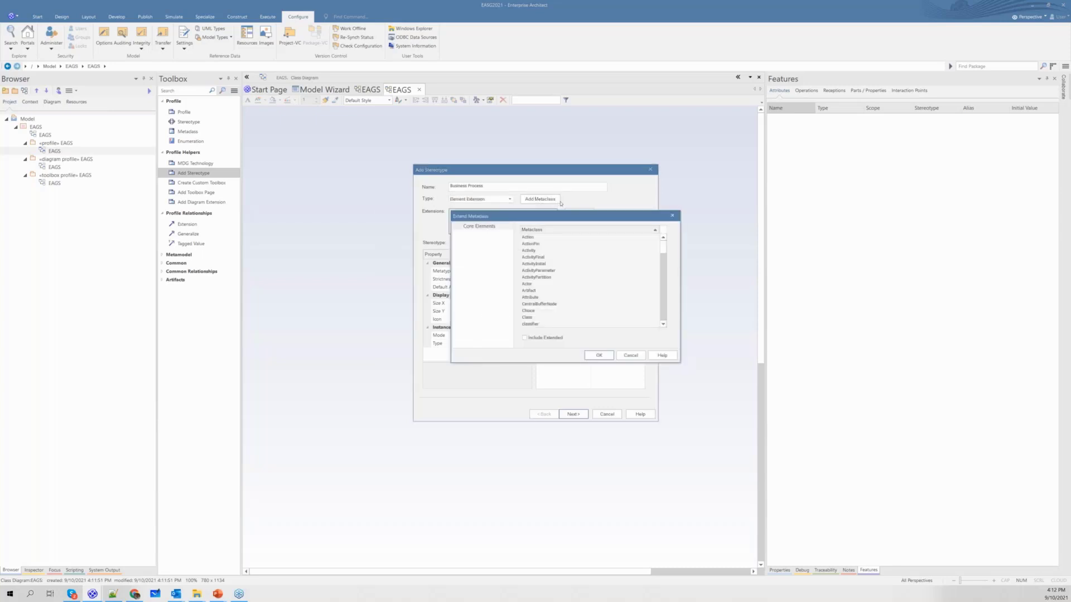
scroll(552, 258, down, 4)
scroll(552, 257, up, 4)
click(543, 252)
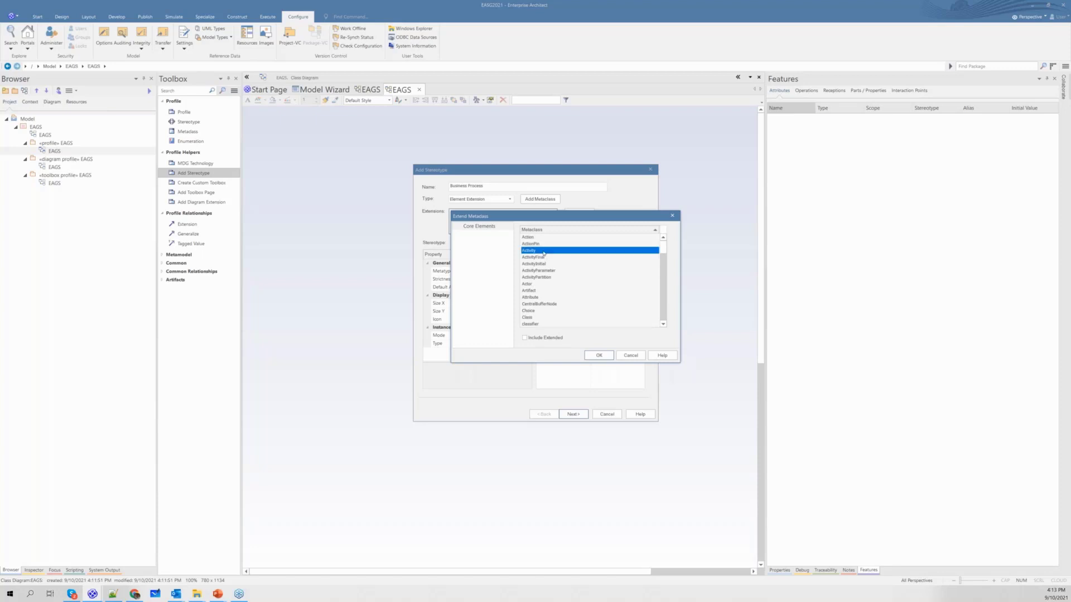
click(607, 358)
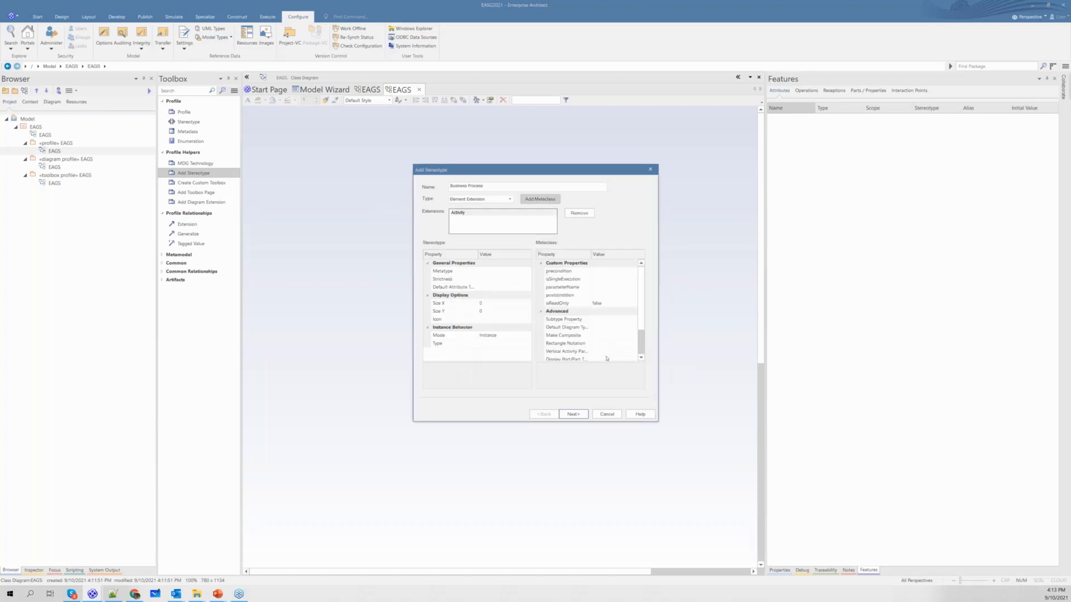
click(470, 214)
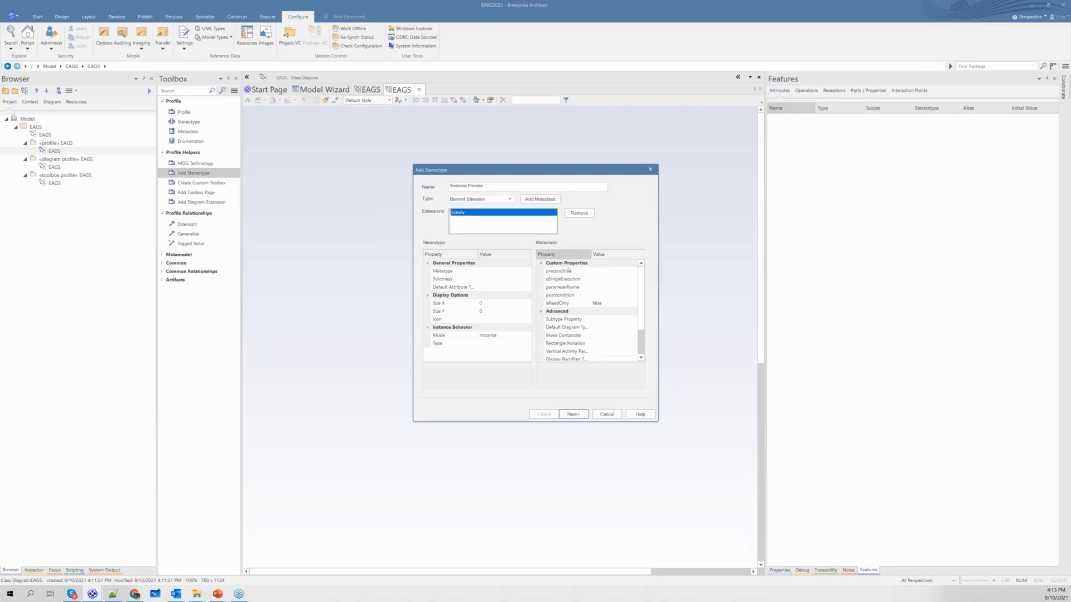
scroll(574, 357, down, 2)
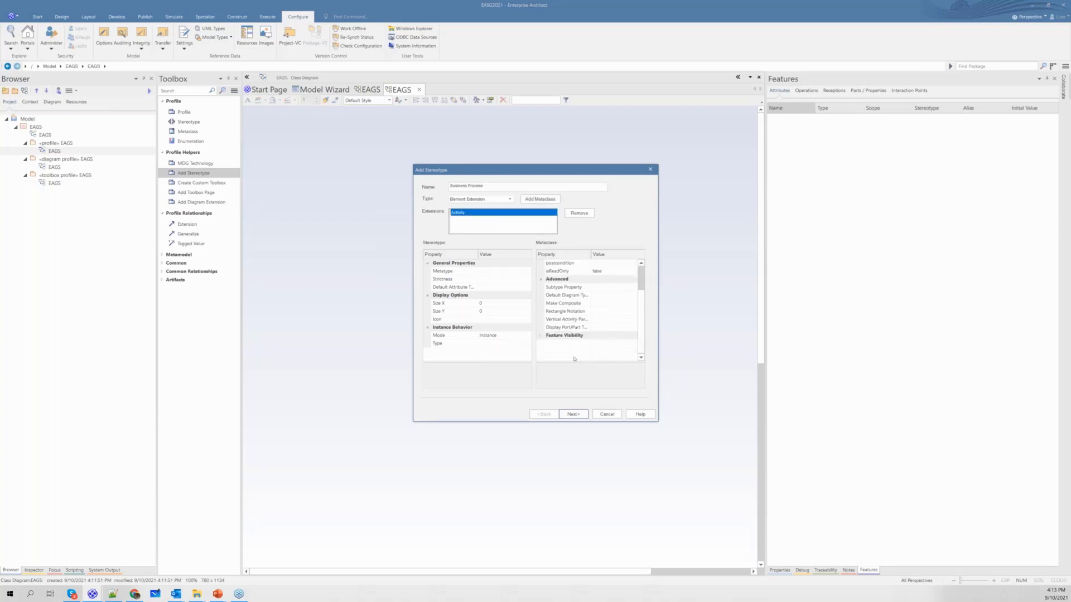
click(544, 337)
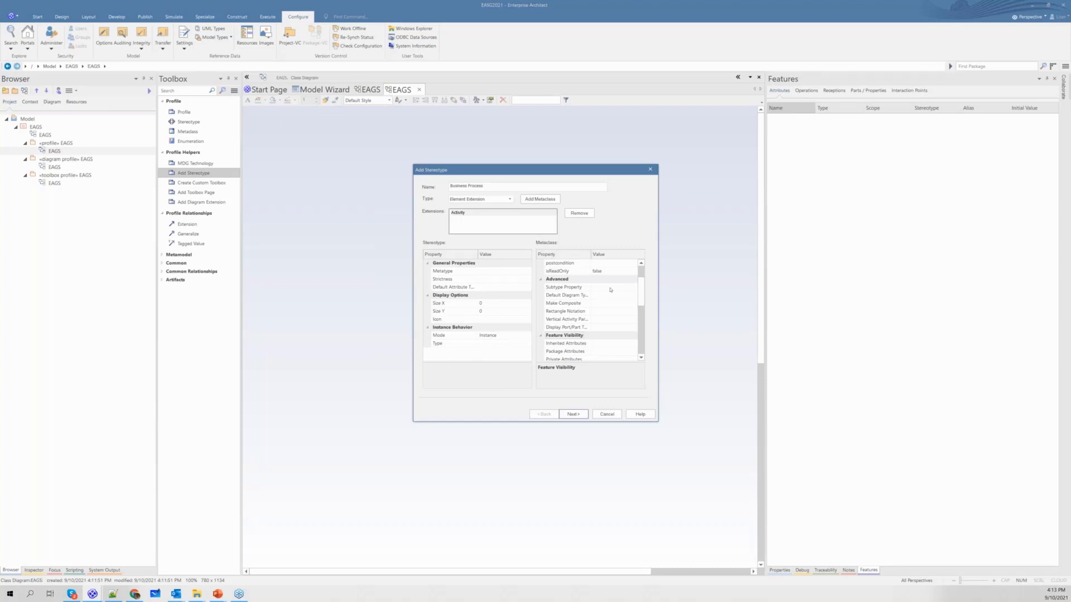
Step: Copy the stereotype name and set the Metatype property to Business Process
drag(495, 186, 422, 189)
key(ctrl+c)
click(481, 272)
key(ctrl+v)
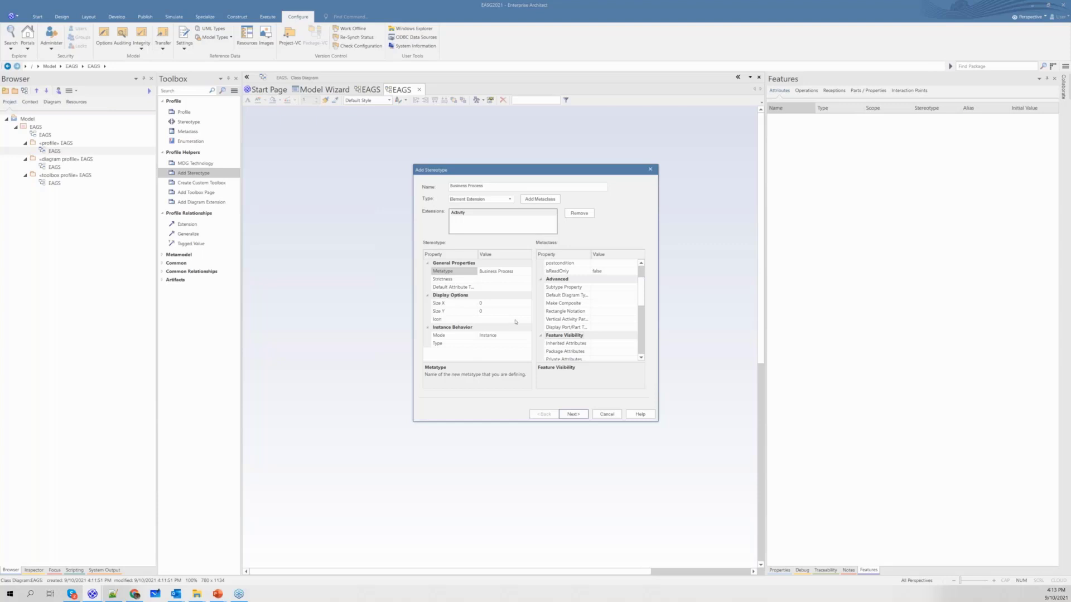
Step: Set Make Composite to True for the Activity metaclass and look through its feature visibility options
click(516, 322)
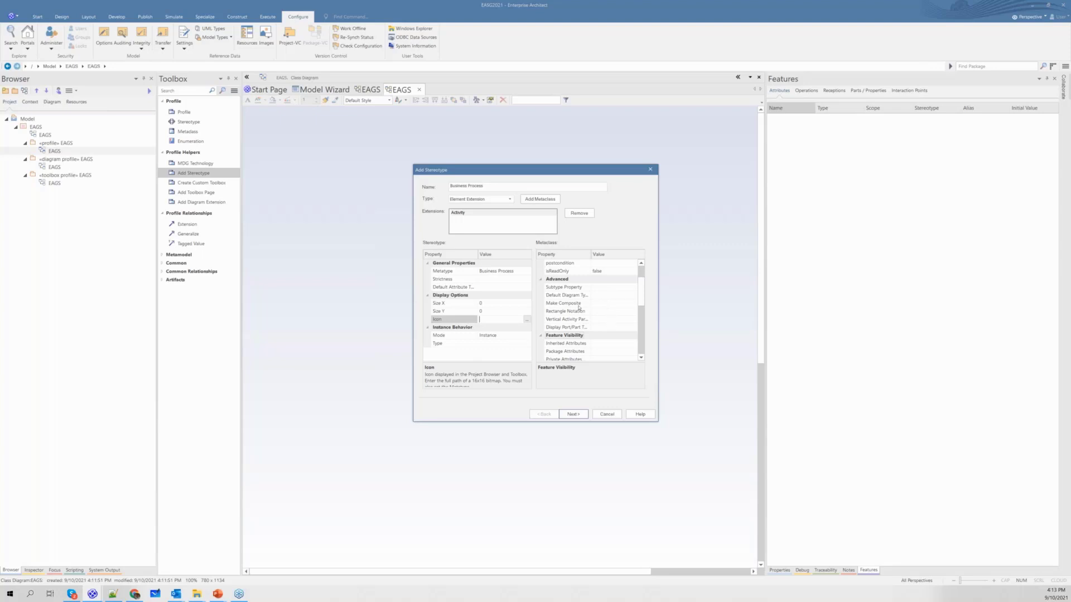
click(579, 306)
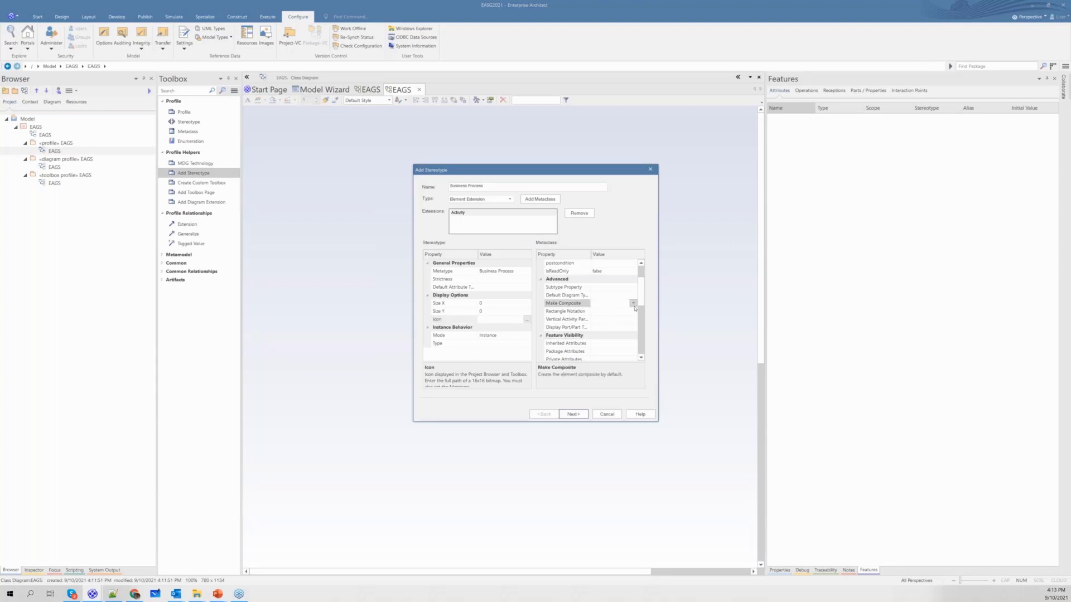
click(634, 304)
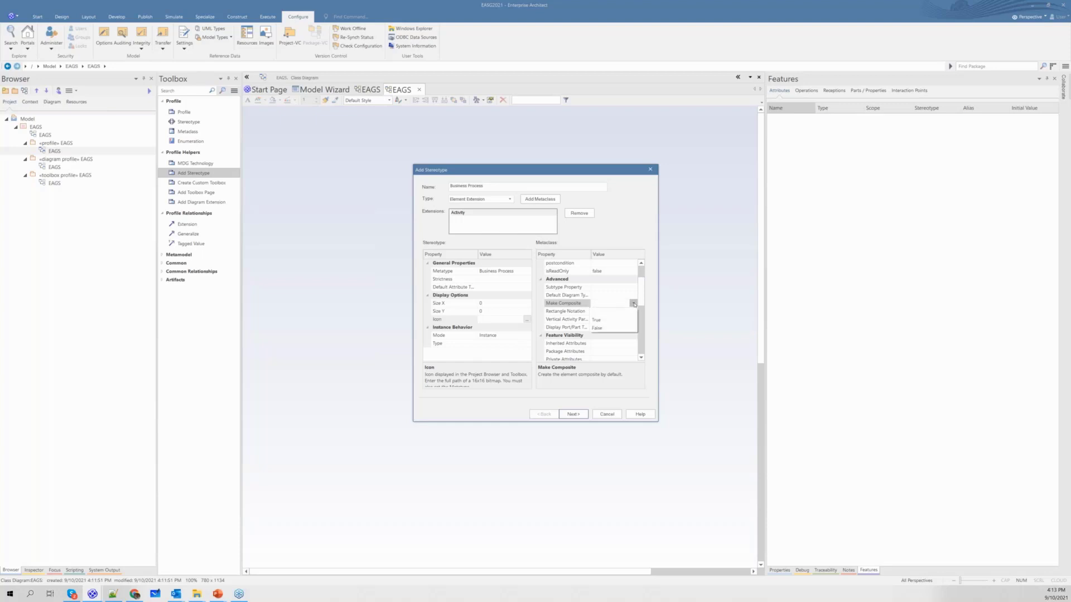
click(618, 322)
scroll(618, 333, down, 1)
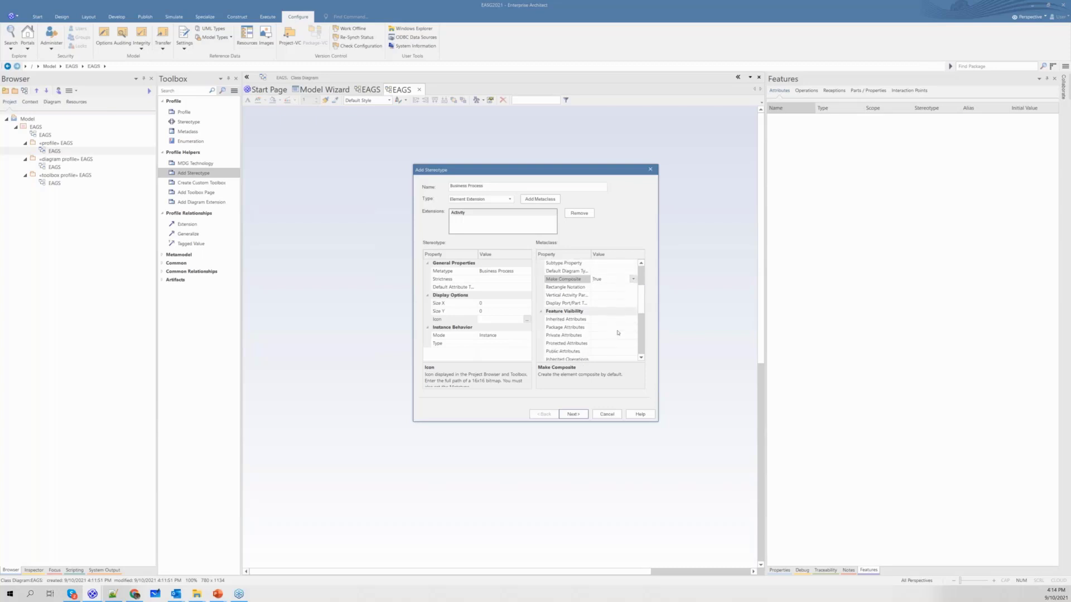
click(622, 319)
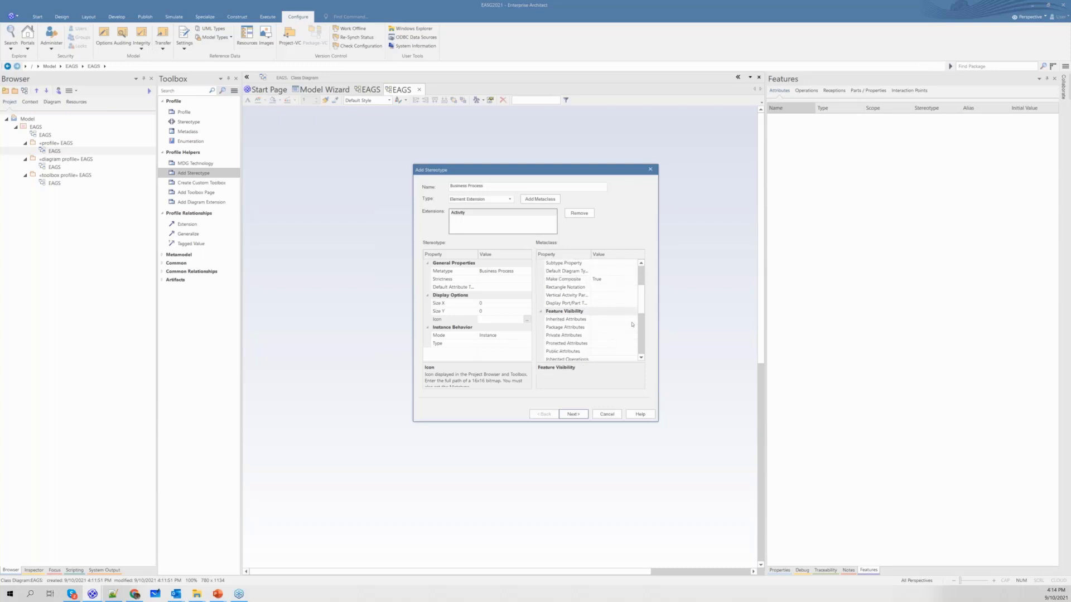
click(633, 320)
click(634, 321)
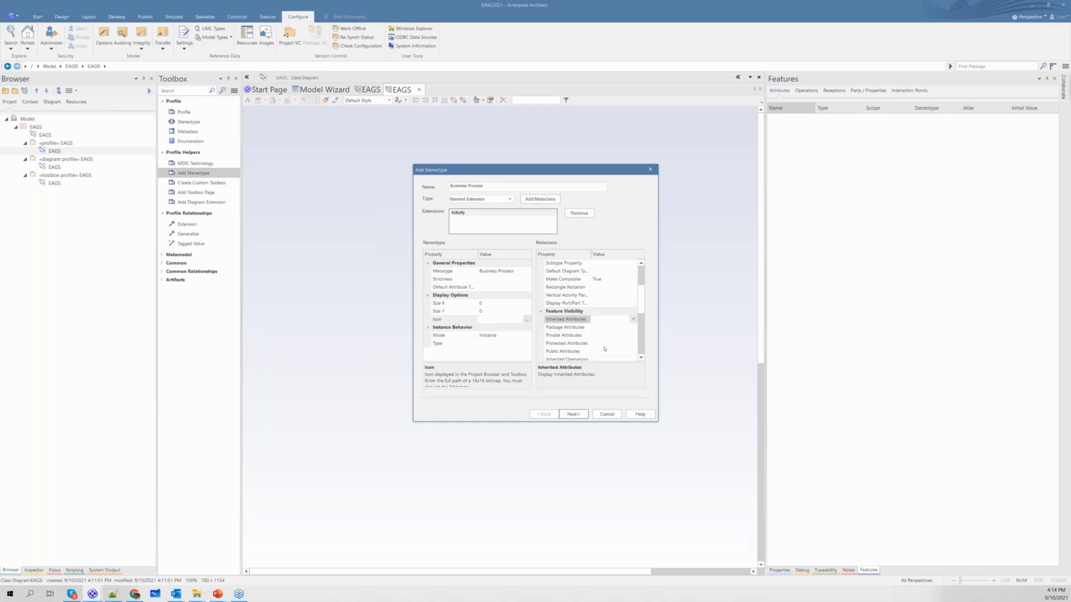
scroll(605, 355, down, 5)
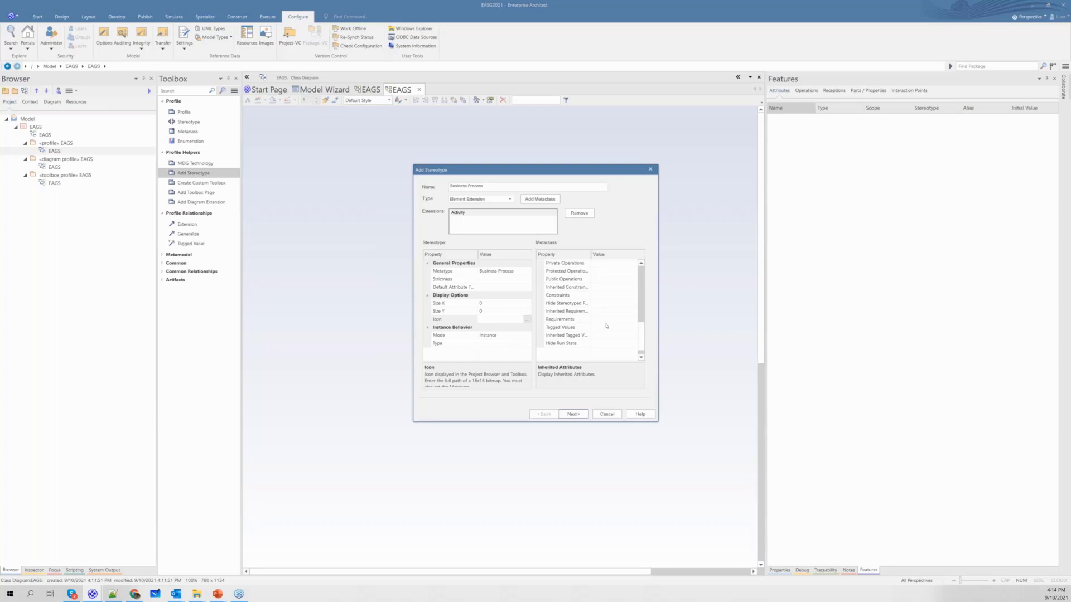
Step: Continue to the tagged value definitions and add the predefined tagged value Business Impact to the stereotype
click(570, 416)
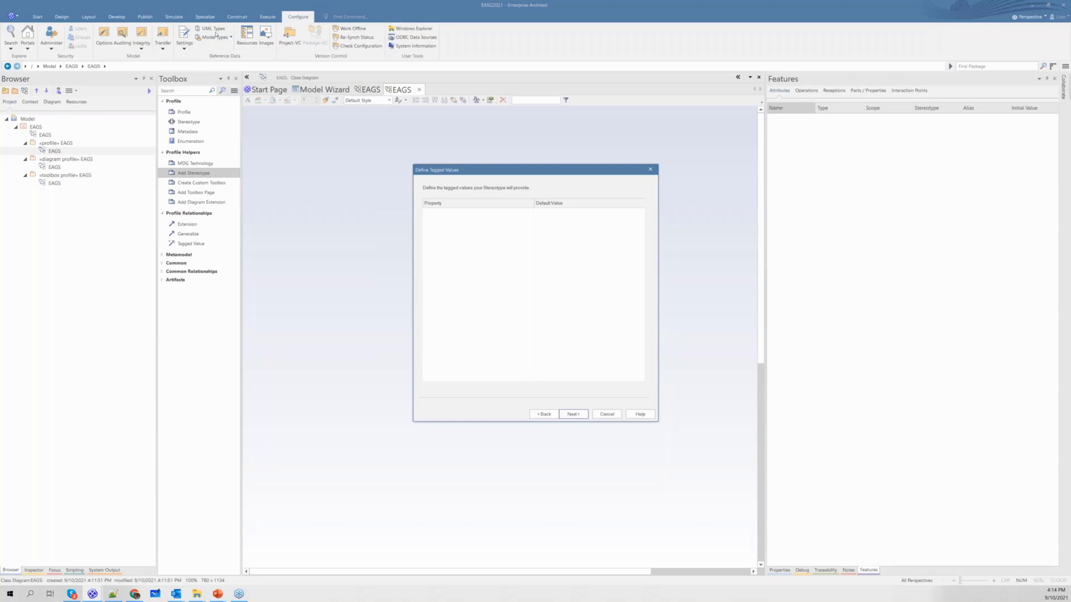
right_click(455, 248)
mouse_move(478, 262)
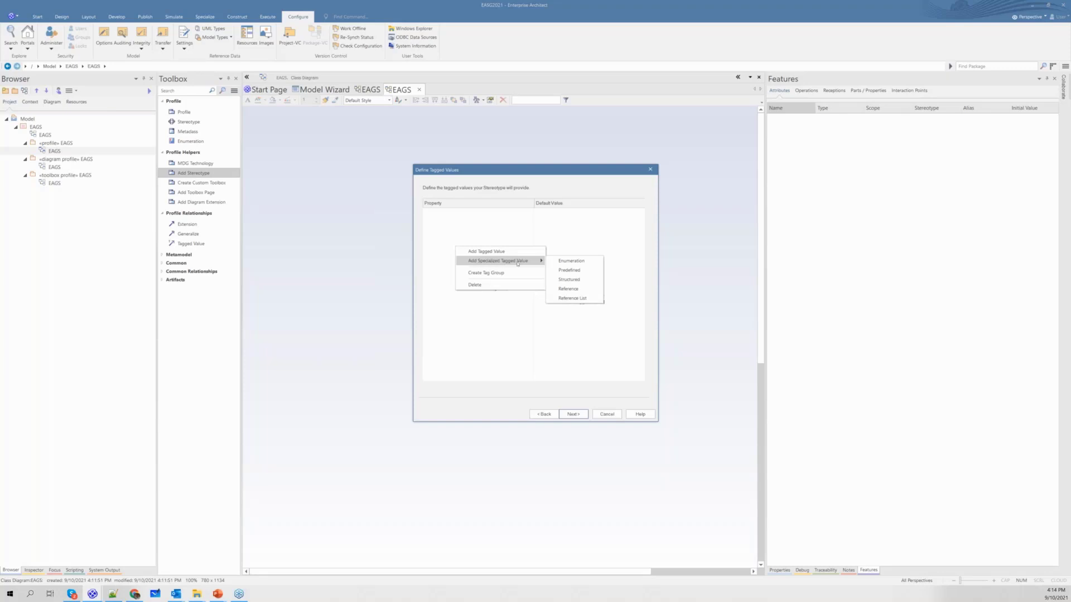
click(574, 271)
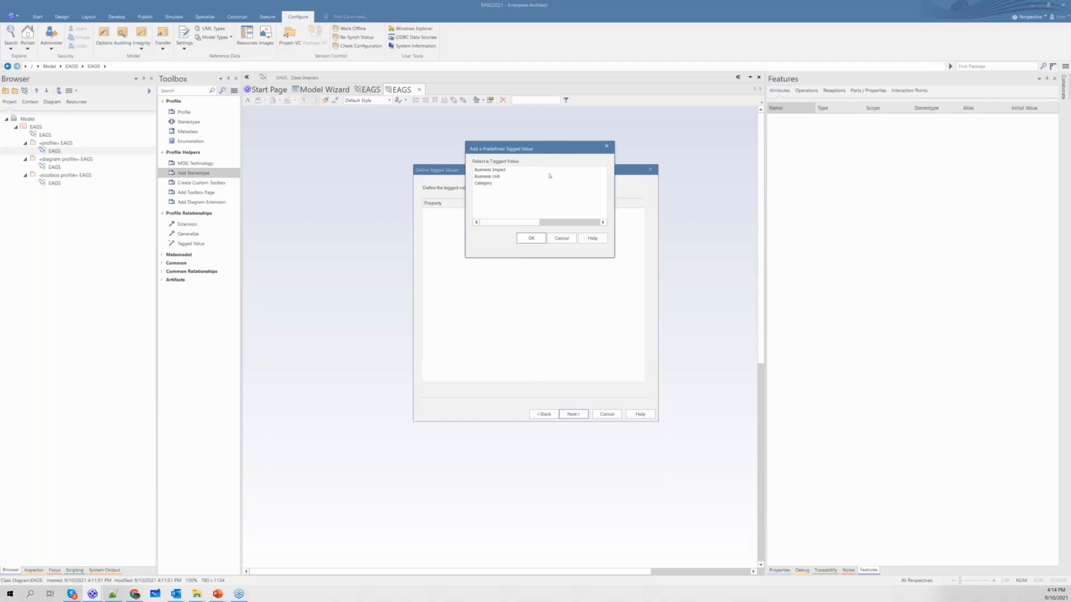
drag(553, 150, 530, 228)
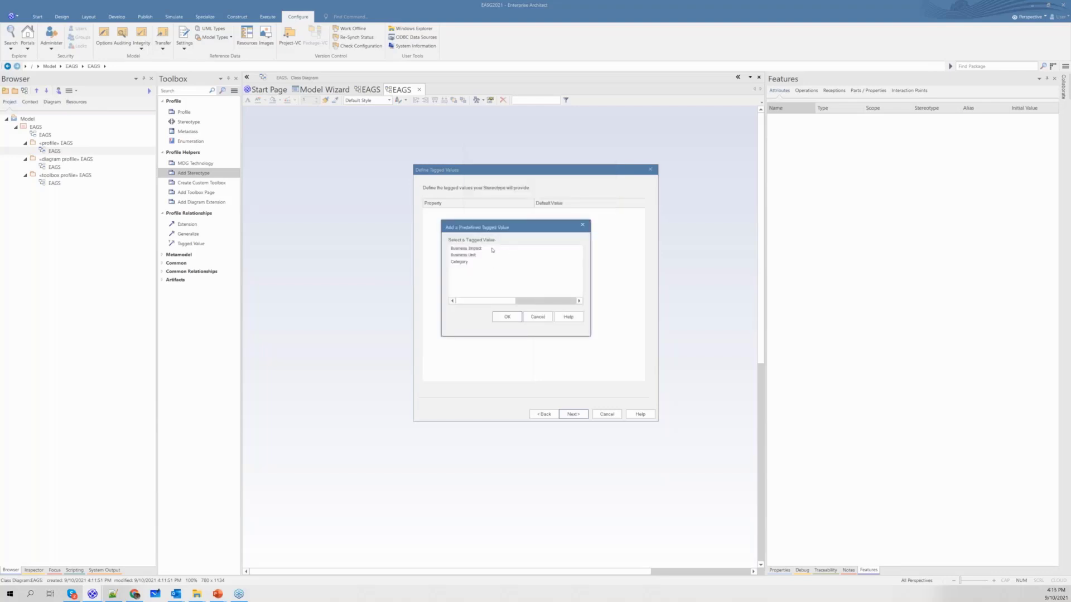
click(471, 250)
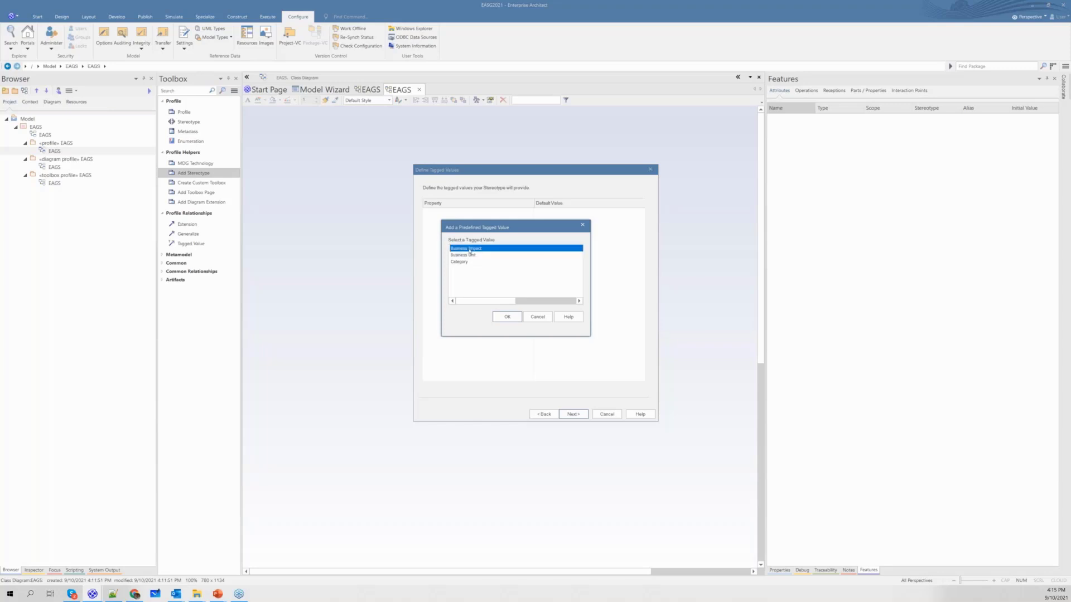
click(506, 317)
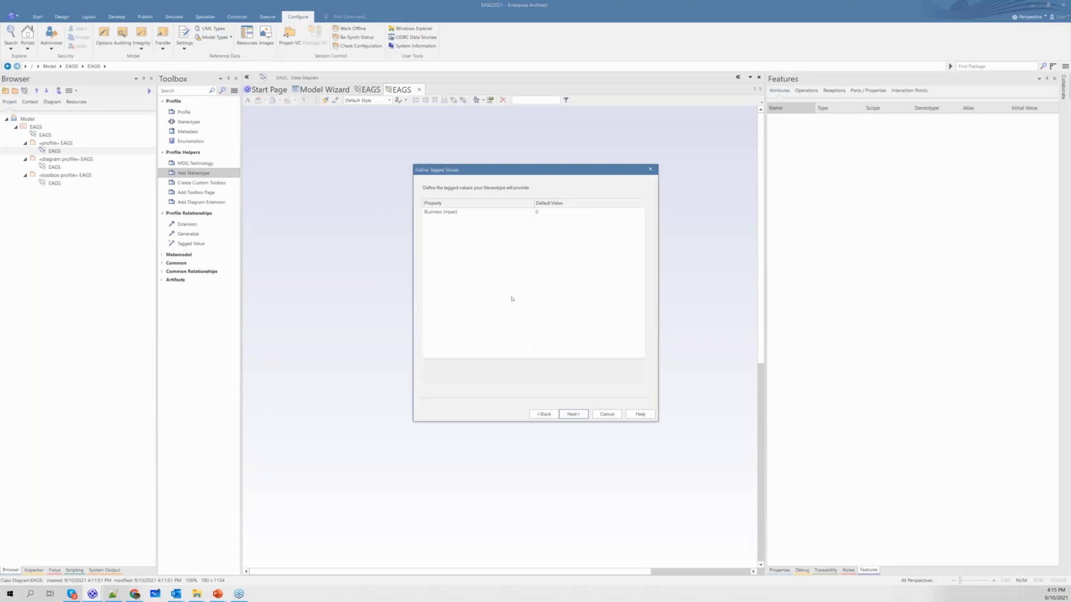
Step: Add the predefined tagged value Business Unit to the stereotype's tagged value definitions
right_click(511, 297)
mouse_move(526, 310)
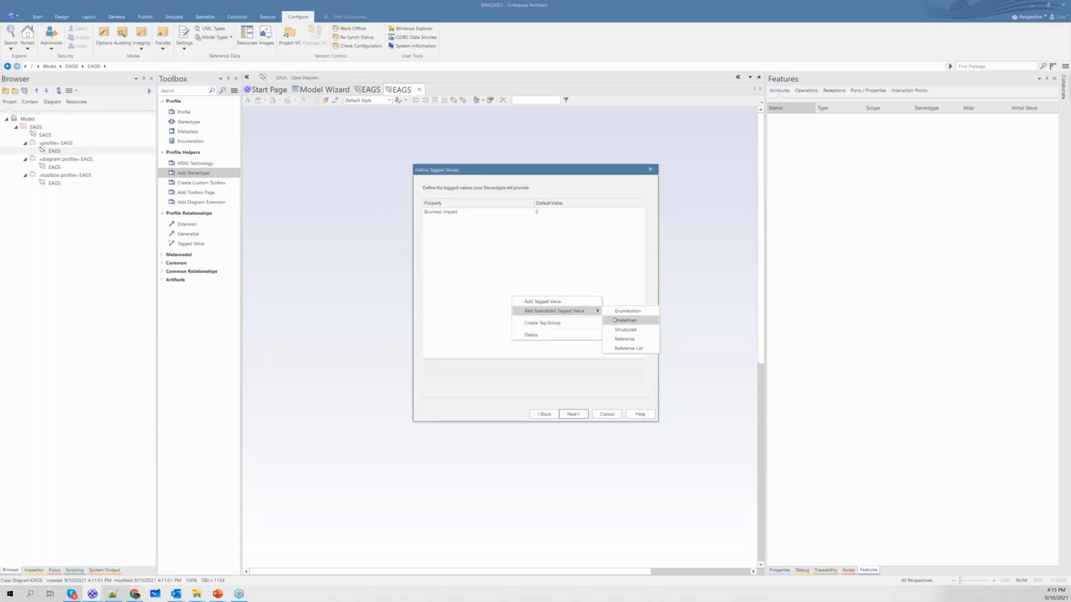
click(614, 320)
click(474, 256)
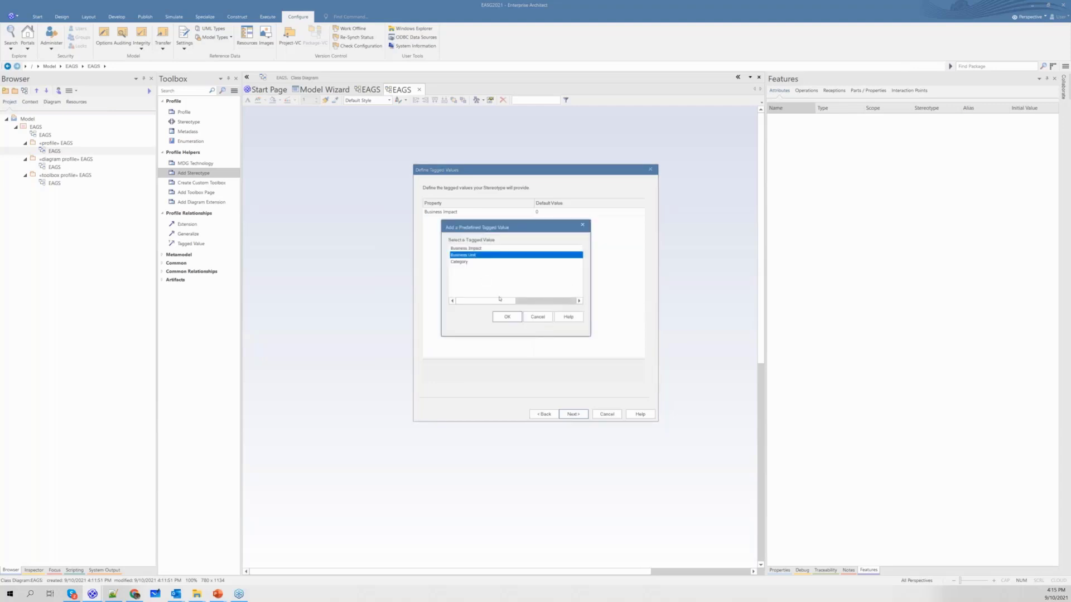
click(506, 317)
Step: Add the predefined tagged value Category and finish creating the stereotype without defining a shape script
right_click(487, 286)
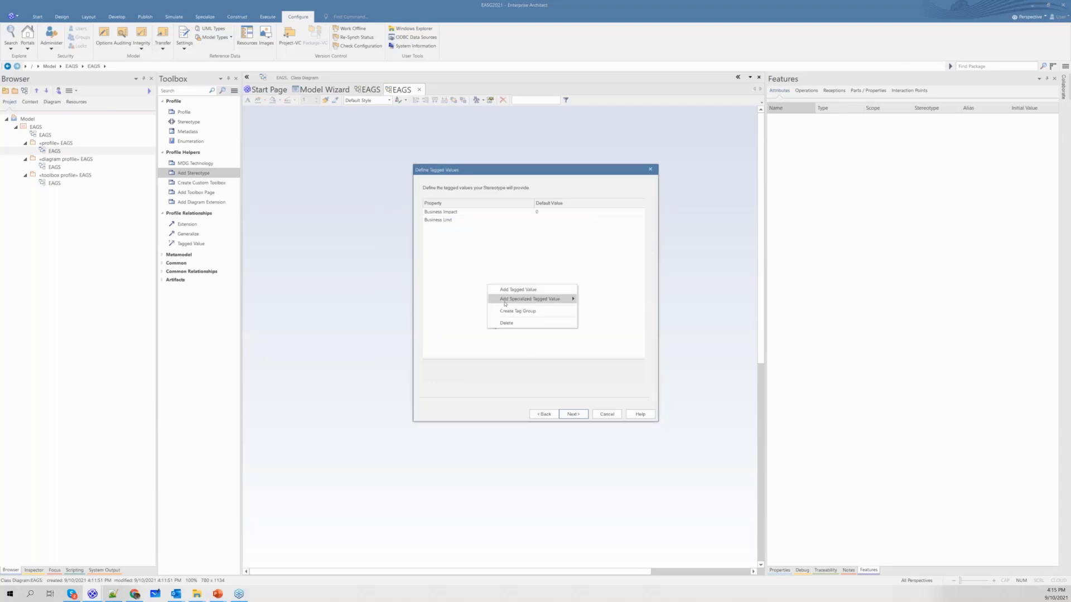
mouse_move(552, 299)
click(605, 310)
click(468, 262)
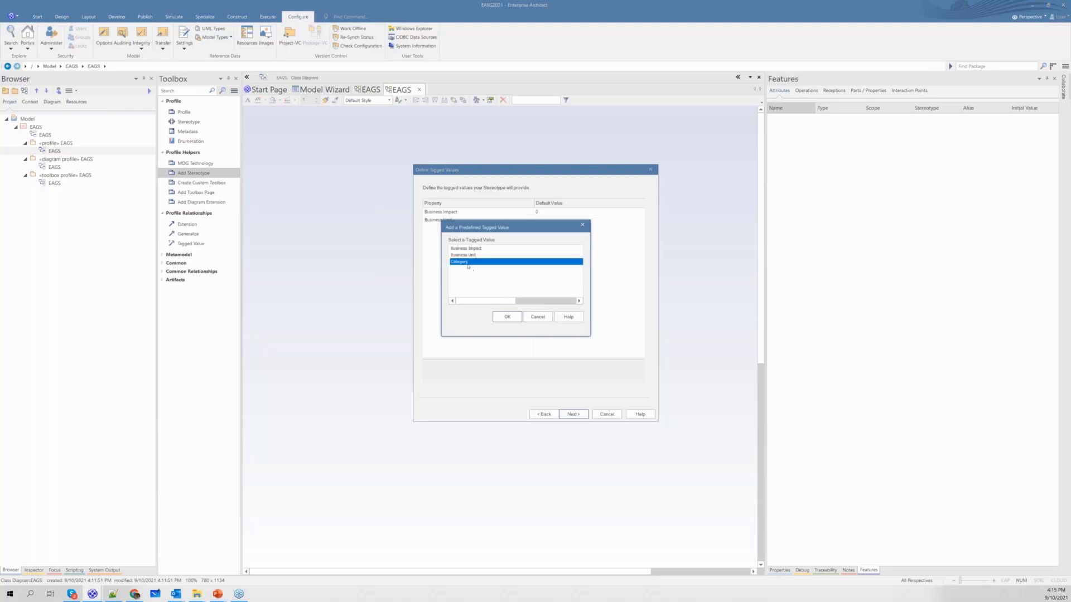
click(506, 316)
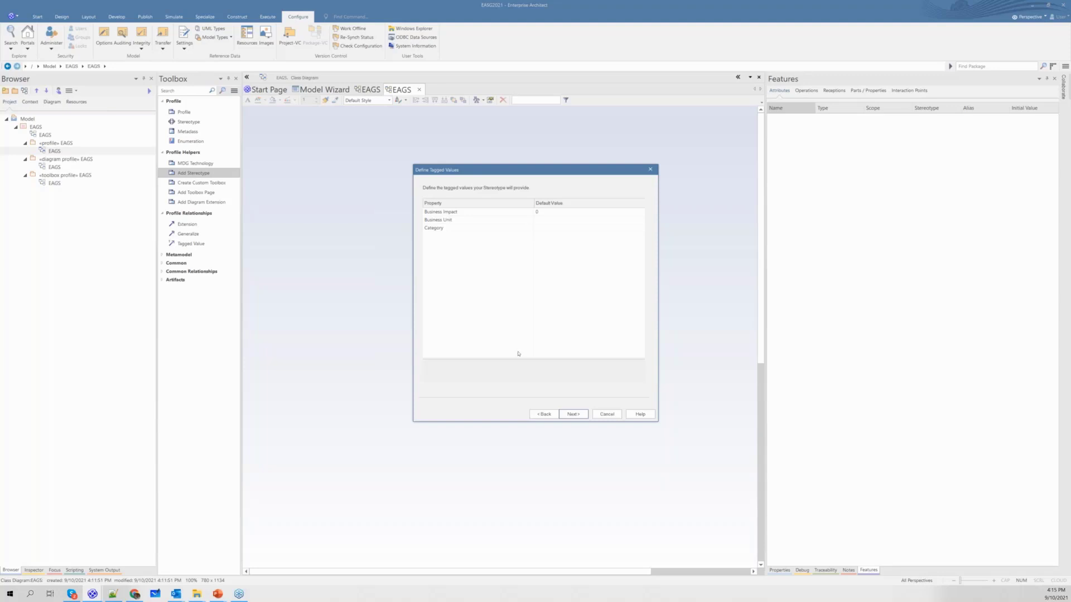
click(581, 418)
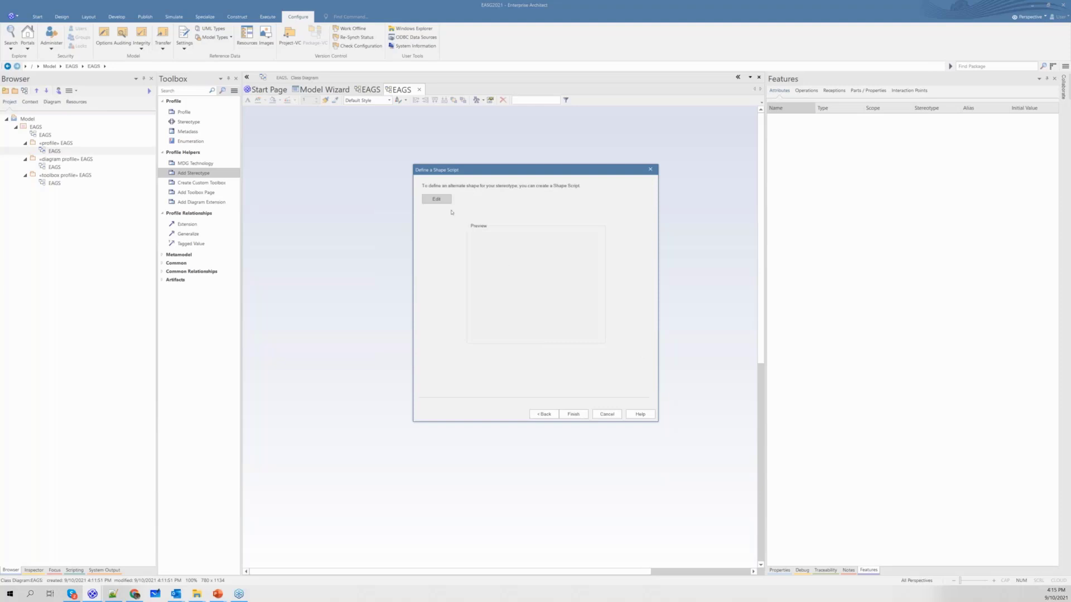
click(574, 414)
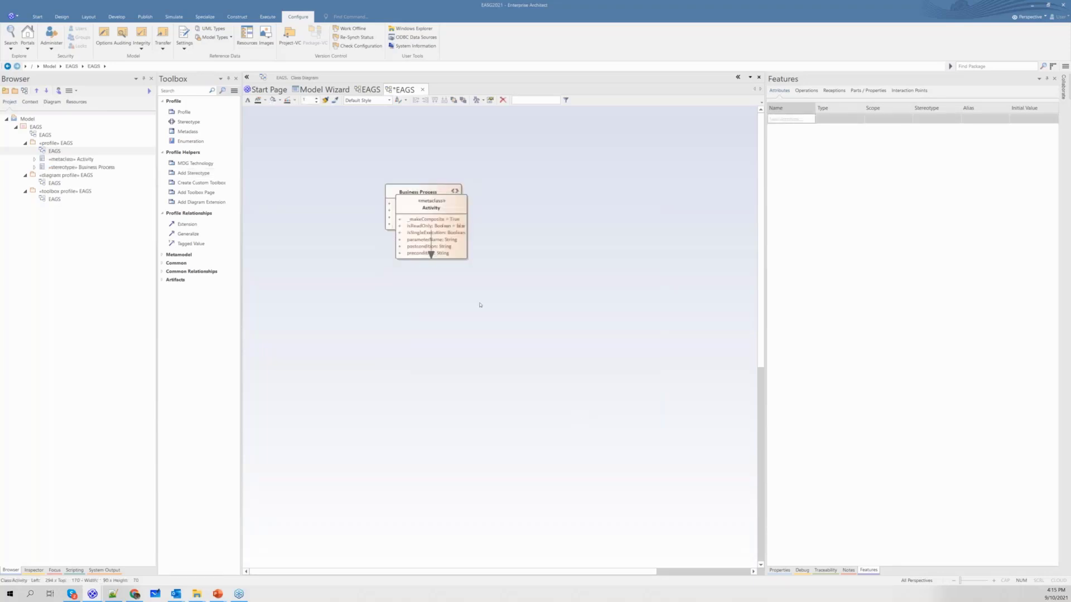
Step: Separate the overlapping elements on the diagram, placing the Activity metaclass to the right of the Business Process stereotype
click(446, 240)
drag(592, 244, 588, 238)
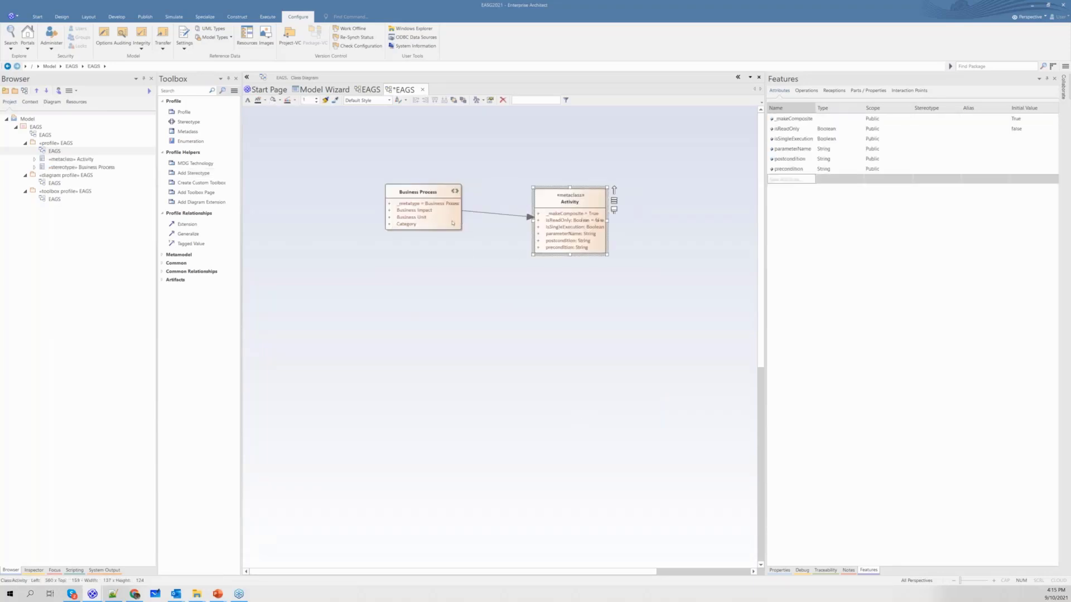
drag(450, 223, 438, 235)
click(448, 286)
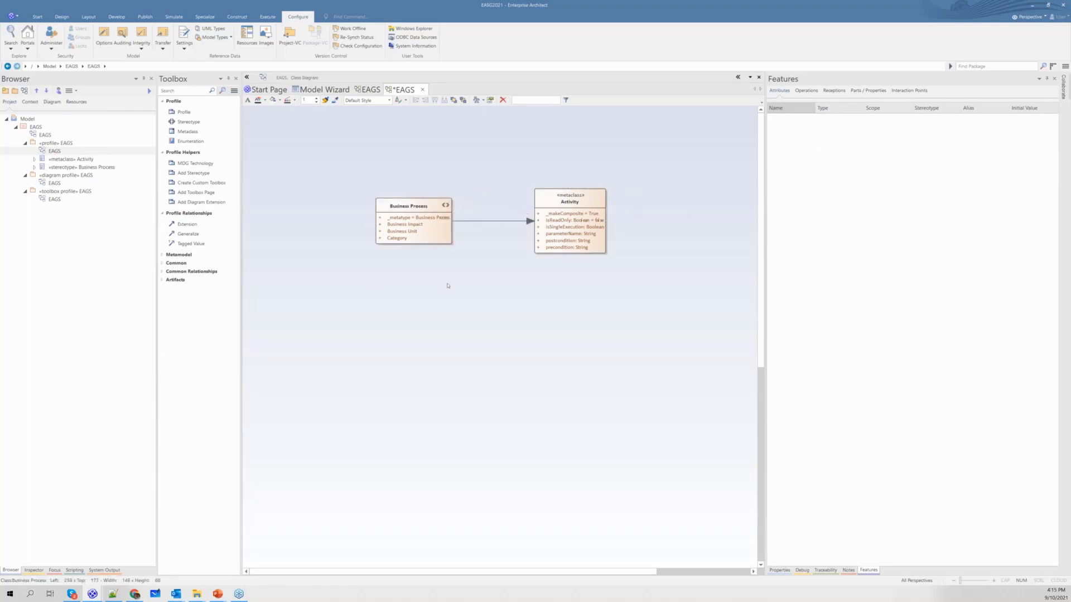
Step: Review the attributes of both diagram elements and inspect the Business Process stereotype's properties with the Profile Helper, closing it without changes
click(433, 236)
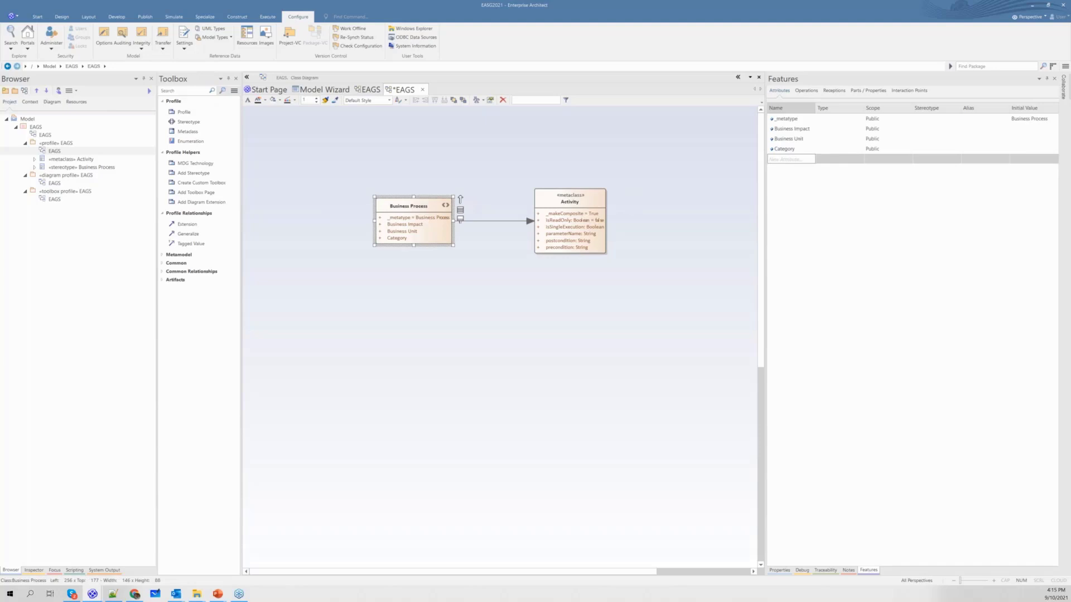
click(594, 245)
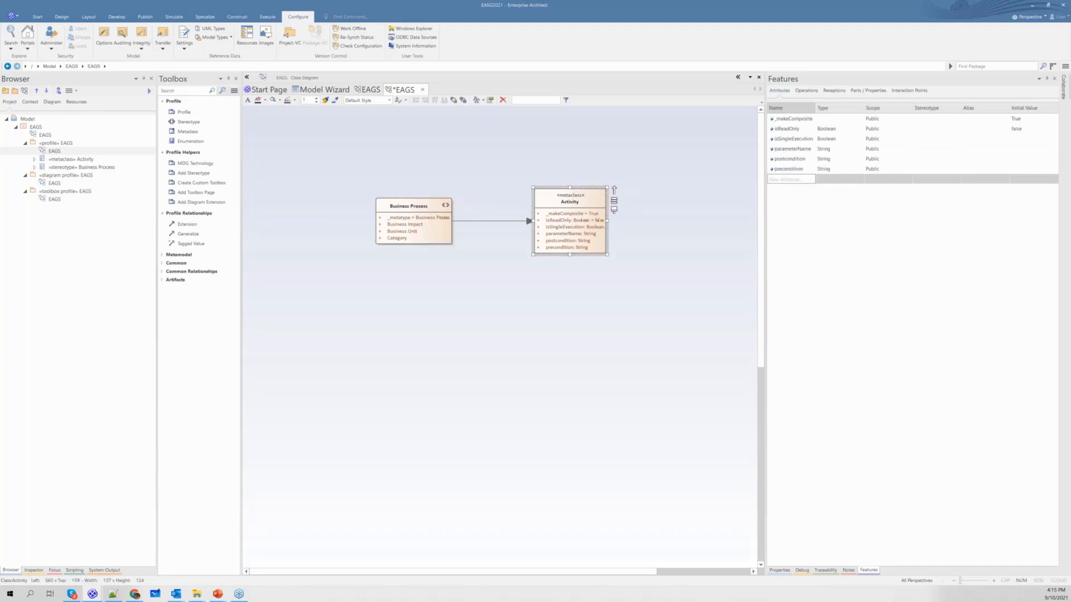
click(440, 238)
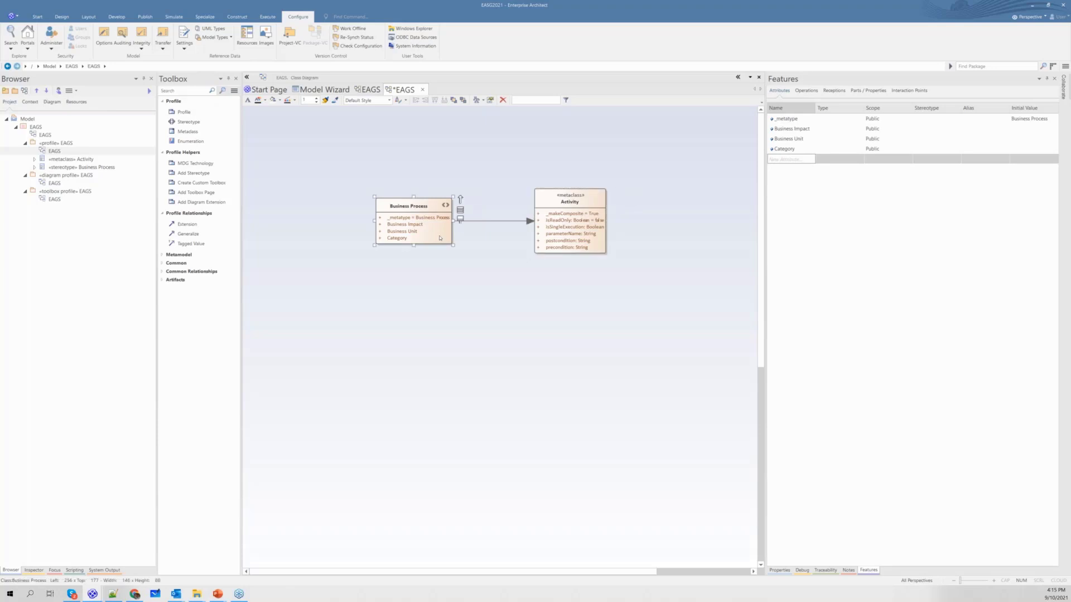
right_click(440, 238)
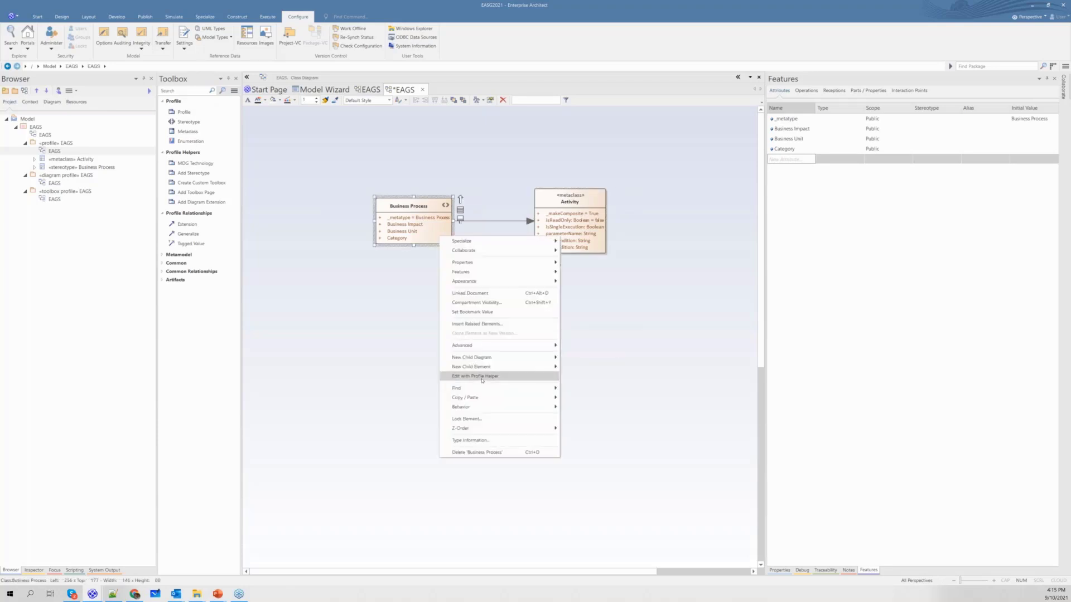
click(482, 377)
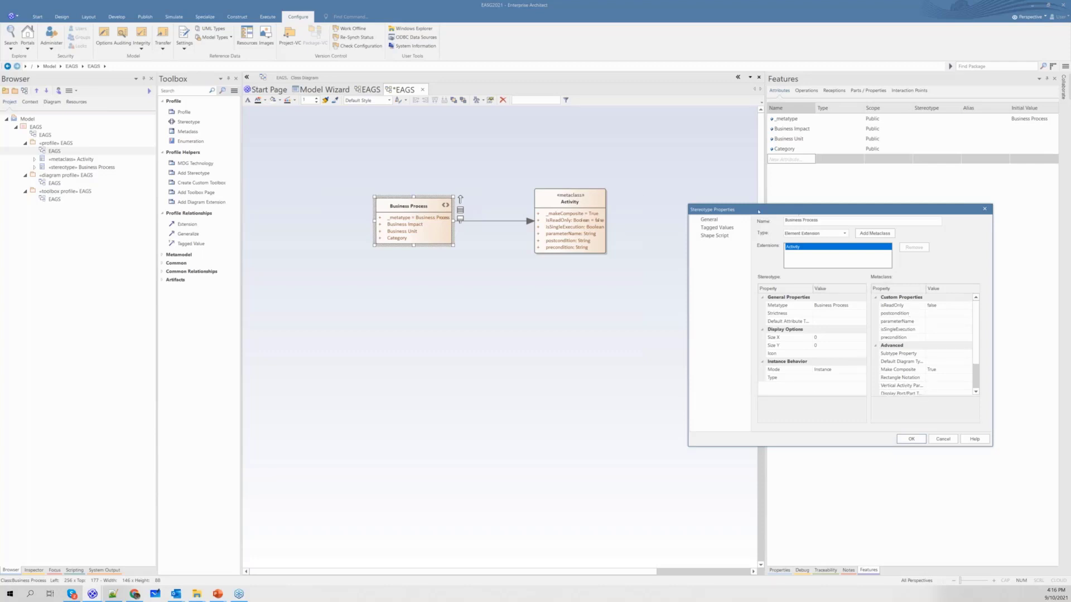
drag(758, 212, 627, 178)
click(816, 415)
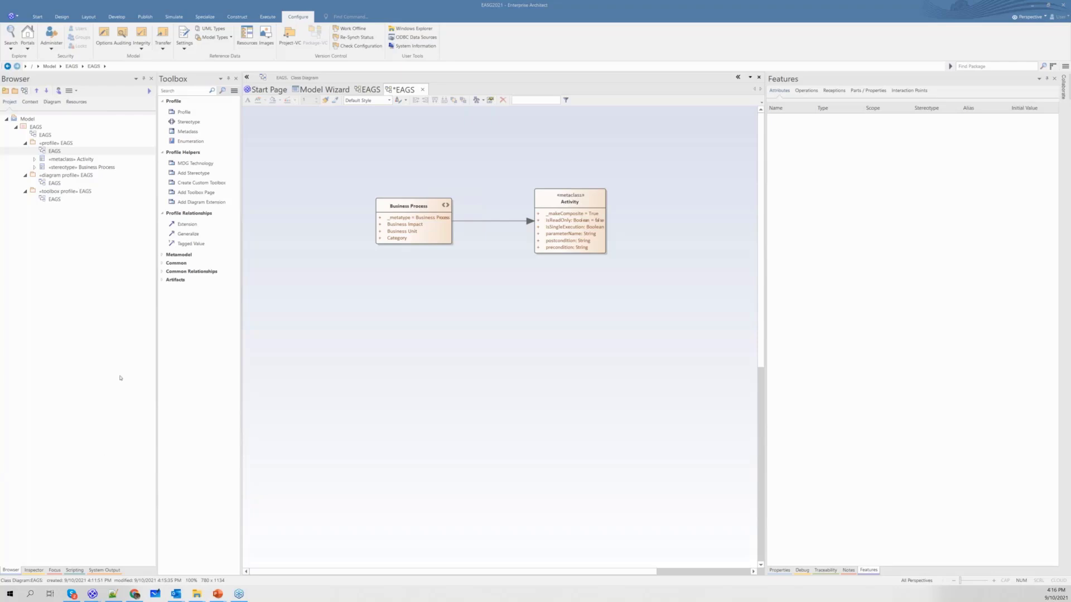
Step: Switch to the Special Attributes page of the online user guide and examine the Stereotype element Attributes table
key(alt+Tab)
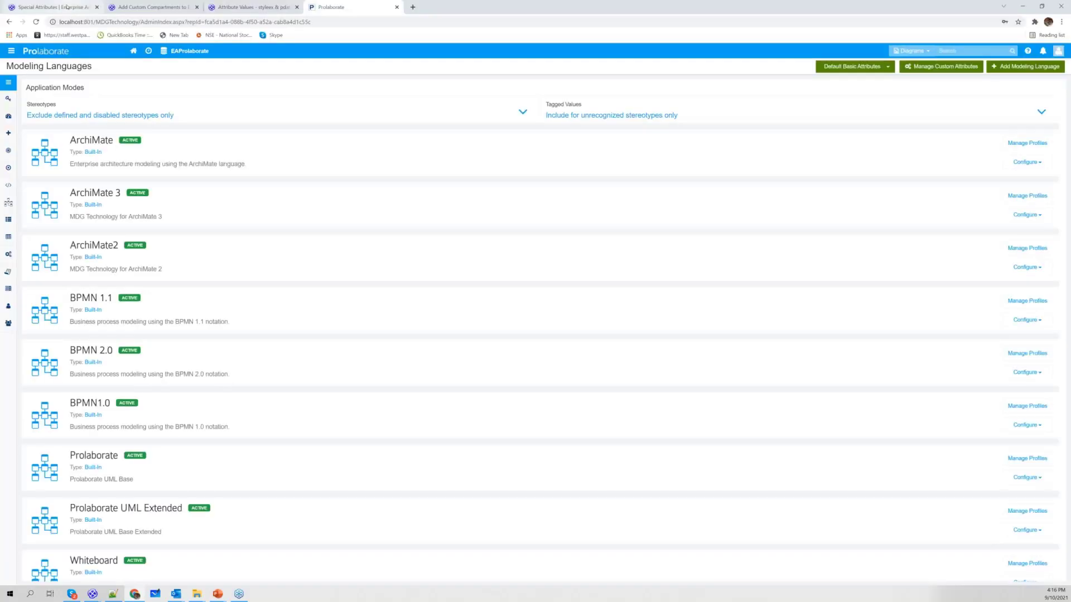
click(66, 7)
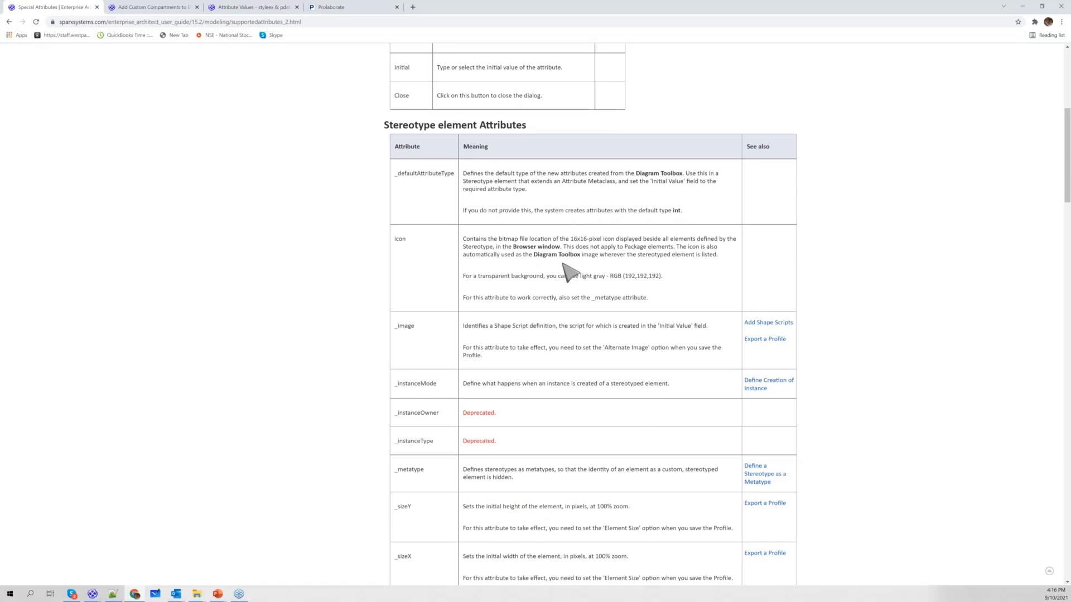
scroll(570, 273, up, 3)
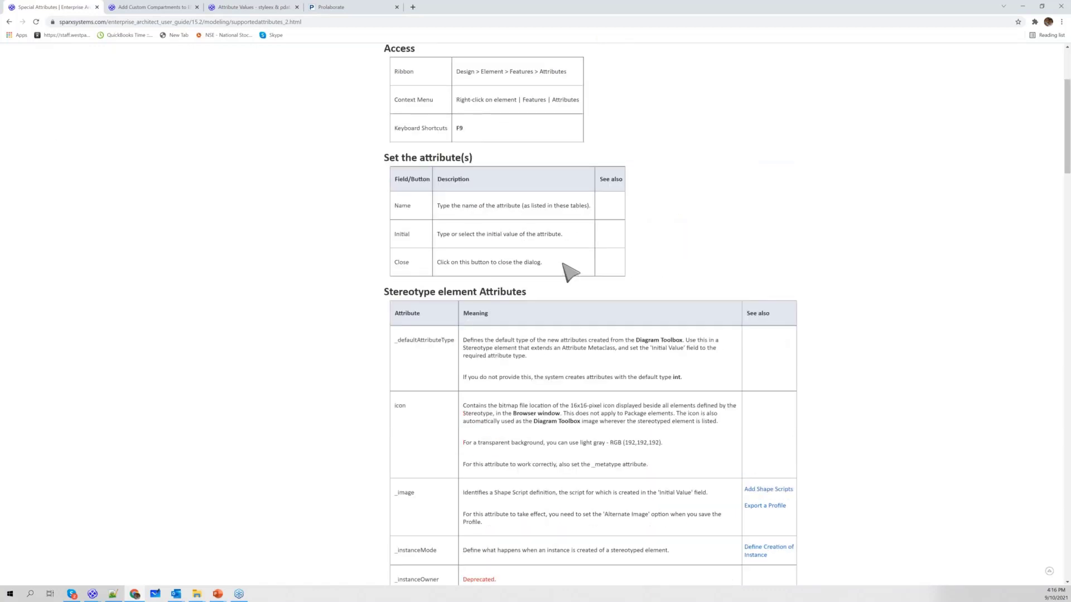
scroll(571, 274, up, 1)
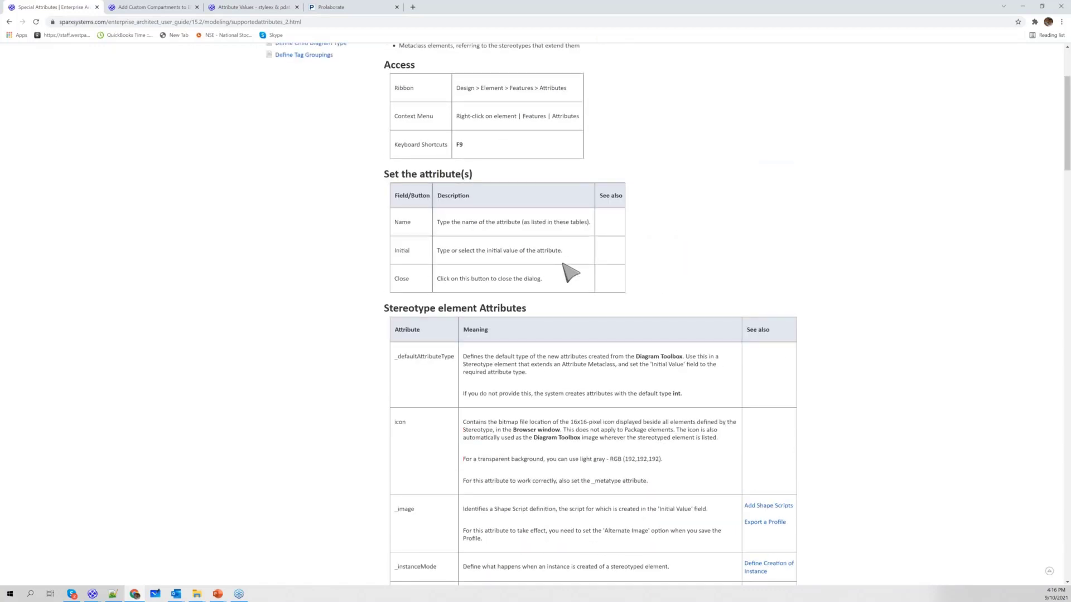
scroll(570, 273, up, 3)
scroll(570, 273, down, 4)
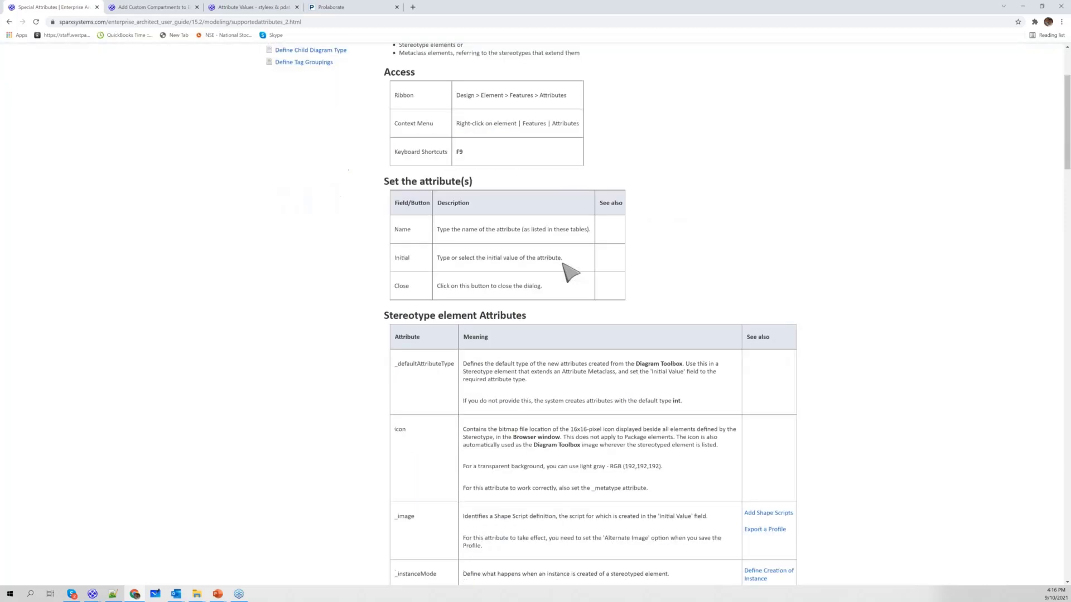
scroll(570, 274, down, 3)
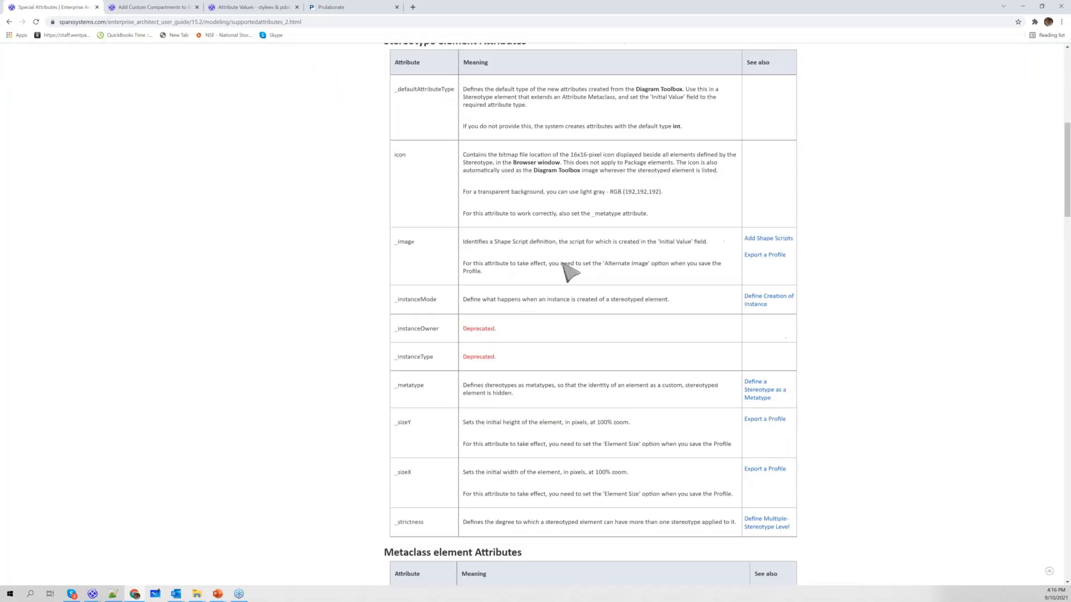
scroll(563, 262, up, 1)
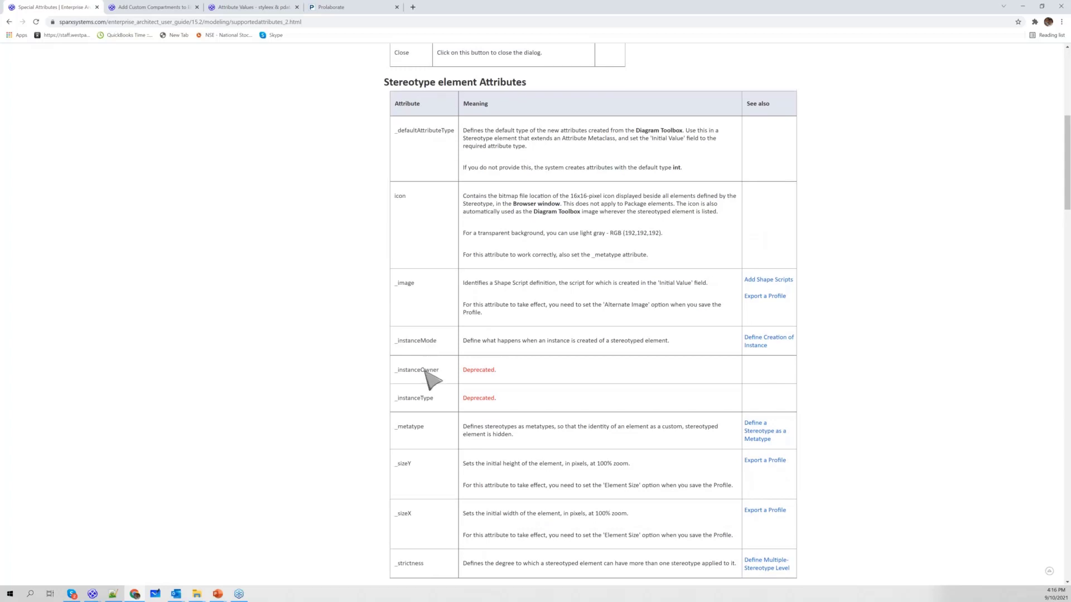
scroll(475, 208, down, 2)
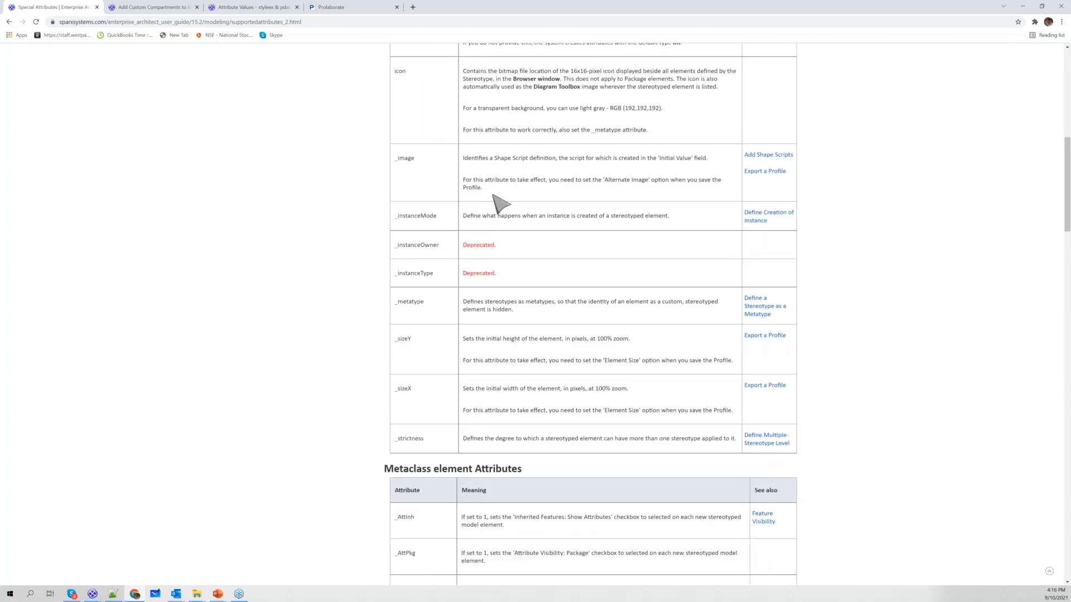
drag(415, 159, 394, 160)
click(420, 192)
scroll(436, 219, down, 1)
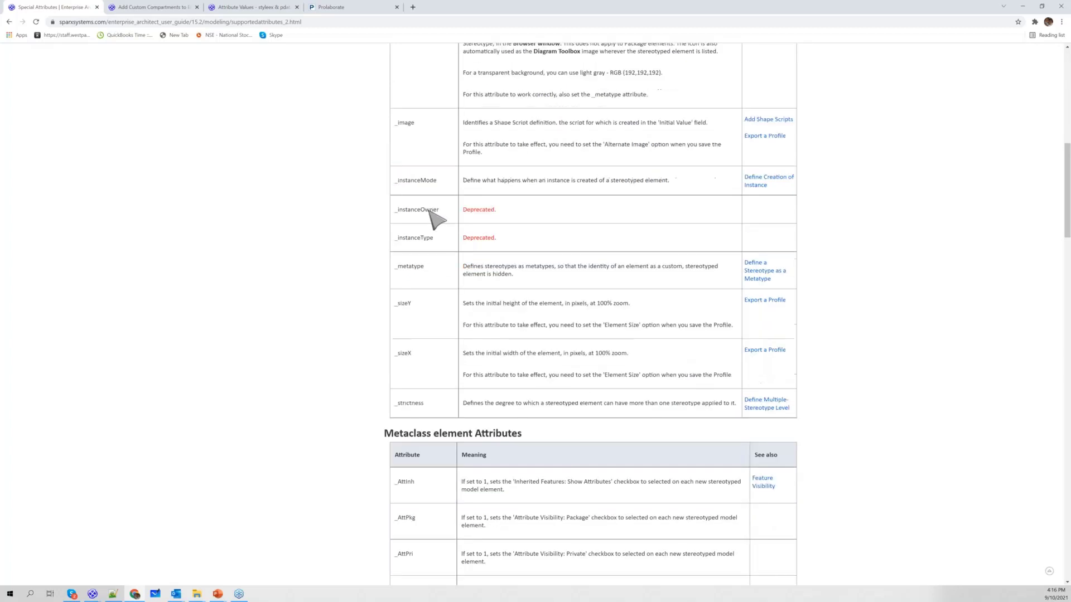
Step: Find the _HideUmlLinks attribute in the guide's Metaclass element Attributes table and copy its name
scroll(437, 218, down, 4)
scroll(451, 271, down, 2)
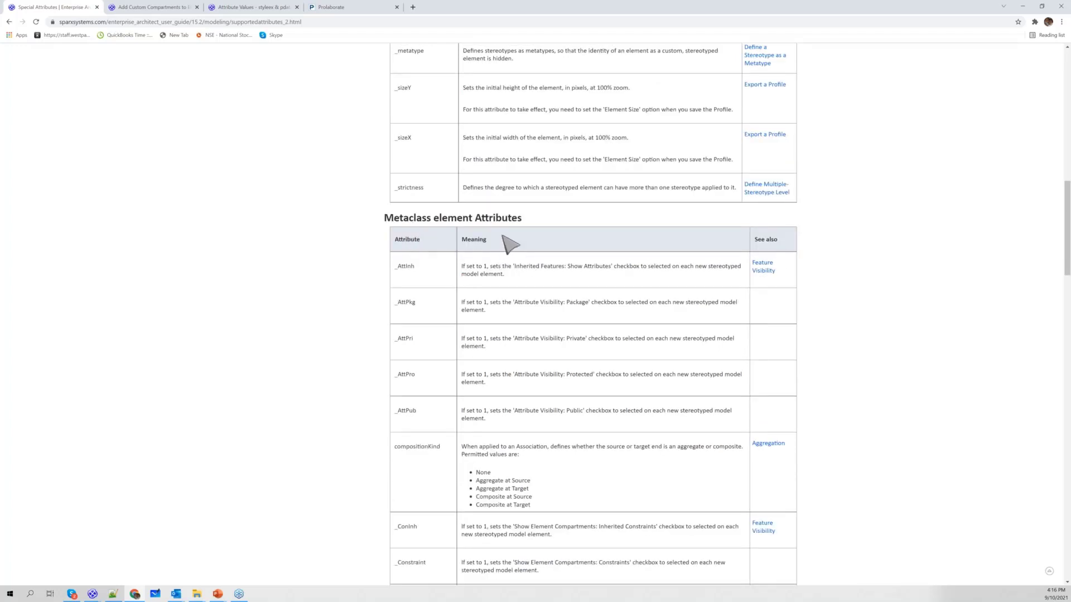
scroll(512, 241, down, 3)
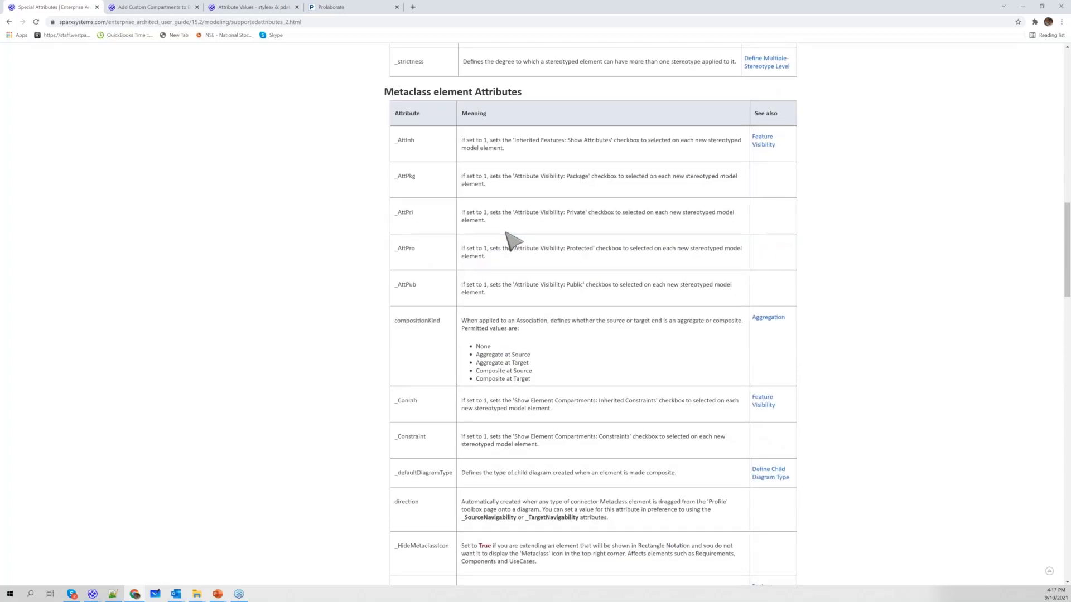
scroll(512, 241, down, 3)
scroll(512, 241, down, 2)
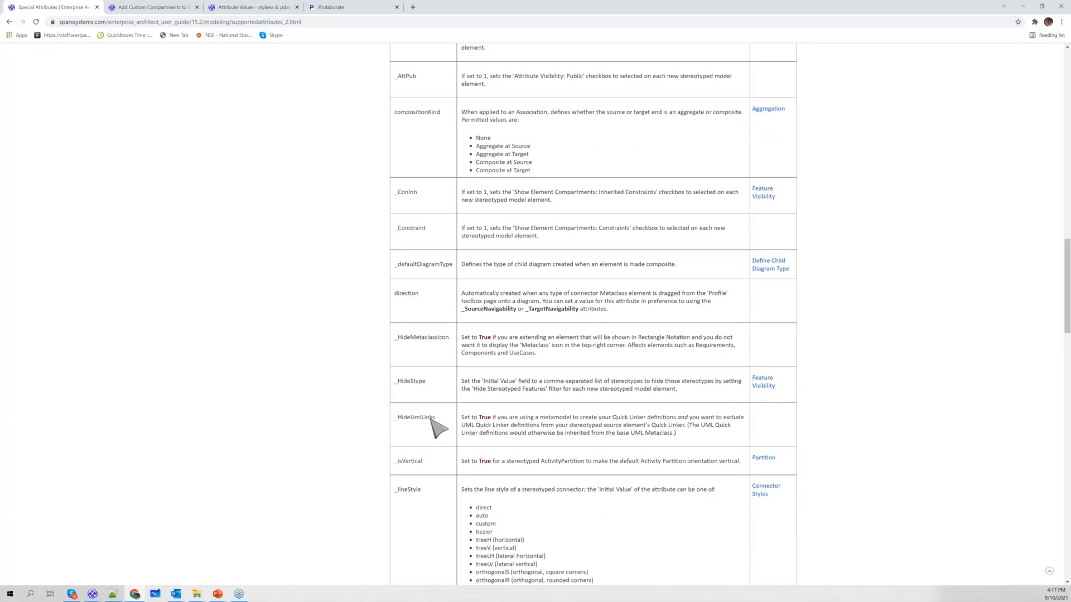
drag(435, 418, 394, 420)
key(ctrl+c)
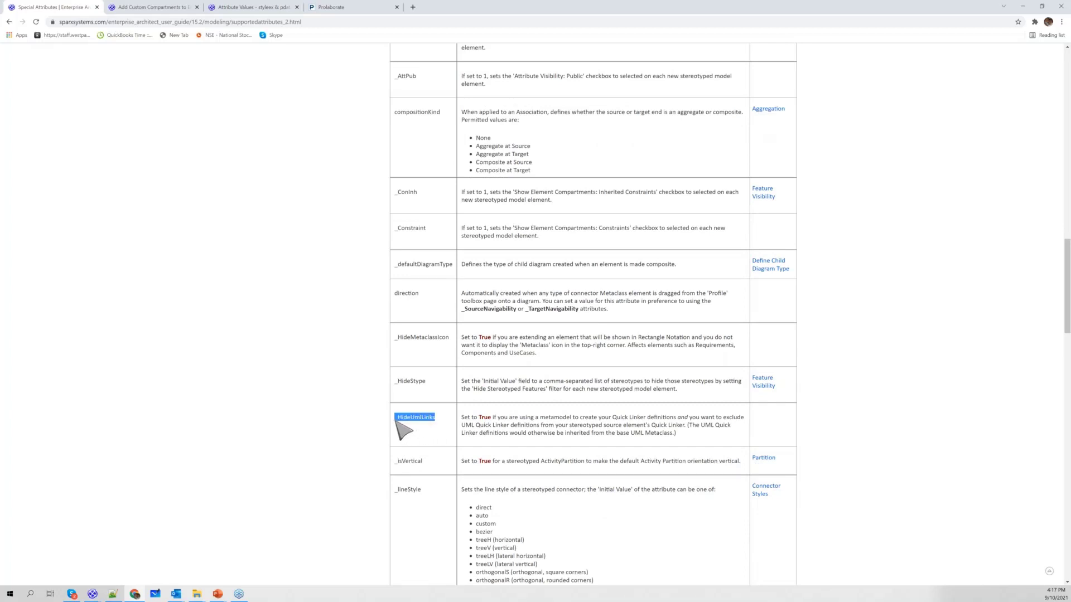
key(alt+Tab)
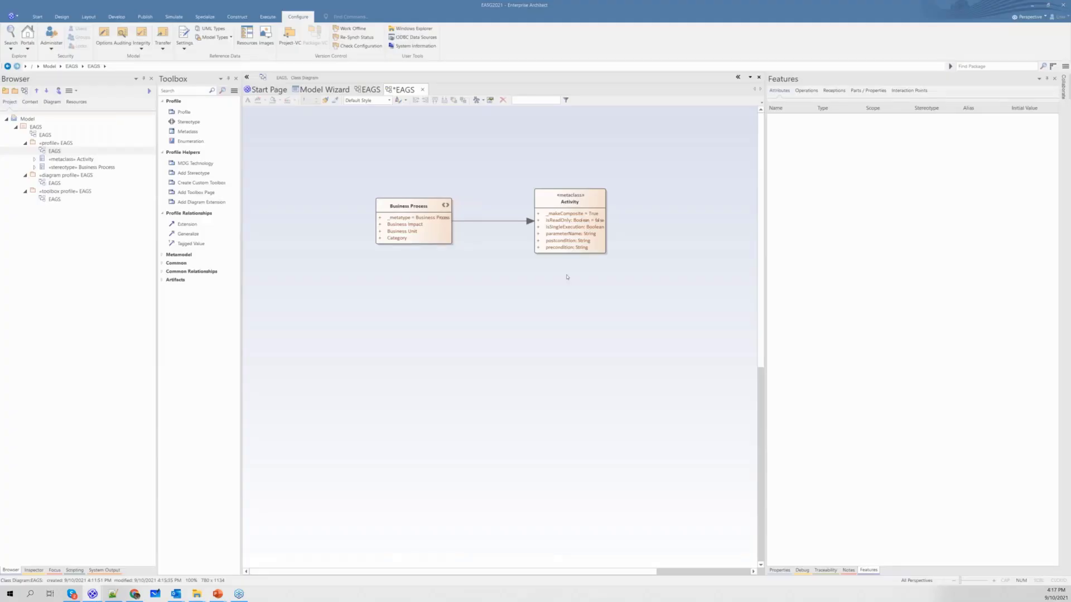
key(alt+Tab)
scroll(461, 296, up, 6)
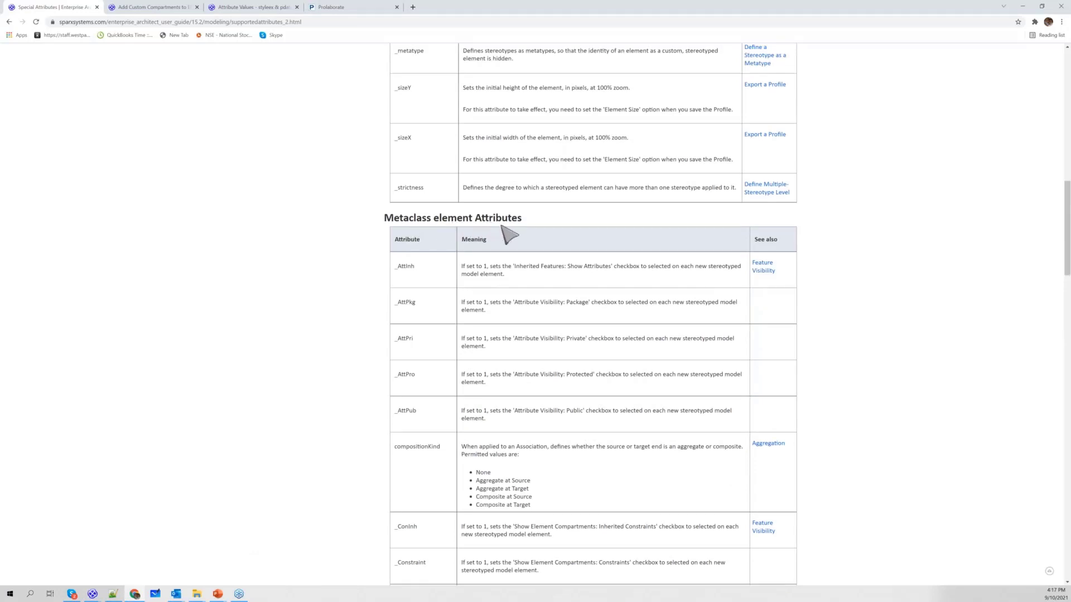
Step: Switch back to Enterprise Architect and add the attribute _HideUmlLinks to the Activity metaclass with initial value True
key(alt+Tab)
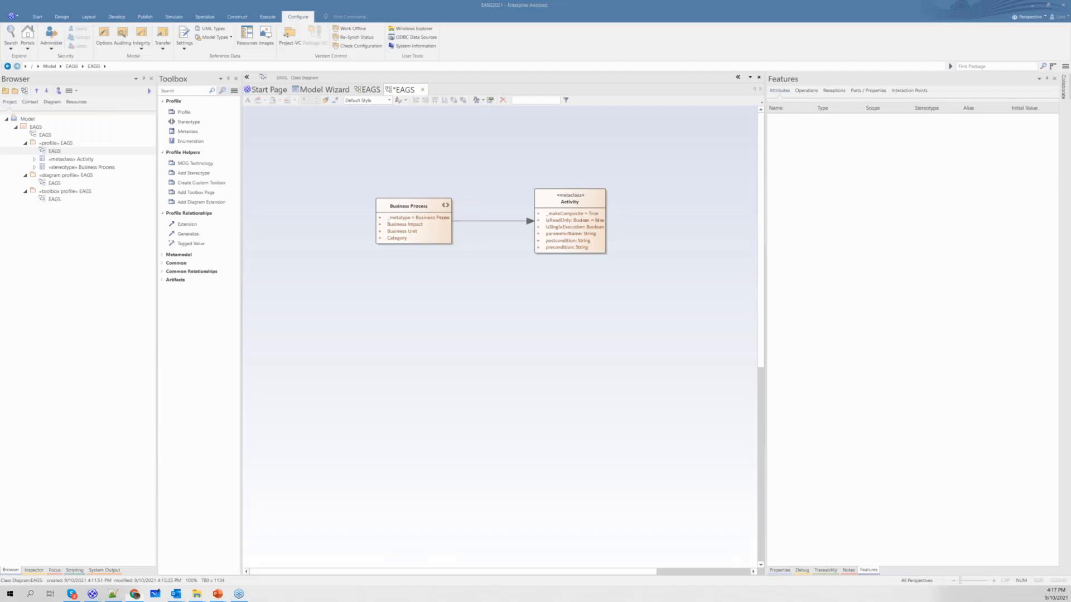
click(570, 199)
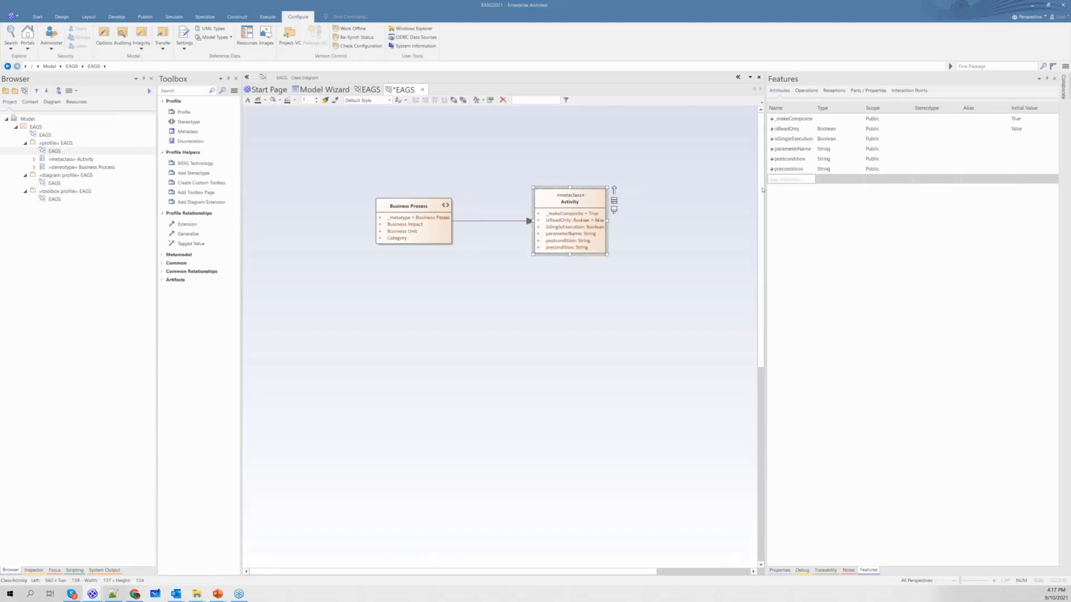
click(795, 180)
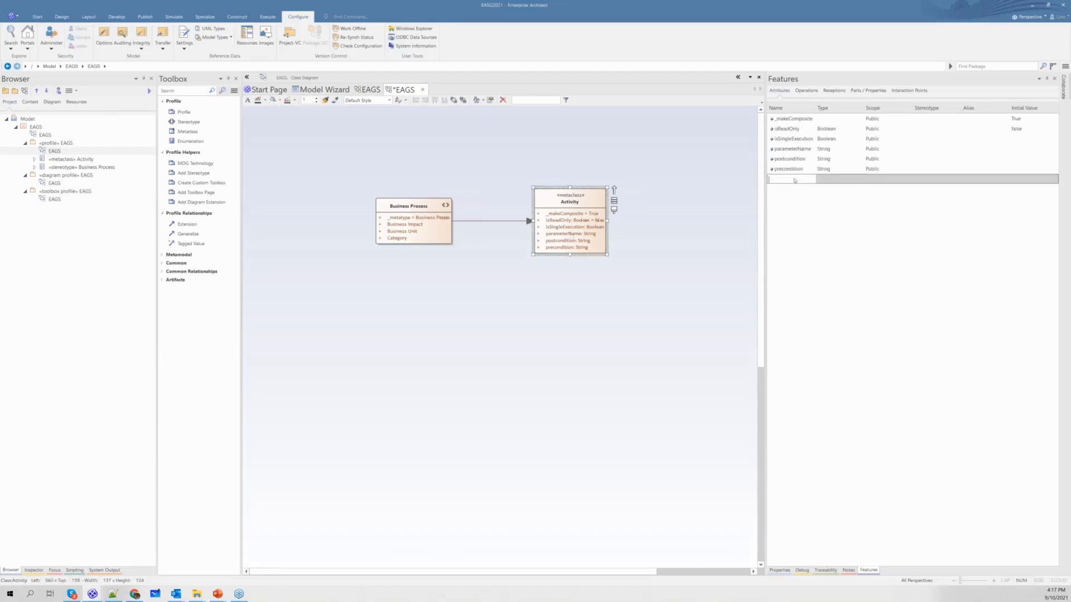
key(ctrl+v)
click(1045, 182)
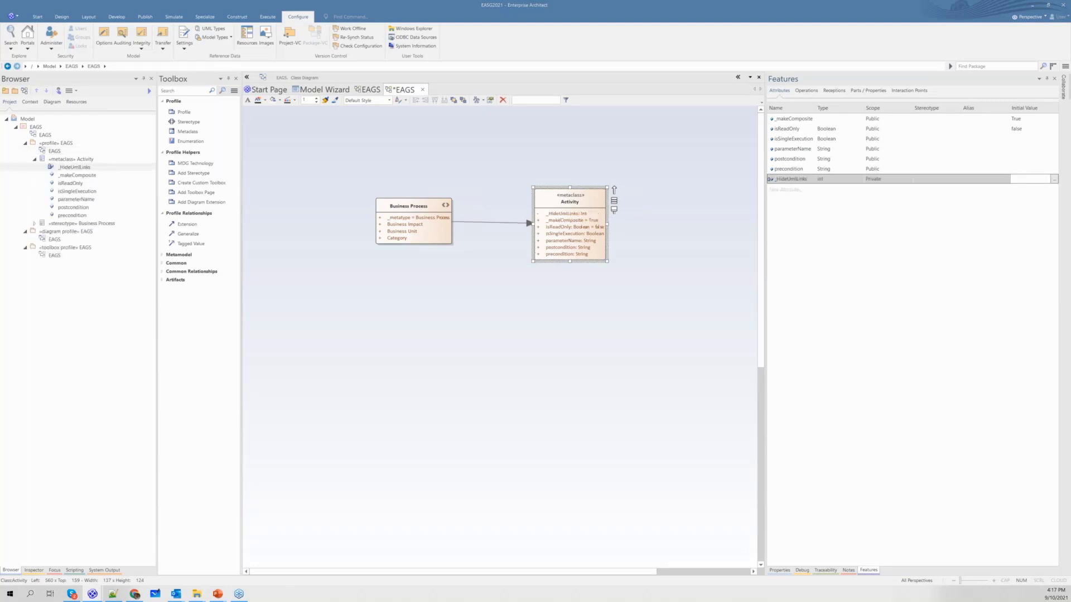
click(1054, 180)
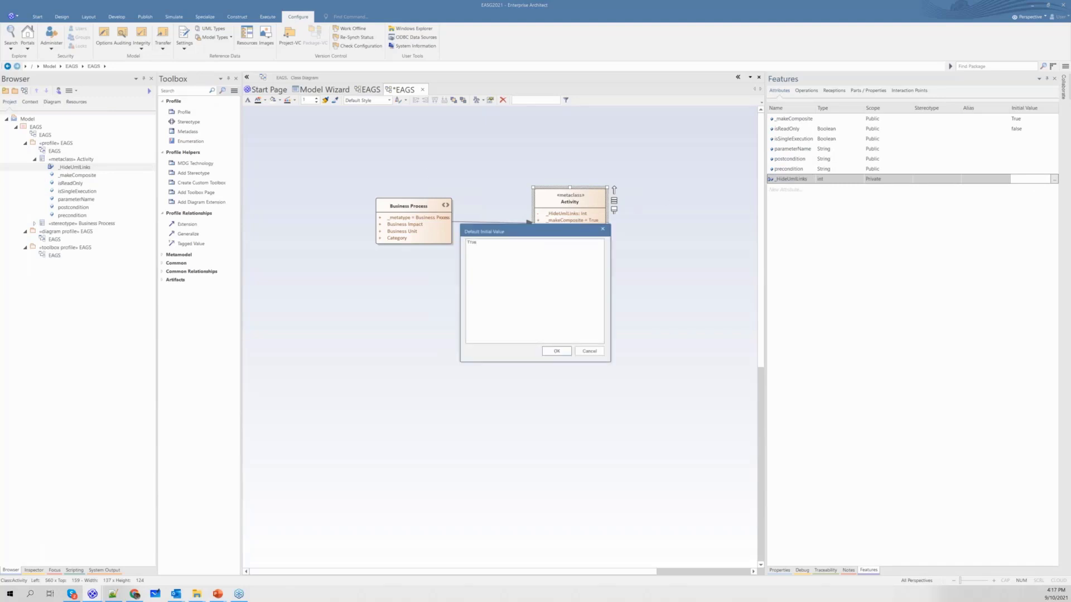
click(551, 352)
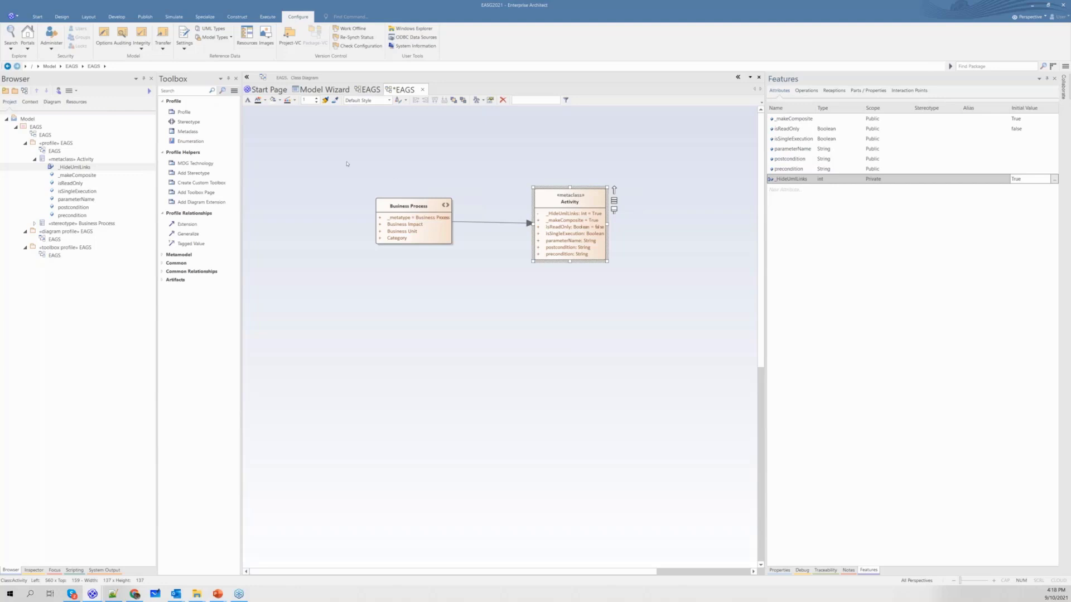
Step: Add a stereotype named EAGS_Association to the profile diagram, below the Business Process stereotype
click(47, 151)
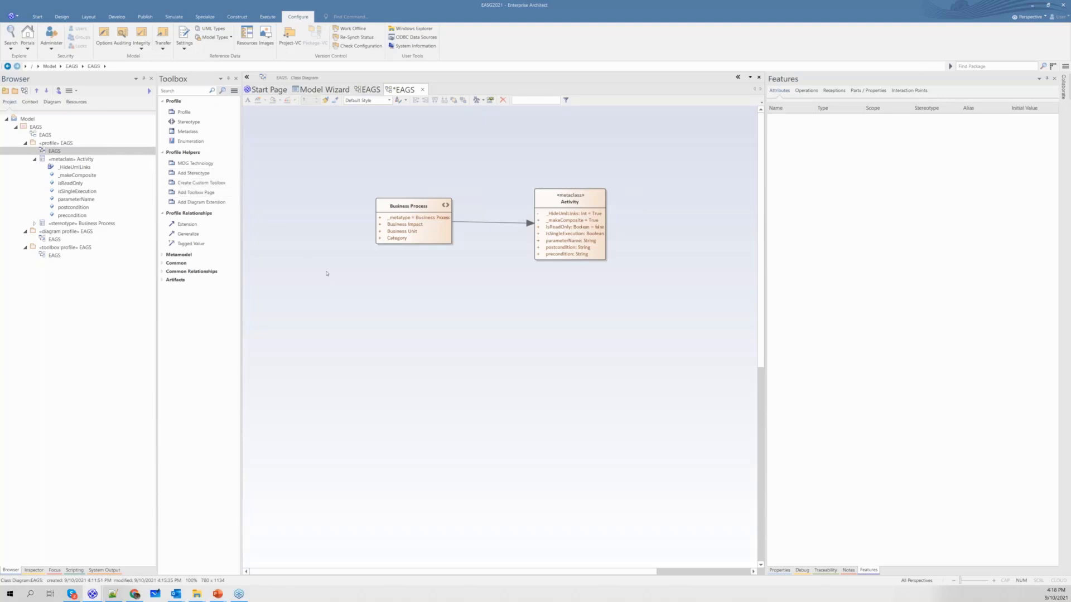
click(188, 122)
click(337, 318)
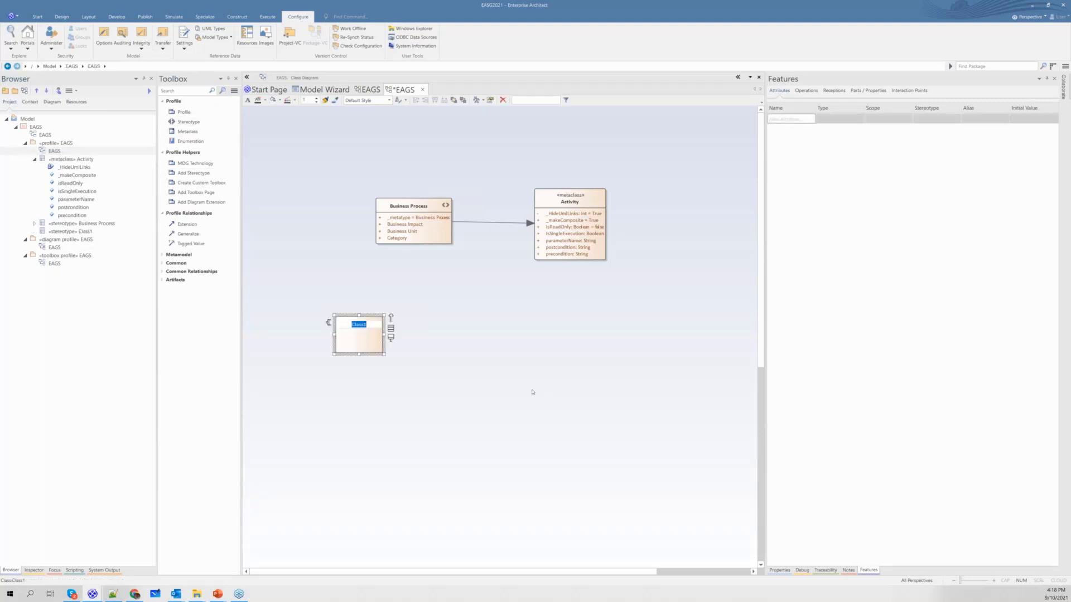
text(EAGS_Association)
click(488, 359)
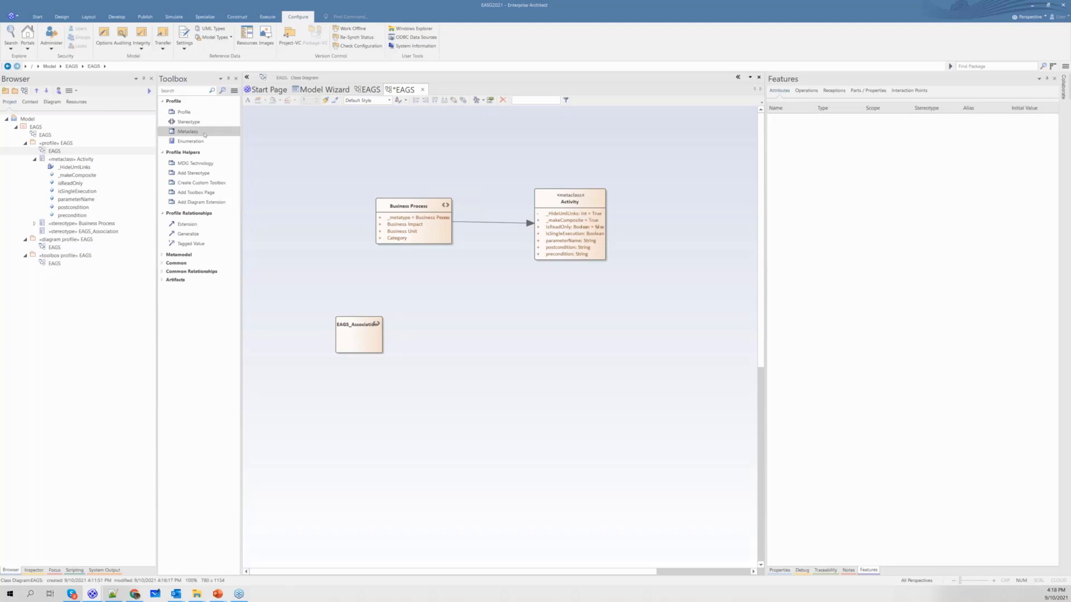
Step: Add the Association metaclass from the core connectors to the right of the EAGS_Association stereotype
click(205, 135)
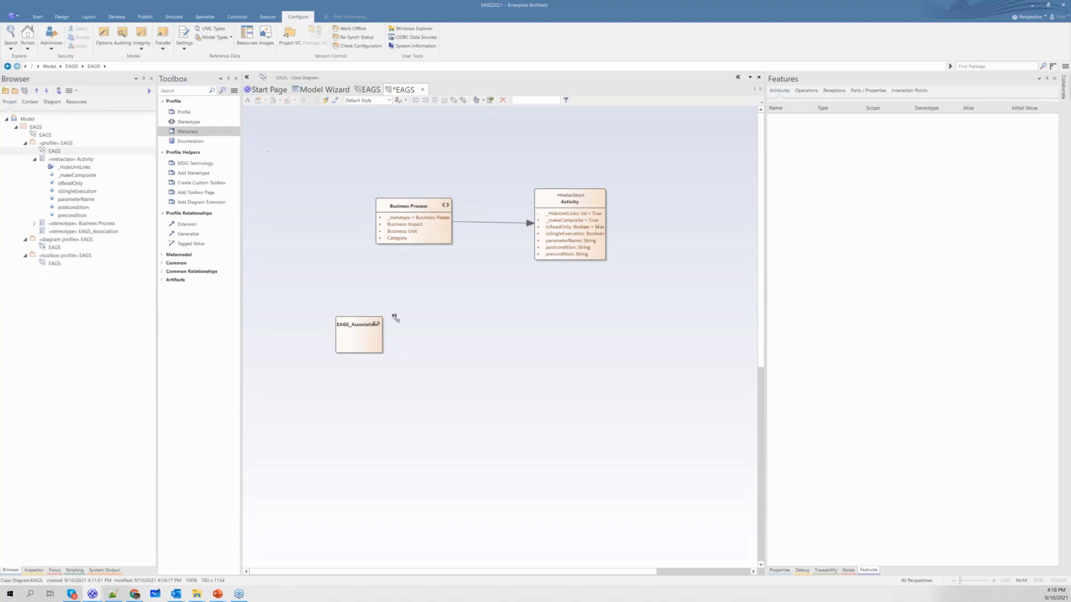
click(457, 319)
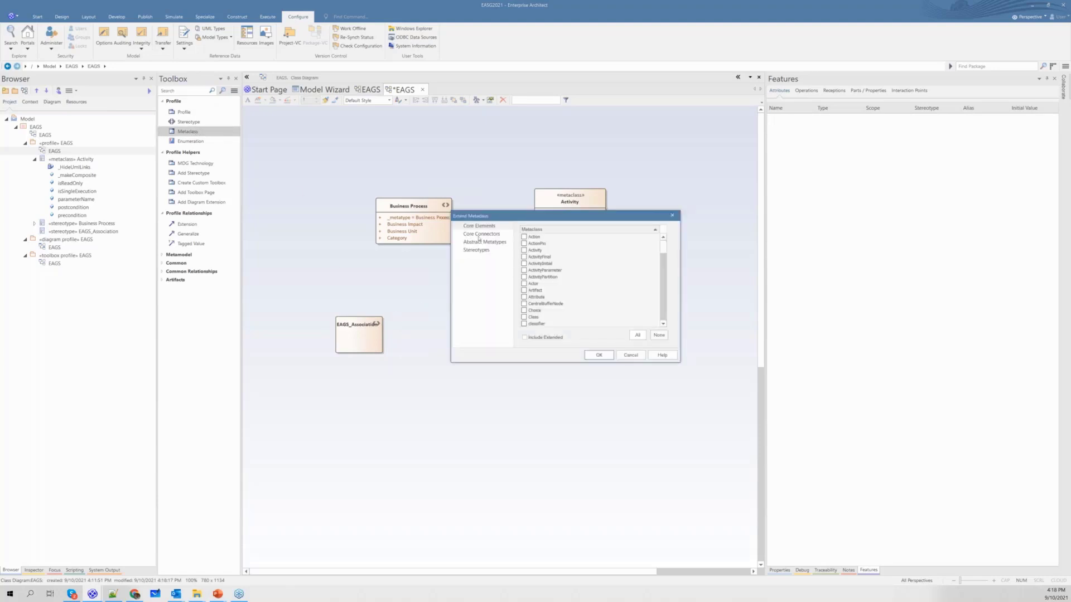
click(480, 235)
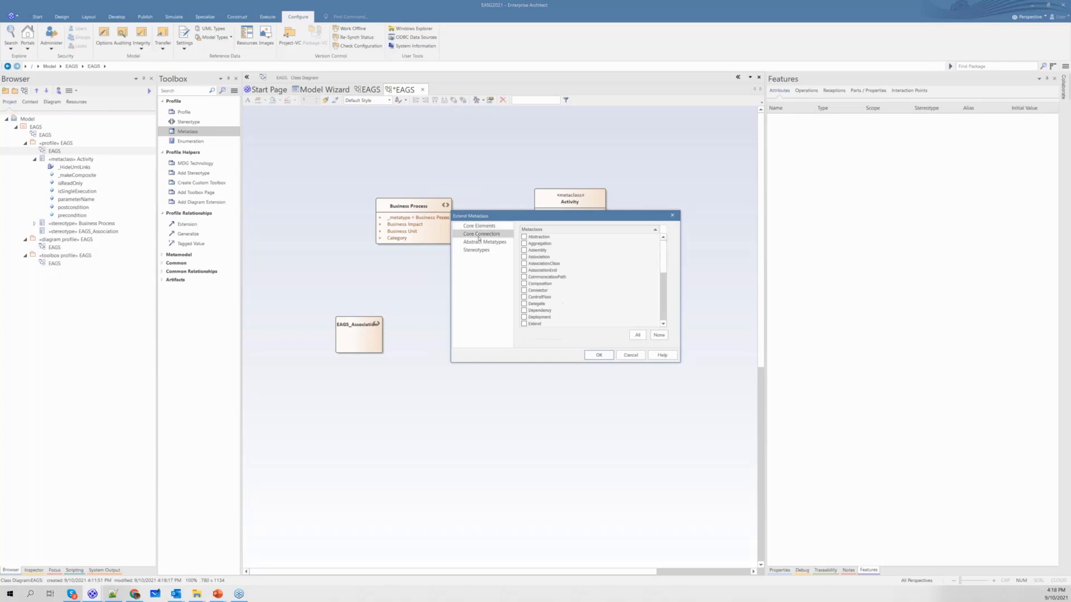
click(523, 257)
click(596, 358)
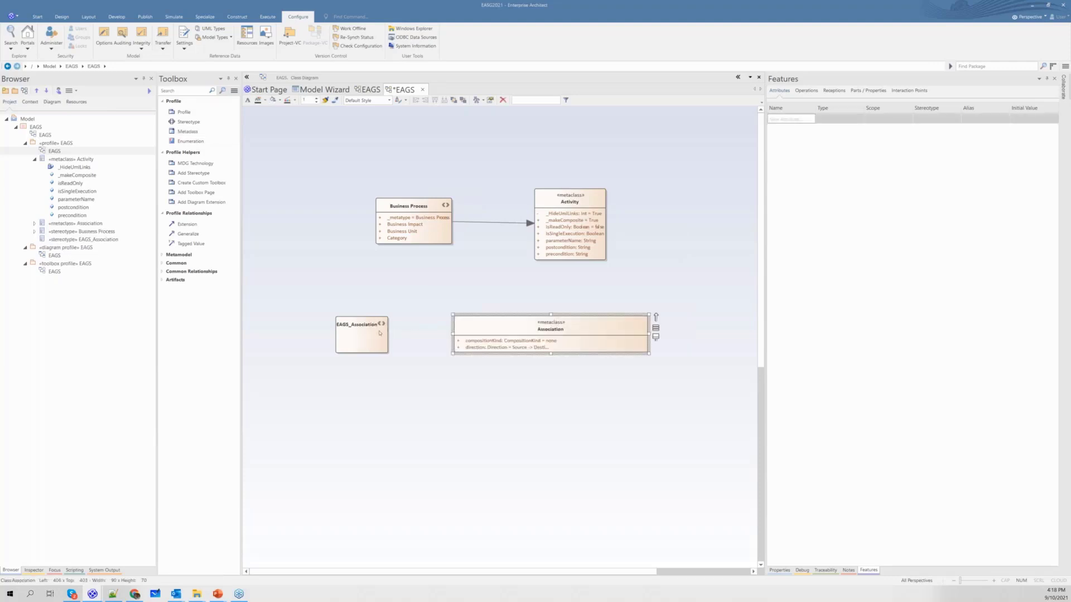
Step: Draw an Extension relationship from the EAGS_Association stereotype to the Association metaclass
click(382, 334)
drag(396, 318, 496, 333)
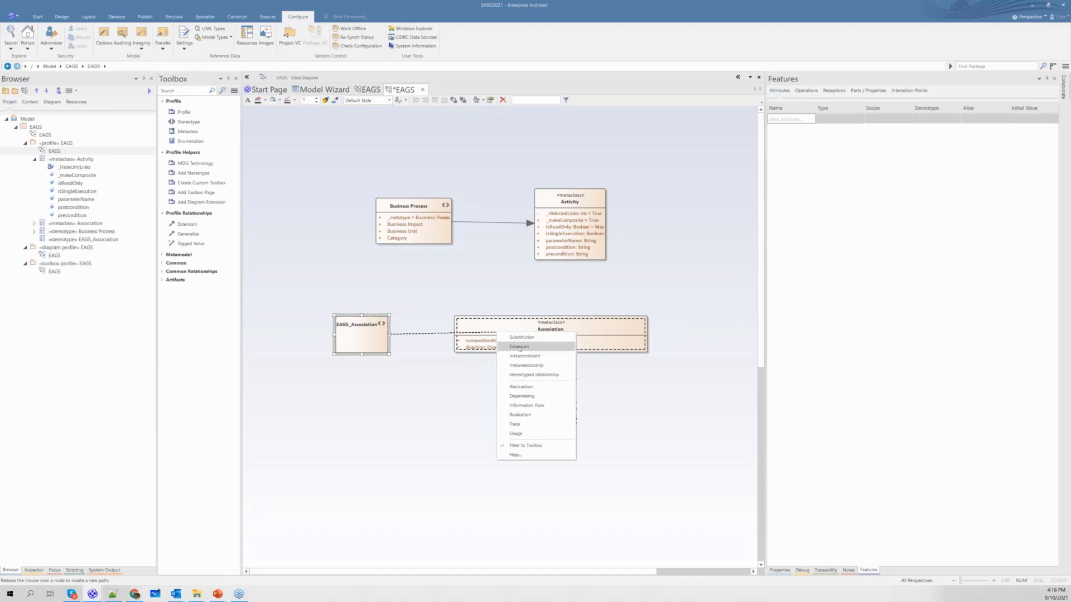
click(519, 347)
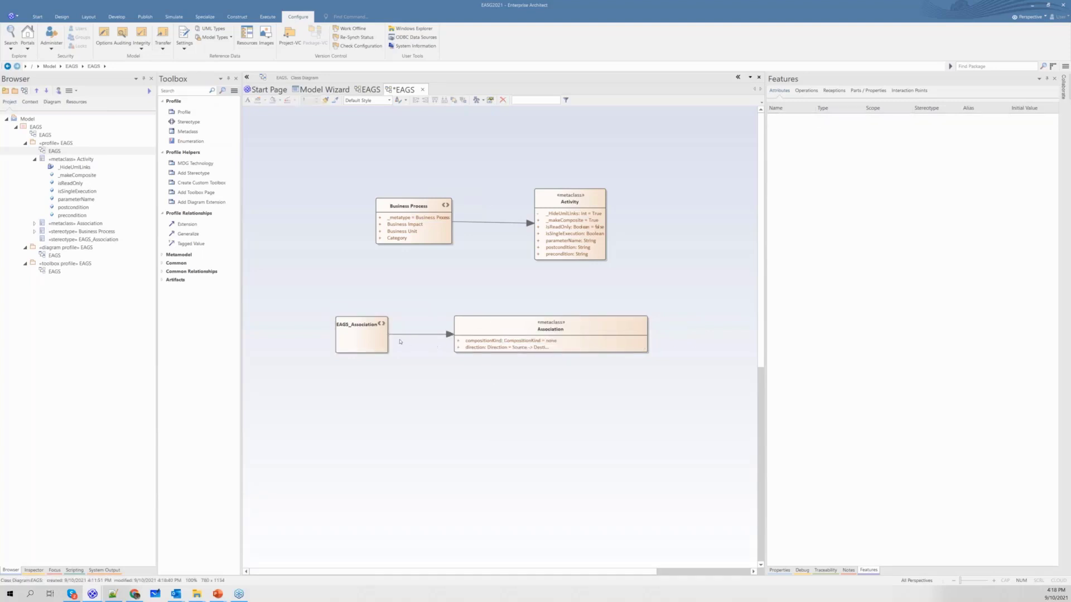
click(435, 232)
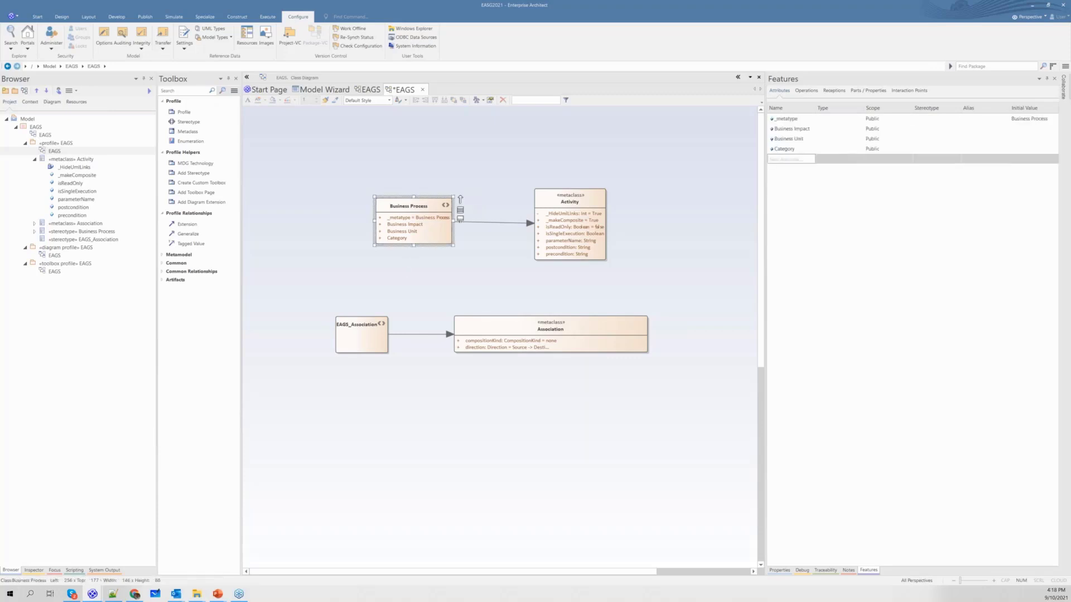
click(361, 342)
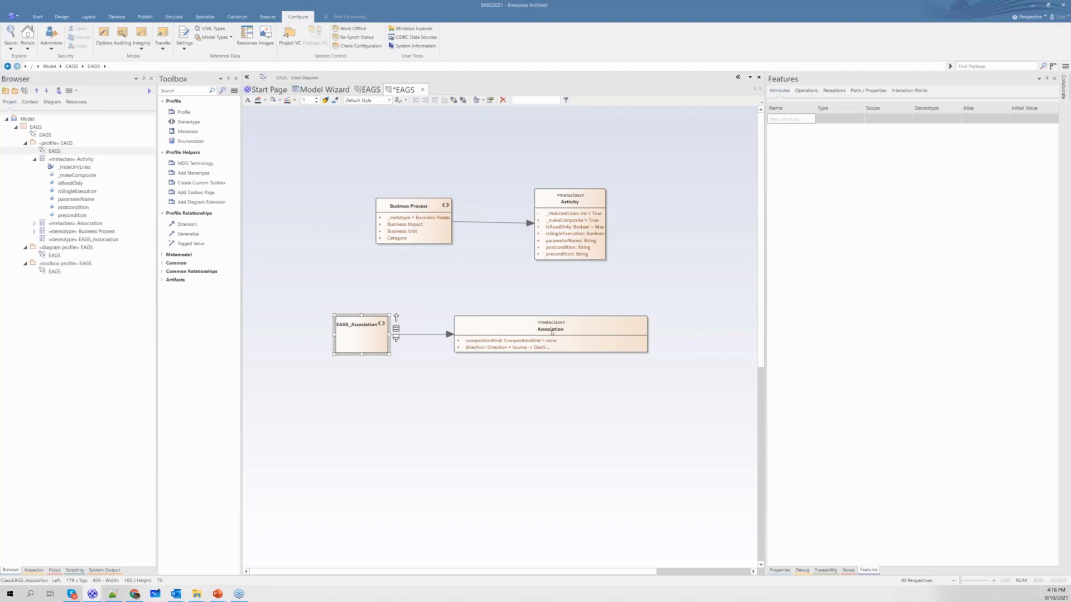
click(425, 409)
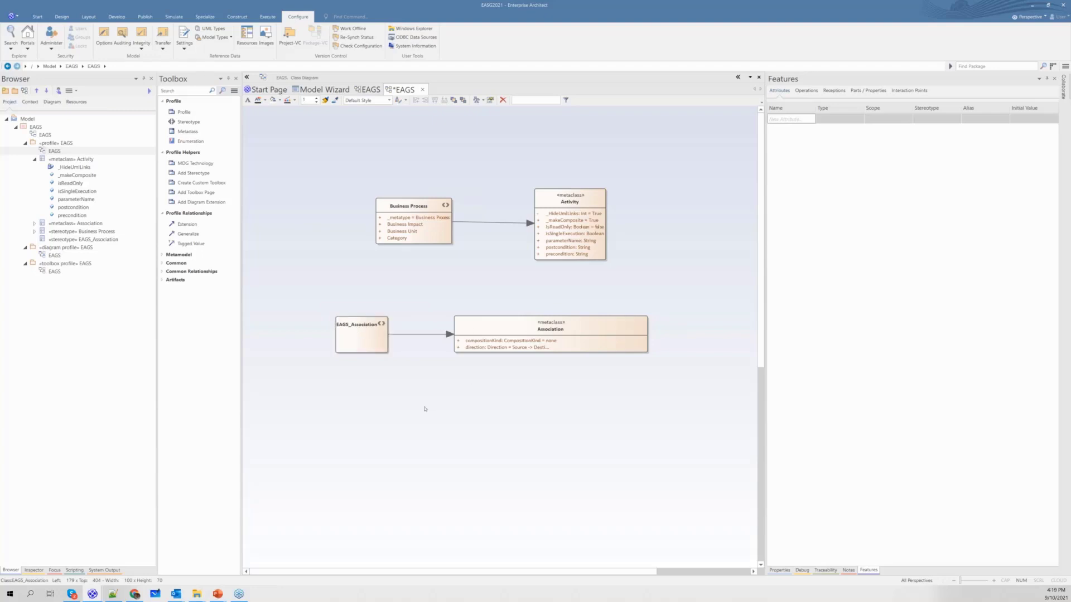
Step: Add the existing ArchiMate_BusinessProcess stereotype from the ArchiMate3 profile to the diagram and place it to the left of Business Process
click(393, 240)
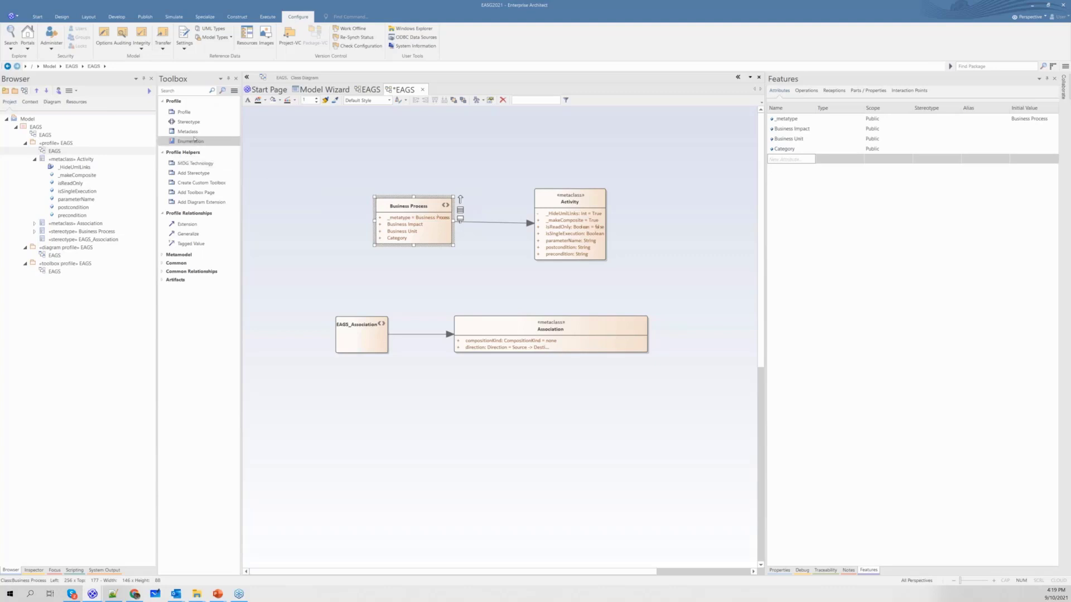
click(194, 135)
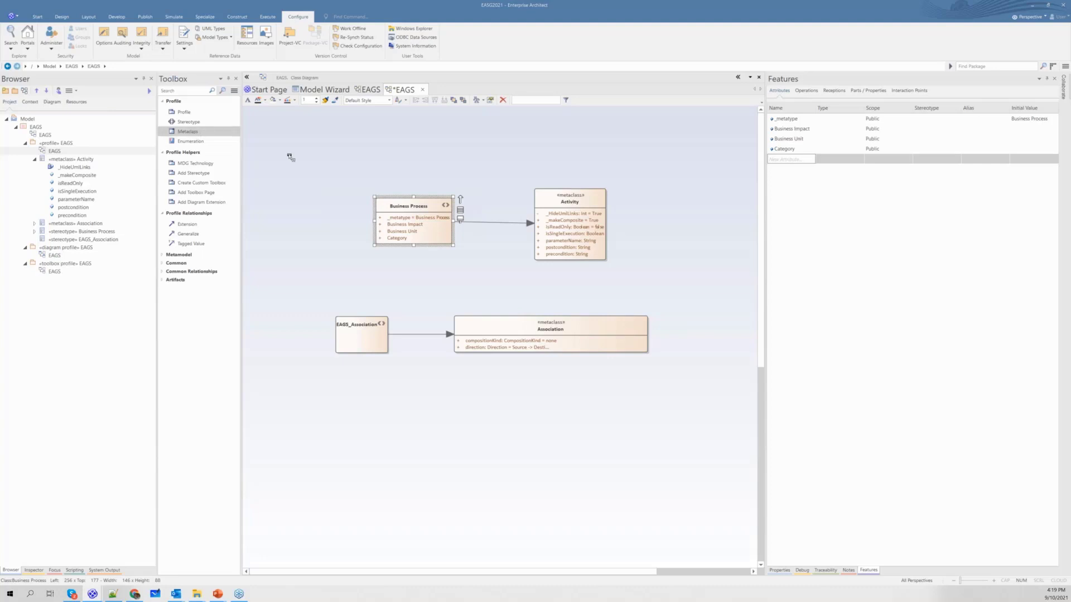
click(290, 158)
click(485, 251)
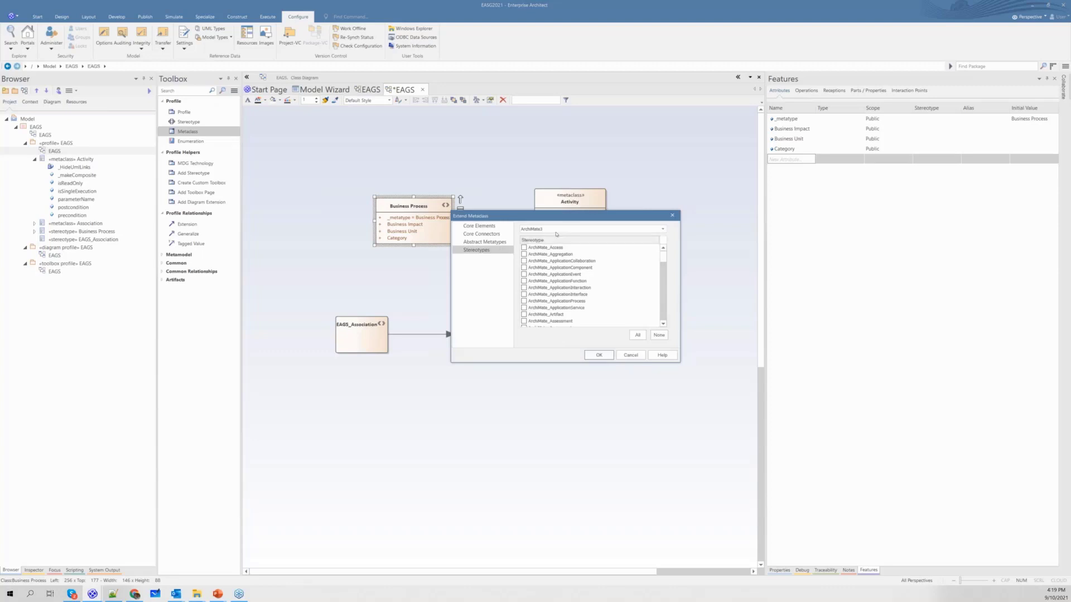
click(662, 230)
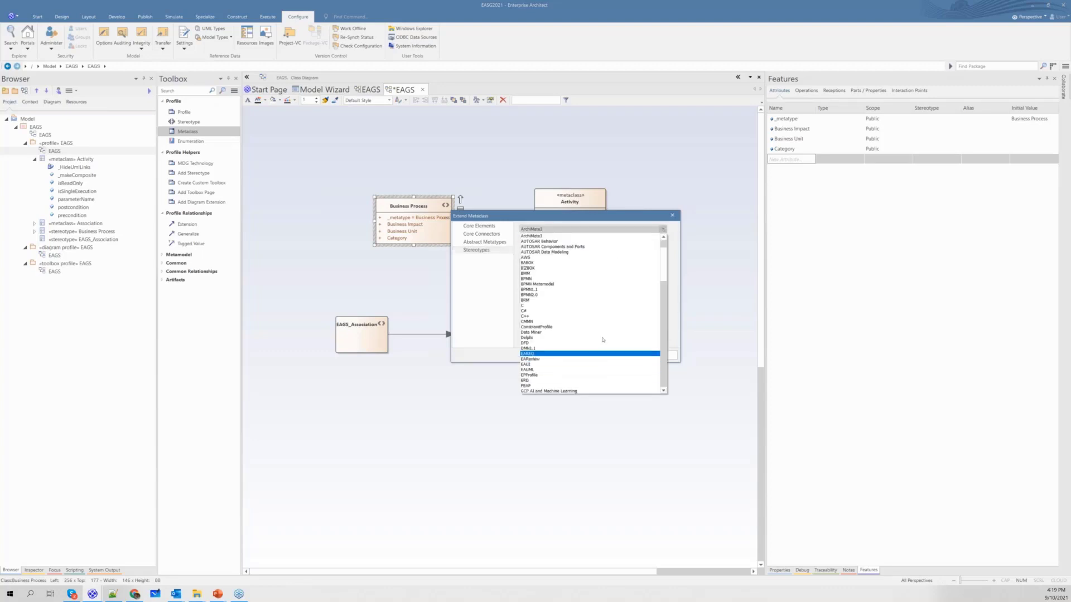
click(592, 236)
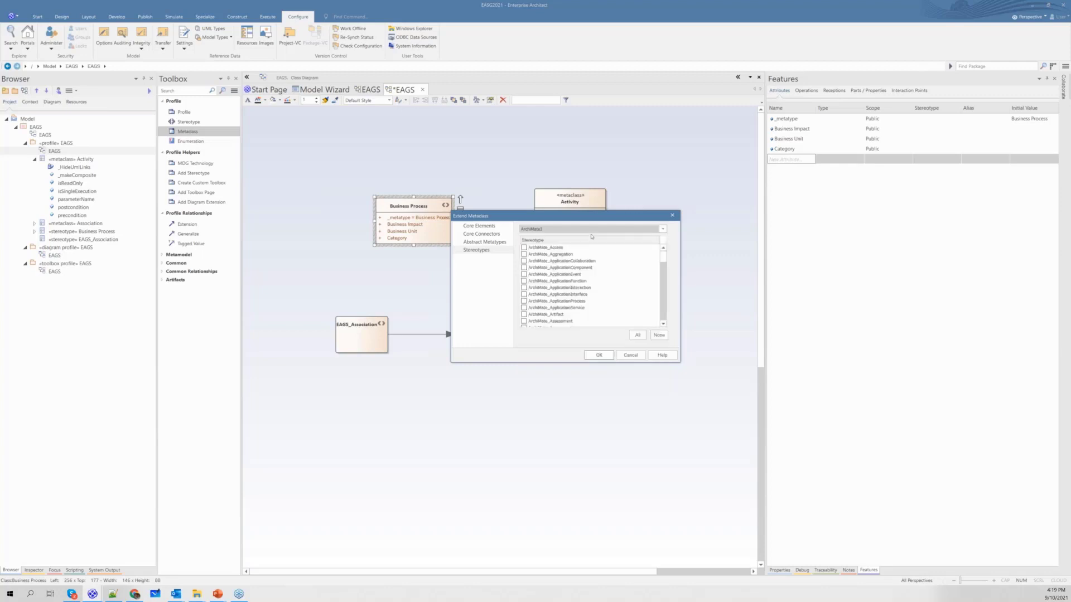
scroll(554, 280, down, 1)
scroll(554, 280, down, 2)
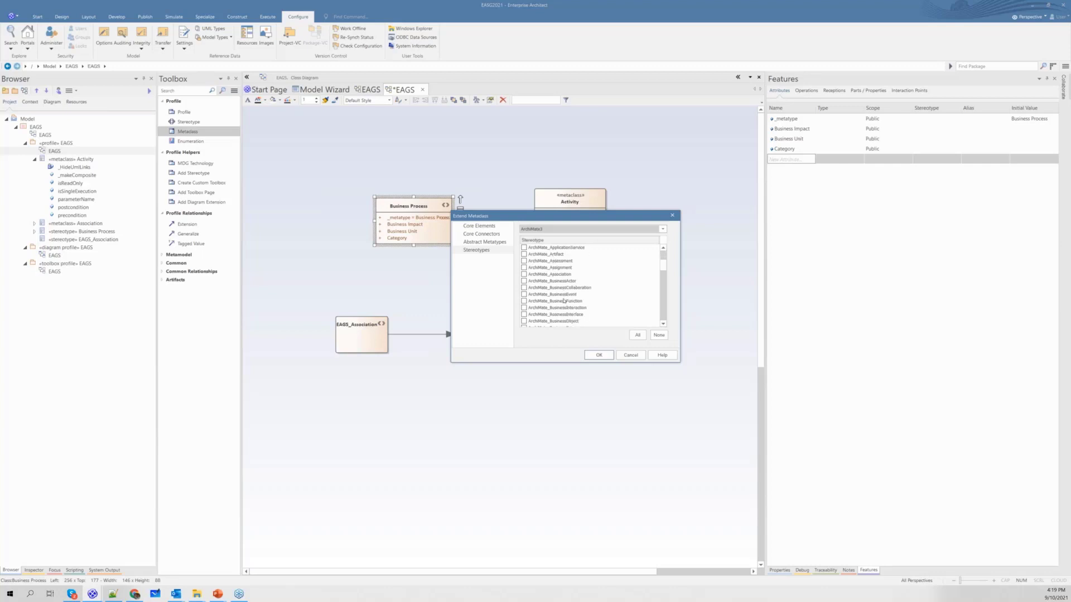
scroll(564, 301, down, 1)
click(524, 308)
click(600, 356)
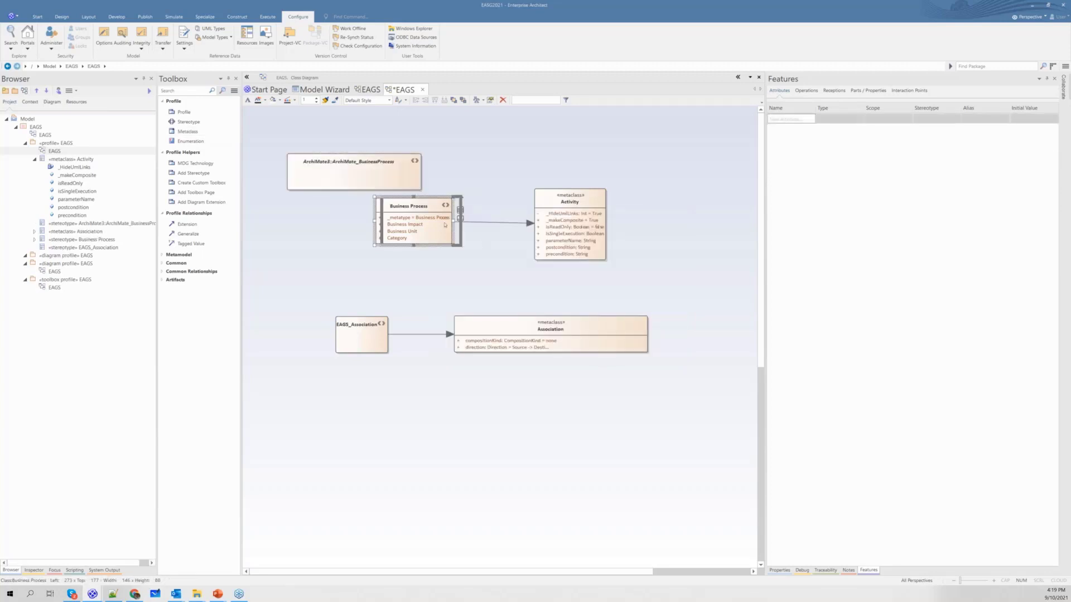
drag(460, 219, 463, 226)
drag(345, 172, 301, 230)
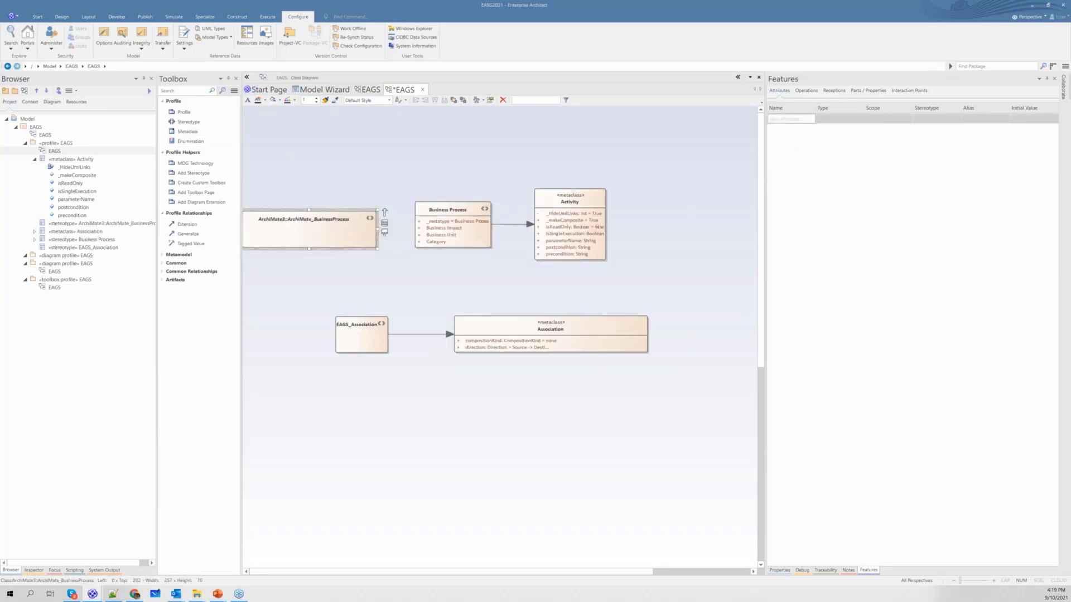
Step: Draw a generalization from Business Process to the ArchiMate_BusinessProcess stereotype and save the diagram
click(440, 226)
drag(499, 203, 353, 238)
click(370, 246)
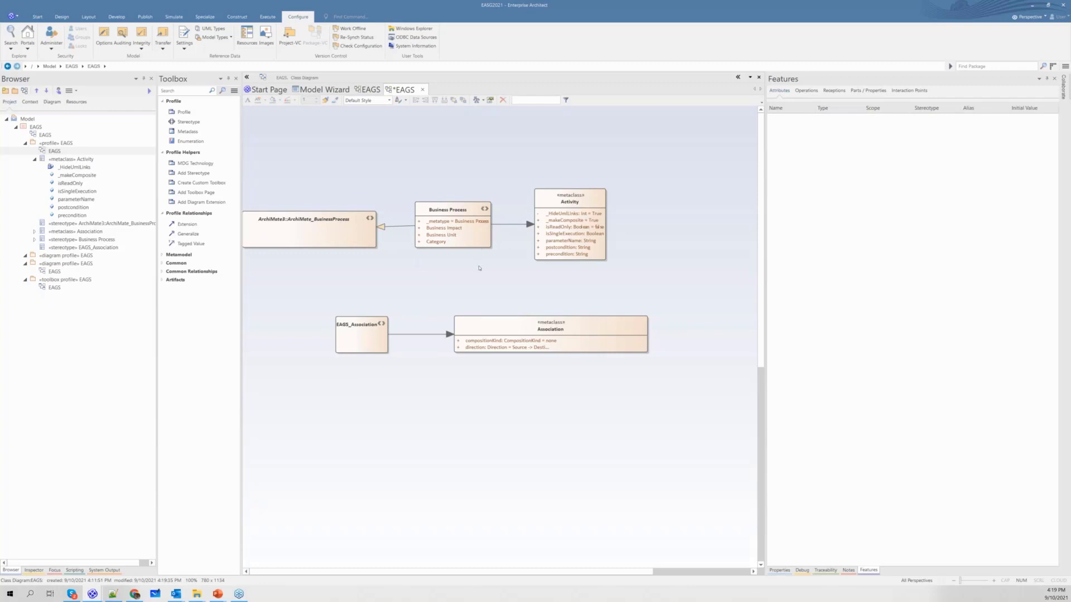
key(ctrl+s)
Step: Rename the diagram in the EAGS profile package as Profile
click(54, 153)
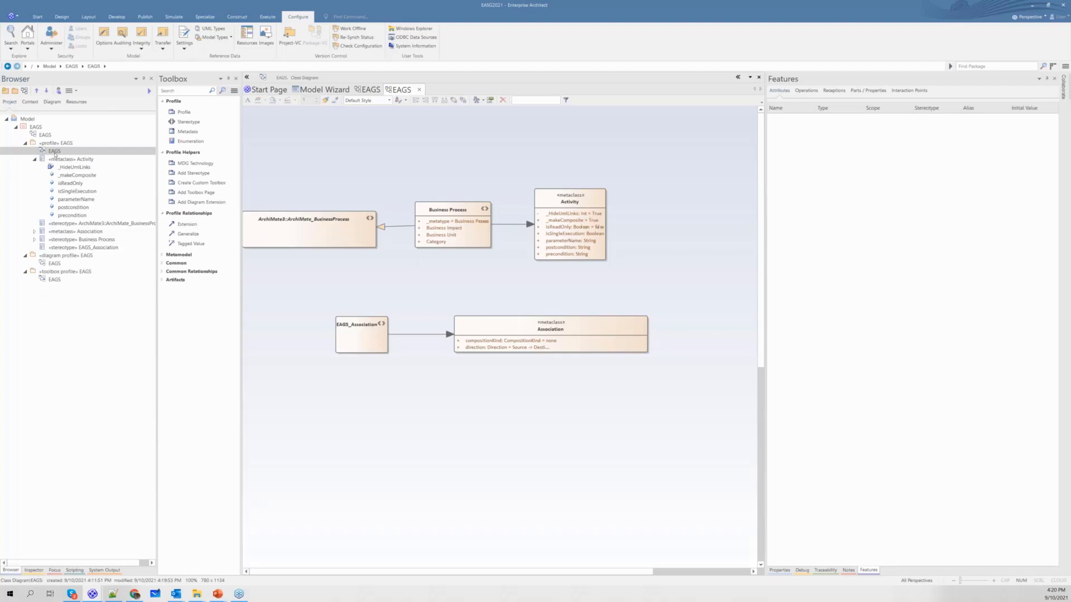
click(55, 152)
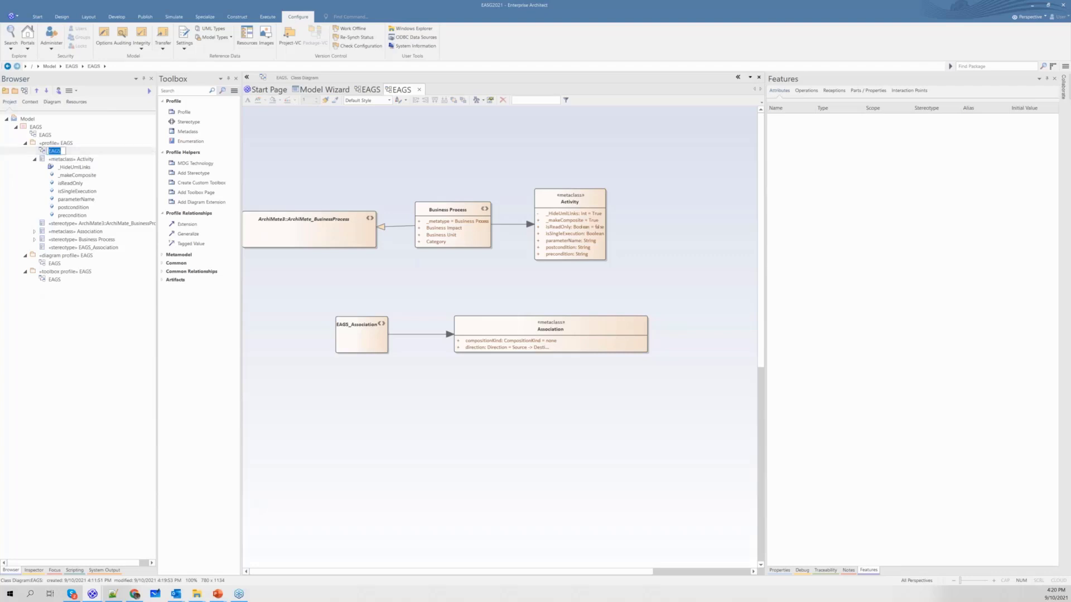
text(Profile)
Step: Create a new UML Structural Class diagram named Connectors in the EAGS profile package
click(61, 144)
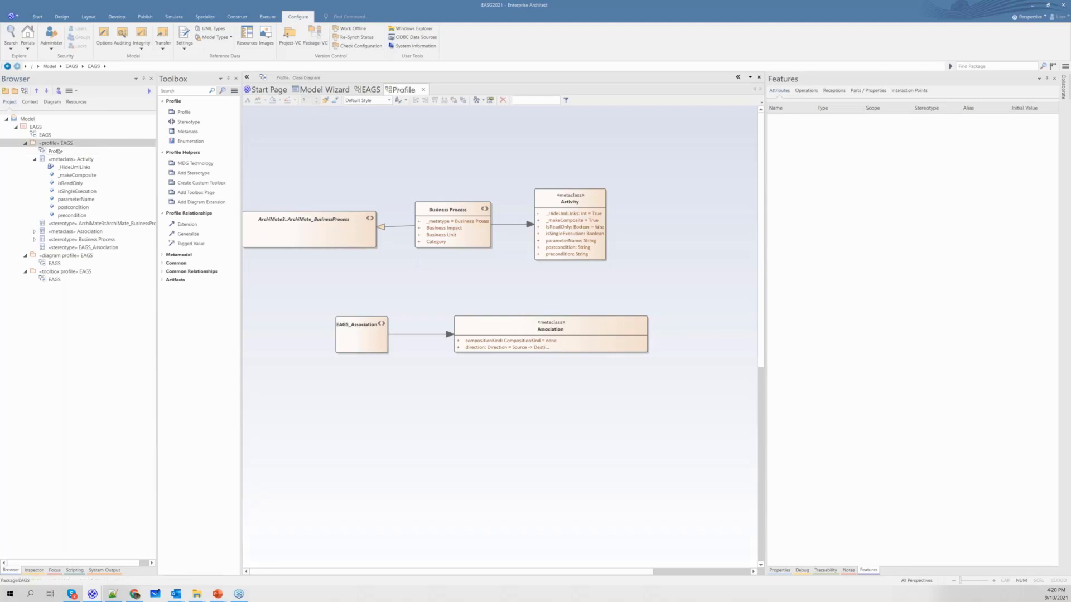
click(25, 93)
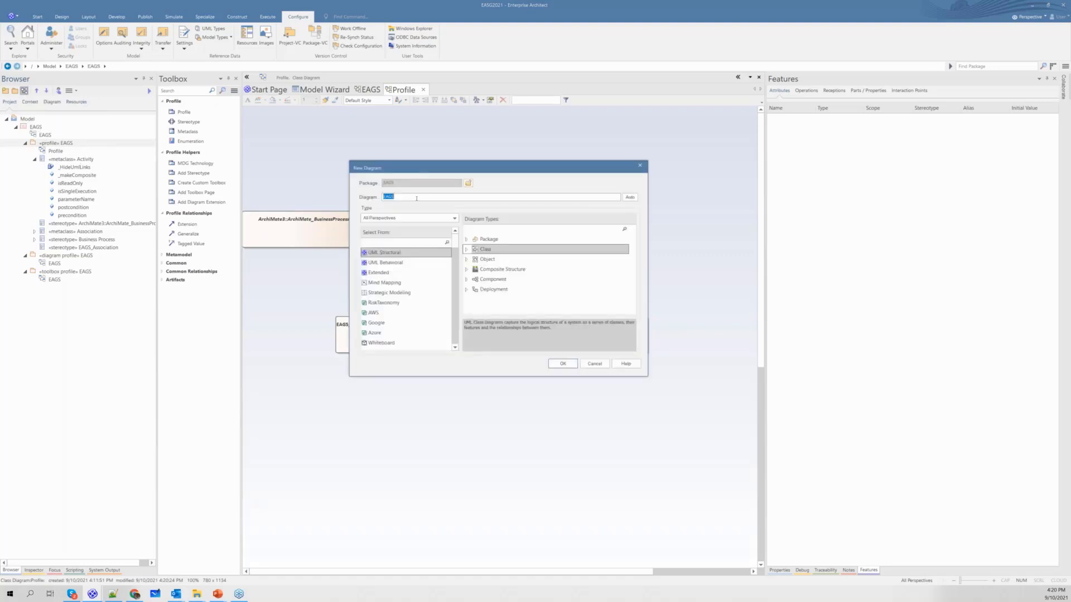
text(Connectors)
click(554, 364)
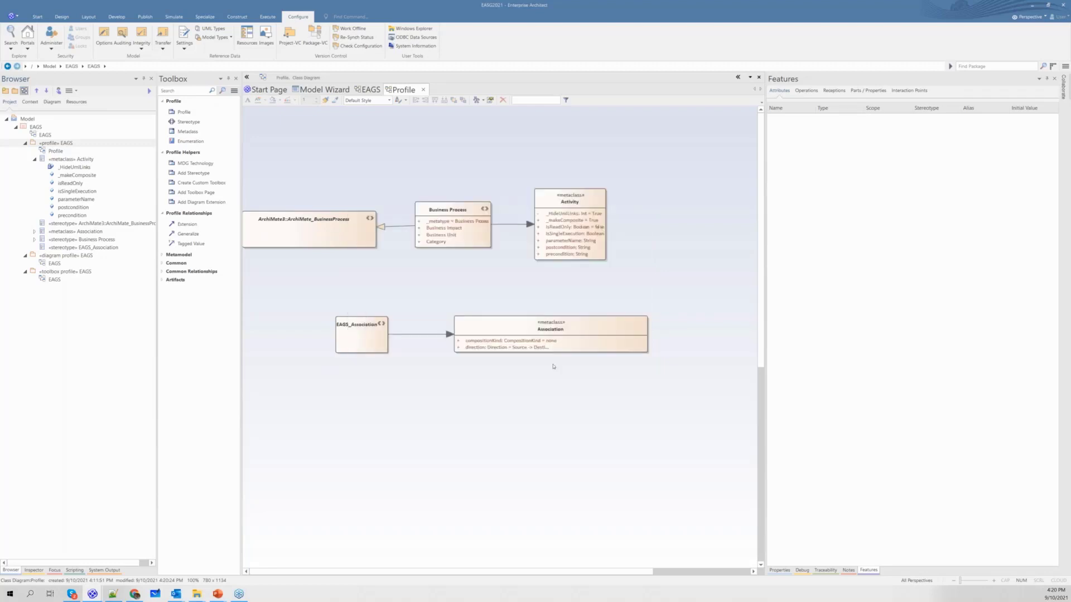
Step: Place the EAGS_Association stereotype and the Association metaclass on the Connectors diagram as links
click(35, 166)
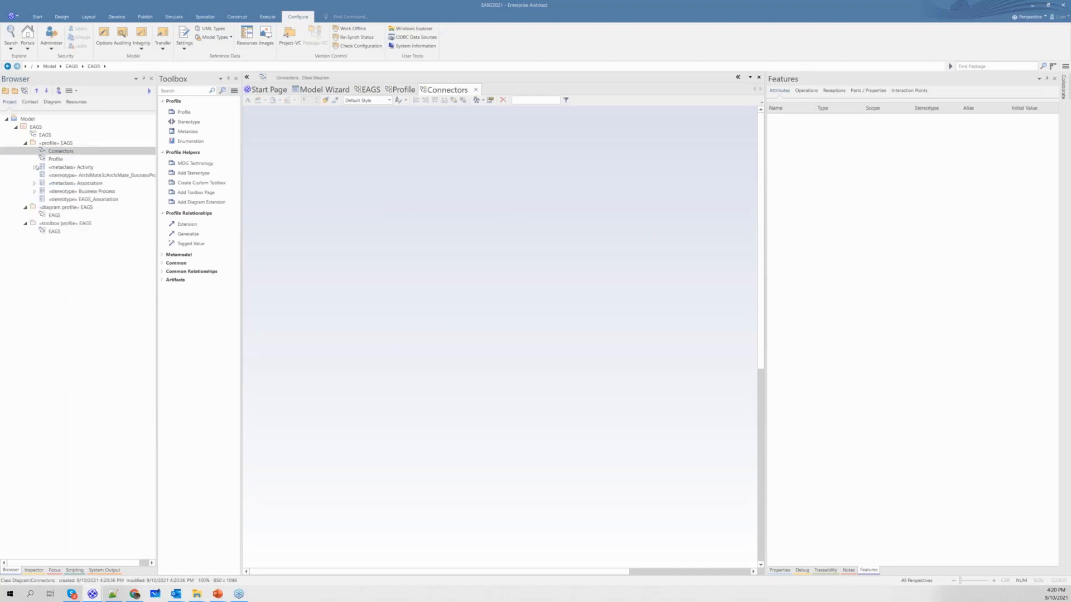
click(100, 191)
click(98, 199)
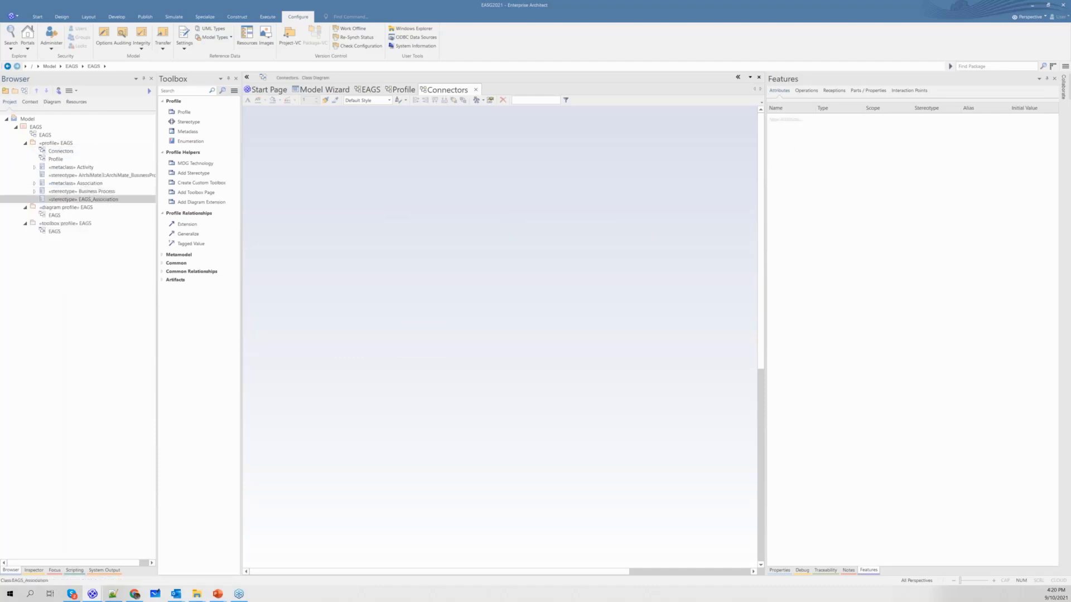
drag(98, 199, 515, 324)
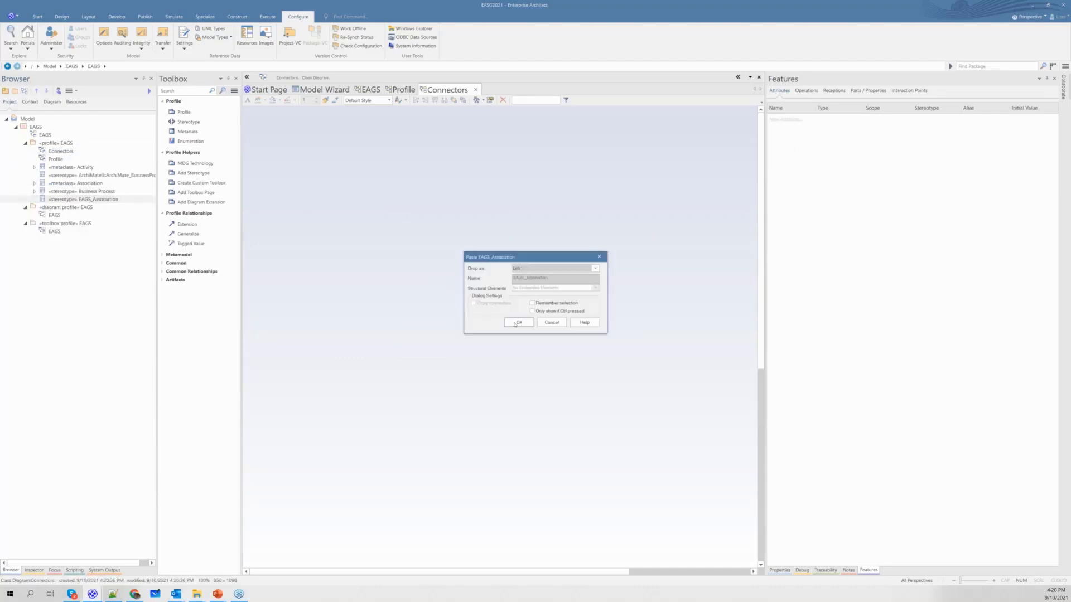
click(515, 323)
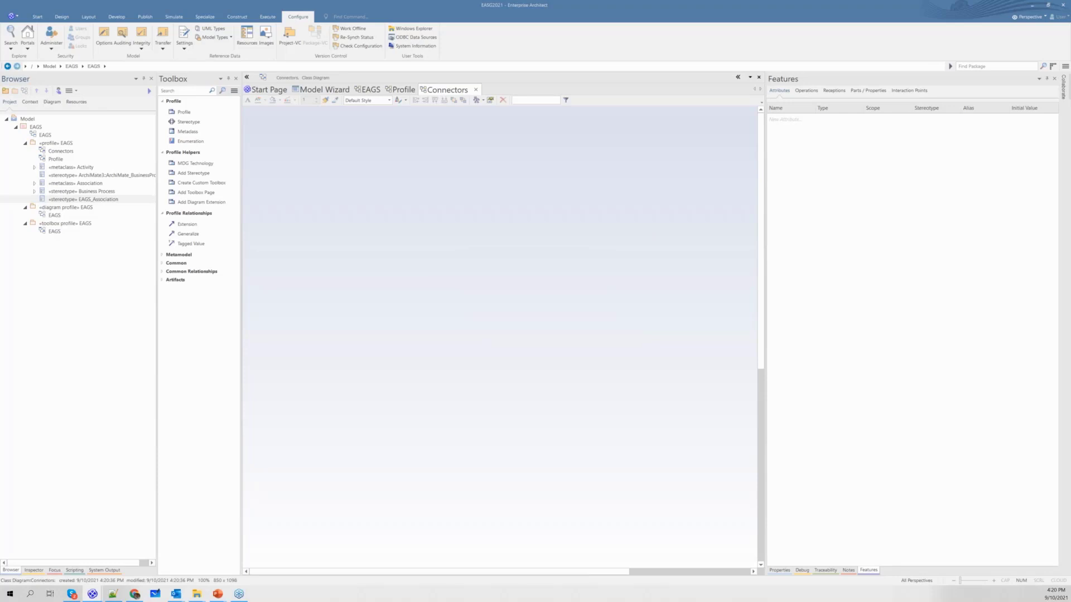
click(130, 182)
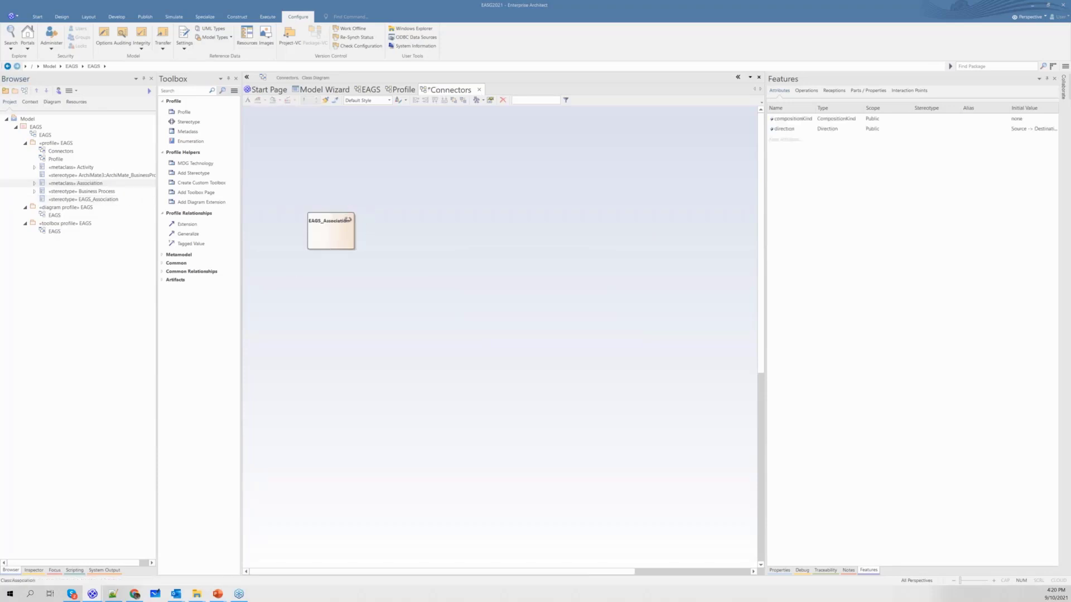
drag(89, 182, 435, 230)
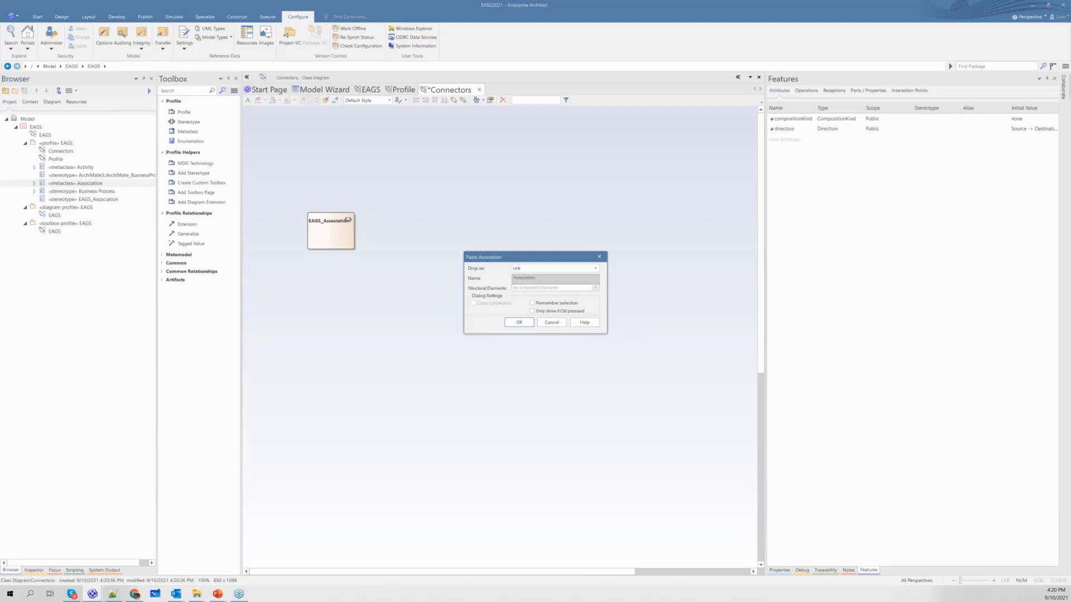
key(Return)
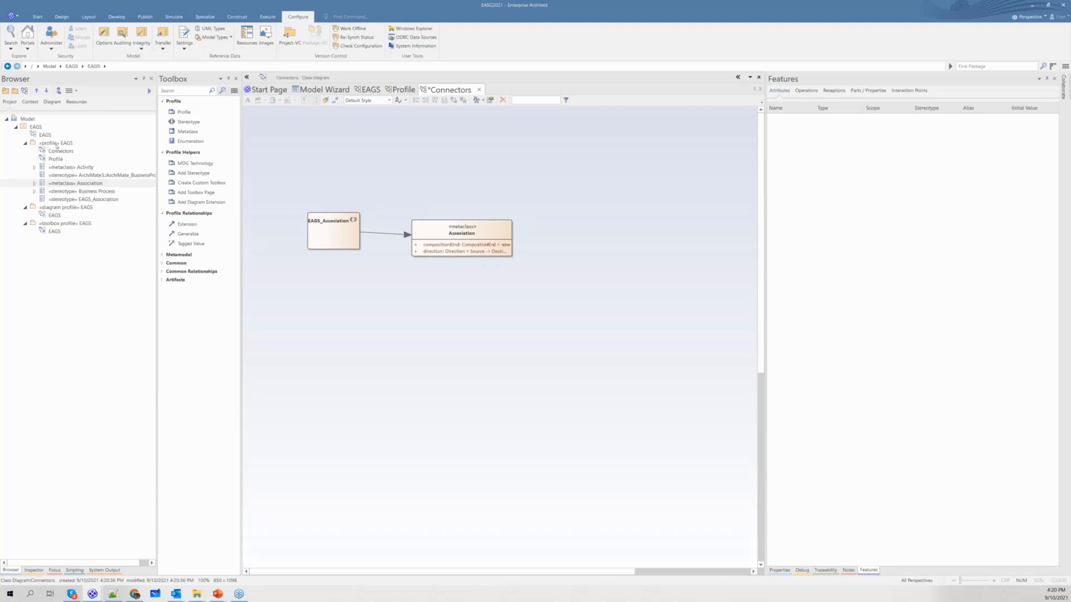
Step: Create a new UML Structural Class diagram named Quicklinker in the EAGS profile package
click(56, 143)
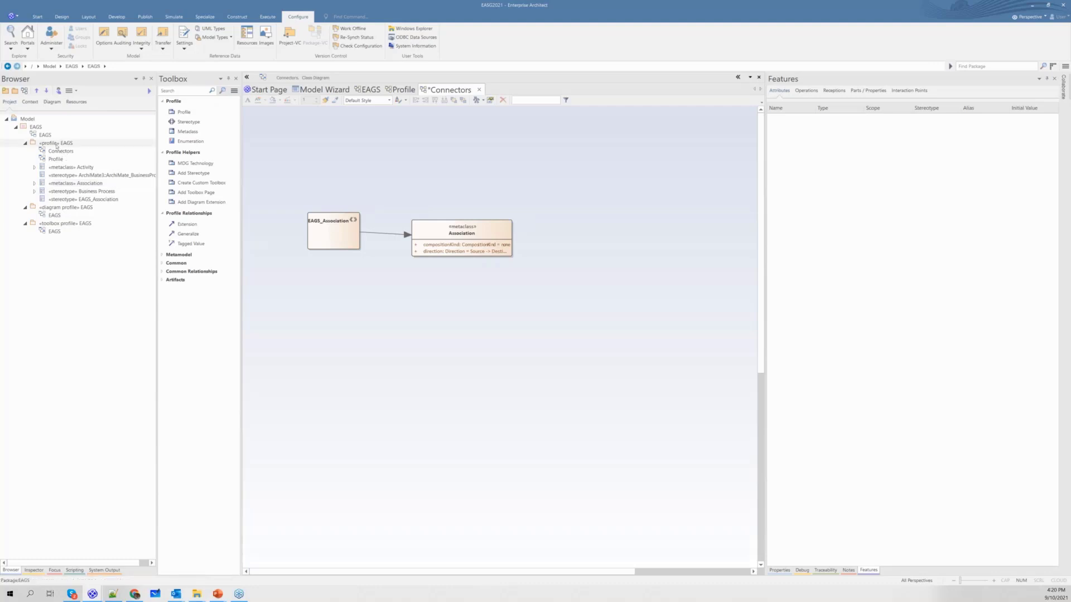
click(24, 91)
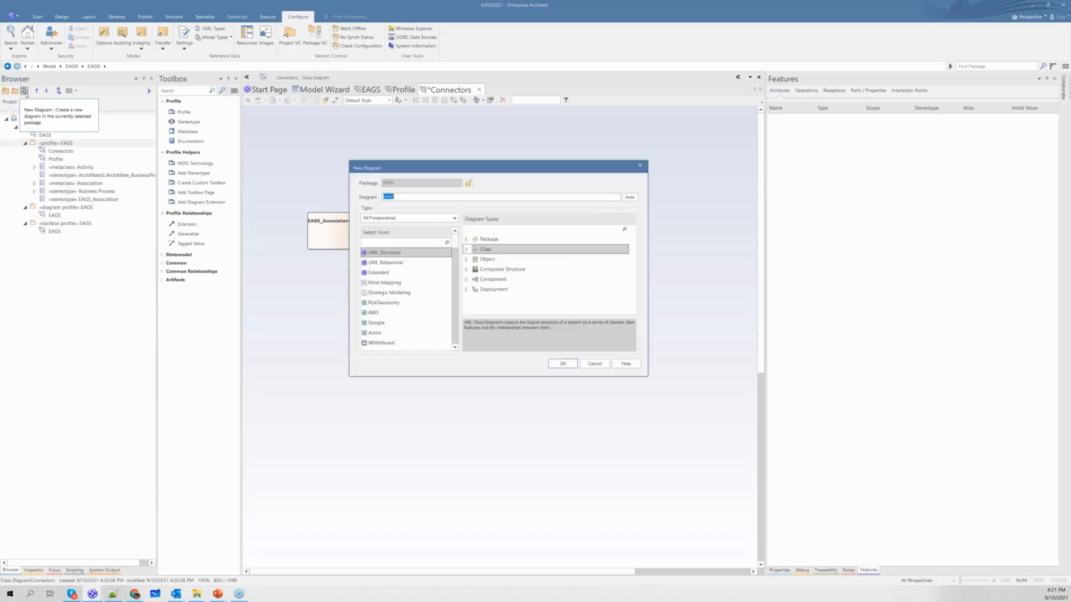
text(D)
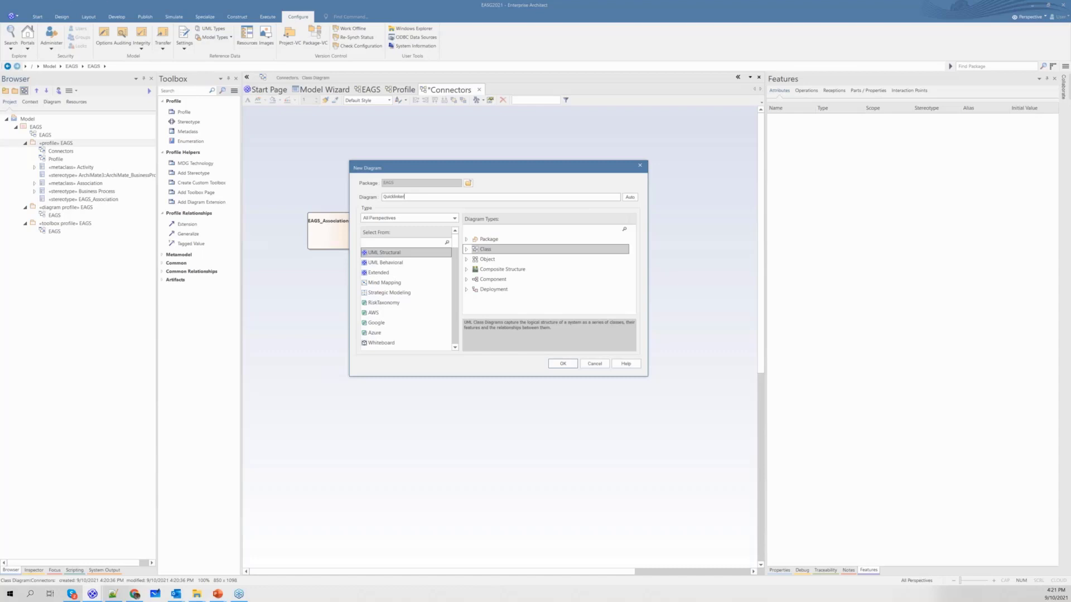
click(563, 364)
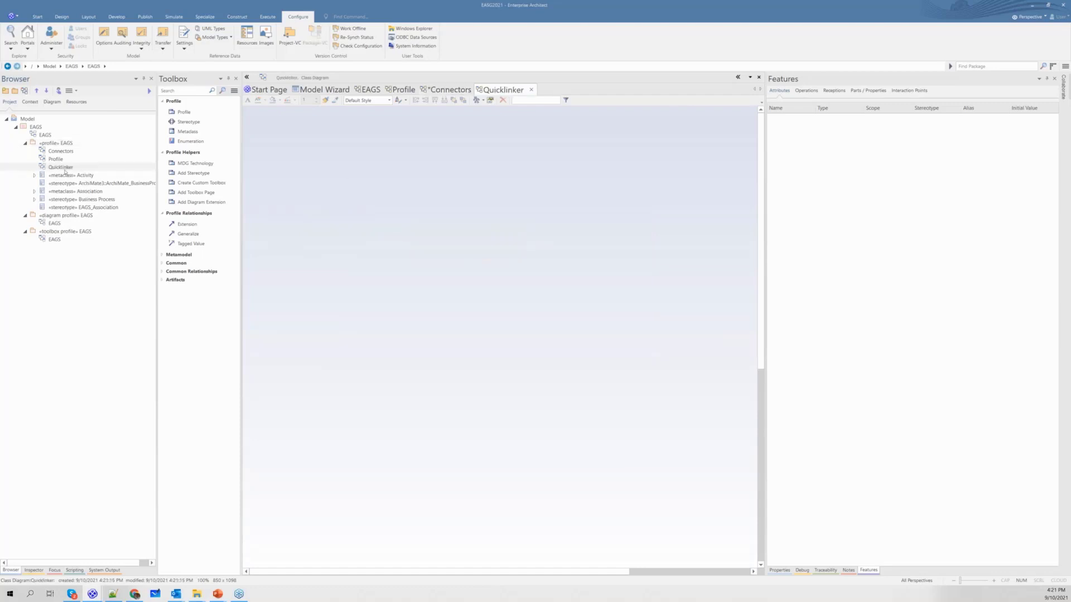
Step: Place the Business Process stereotype on the Quicklinker diagram as a link
click(64, 169)
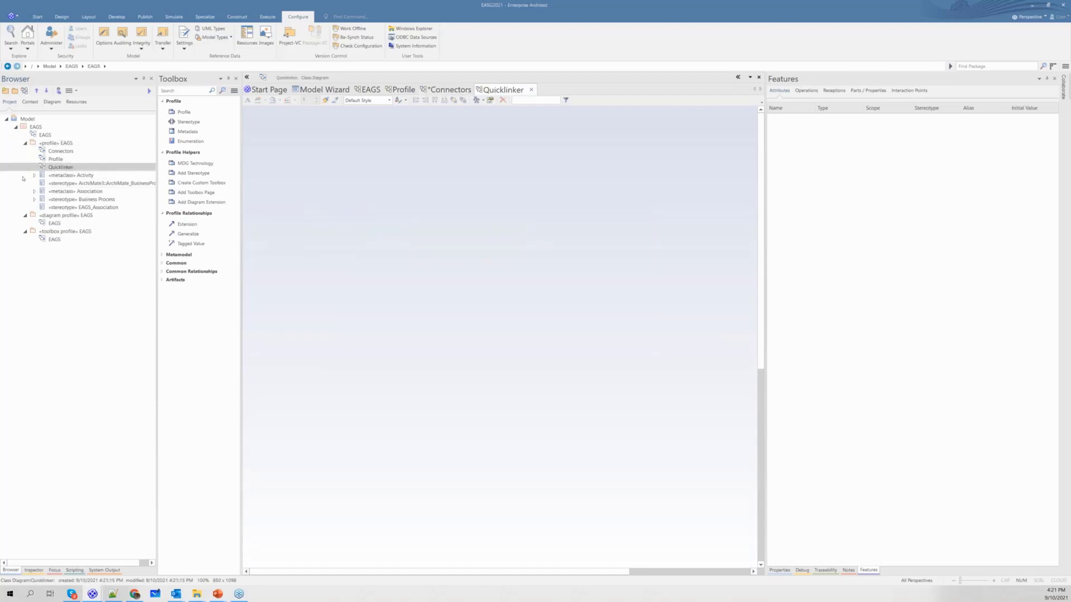
click(71, 200)
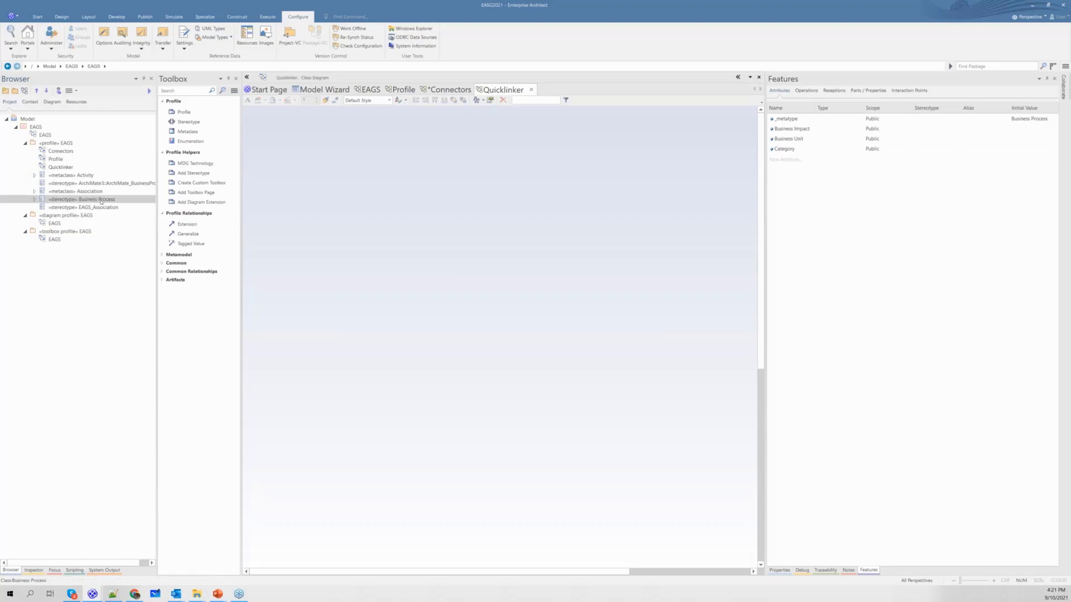
drag(101, 201, 332, 203)
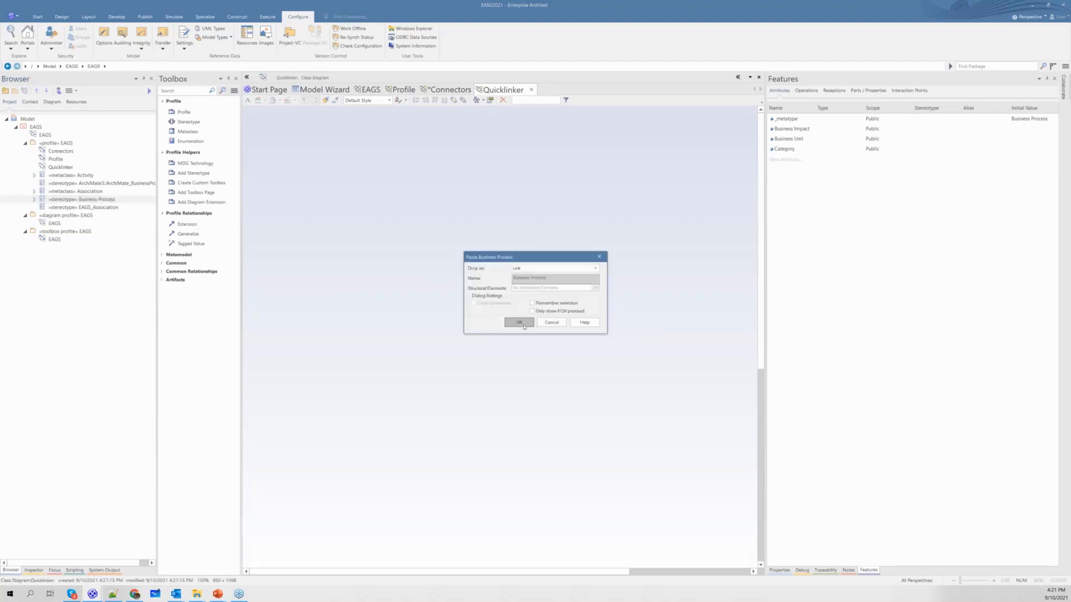
click(523, 326)
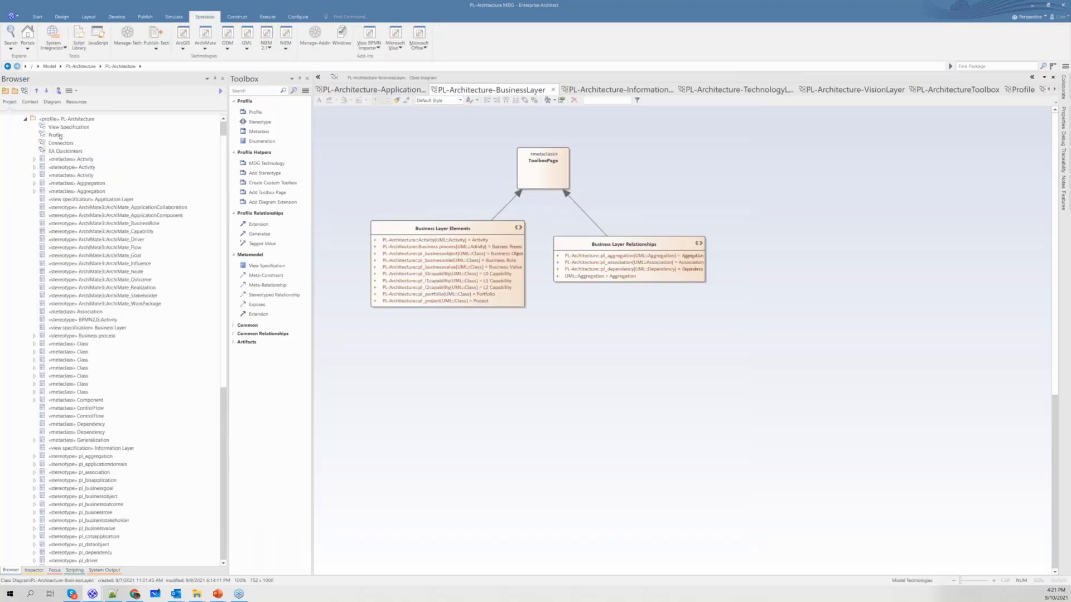
Step: In the PL-Architecture MDG model, examine the layers of the Profile diagram and the stereotypes and metaclasses listed in the profile package
click(59, 136)
double_click(60, 136)
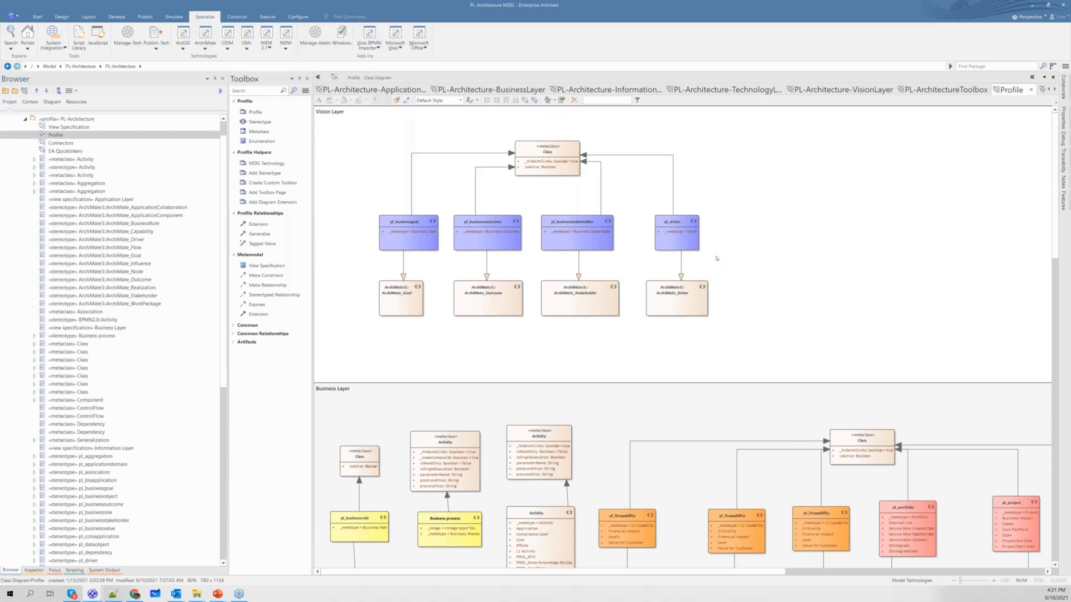
scroll(717, 259, down, 3)
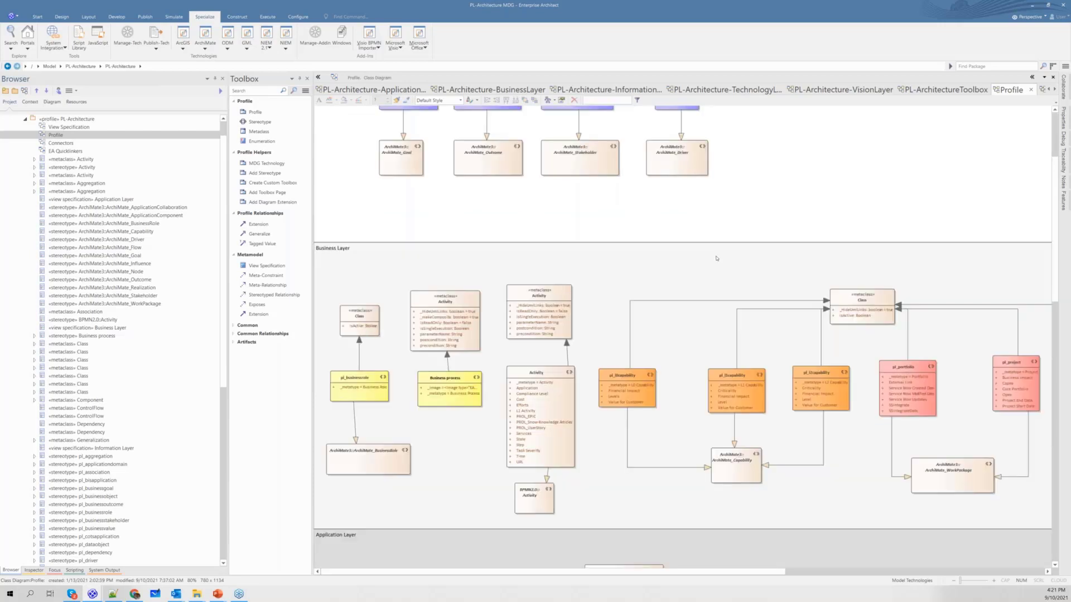
scroll(717, 259, up, 3)
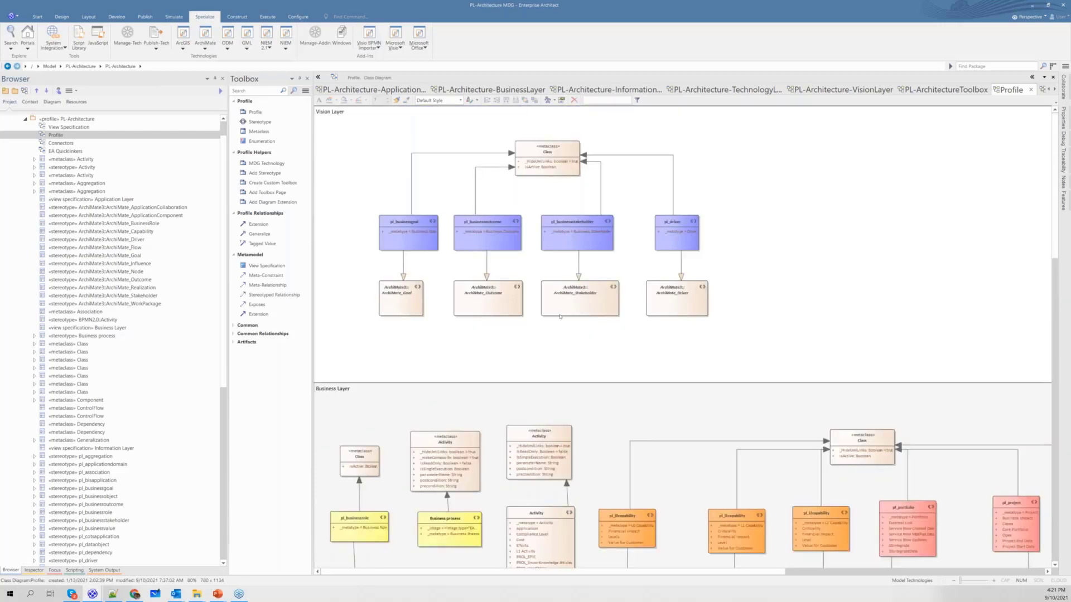
scroll(560, 317, down, 12)
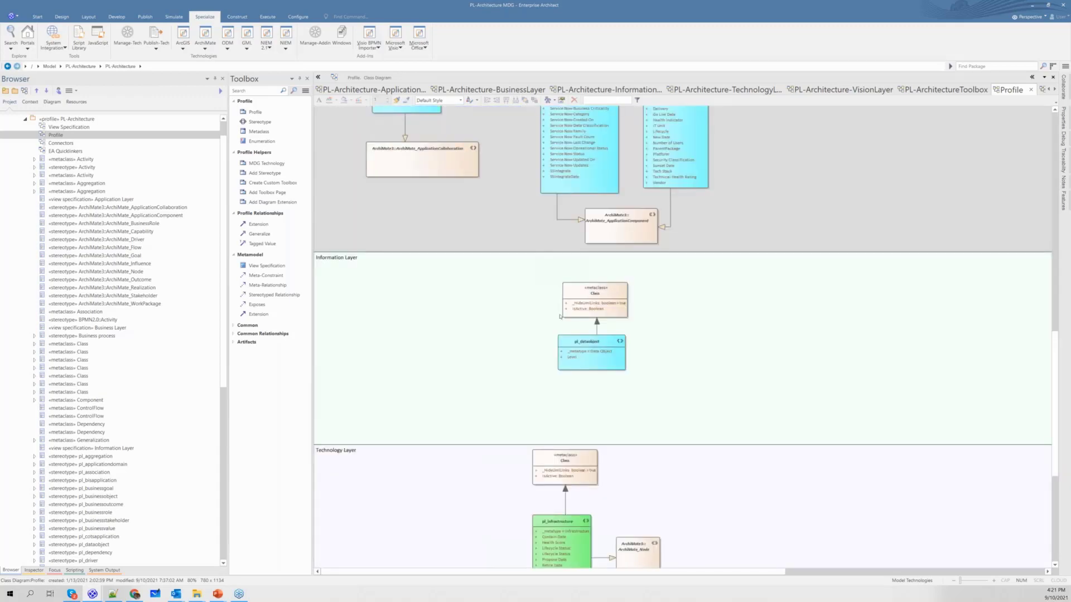
scroll(560, 317, up, 6)
scroll(502, 276, up, 9)
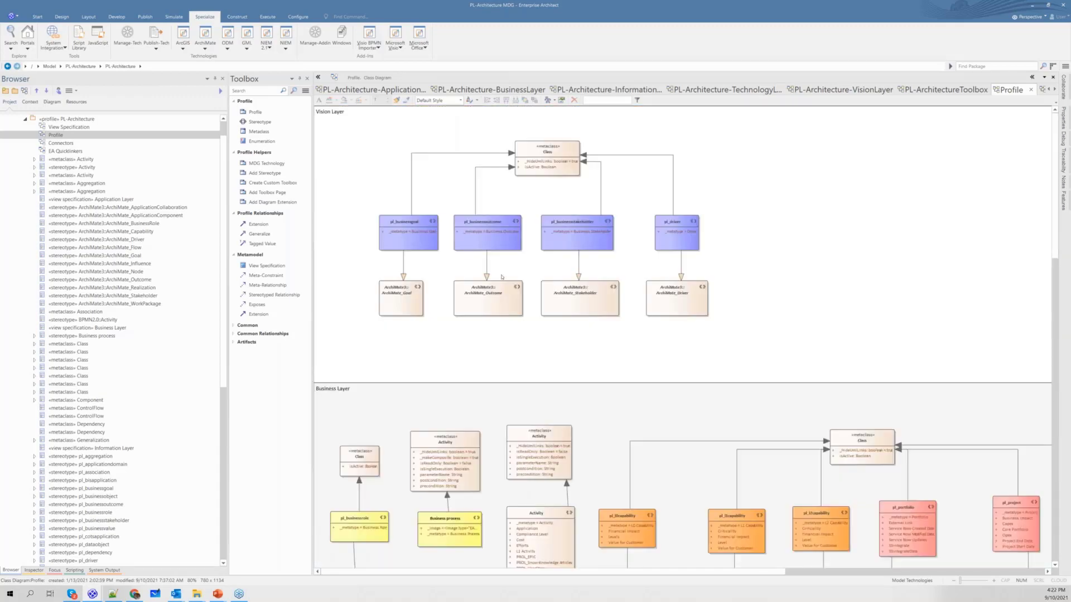
scroll(501, 277, down, 3)
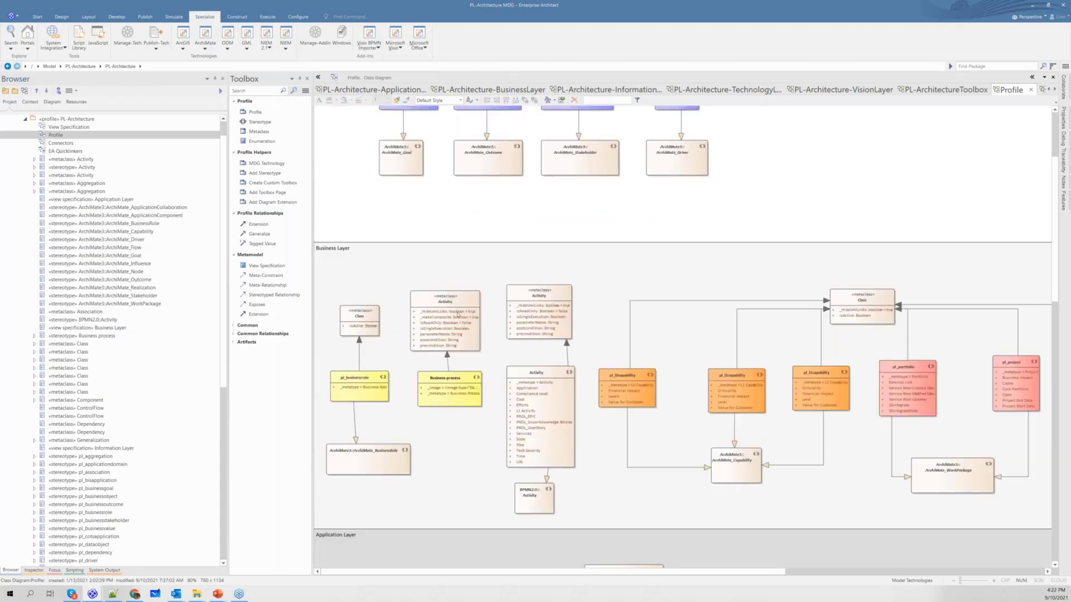
click(458, 314)
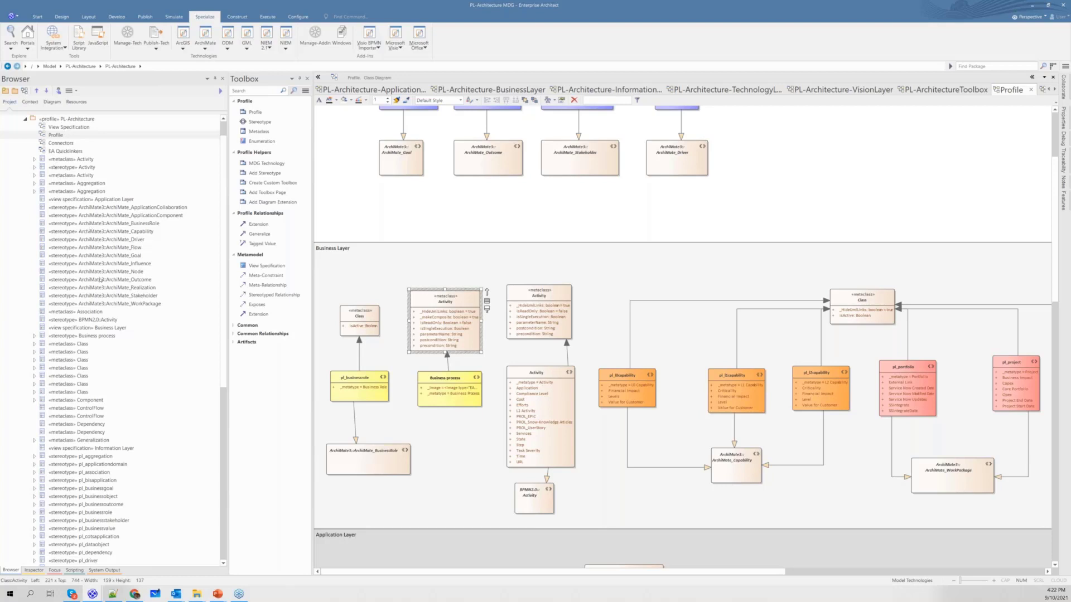
scroll(100, 280, down, 1)
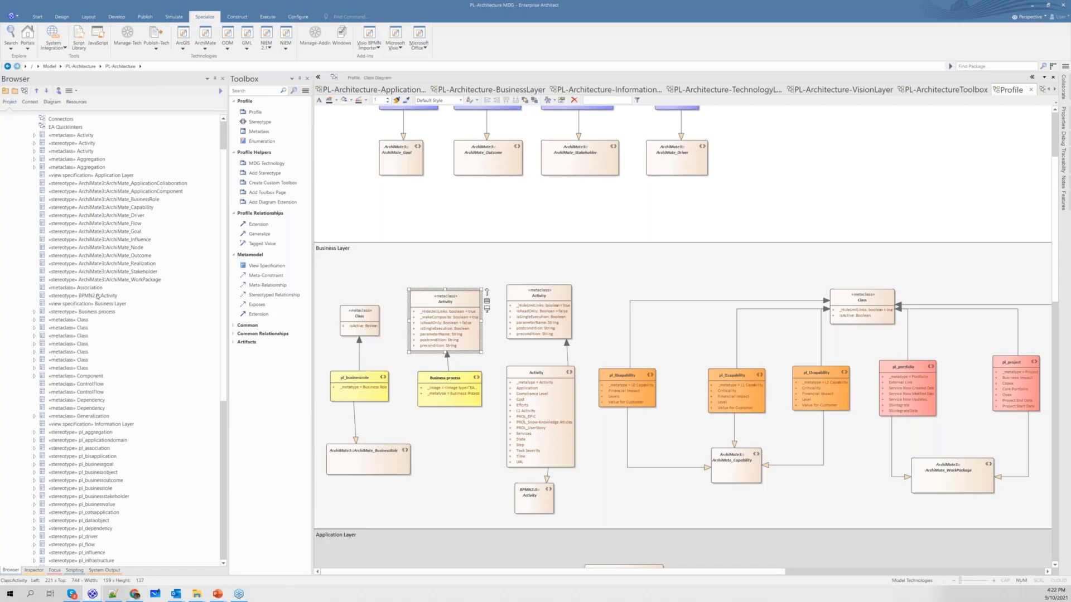
scroll(98, 296, down, 5)
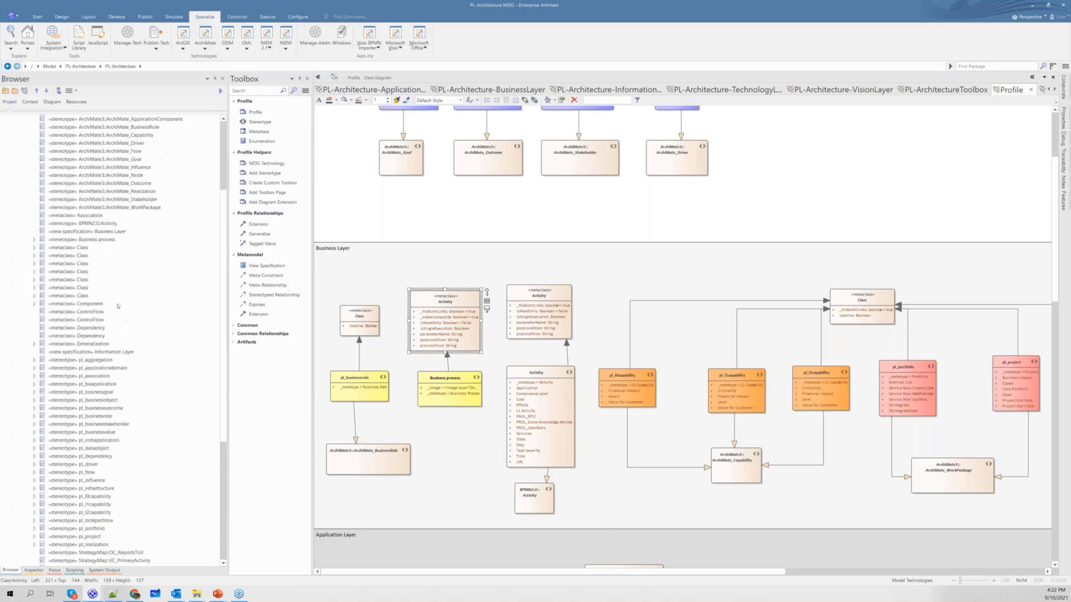
scroll(117, 306, up, 7)
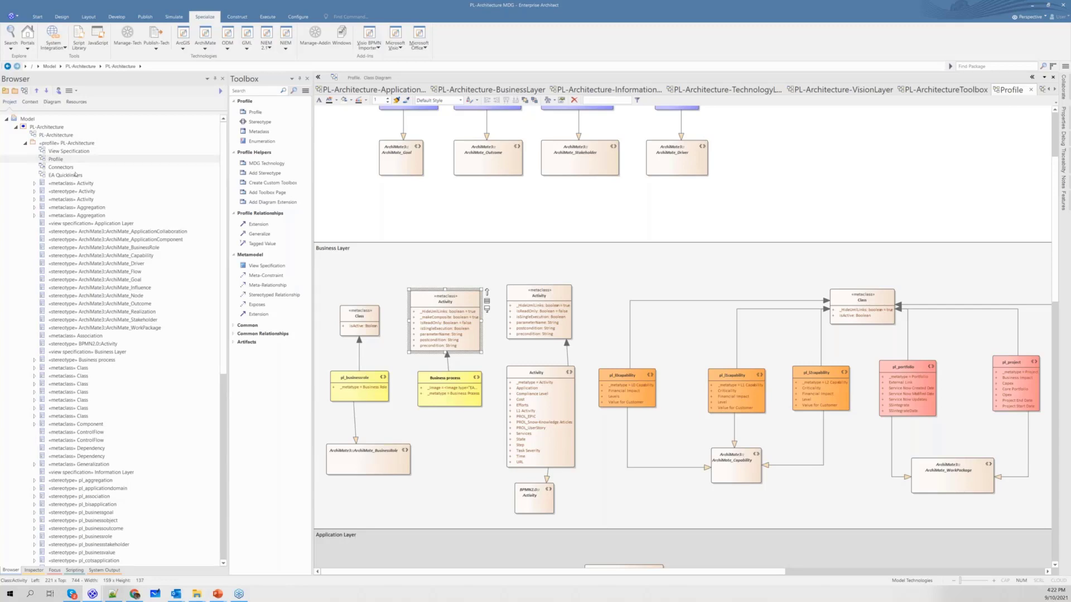
Step: Open the EA Quicklinkers diagram of the PL-Architecture profile and examine the stereotyped relationships between its elements
click(76, 175)
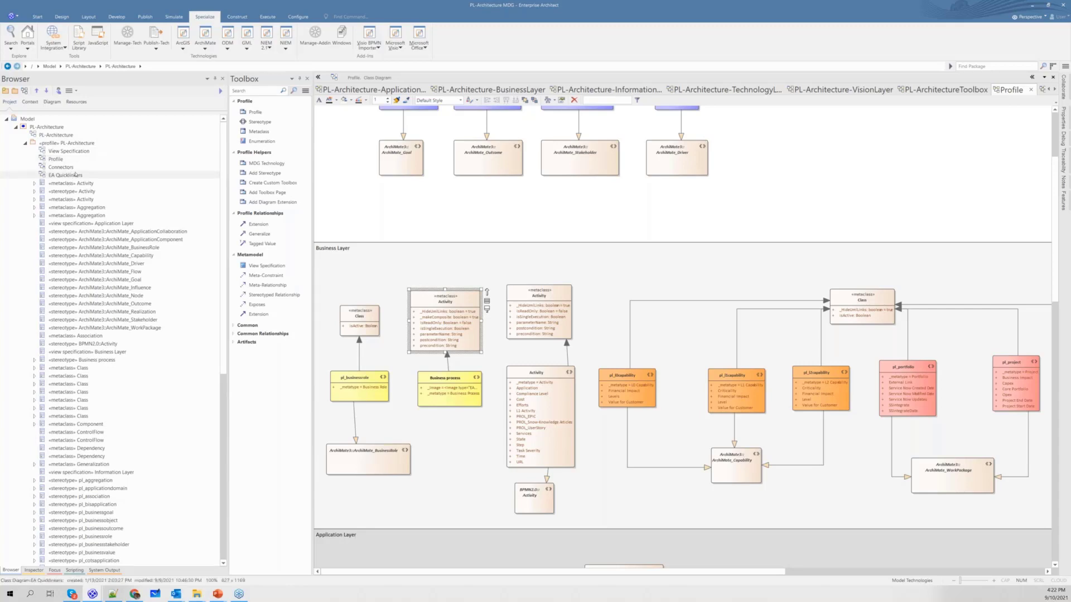
double_click(76, 175)
scroll(469, 132, up, 5)
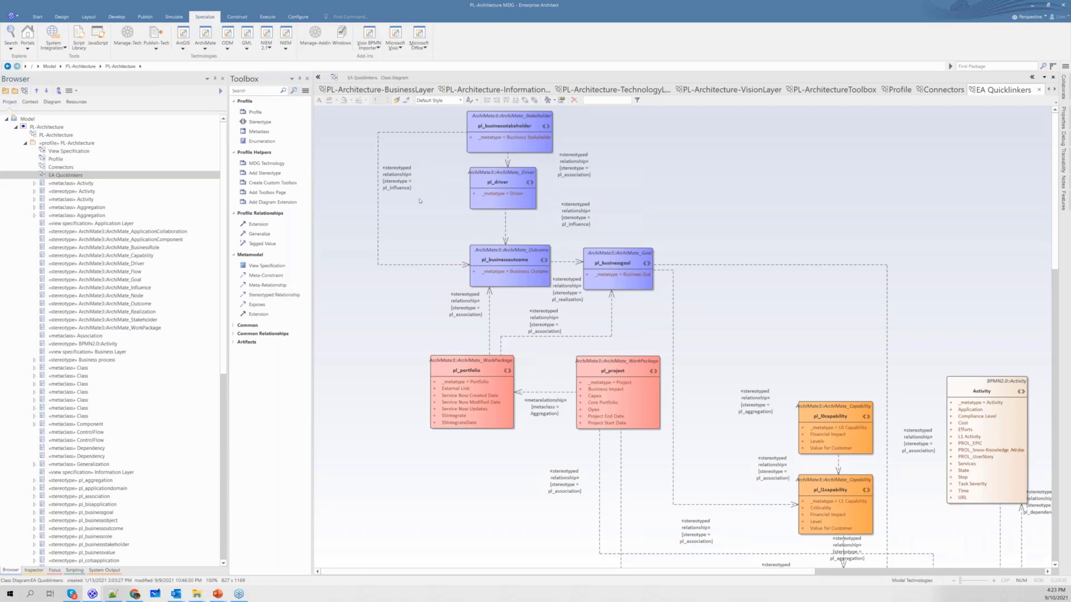
Step: Open the Connectors diagram of the PL-Architecture profile and examine how its connector stereotypes extend their metaclasses
click(67, 168)
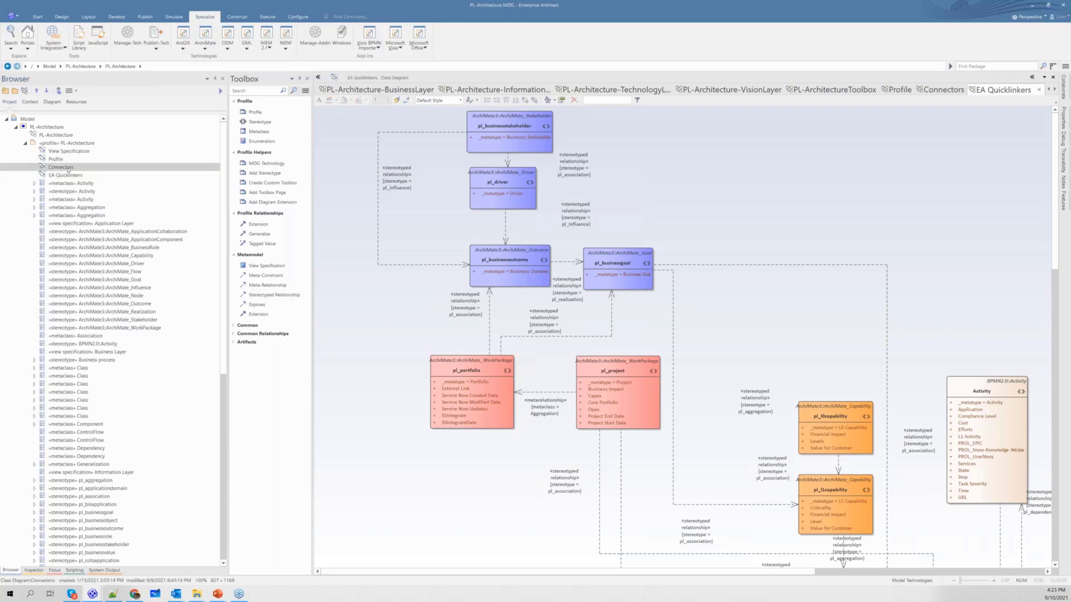
double_click(68, 167)
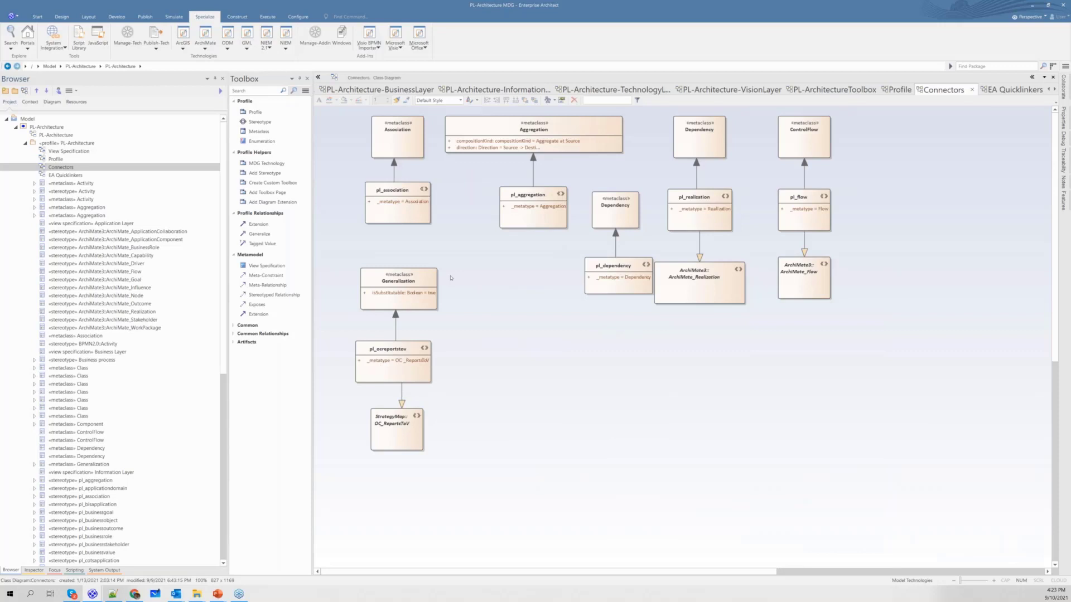
scroll(493, 334, down, 5)
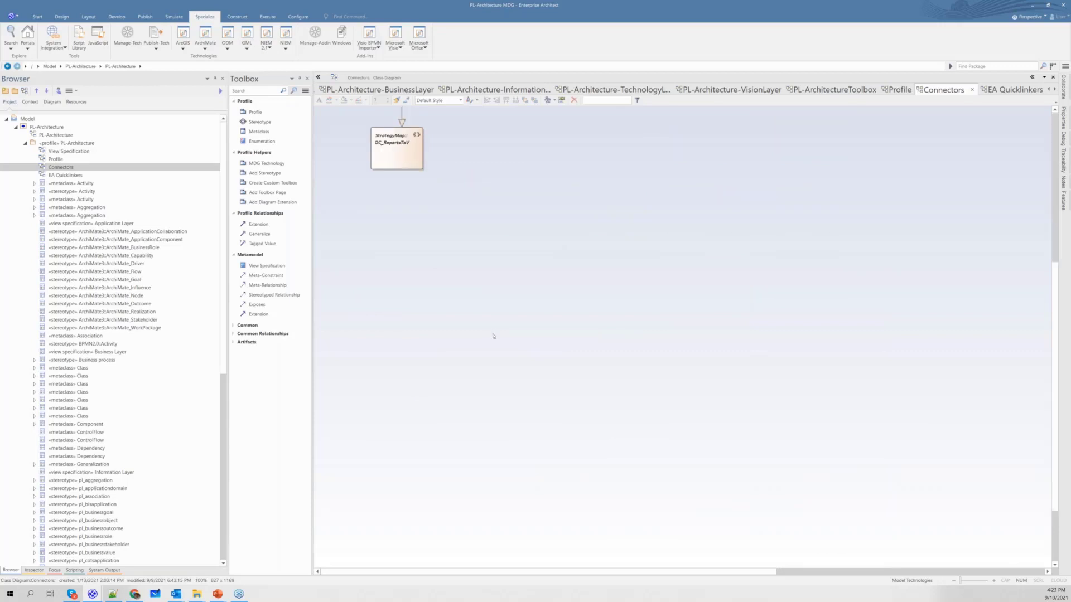
scroll(494, 337, up, 5)
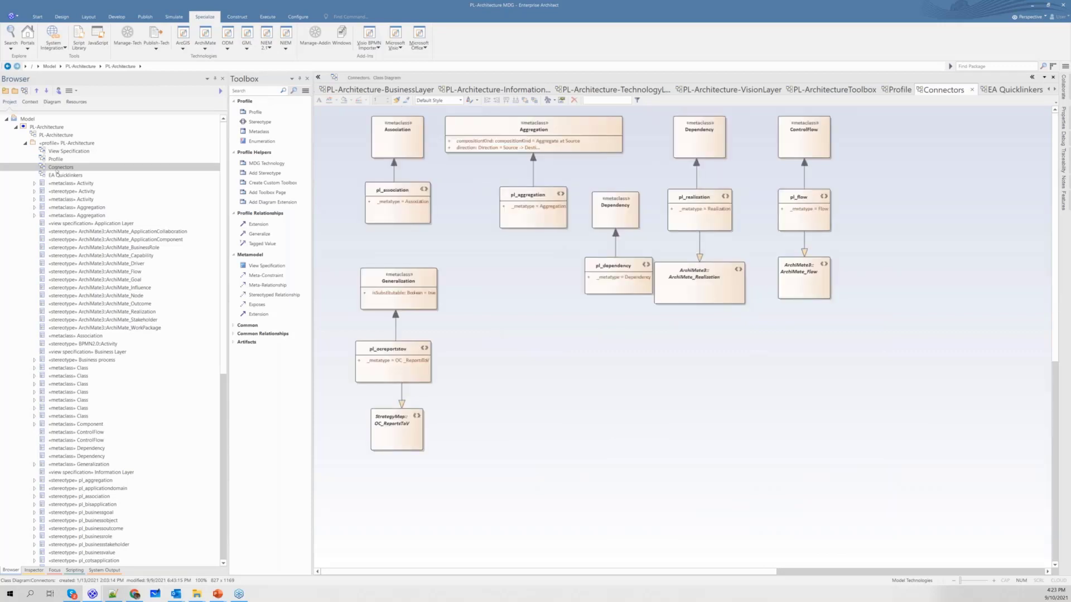
Step: In the EA Quicklinkers diagram, inspect the tagged values of the stereotyped relationship from pl_businessstakeholder to pl_businessoutcome
double_click(61, 174)
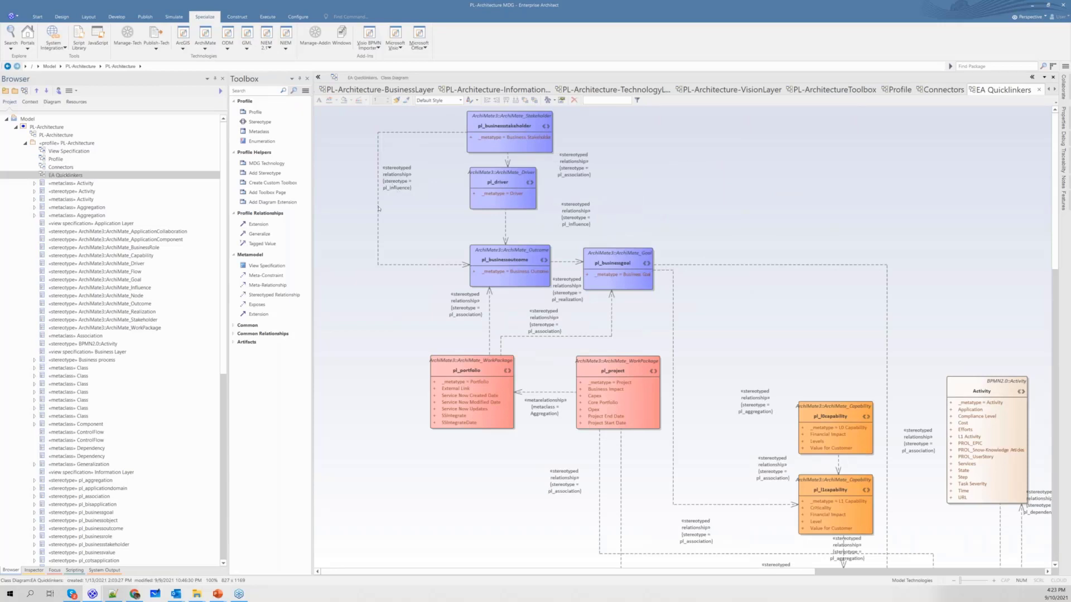
click(378, 209)
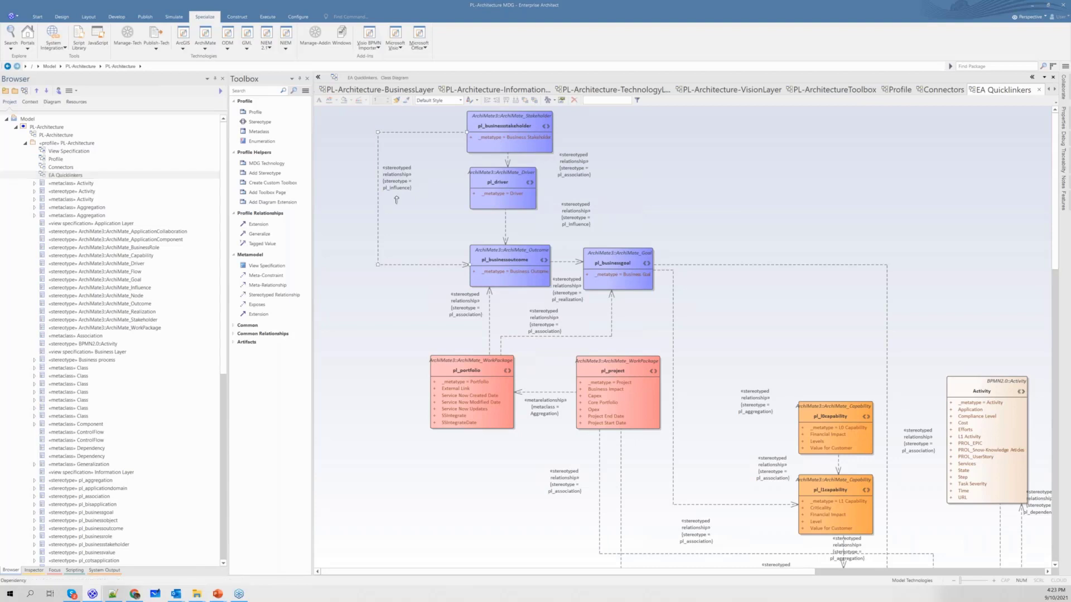
double_click(421, 133)
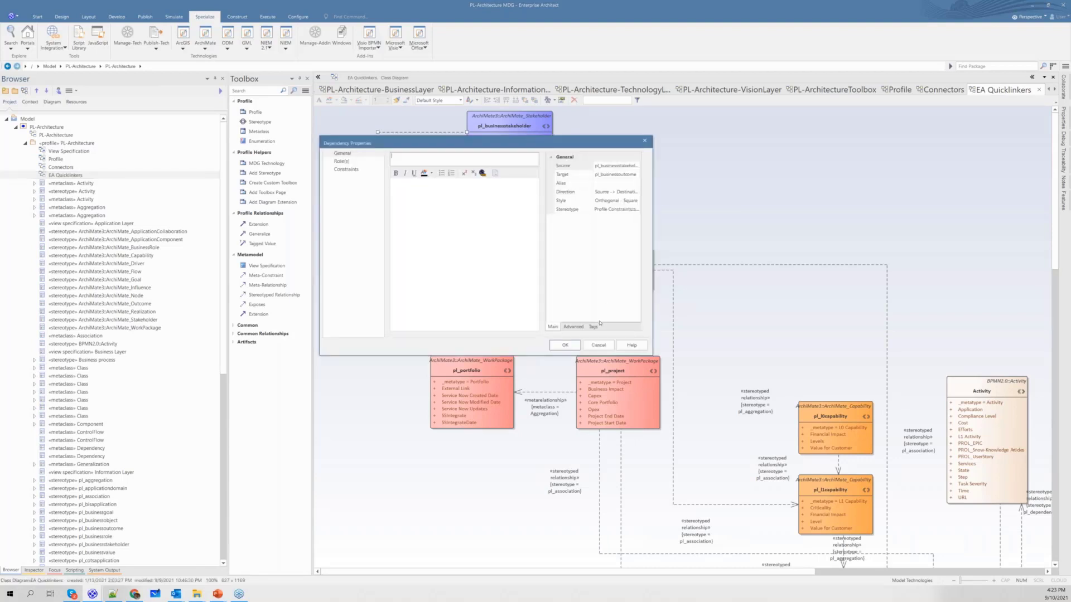
click(593, 326)
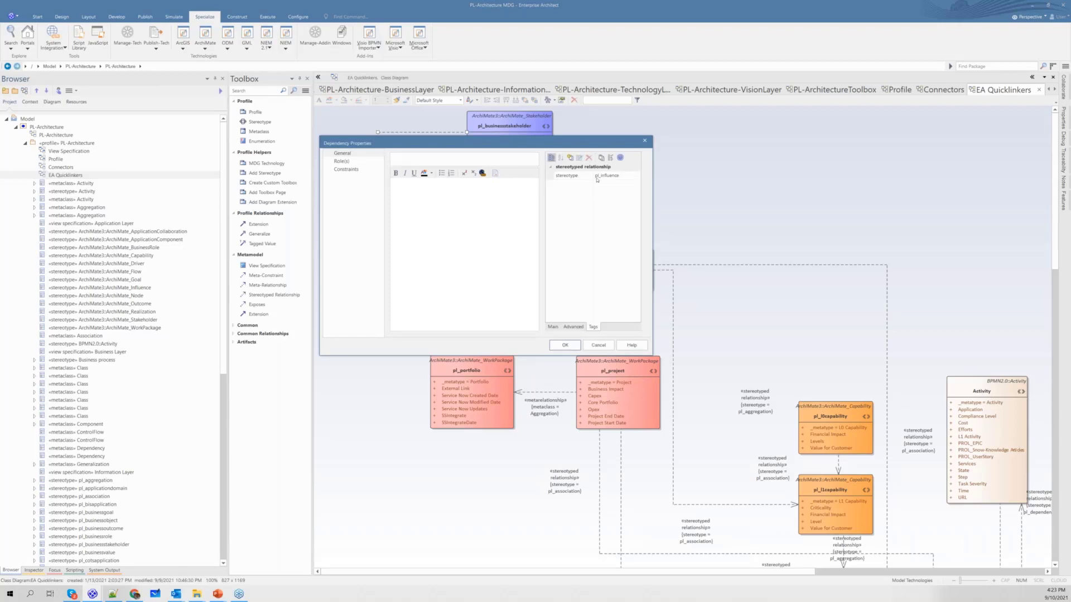
Step: In the EA Quicklinkers diagram, inspect the tagged values of the metarelationship from pl_project to pl_portfolio and collapse the PL-Architecture profile package
click(565, 346)
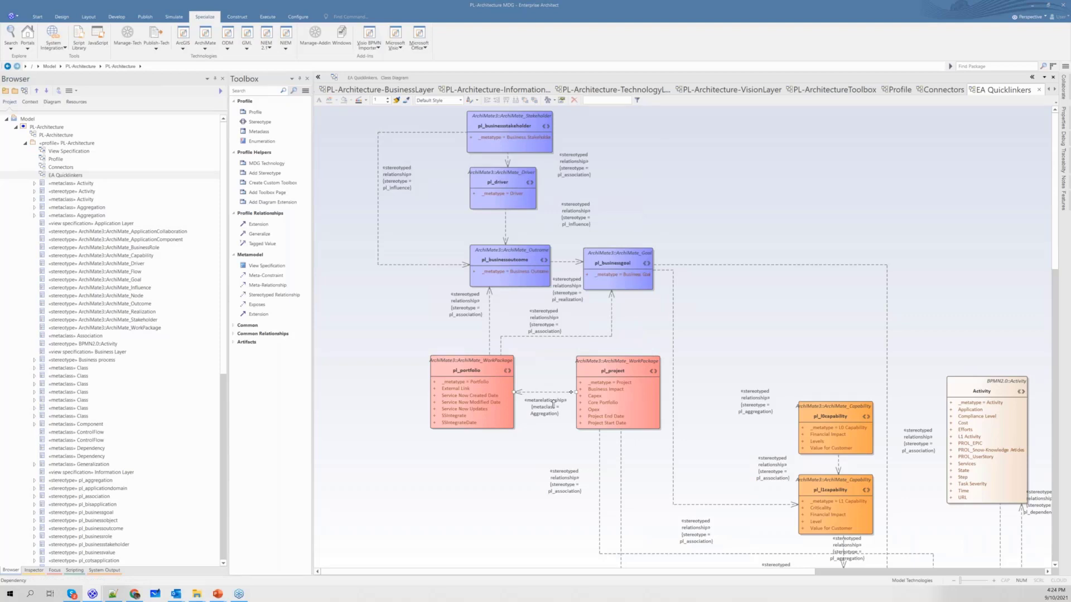
double_click(553, 404)
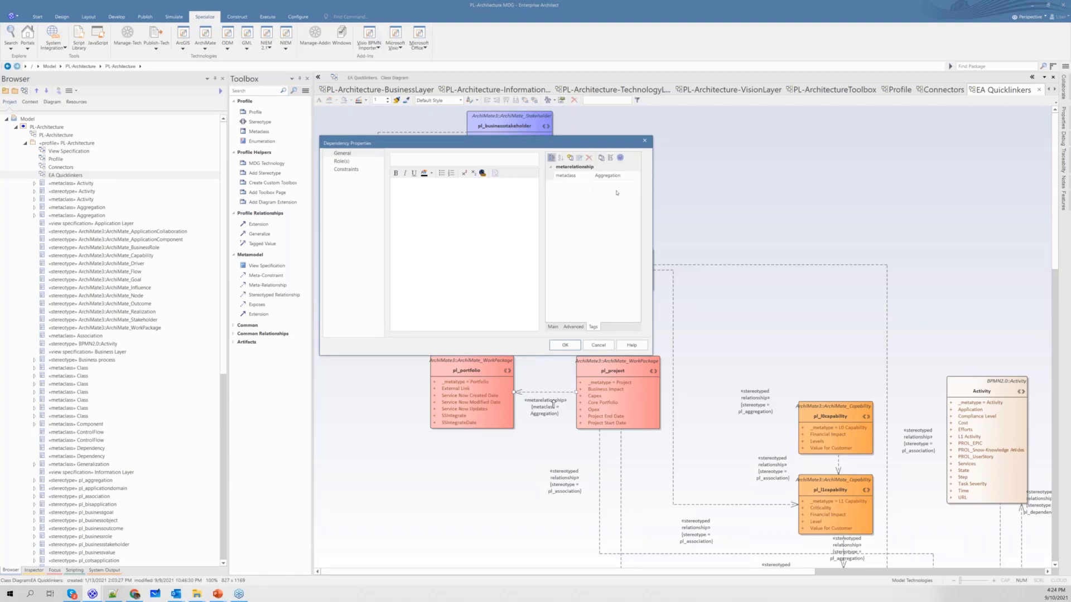
click(572, 346)
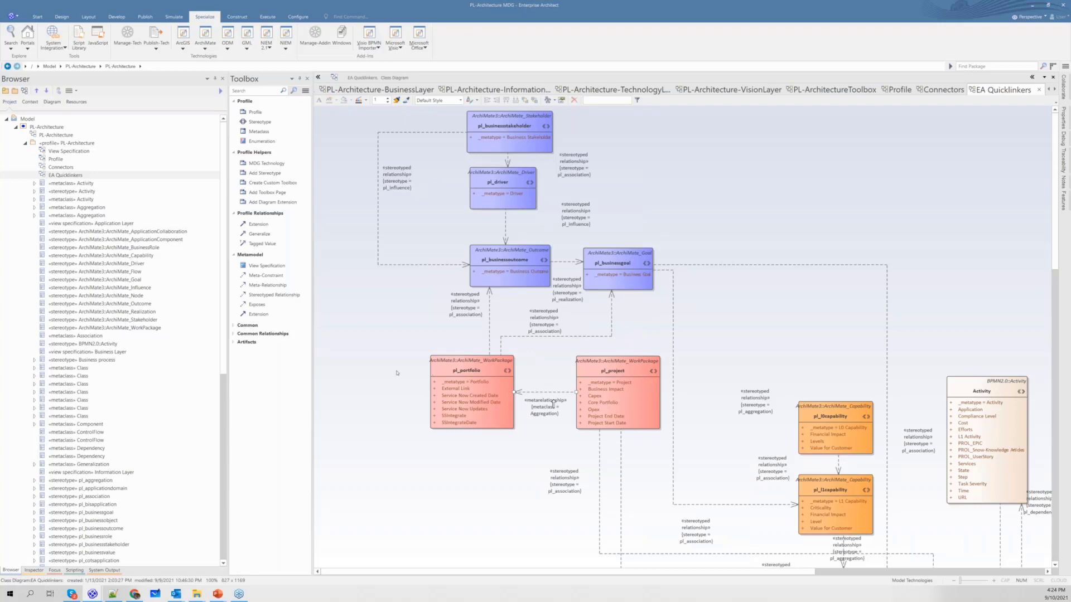
click(25, 143)
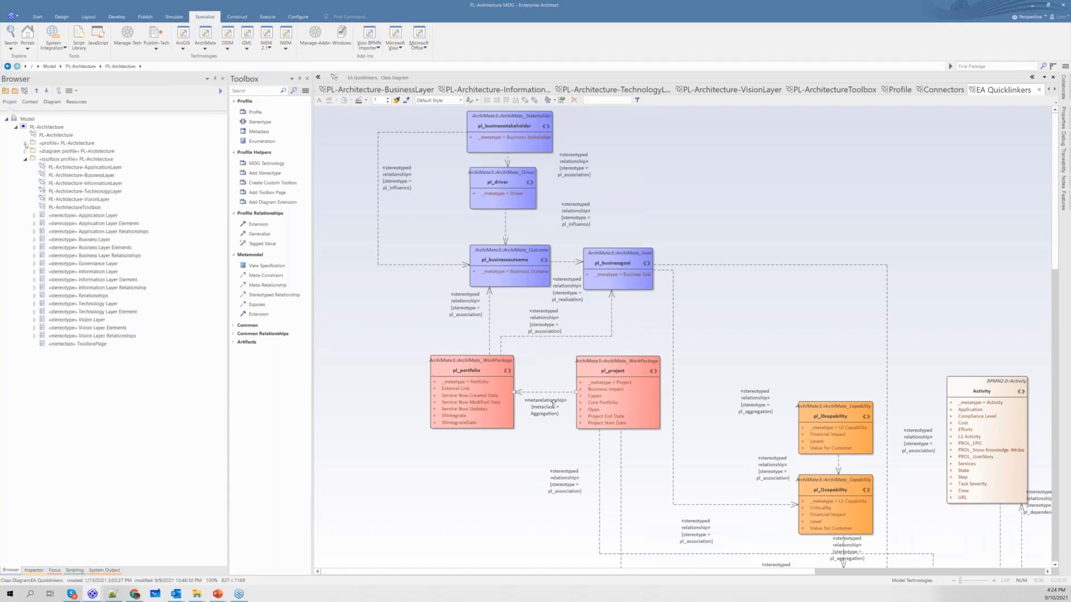
click(26, 145)
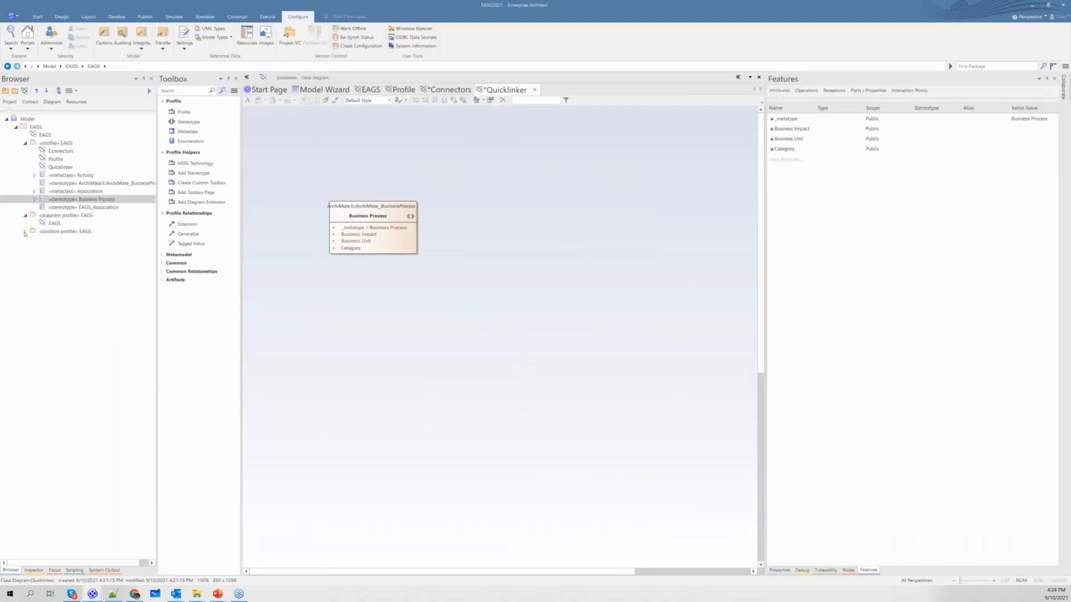
Step: In the EAGS2021 model, collapse the EAGS profile package and open the EAGS diagram of the toolbox profile package
click(44, 234)
click(44, 234)
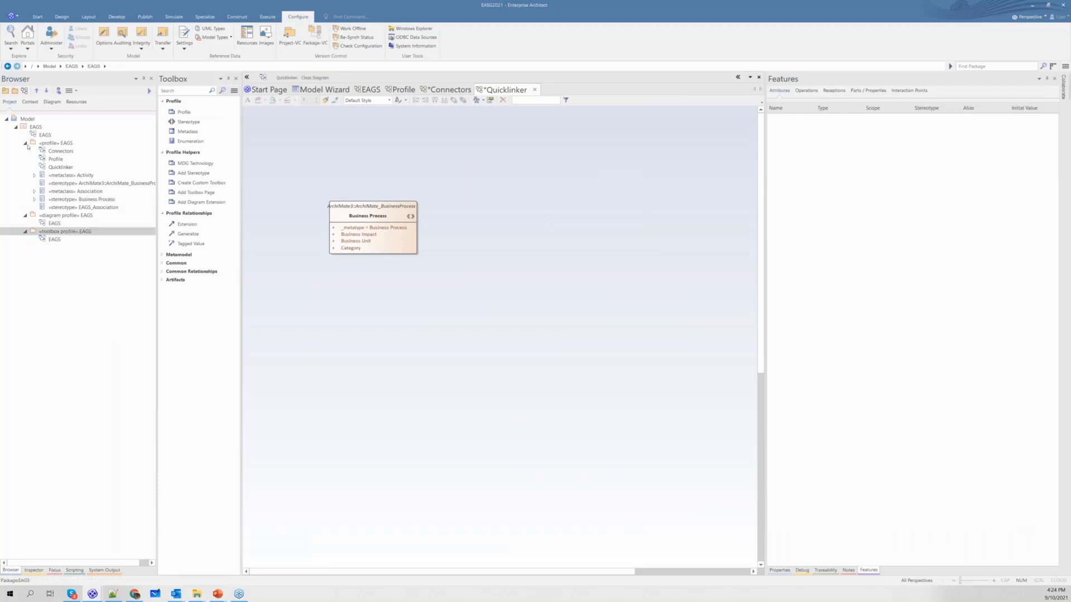
click(26, 143)
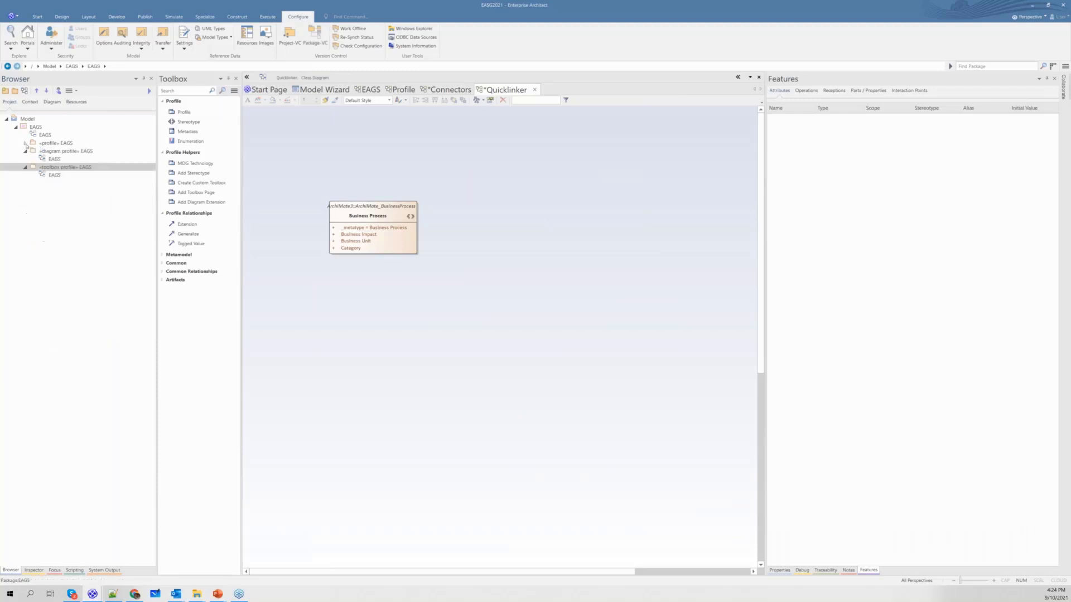
click(54, 175)
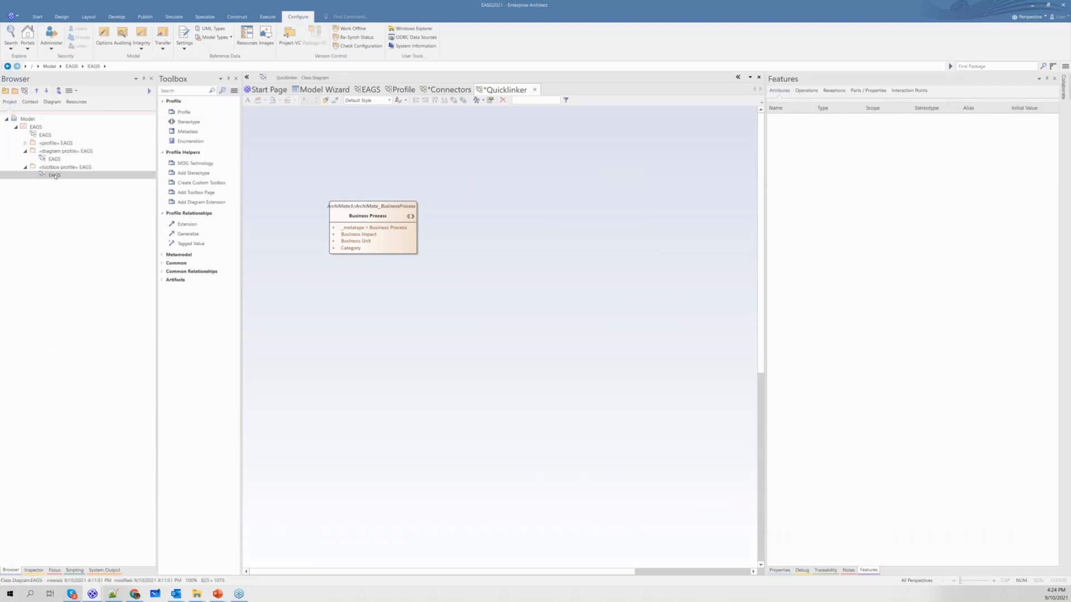
double_click(55, 175)
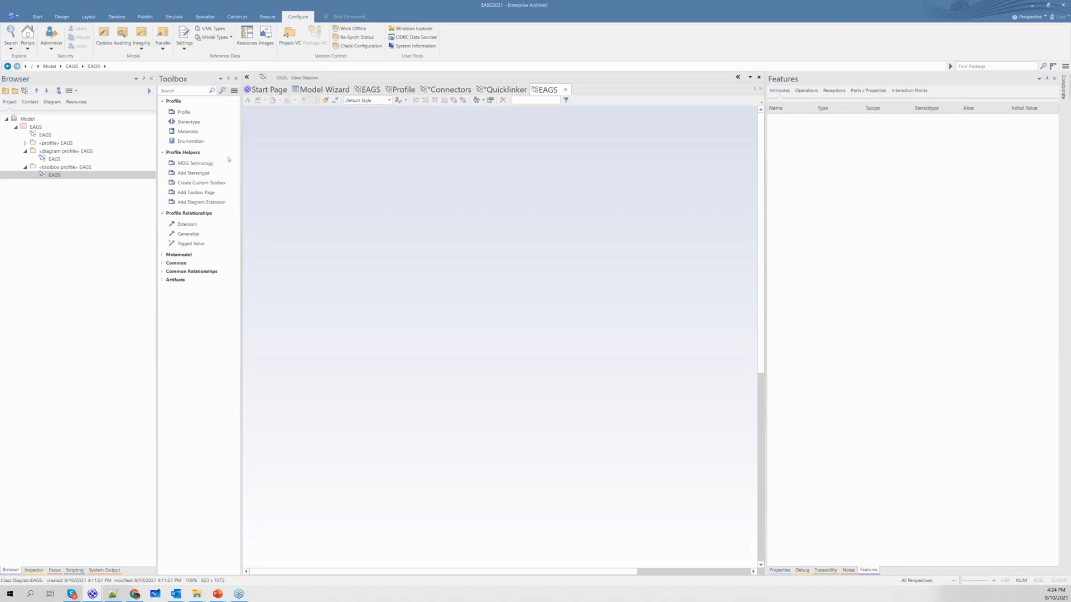
Step: Add a toolbox page named EAGS Toolbox to the toolbox profile's EAGS diagram
click(162, 255)
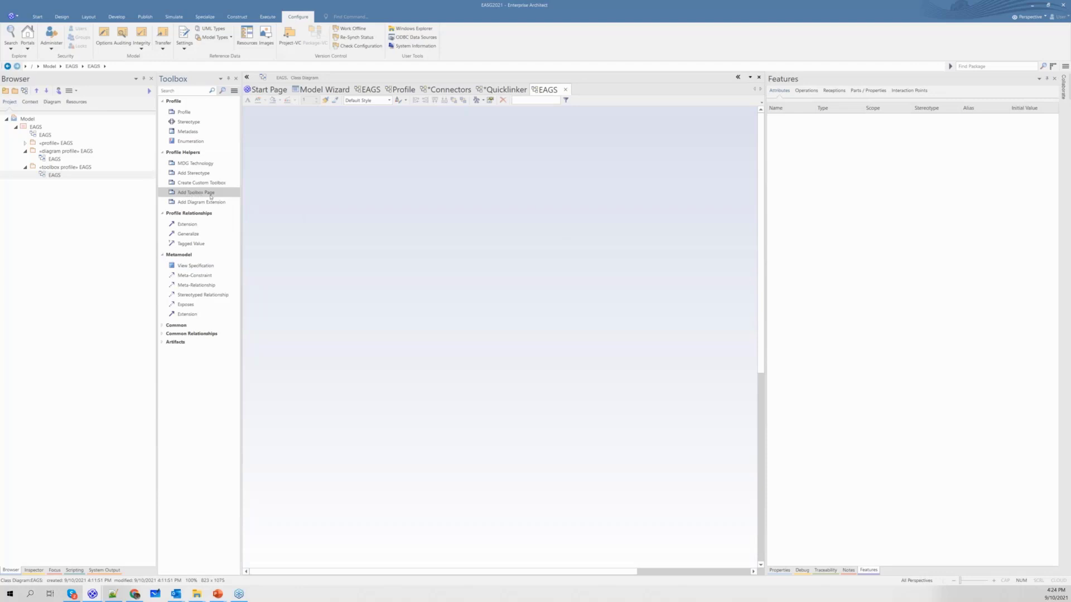
click(237, 195)
click(475, 259)
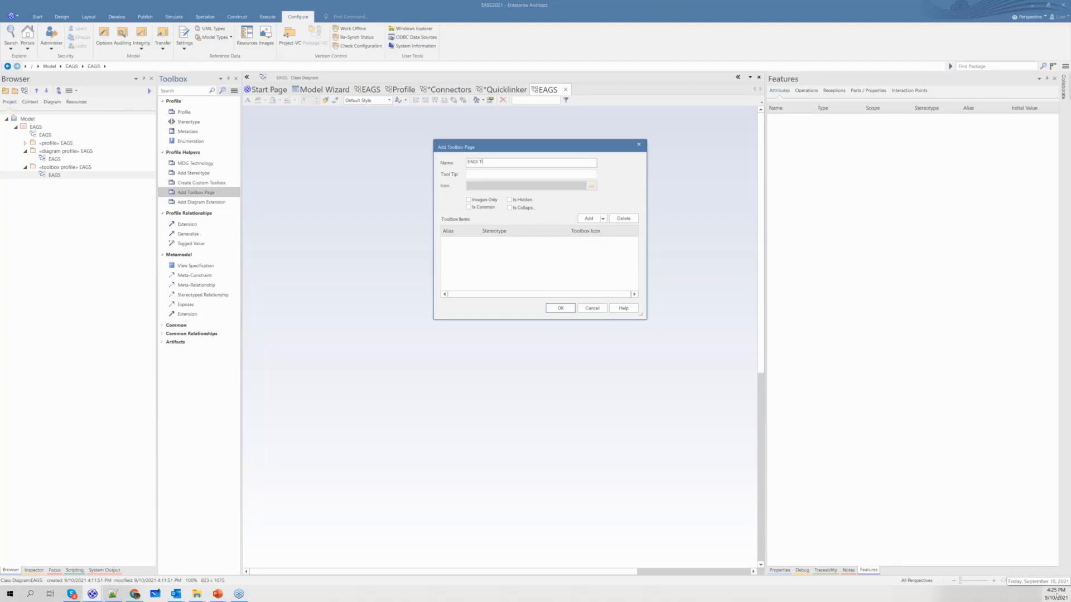
text(oolbox)
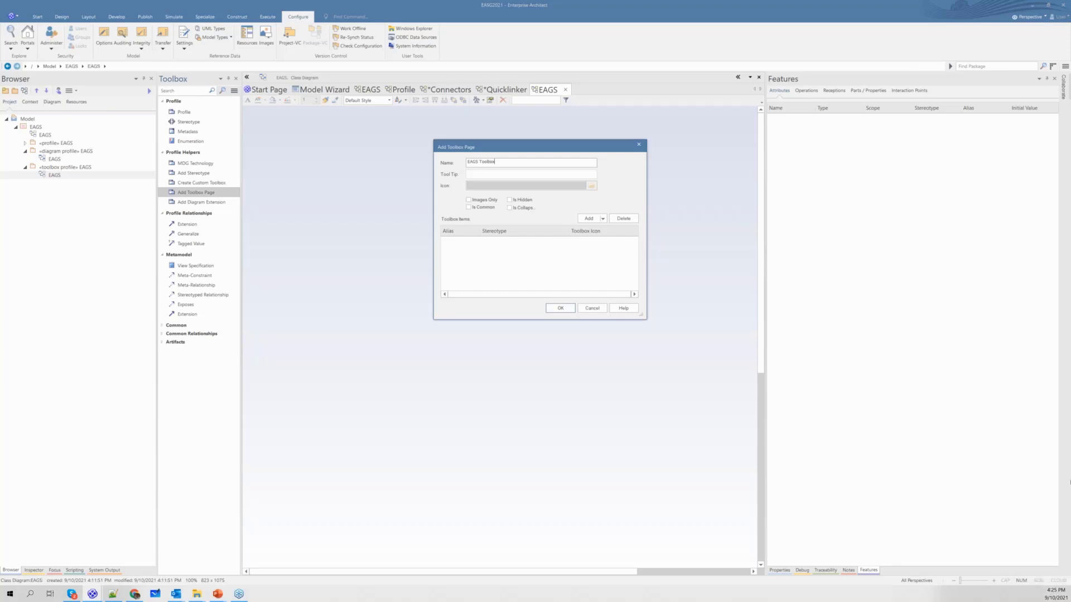
Step: Add the Business Process stereotype from the EAGS profile as a toolbox item with the alias Business Process
click(585, 219)
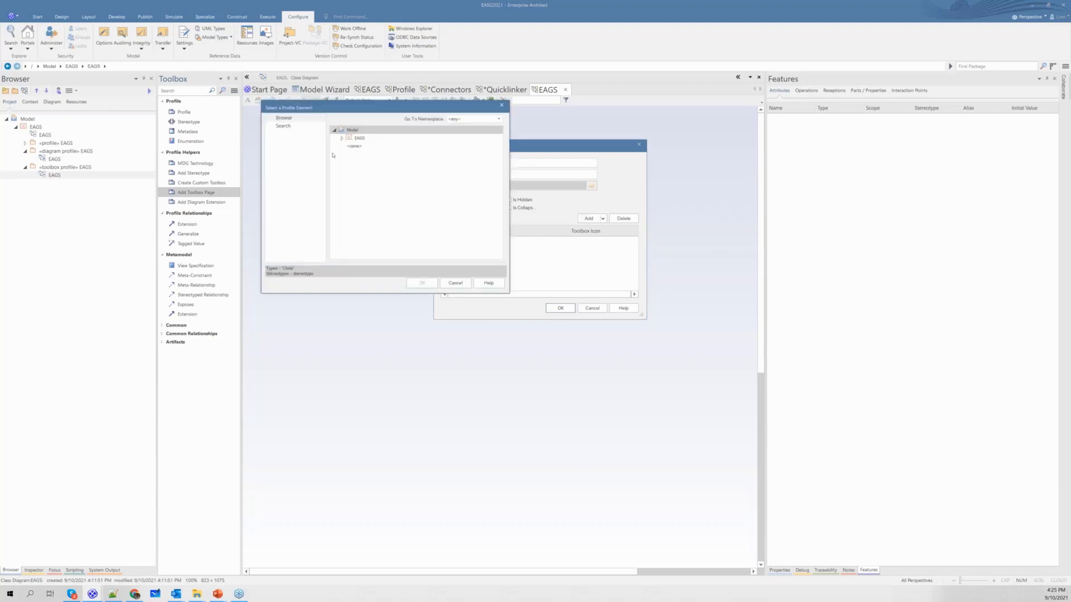
click(342, 139)
click(349, 146)
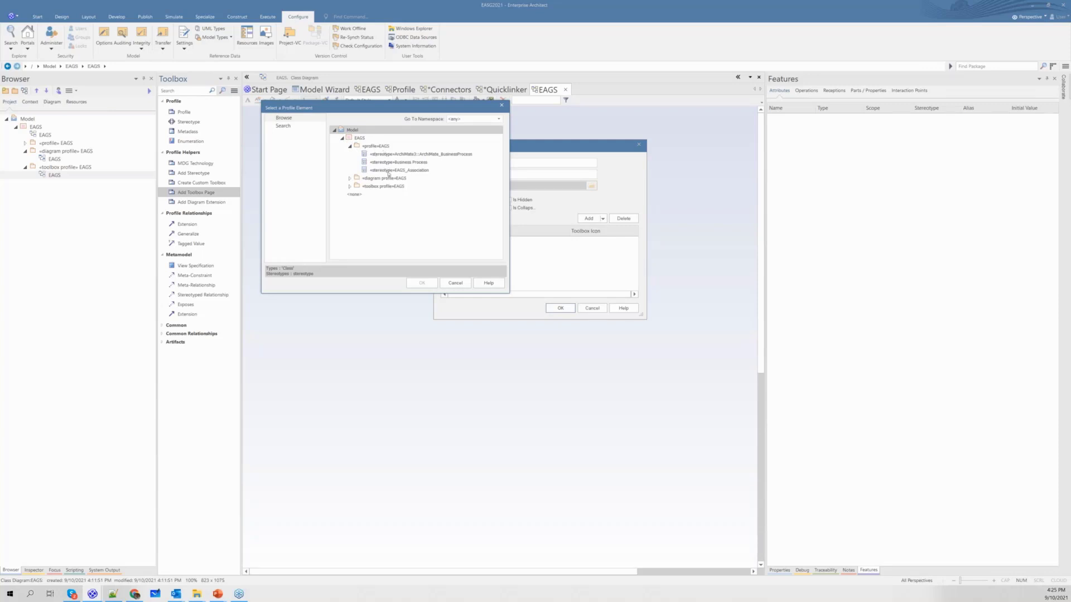
click(408, 163)
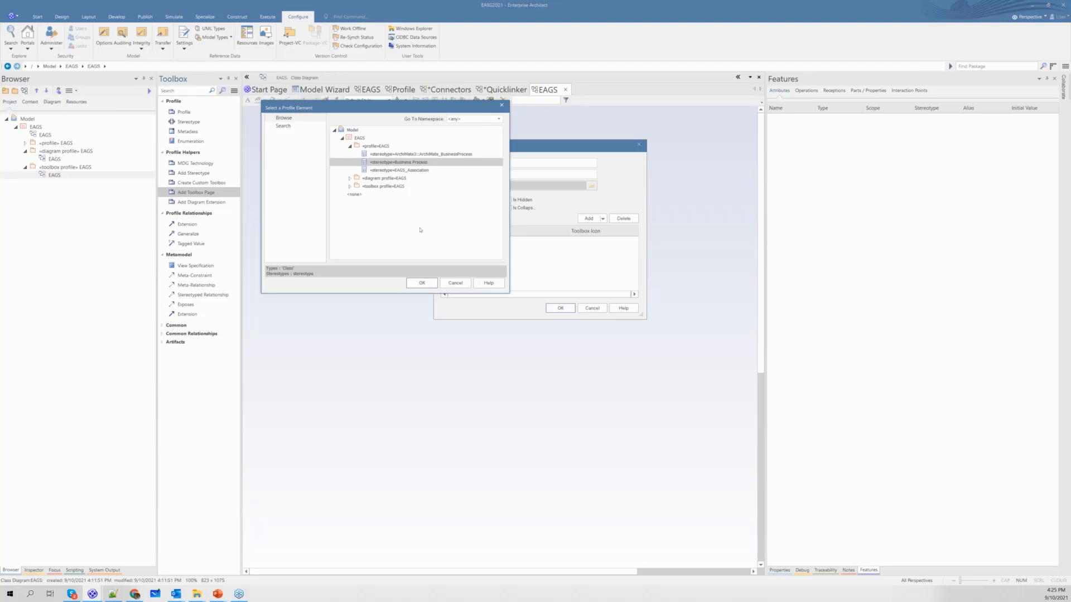
click(423, 284)
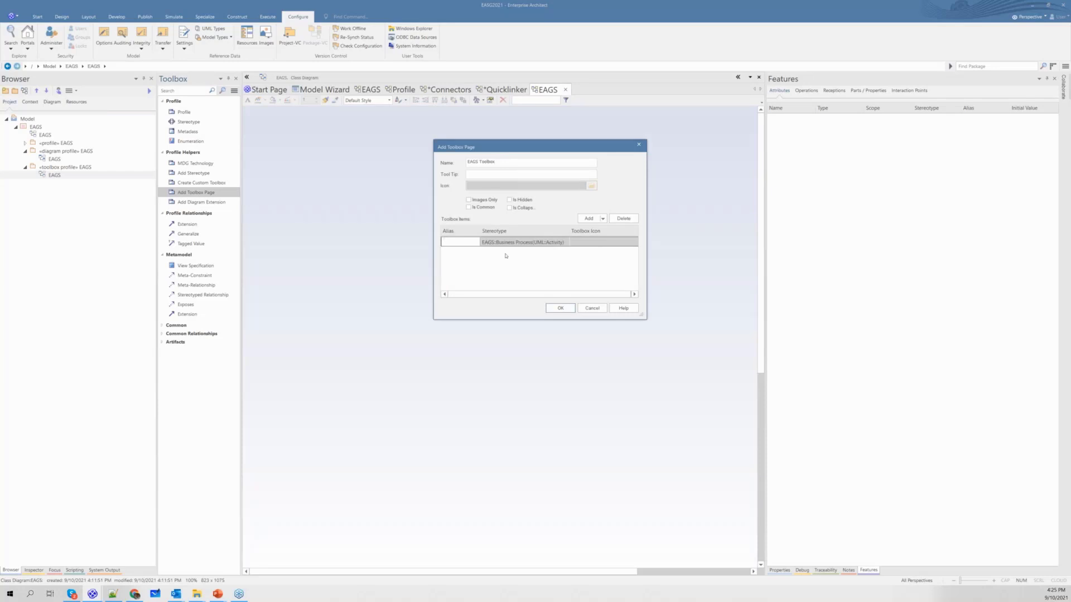
text(Business Process)
click(547, 277)
Step: Add the EAGS_Association stereotype as a second toolbox item with the alias Association and create the toolbox page
click(590, 218)
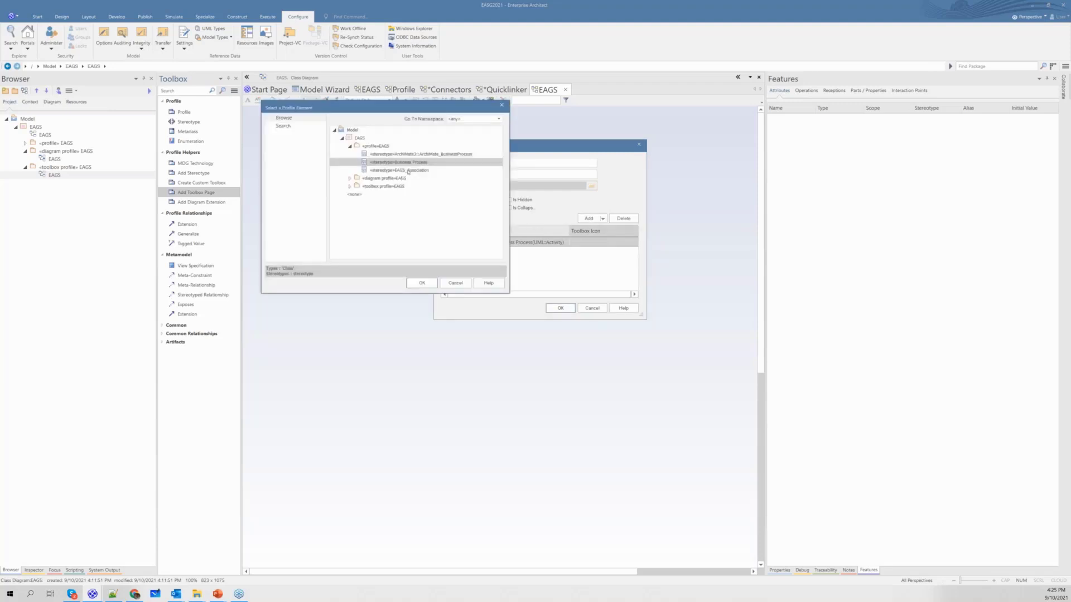
click(408, 171)
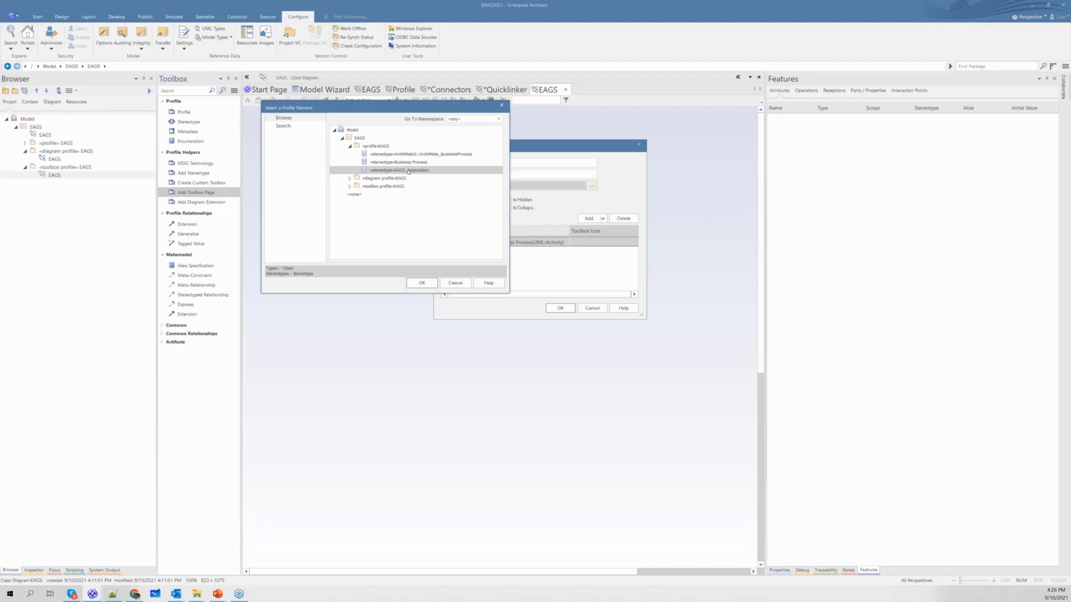
click(423, 283)
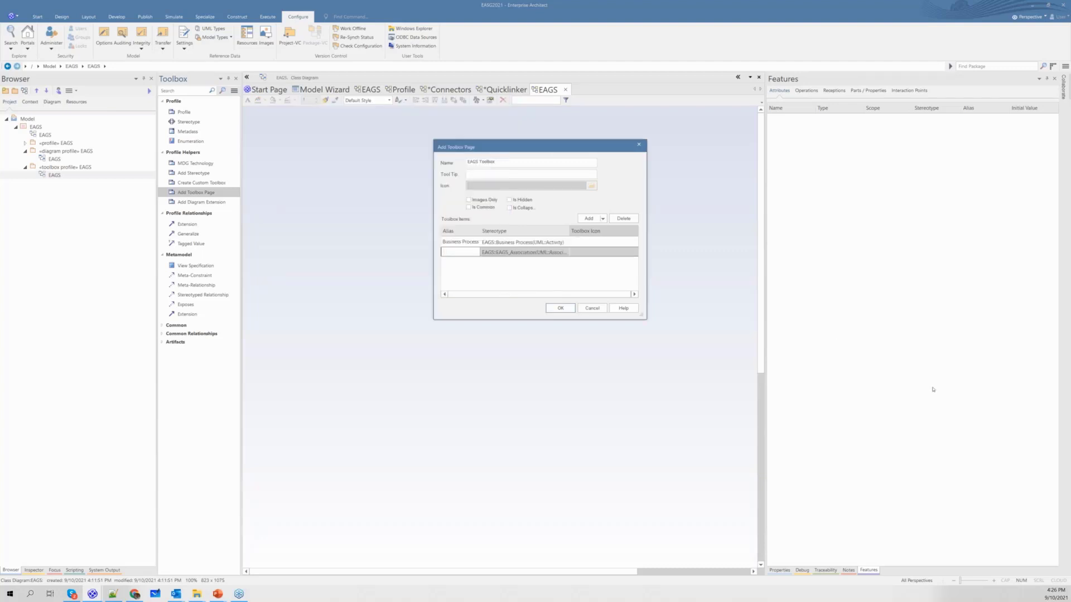
text(Association)
click(554, 310)
Step: Align the ToolboxPage metaclass above the EAGS Toolbox stereotype and save the diagram
drag(296, 148, 466, 150)
drag(483, 235, 481, 264)
click(477, 313)
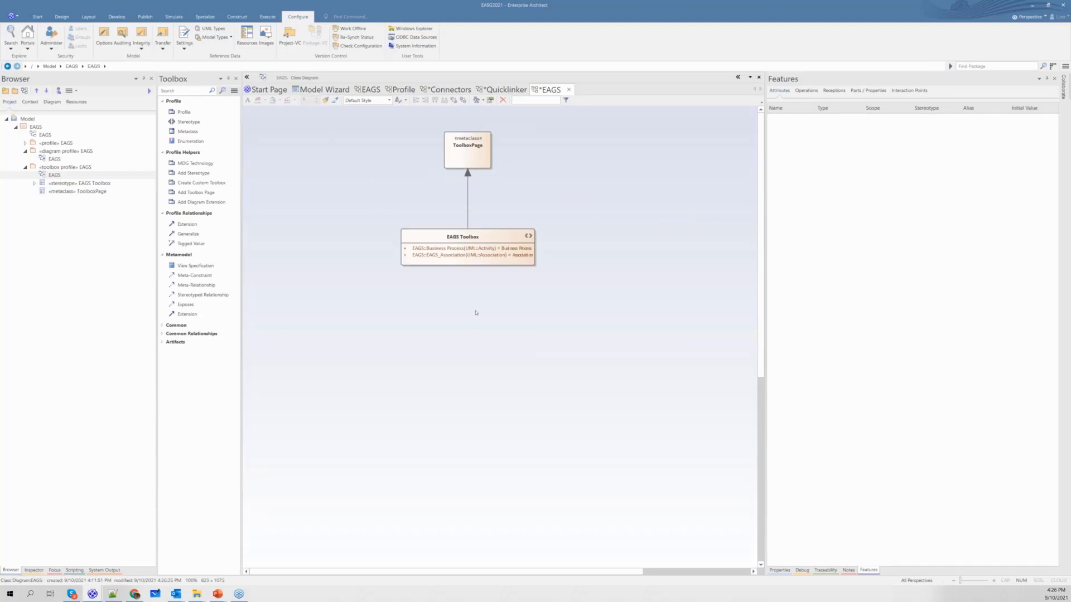
key(ctrl+s)
Step: In the EAGS diagram of the diagram profile package, add a diagram extension named Business Layer
click(55, 159)
double_click(55, 159)
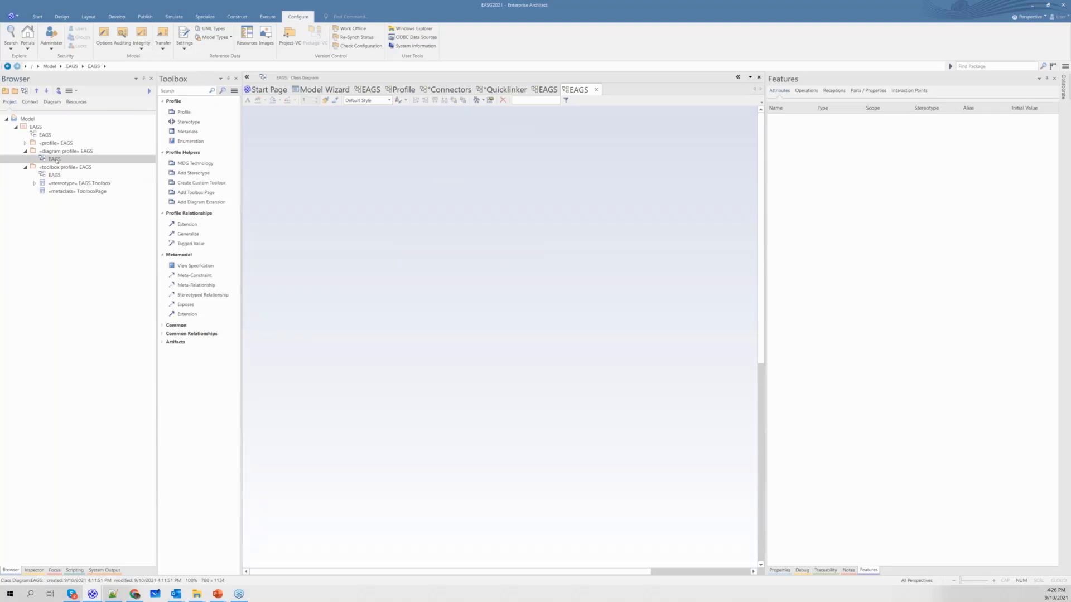
click(202, 204)
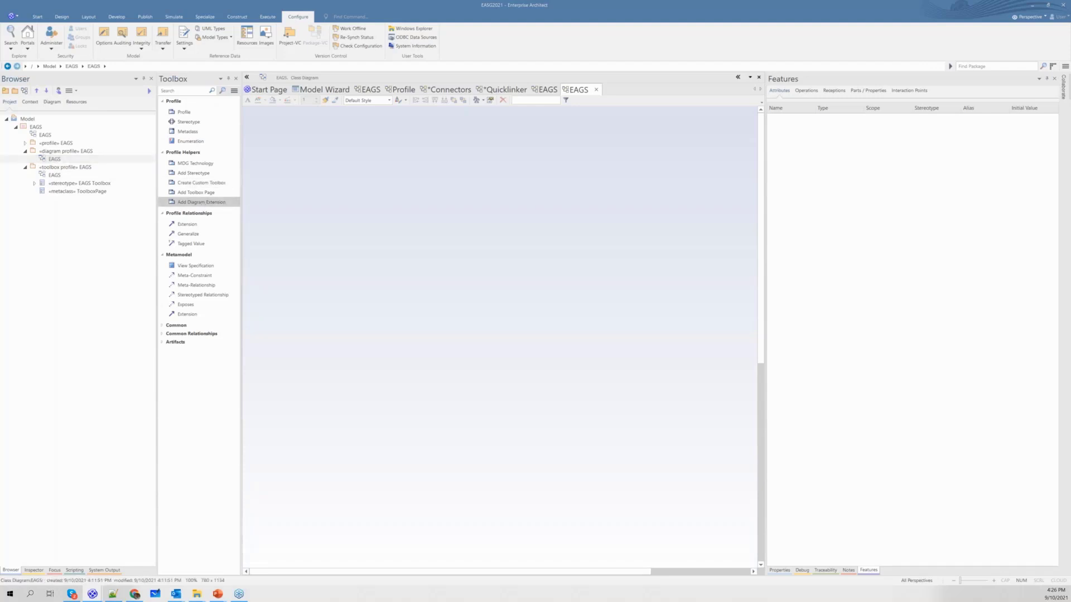
click(452, 182)
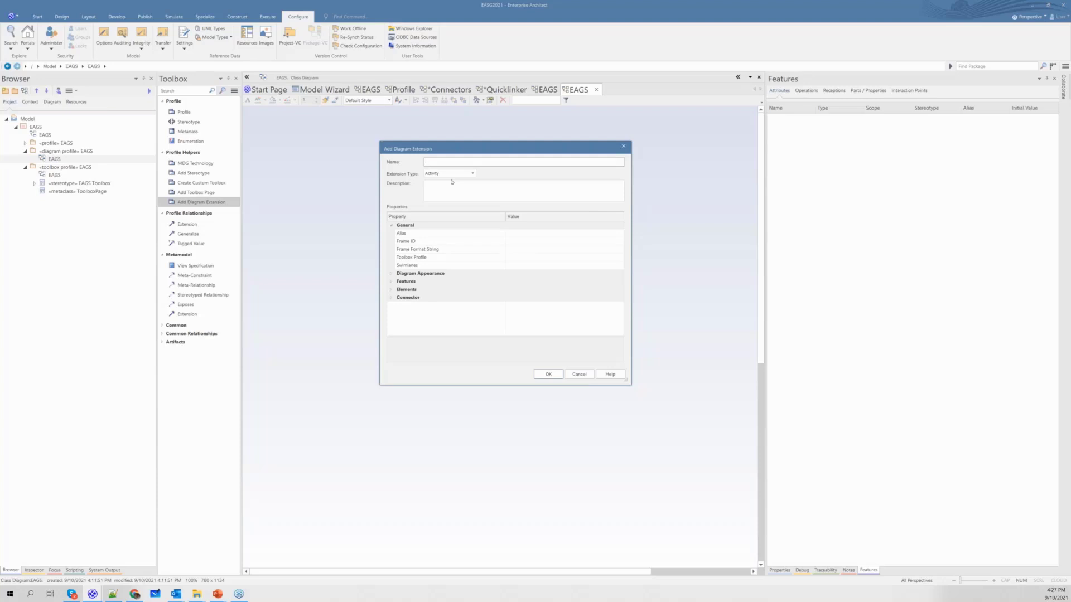
text(Business Layer)
Step: Set the Business Layer diagram extension's type to Activity and its toolbox profile to EAGS
click(472, 173)
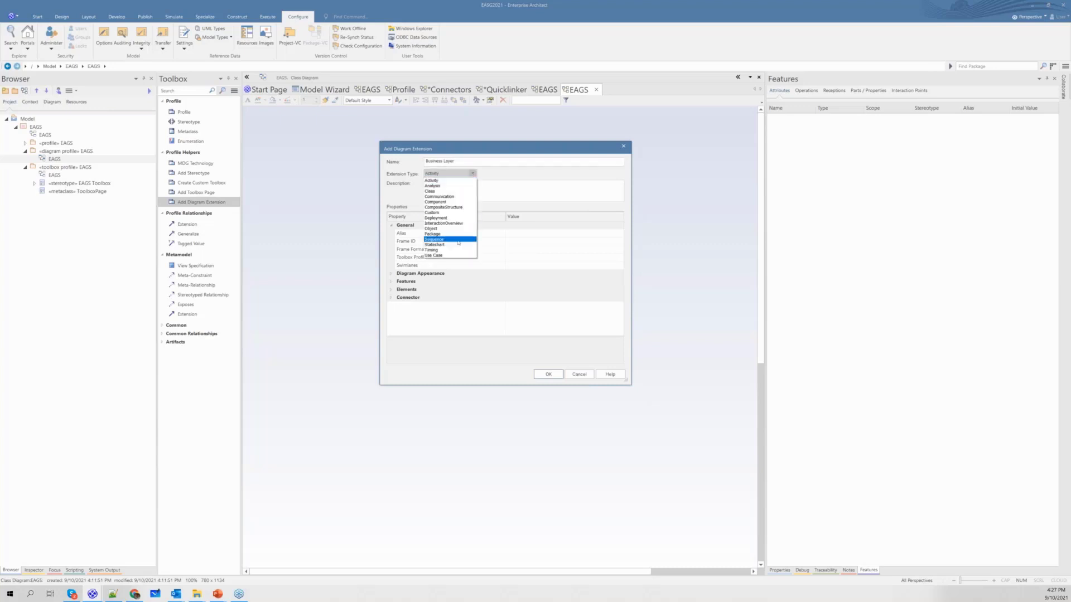
click(459, 181)
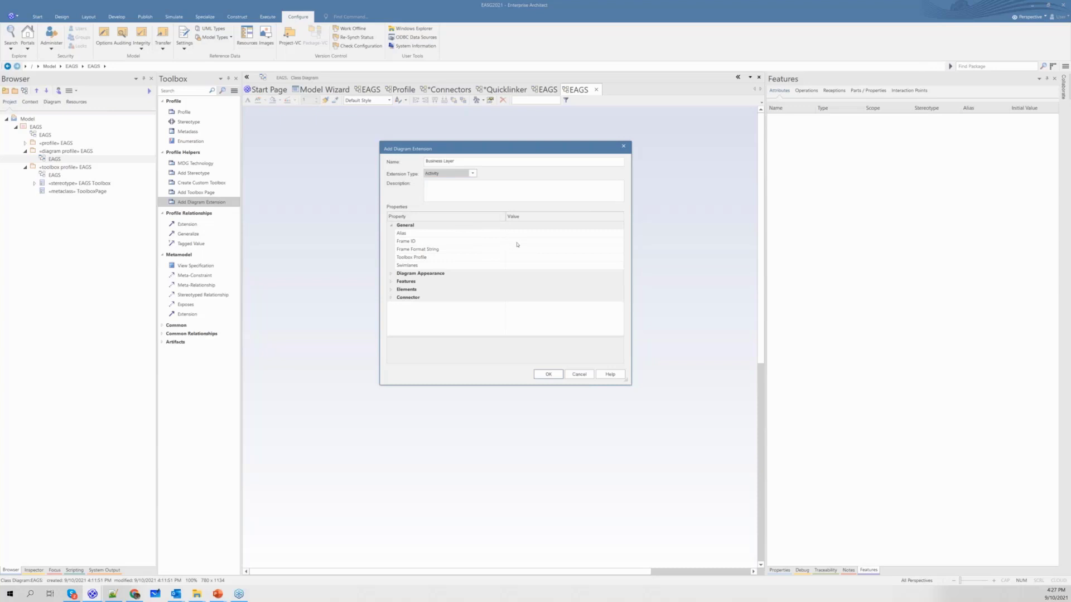
click(454, 261)
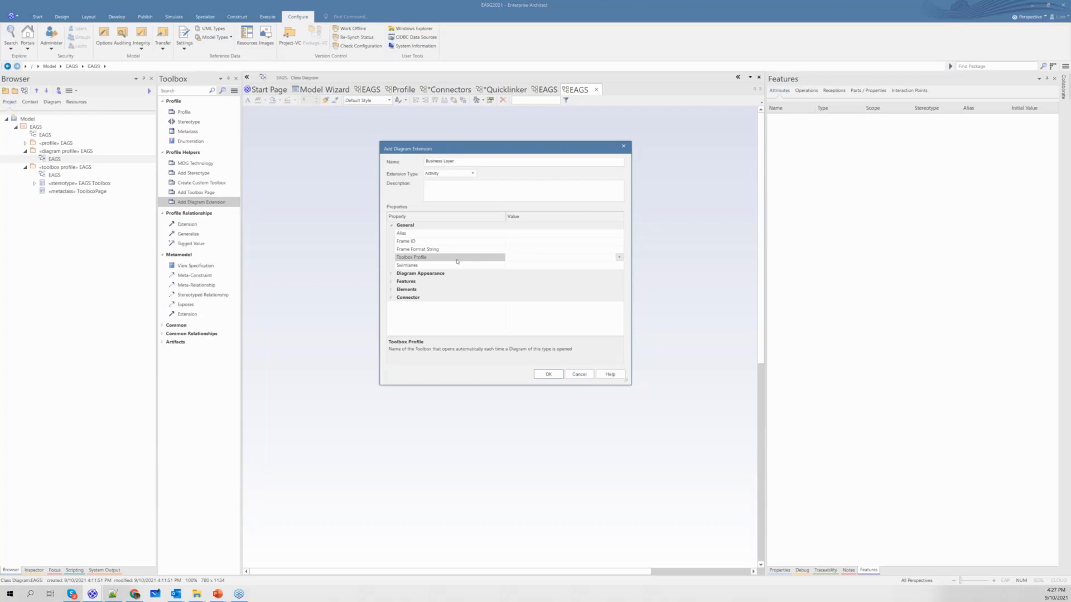
click(620, 258)
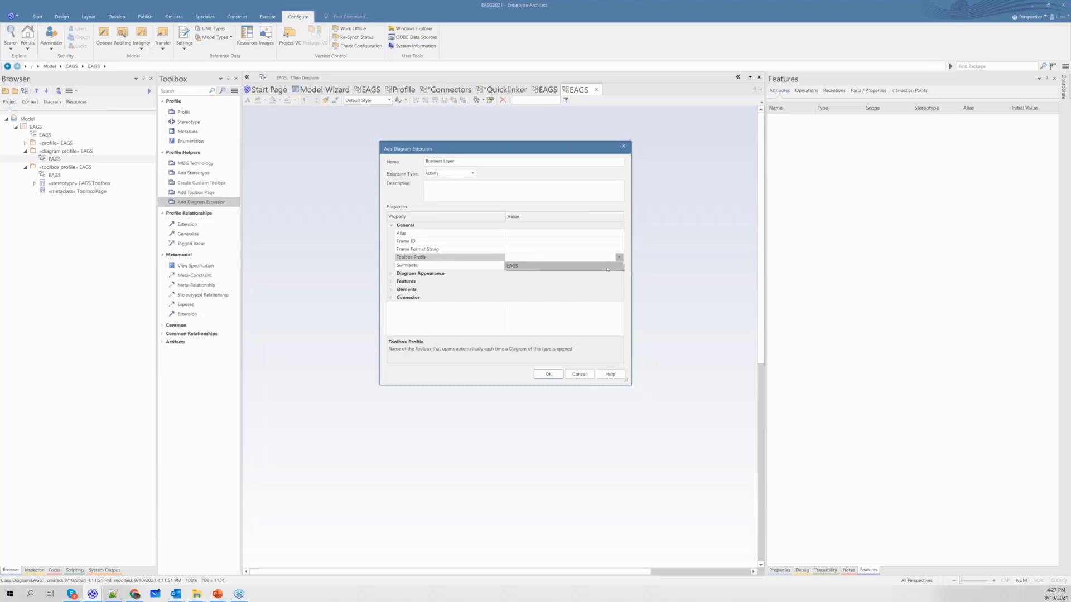
click(607, 267)
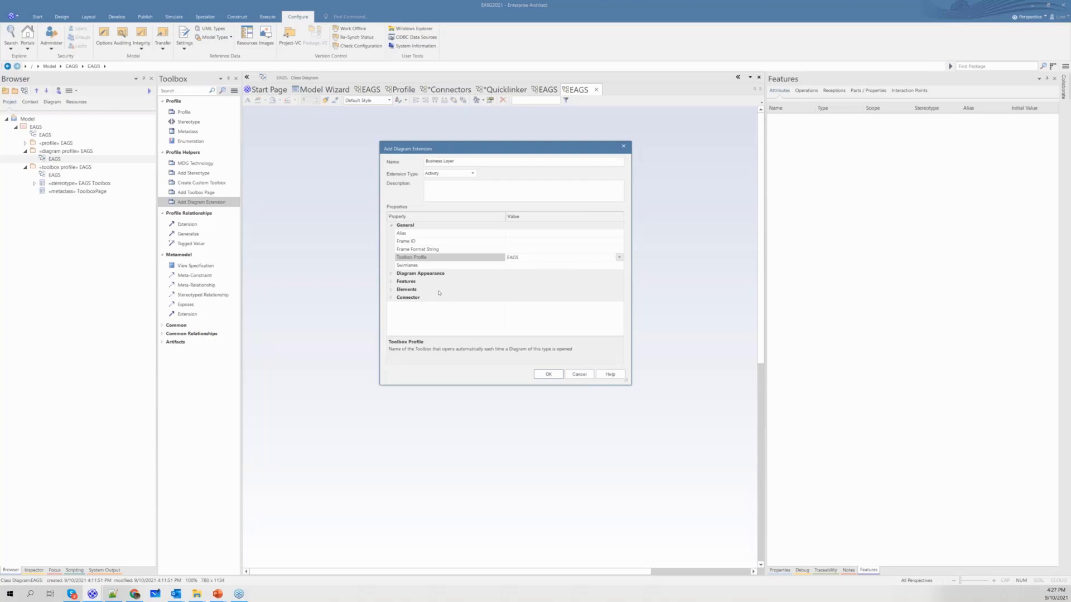
Step: Examine the Diagram Appearance and Features properties available for the Business Layer diagram extension
click(391, 276)
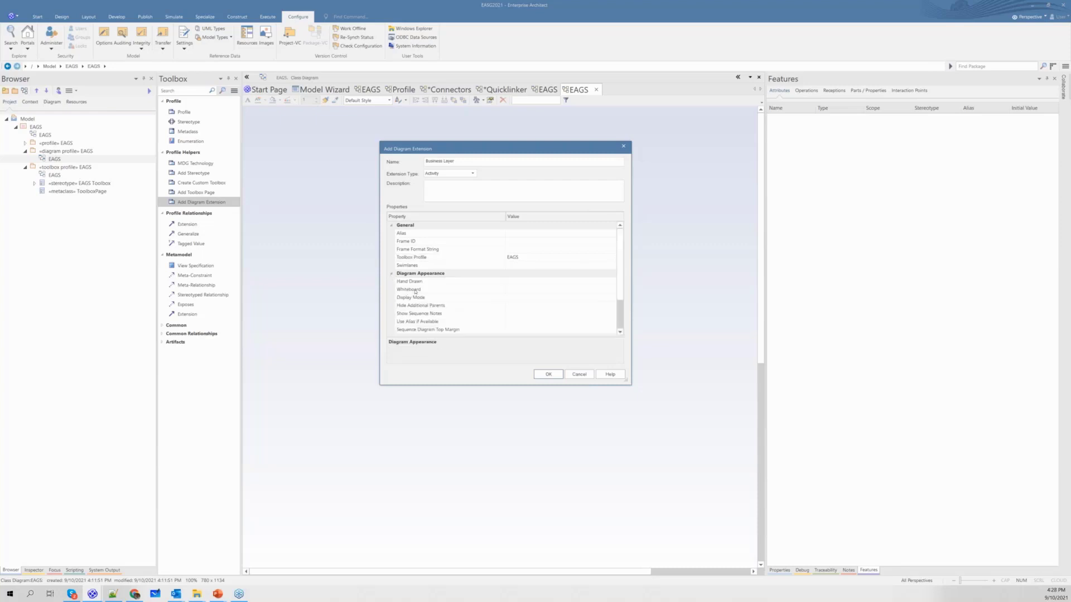
scroll(416, 291, down, 2)
click(391, 305)
scroll(406, 311, down, 4)
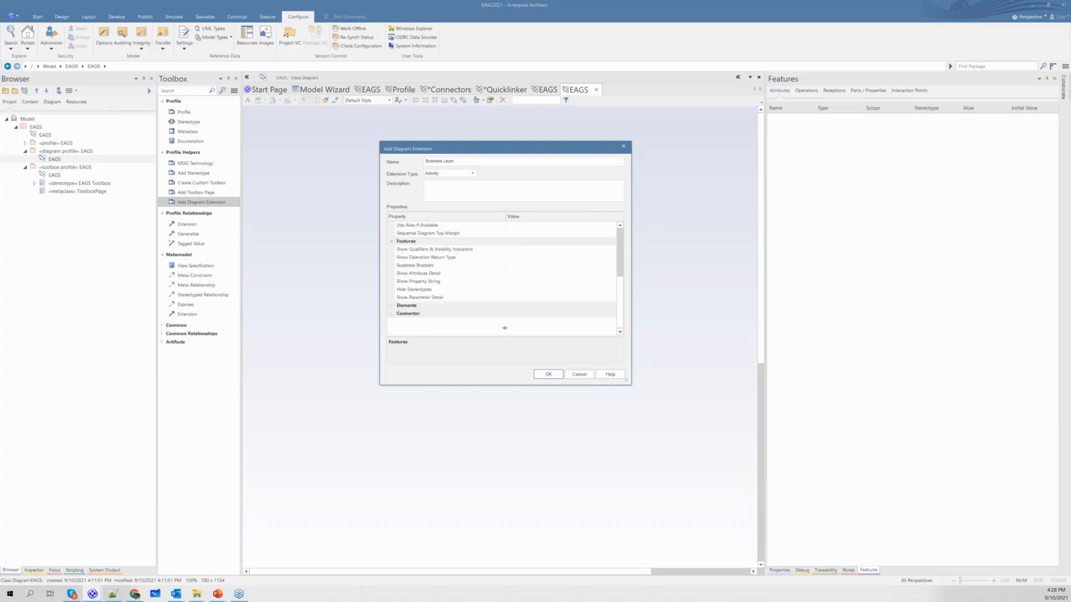
scroll(504, 328, up, 4)
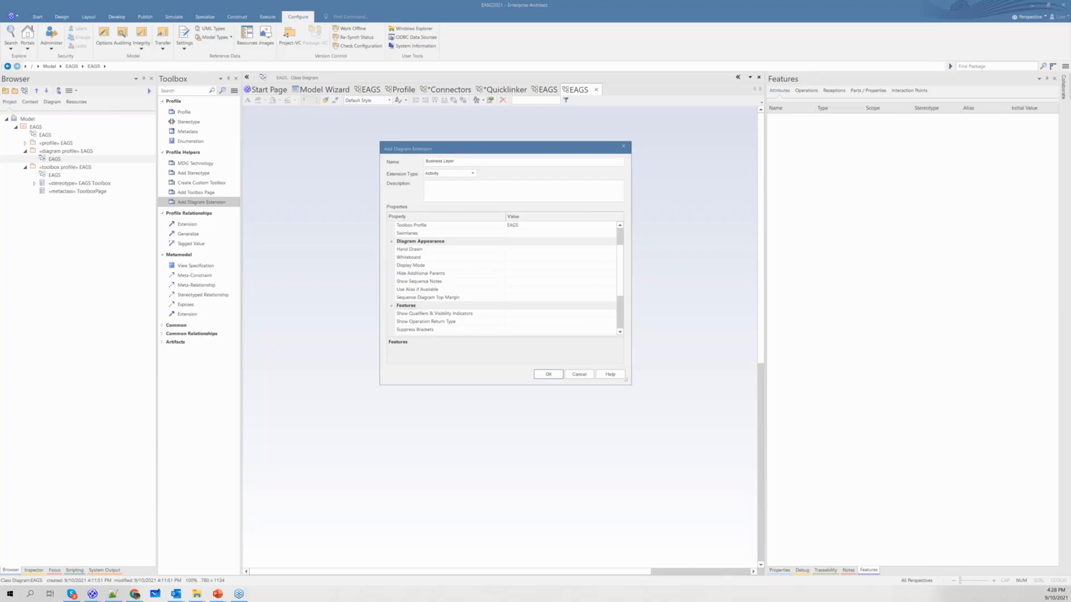
Step: Arrange the test1 model window and the PL-Architecture MDG model window side by side
key(alt+Tab)
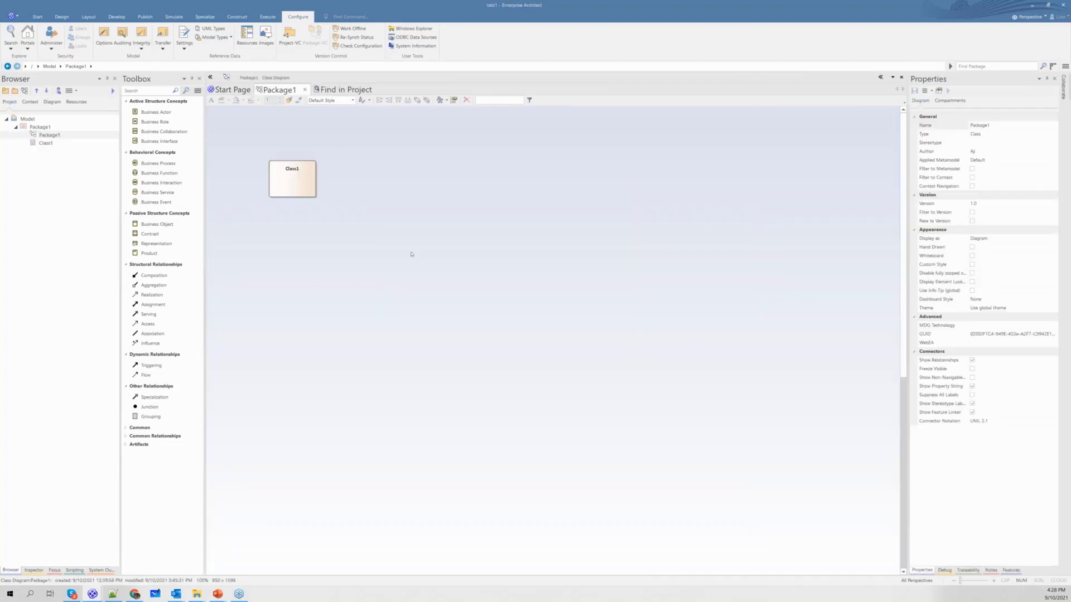
key(alt+Tab)
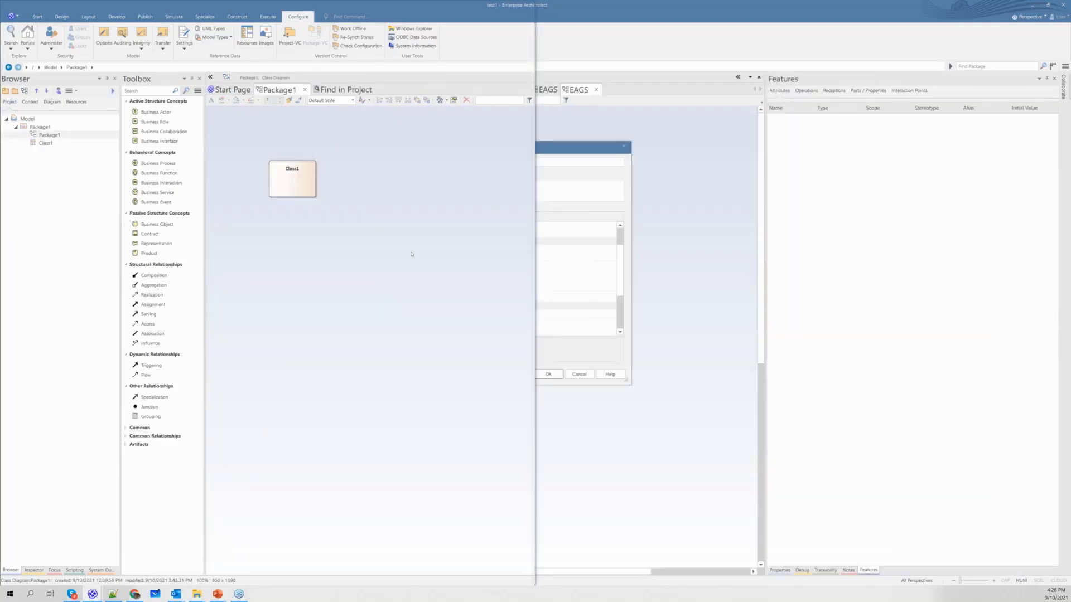
key(super+Left)
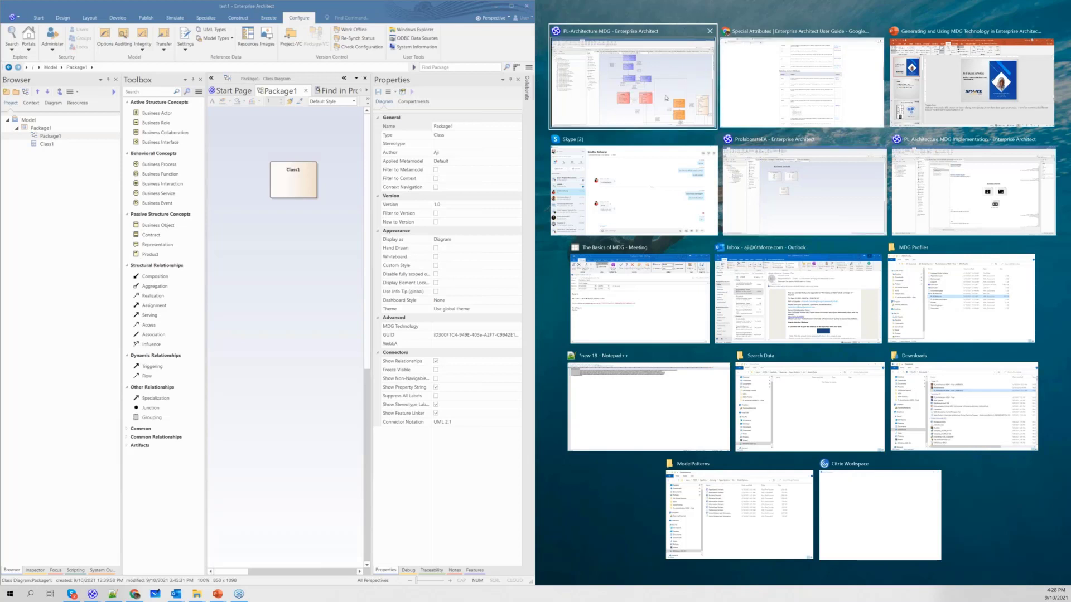
click(666, 97)
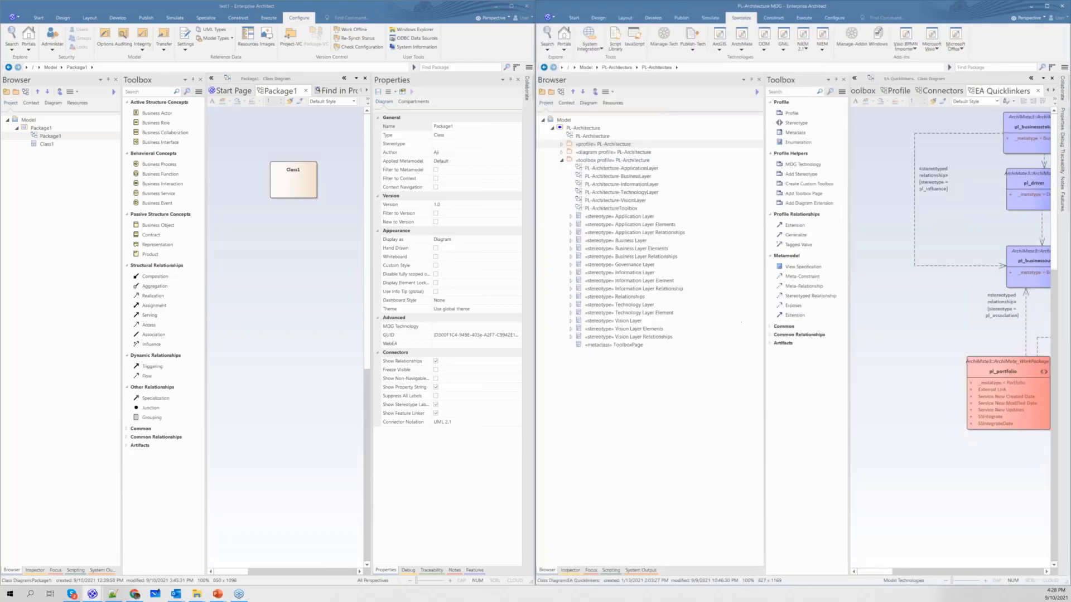
Step: Place the EAGS2021 model window beside the test1 model and discard the open diagram extension definition
click(92, 594)
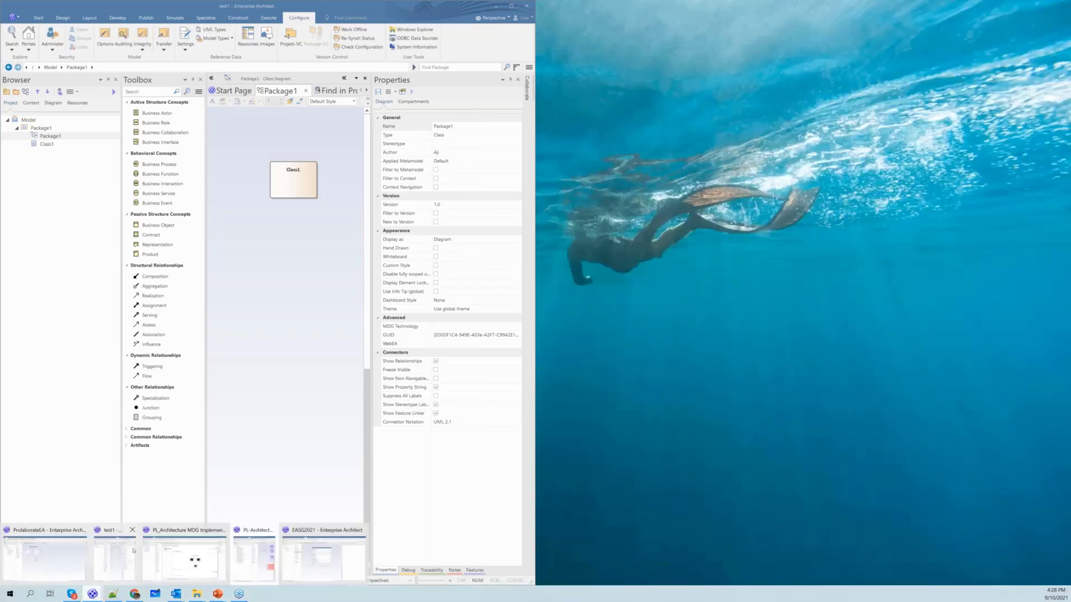
key(super+Right)
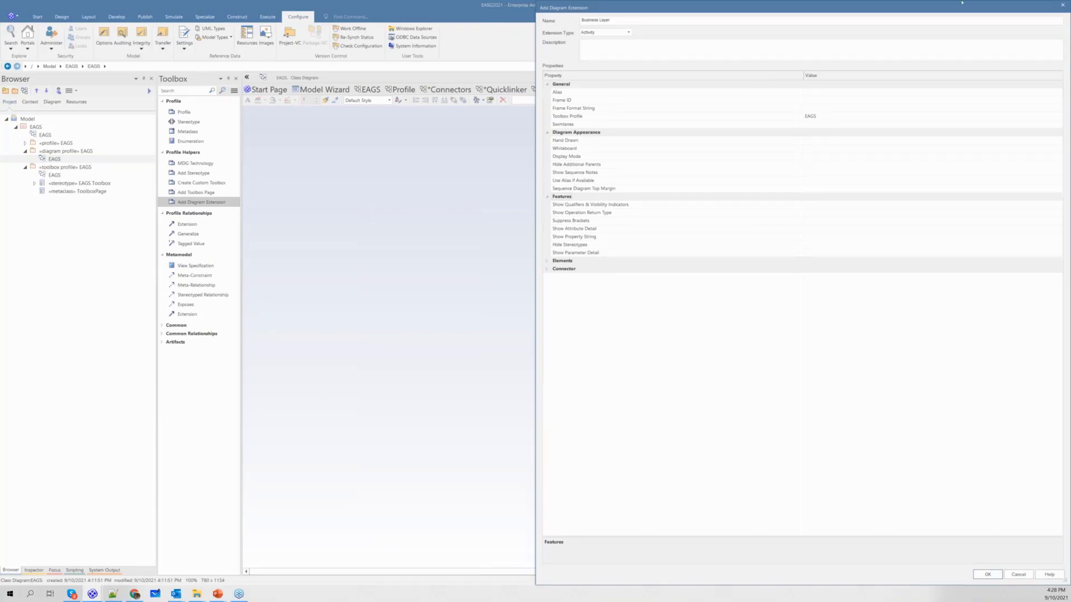
click(1063, 7)
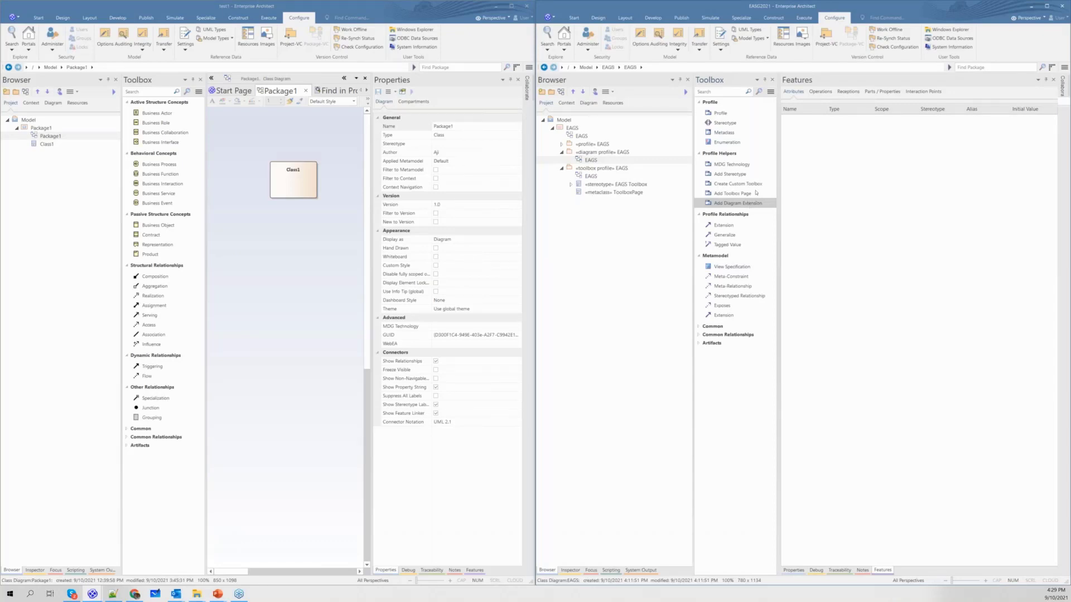
Step: Close the docked Features, Notes and Properties windows in the EAGS2021 model to uncover the EAGS diagram
click(1053, 79)
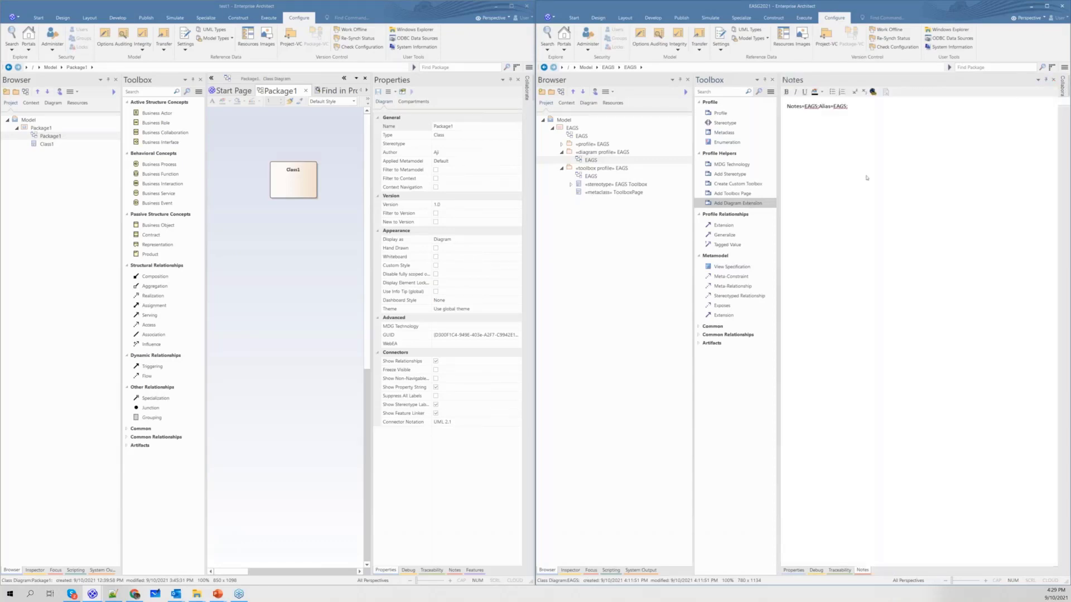
click(1053, 79)
click(1053, 80)
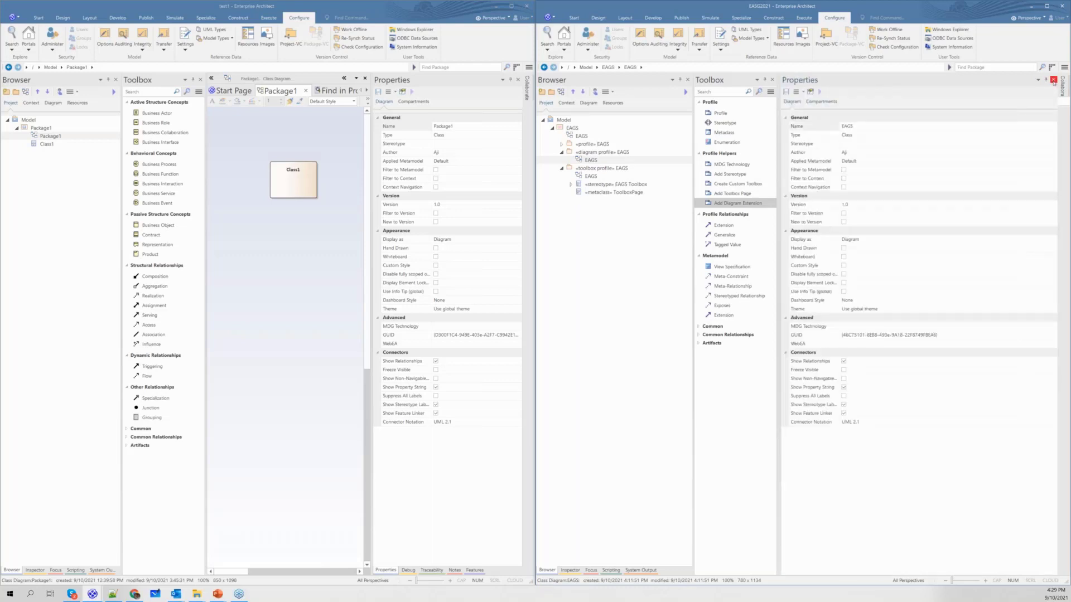
click(1053, 80)
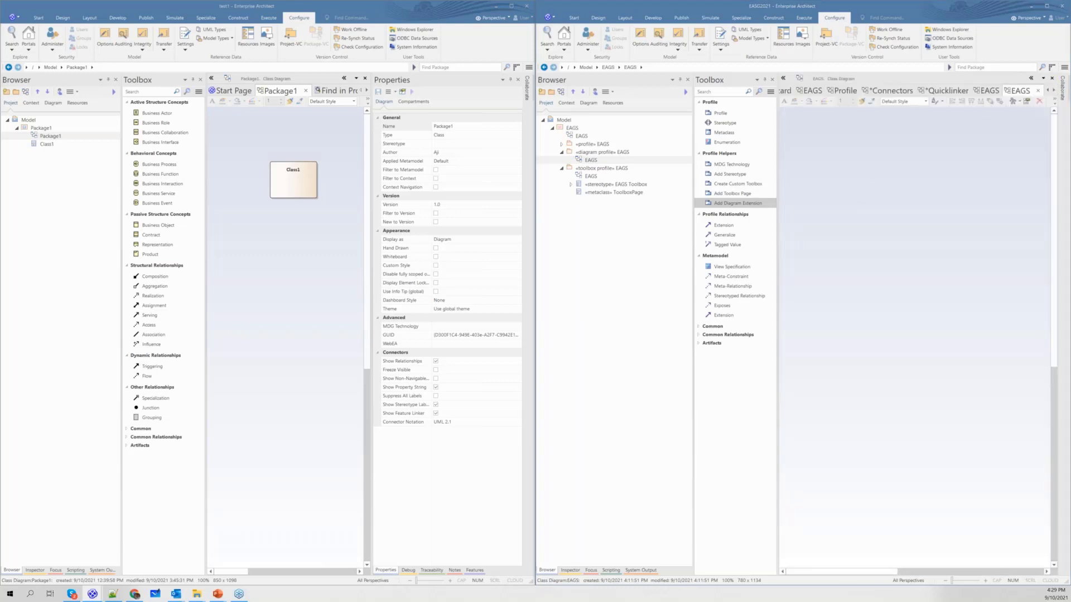
Step: Start a new diagram extension on the EAGS diagram and expand its Diagram Appearance, Features, Elements and Connector property groups
click(861, 203)
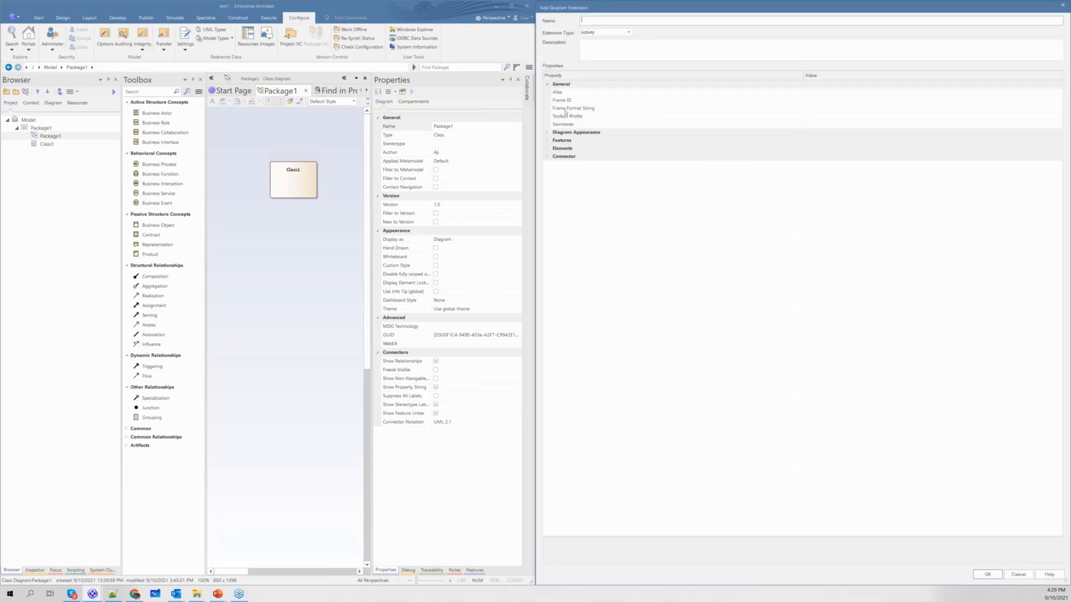
click(548, 133)
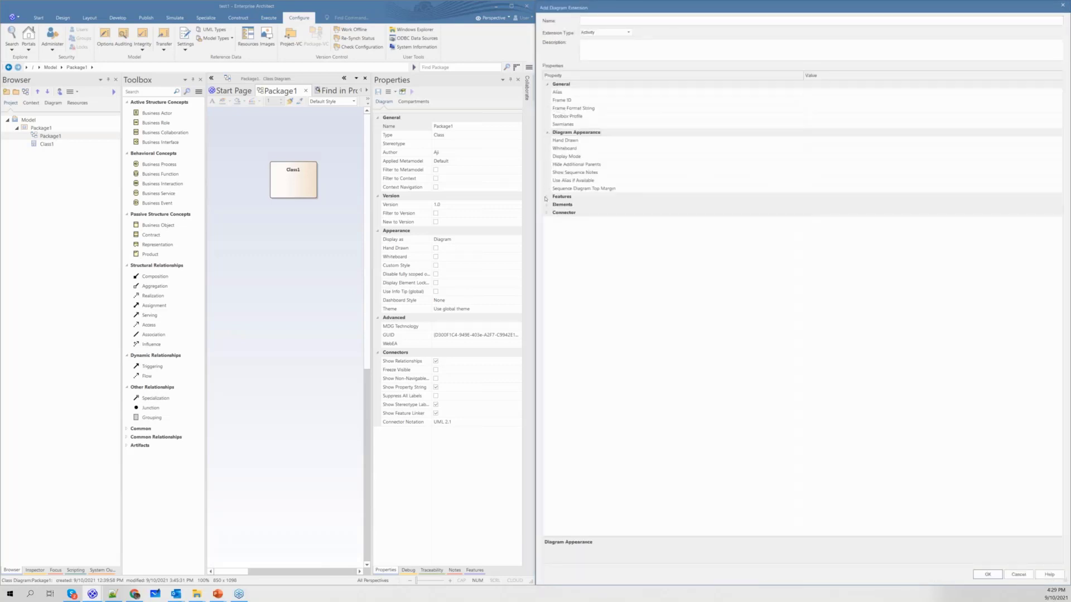
click(547, 197)
click(546, 269)
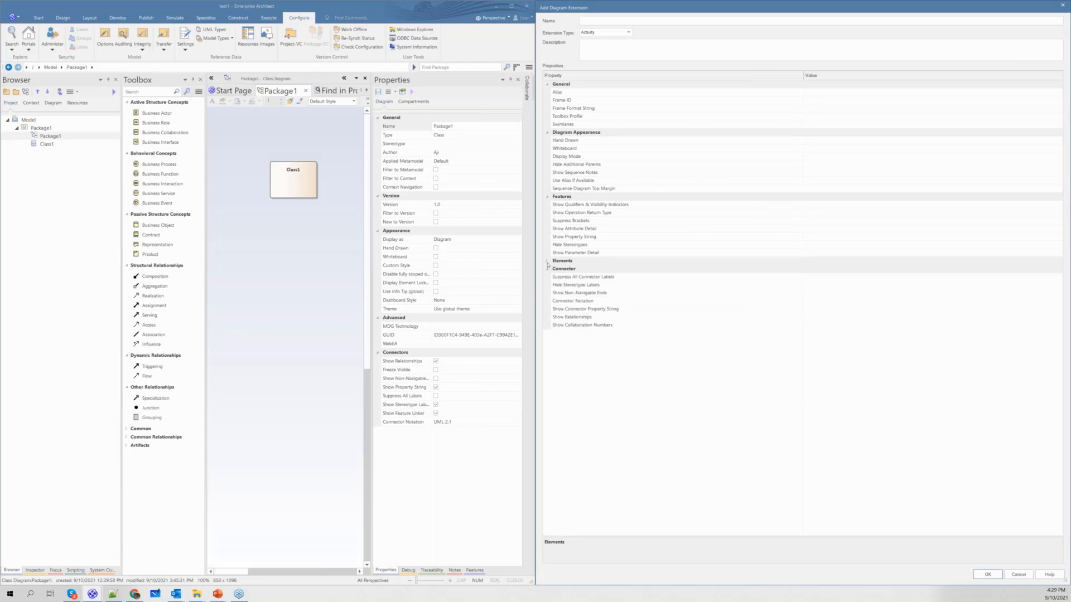
click(547, 262)
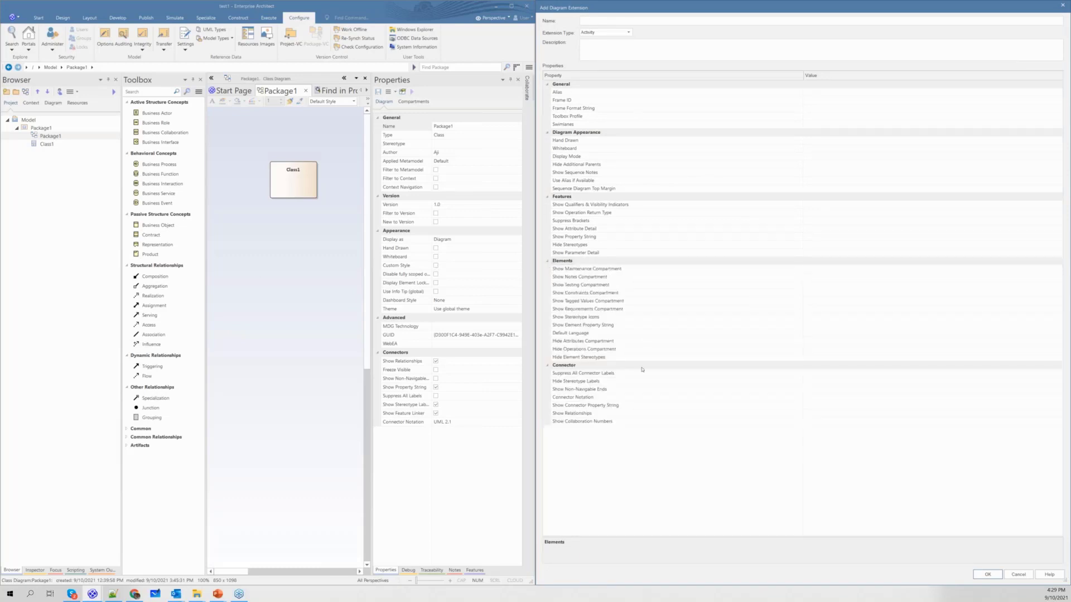
Step: Examine the Diagram, Elements and Connectors settings of the Package1 diagram in test1 against the extension's property groups
double_click(262, 288)
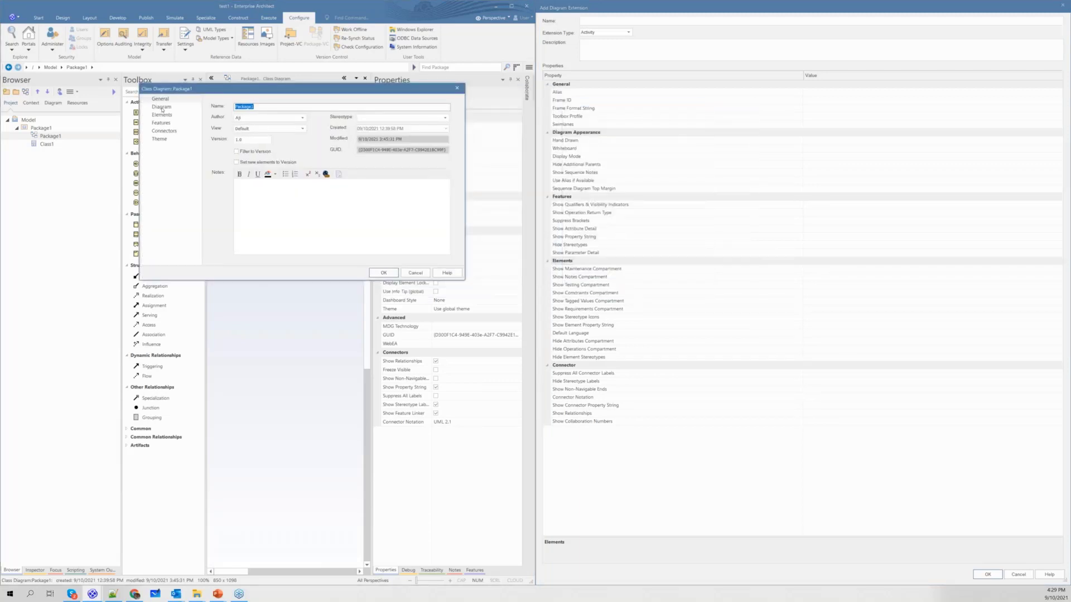
click(162, 108)
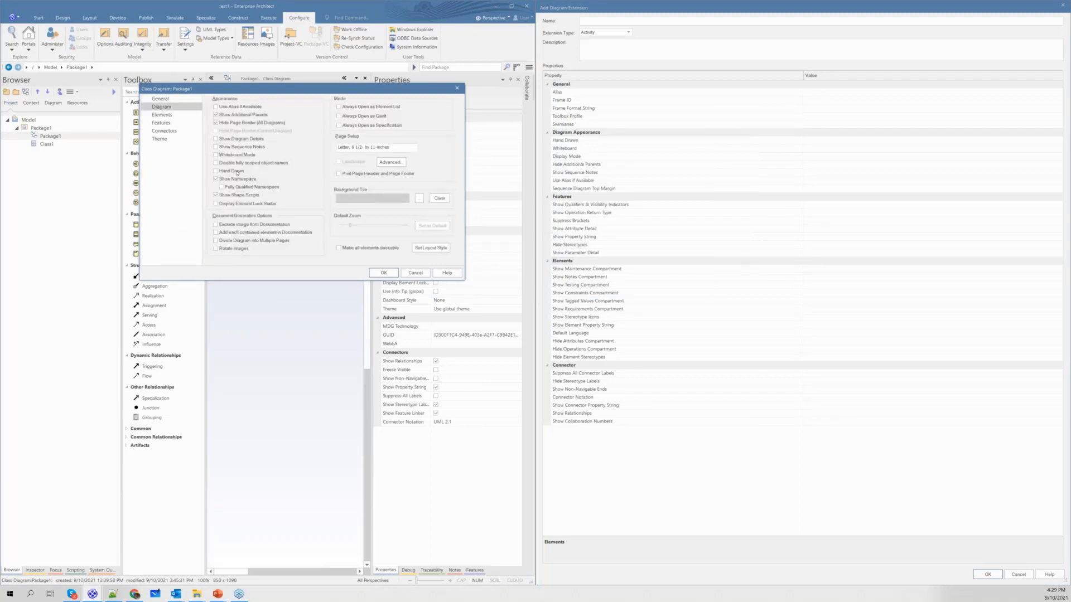
click(162, 115)
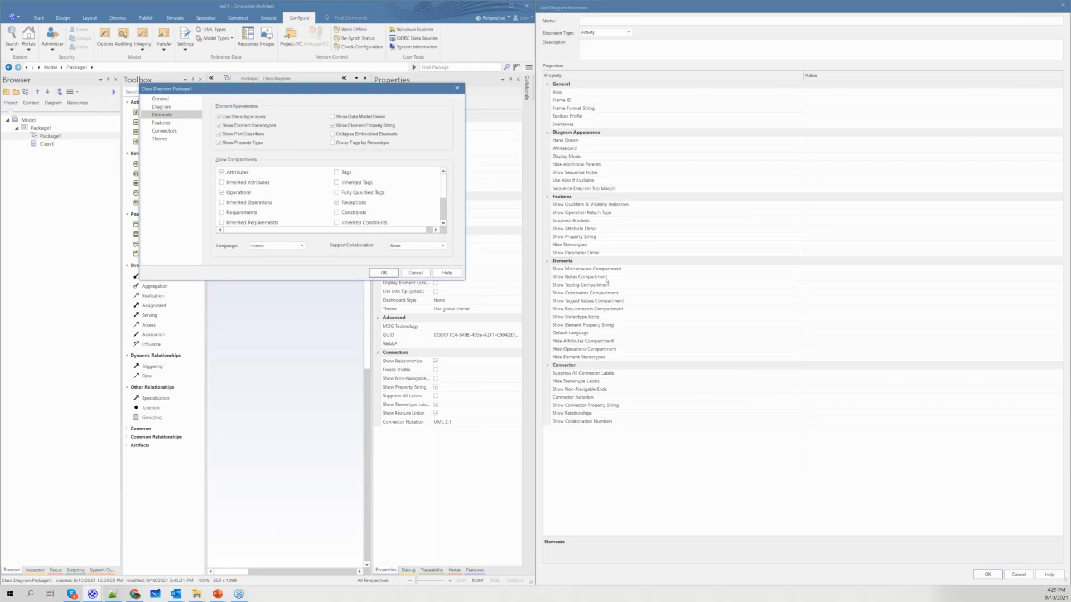
click(174, 131)
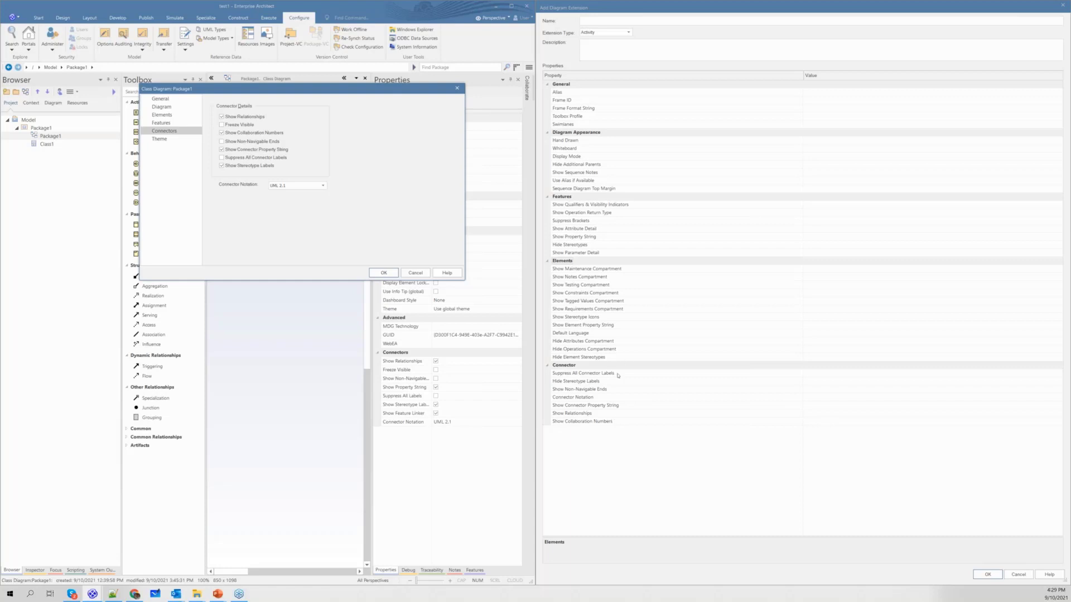
click(415, 273)
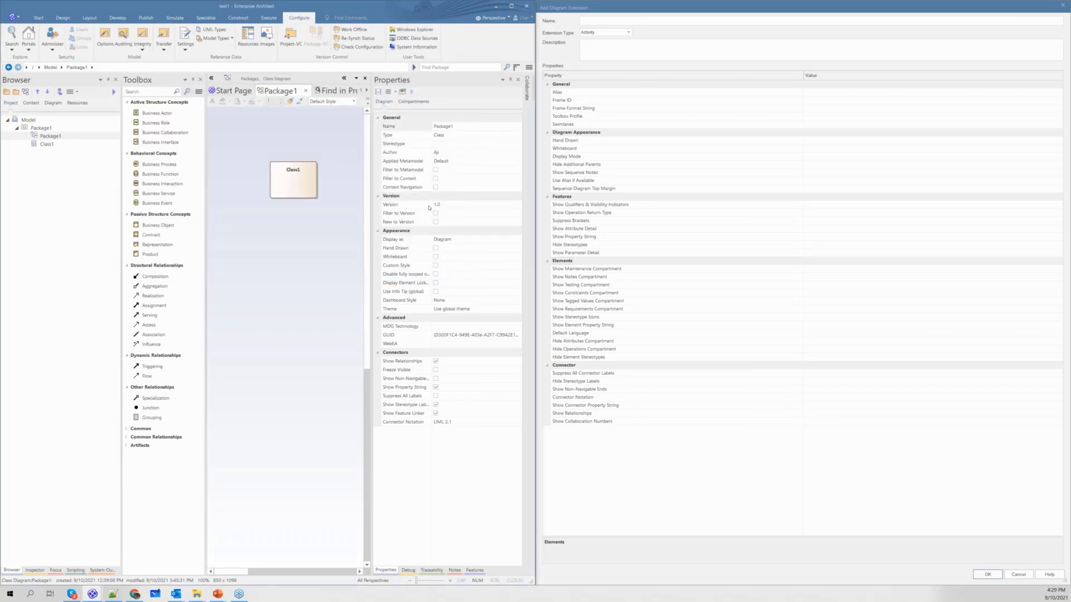
Step: Close the test1 model and set the new diagram extension's Suppress All Connector Labels property to True
click(526, 6)
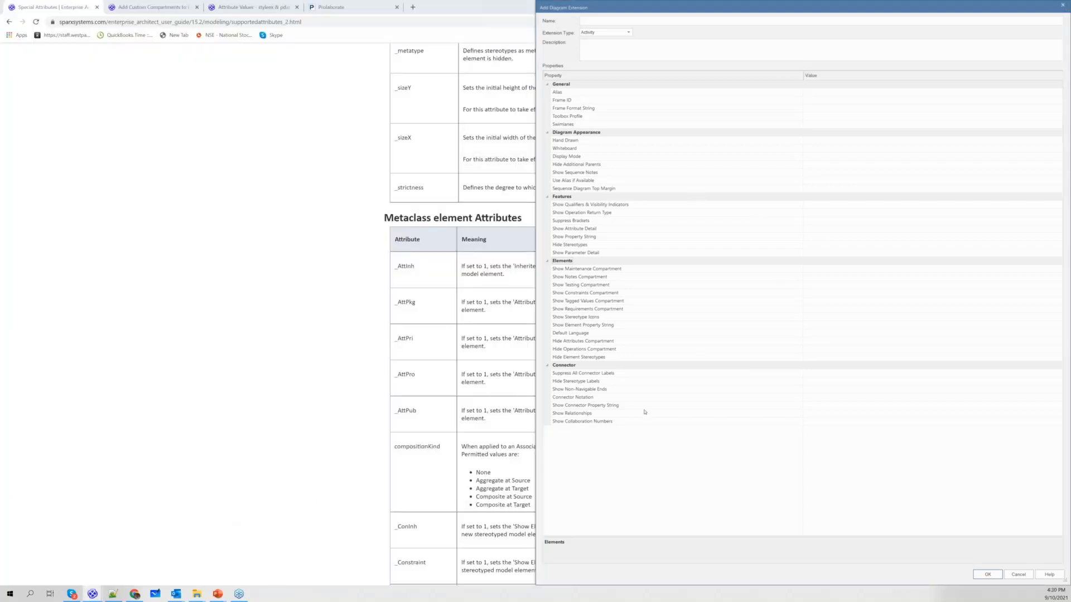
click(746, 405)
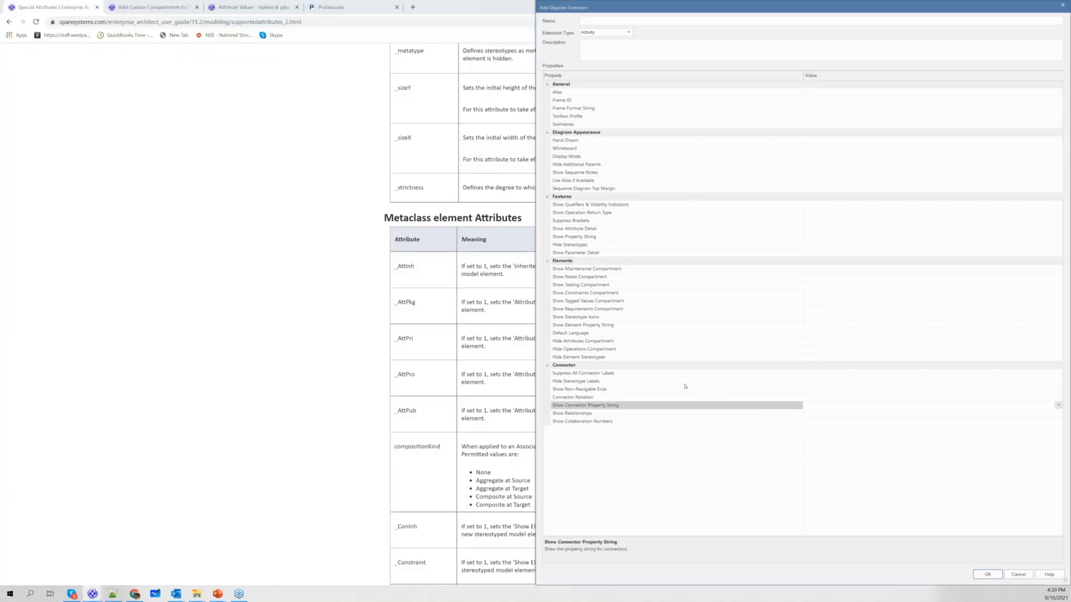
click(756, 374)
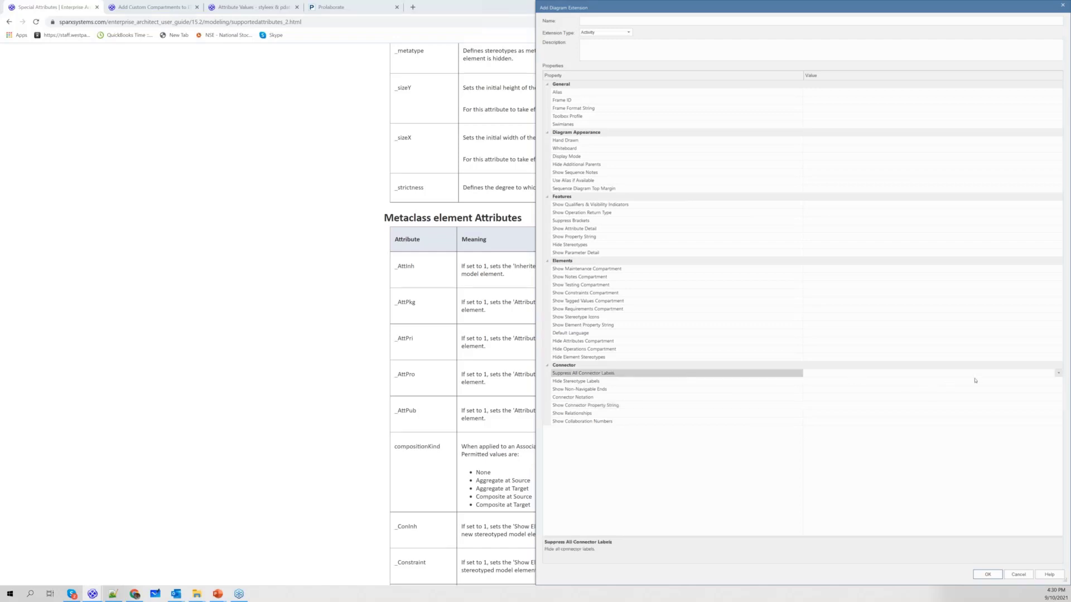
click(1058, 374)
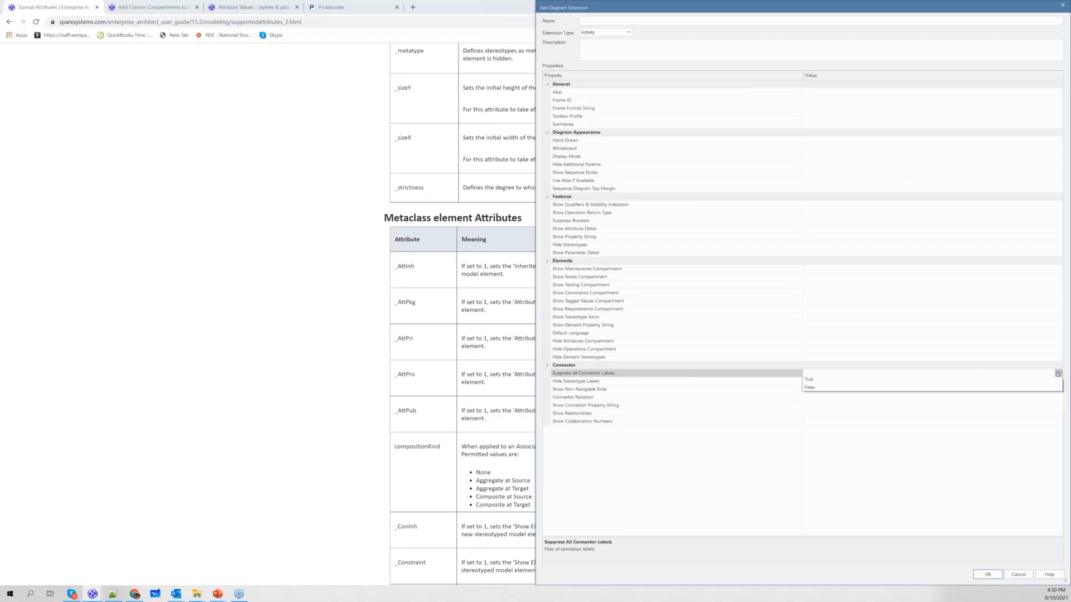
click(953, 390)
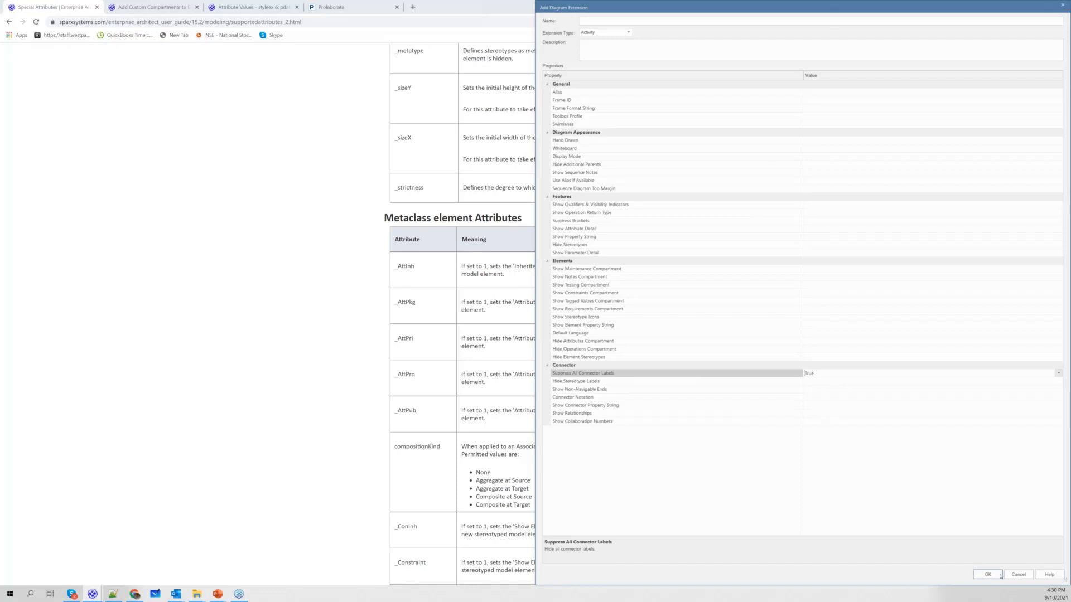
Step: Name the diagram extension Business Layer and create it with the Activity extension type
click(999, 575)
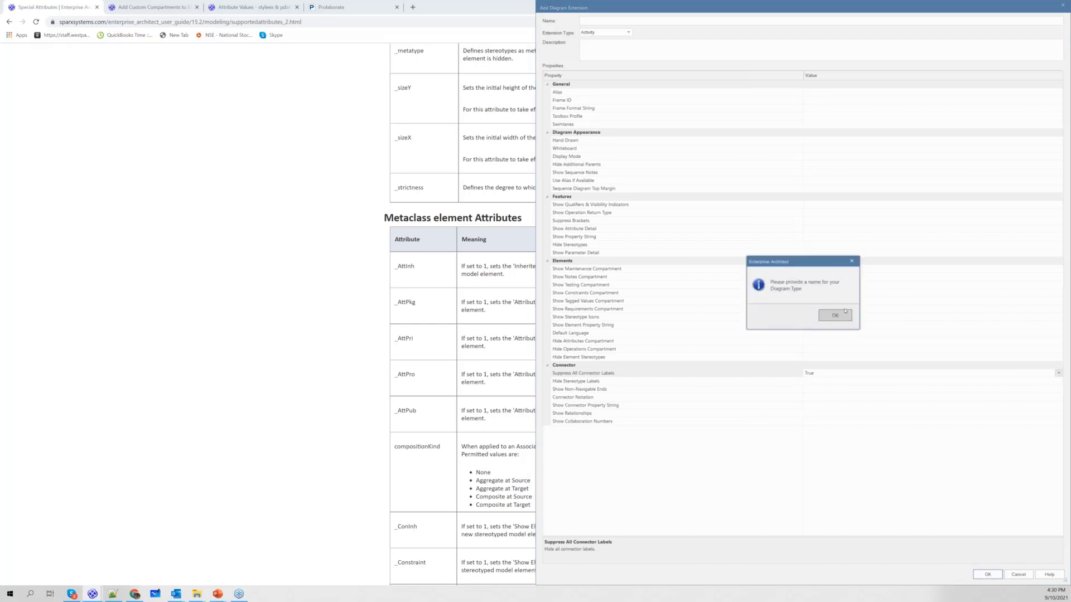
click(841, 319)
click(625, 18)
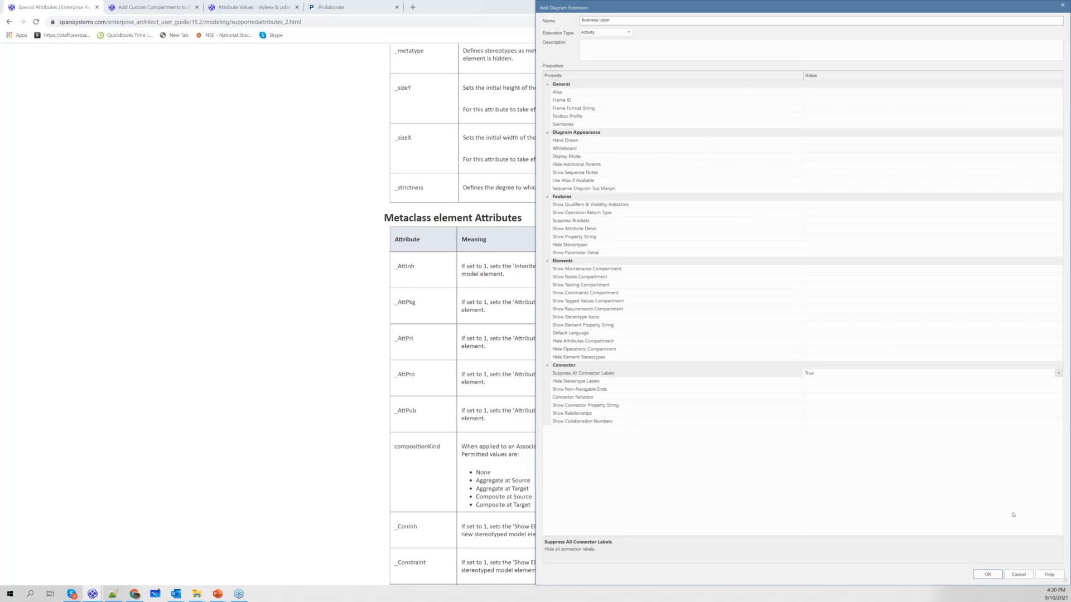
click(986, 576)
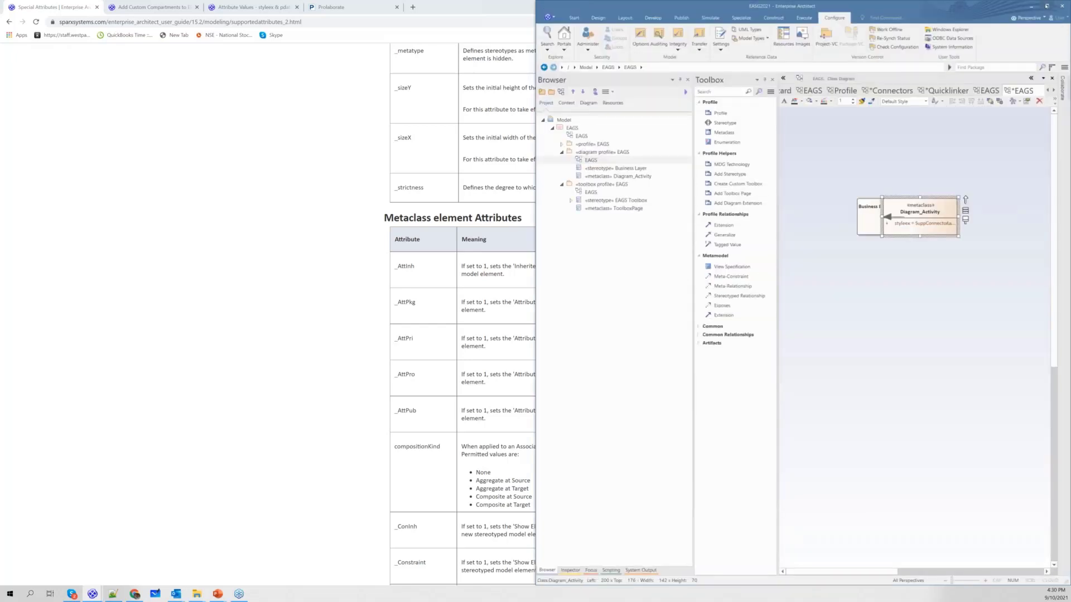
Step: Maximize the EAGS2021 model and space the Business Layer stereotype and Diagram_Activity metaclass apart on one row
click(1047, 6)
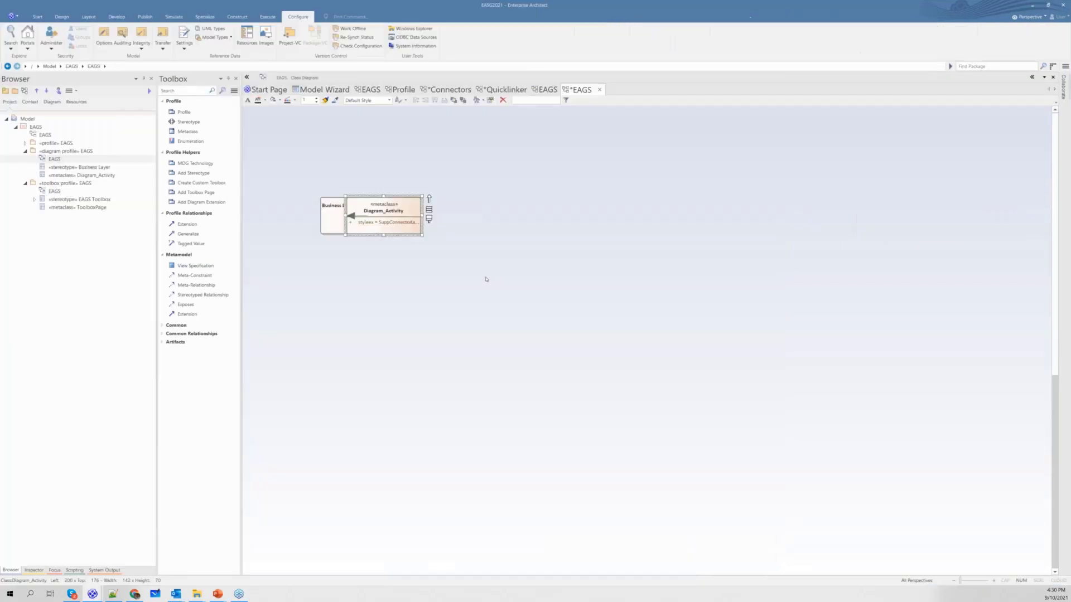
drag(392, 204, 599, 207)
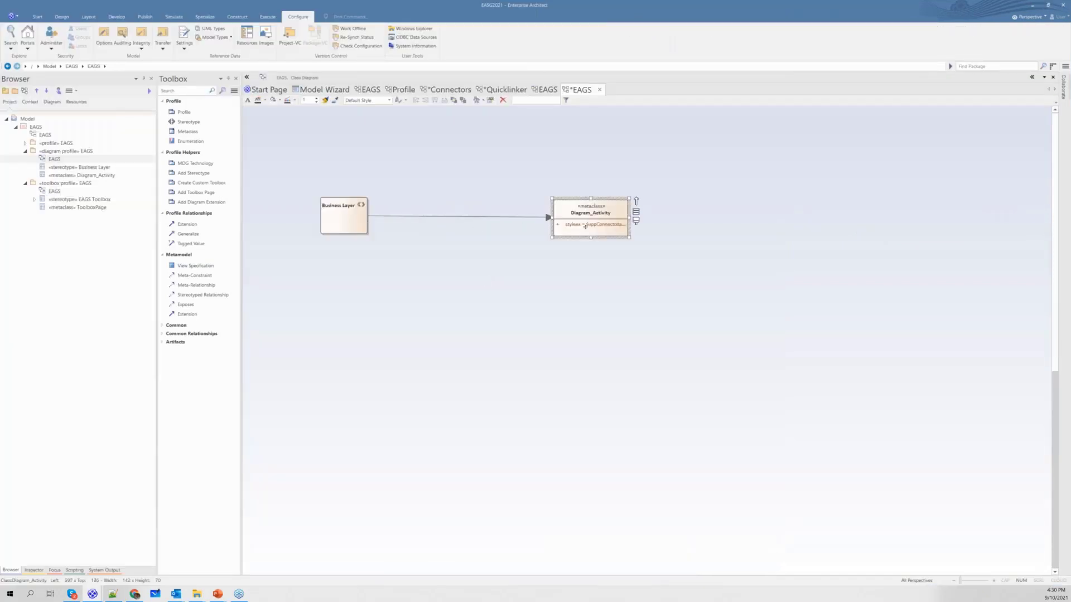
drag(358, 213, 424, 214)
click(434, 259)
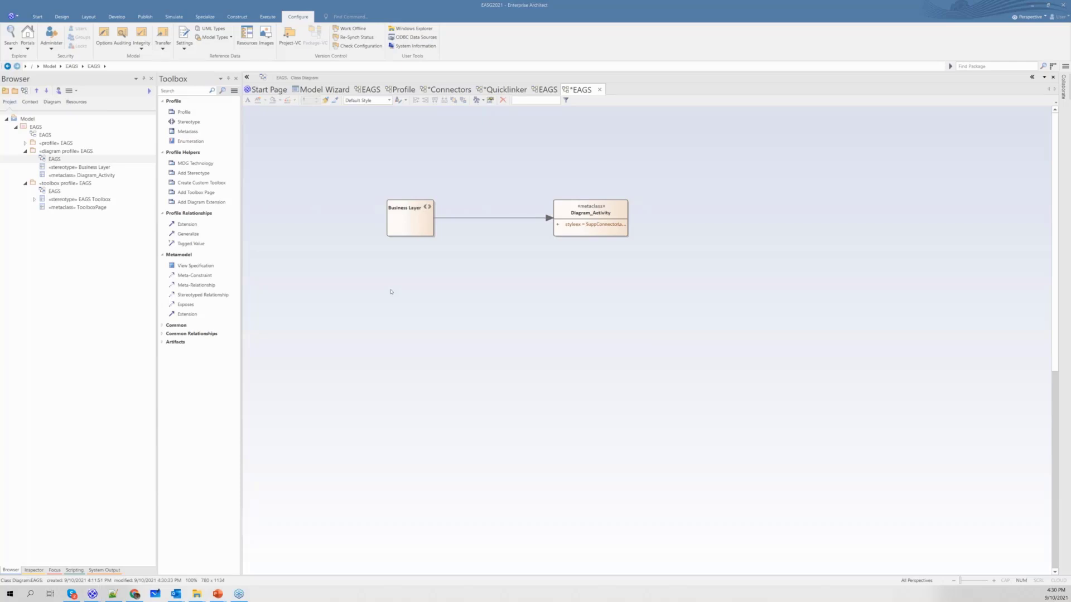
Step: Switch to Chrome and examine the styleex and pdata attribute values listed in the Sparx Systems user guide
key(alt+Tab)
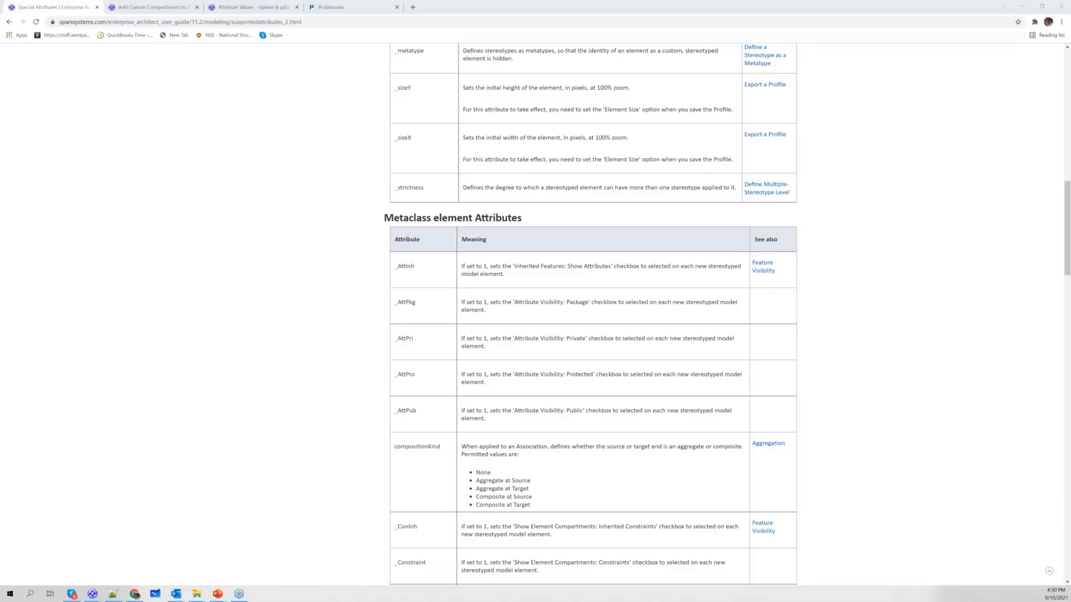
click(242, 7)
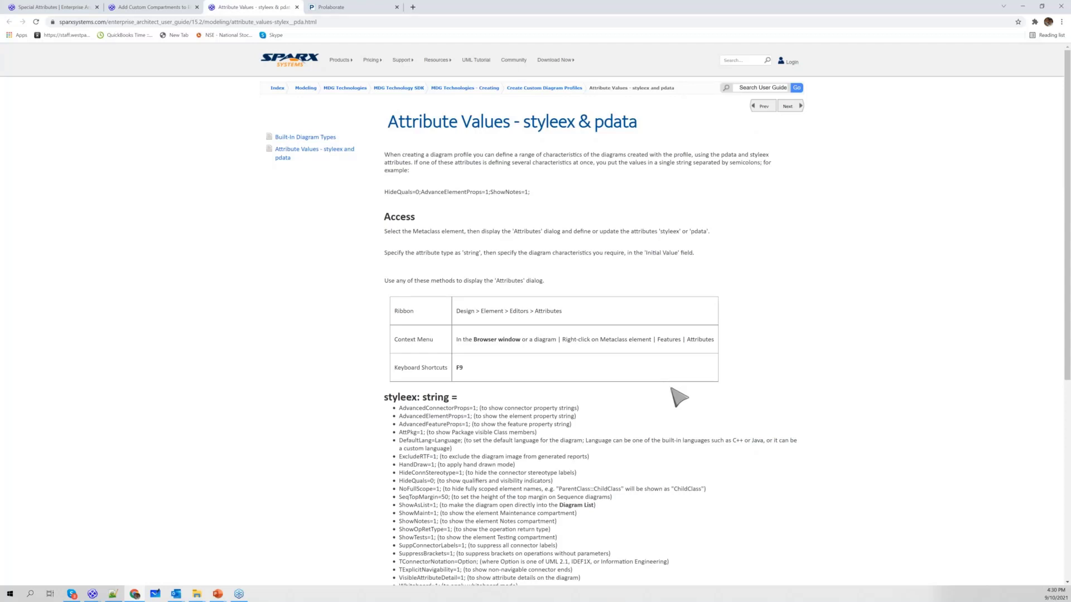
scroll(679, 397, down, 1)
scroll(679, 397, down, 2)
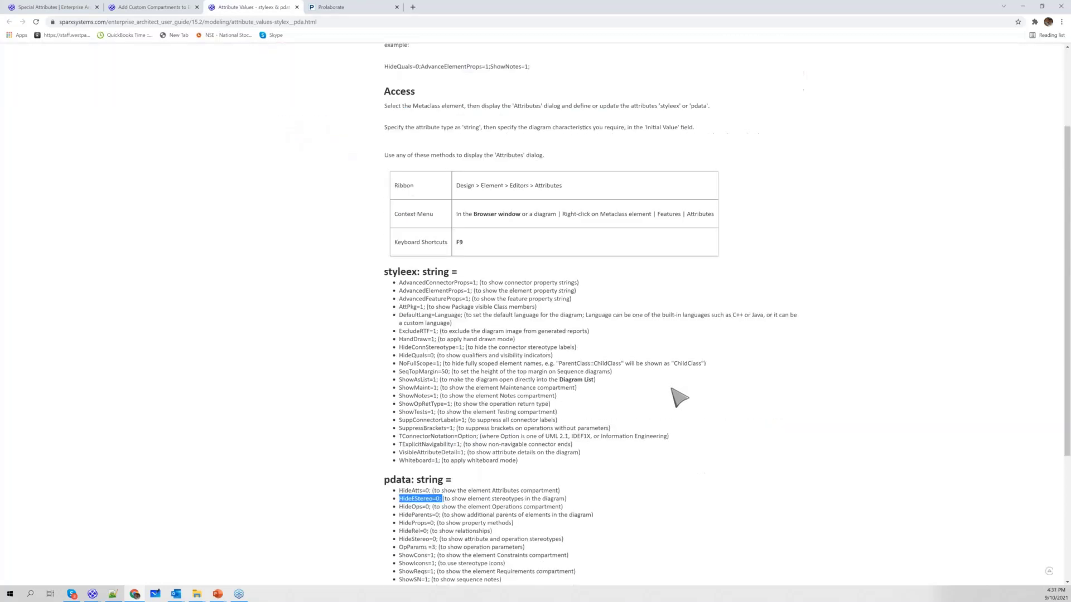
scroll(680, 398, up, 1)
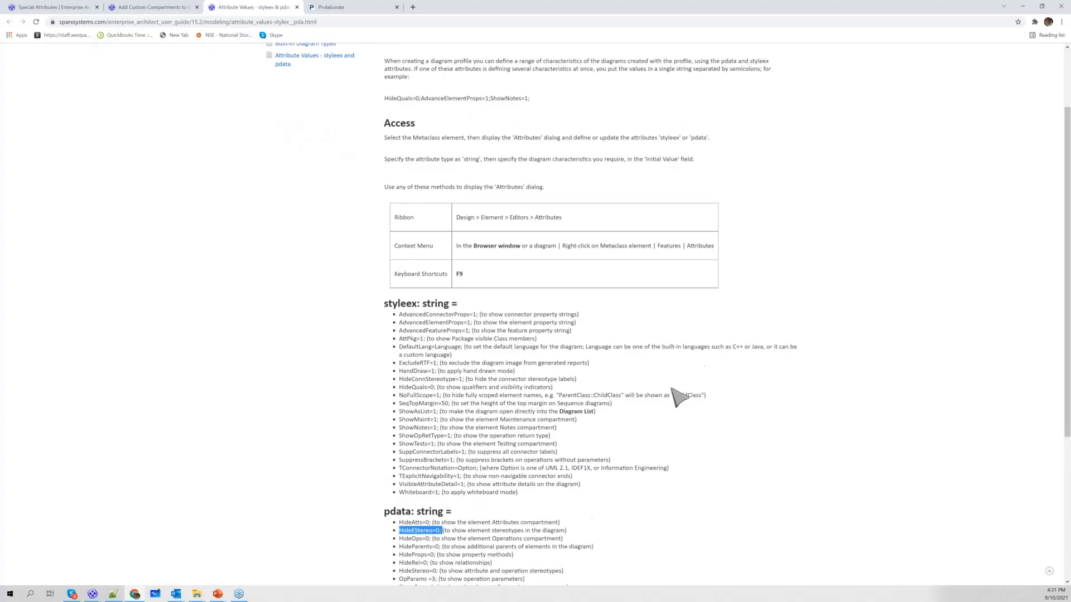
scroll(679, 397, up, 1)
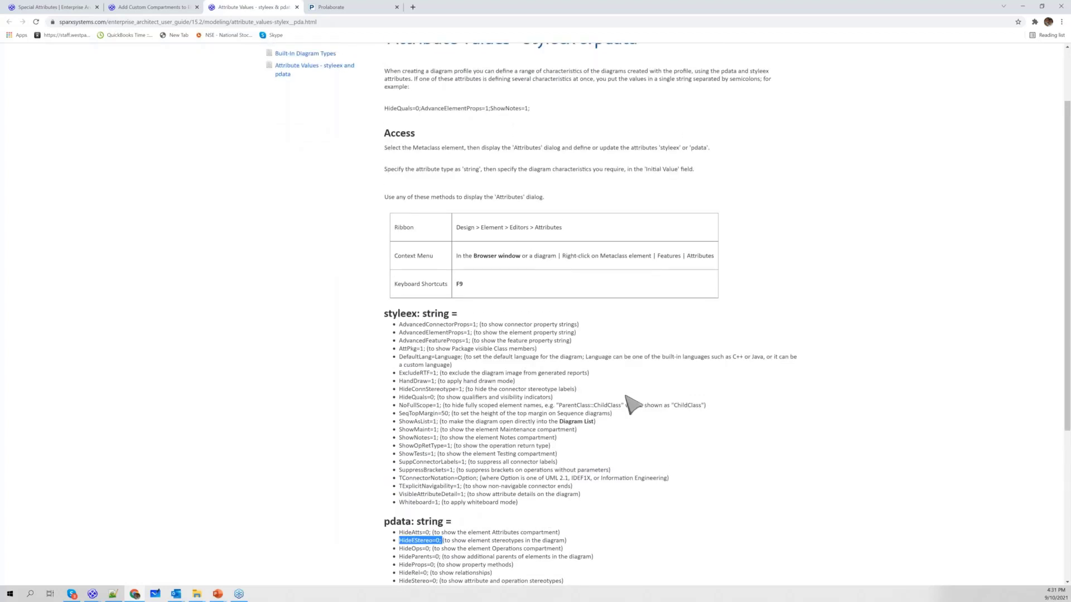
scroll(627, 397, up, 1)
scroll(632, 404, up, 1)
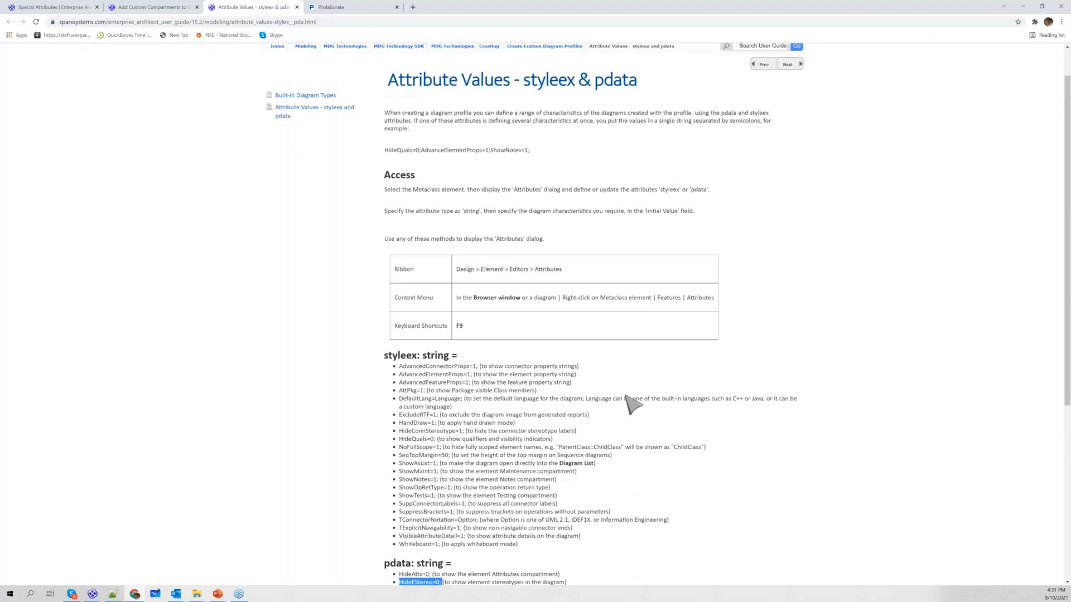
scroll(632, 404, down, 1)
scroll(631, 403, down, 1)
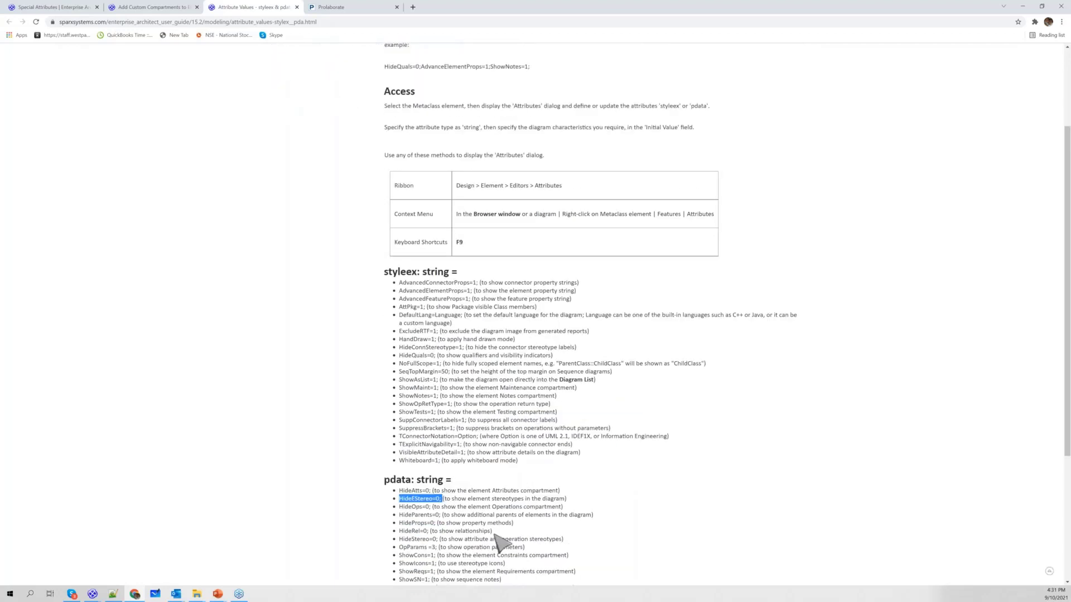
scroll(499, 542, up, 1)
scroll(500, 542, up, 1)
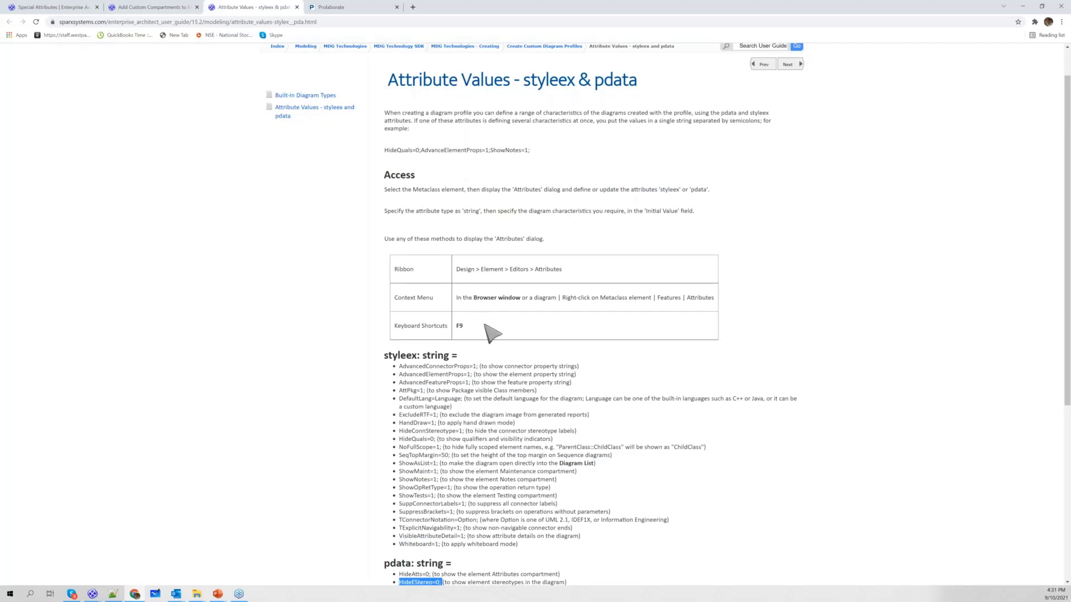
scroll(492, 334, down, 1)
scroll(493, 334, down, 1)
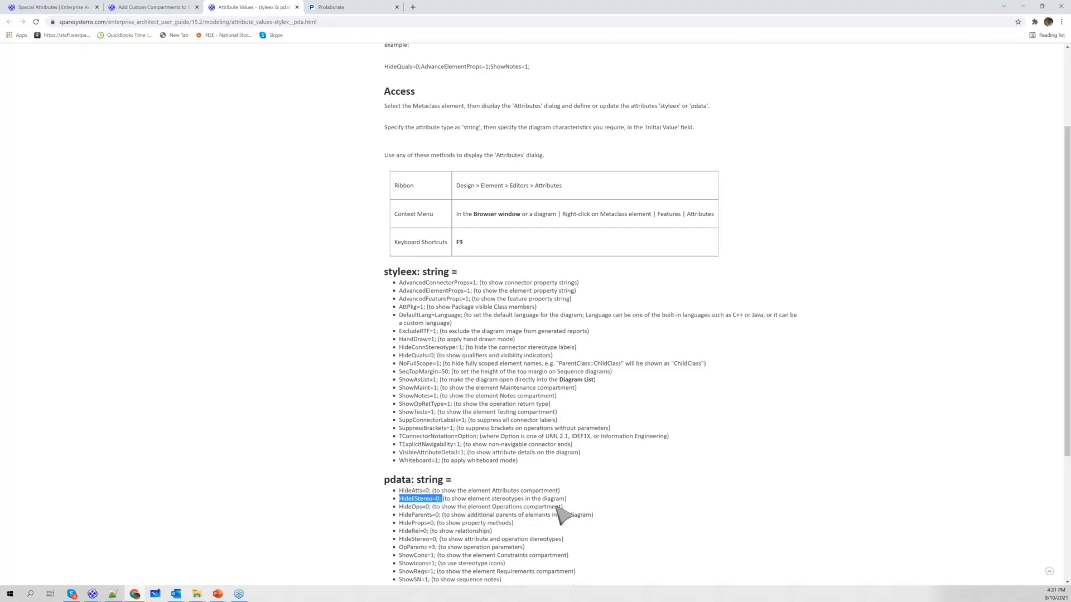
Step: Switch back to Enterprise Architect and add an attribute named pdata to the Diagram_Activity metaclass
key(alt+Tab)
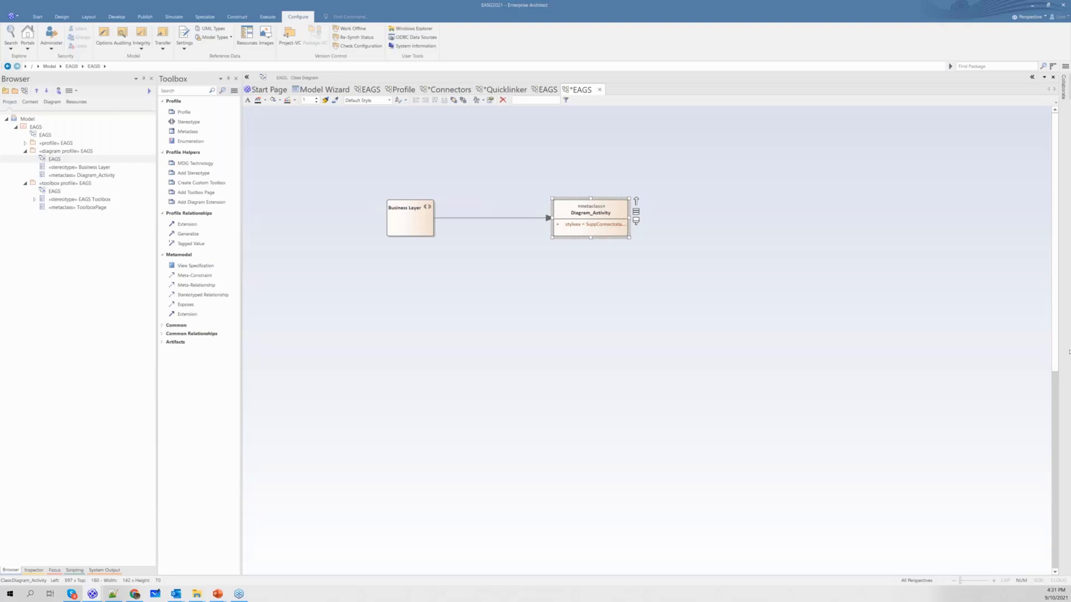
key(F9)
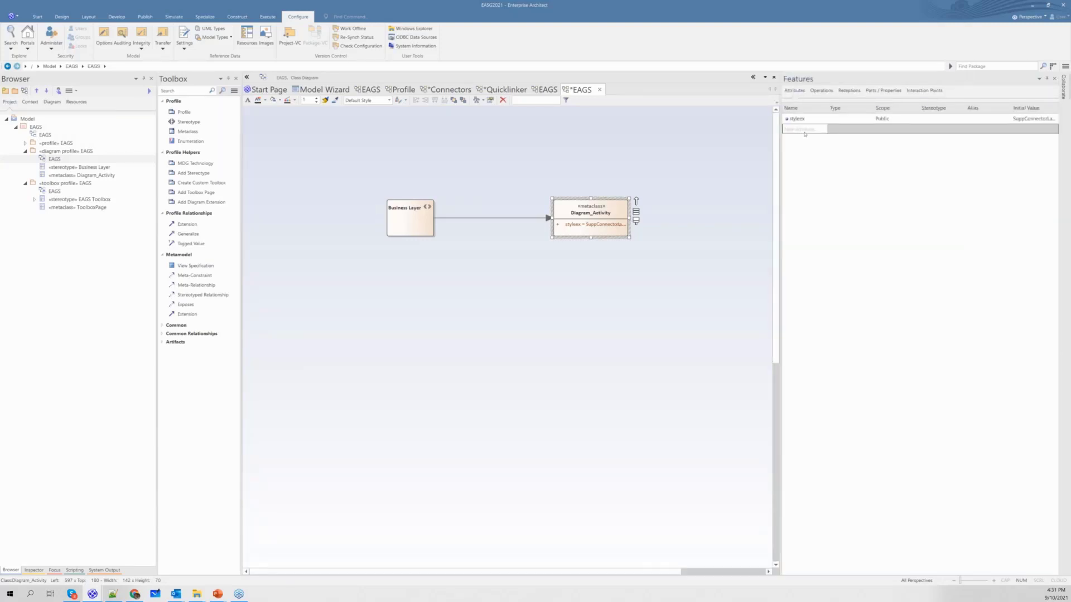
click(808, 129)
key(Escape)
key(alt)
key(alt)
key(alt+Tab)
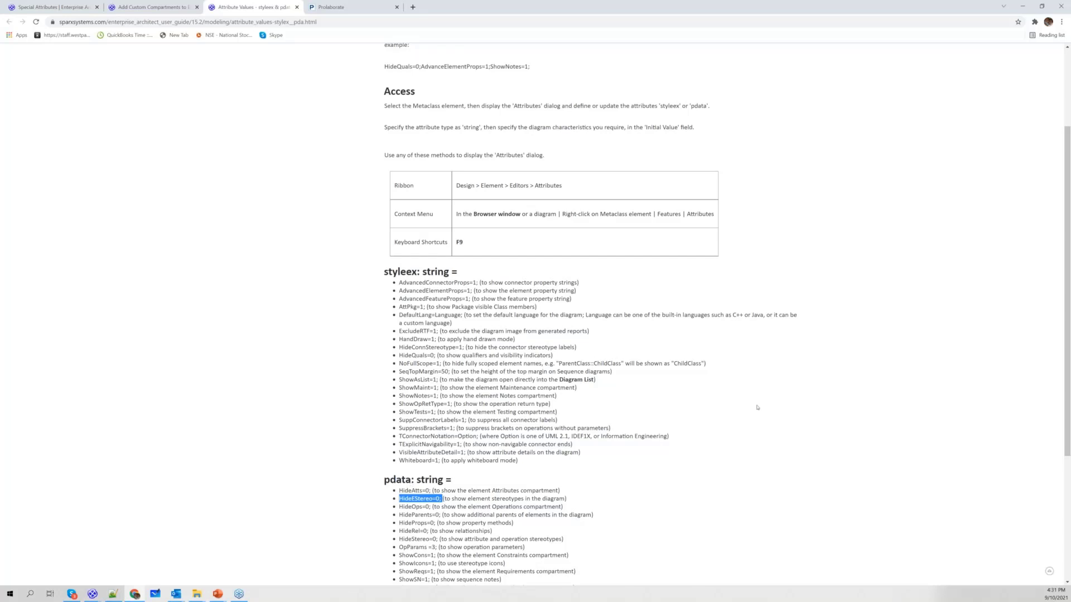
key(alt+Tab)
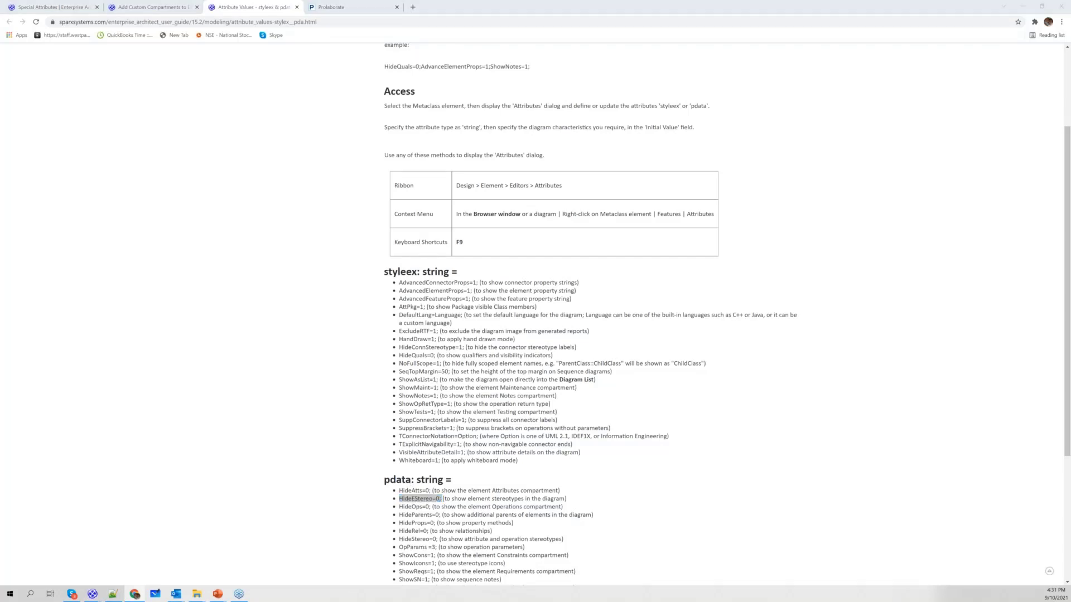
text(pdata)
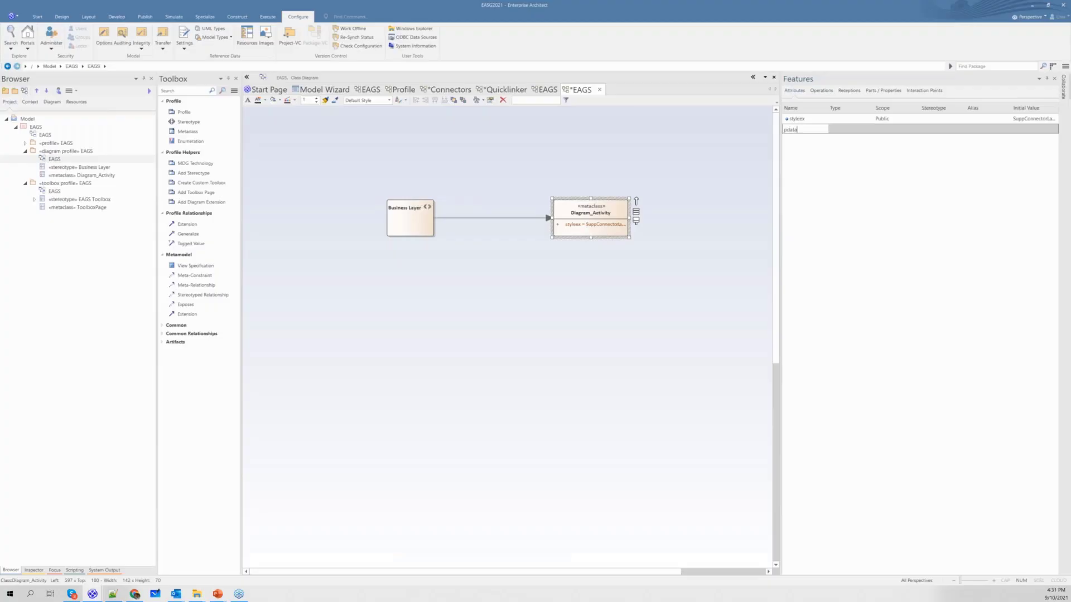
click(1040, 130)
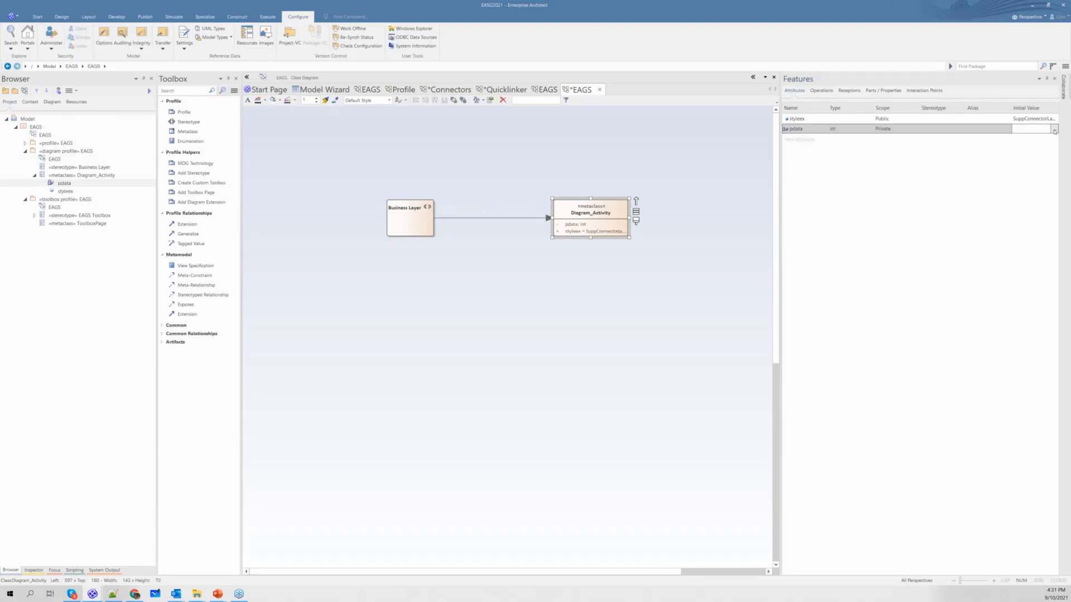
Step: Set the pdata attribute's initial value to HideEStereo=0; and enlarge the Diagram_Activity metaclass on the diagram
click(1054, 129)
text(HideEStereo=0;)
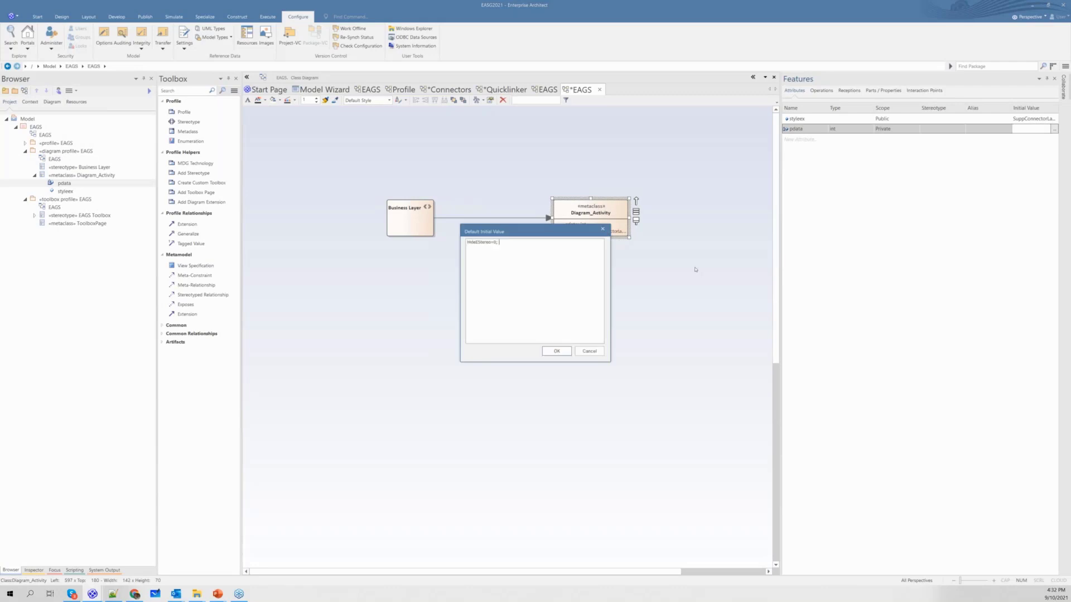
click(555, 352)
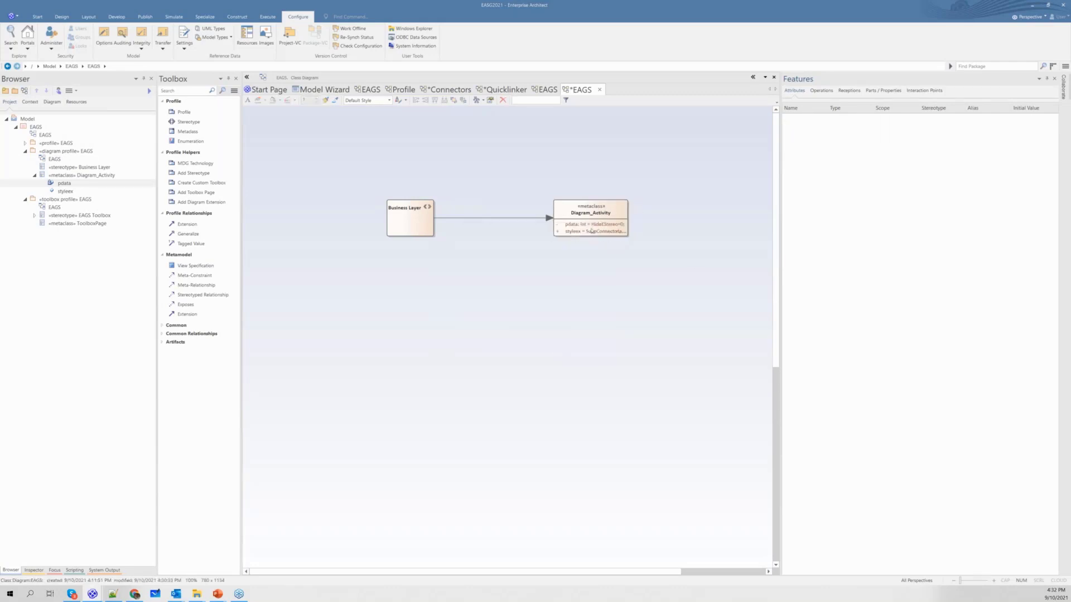
drag(635, 244, 668, 285)
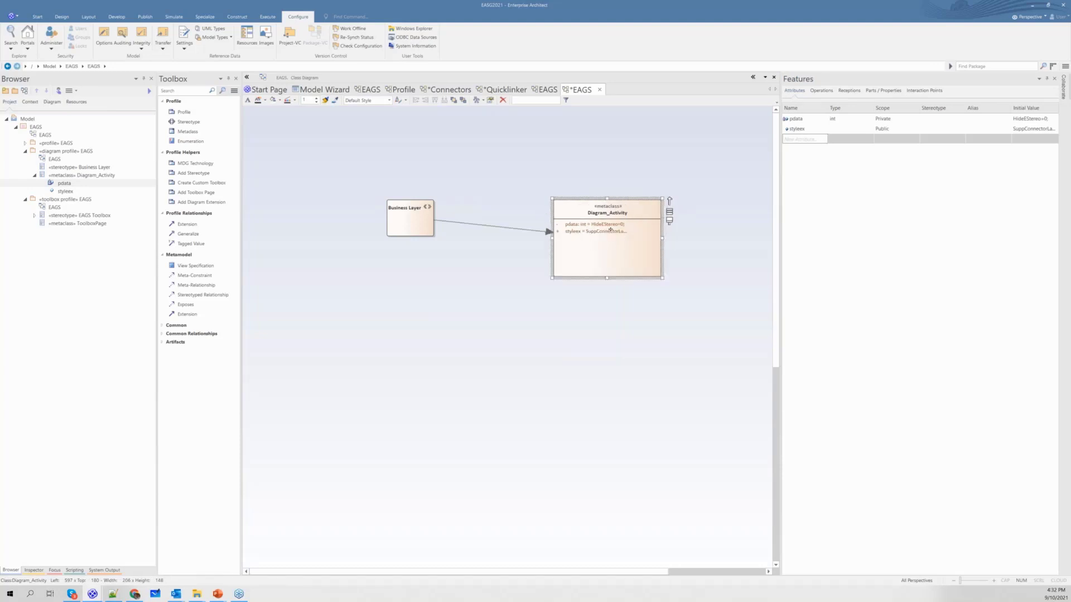
click(618, 326)
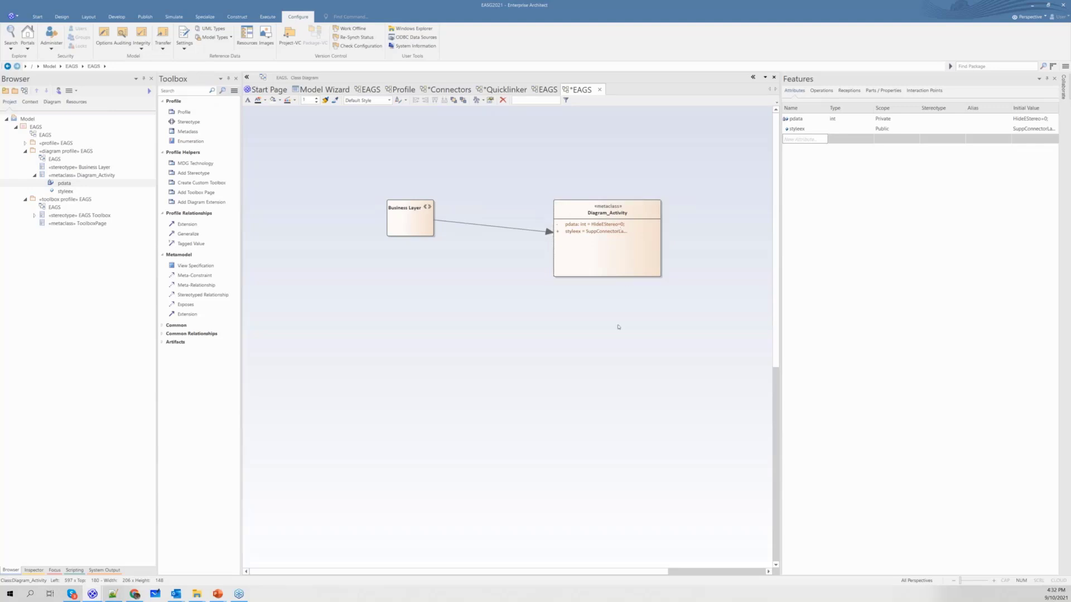
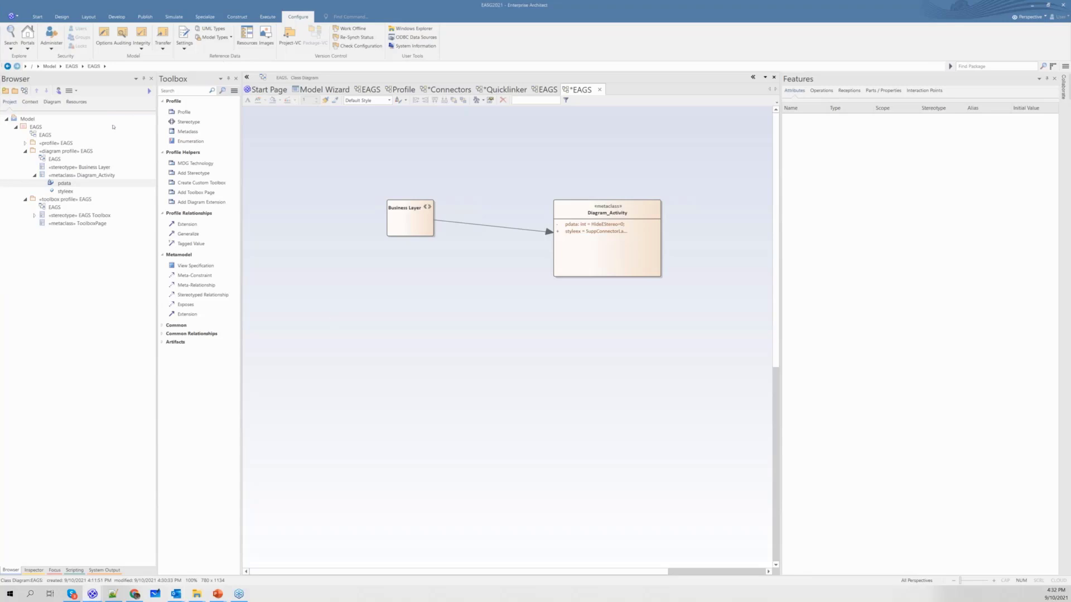
Step: Create a new model root node named test
click(28, 120)
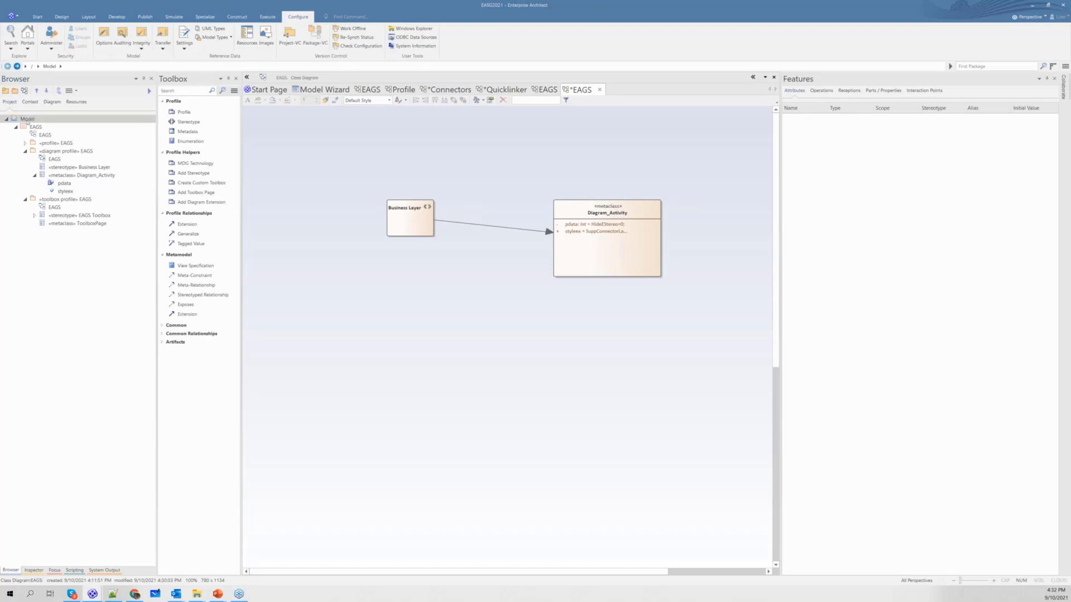
right_click(28, 120)
click(50, 156)
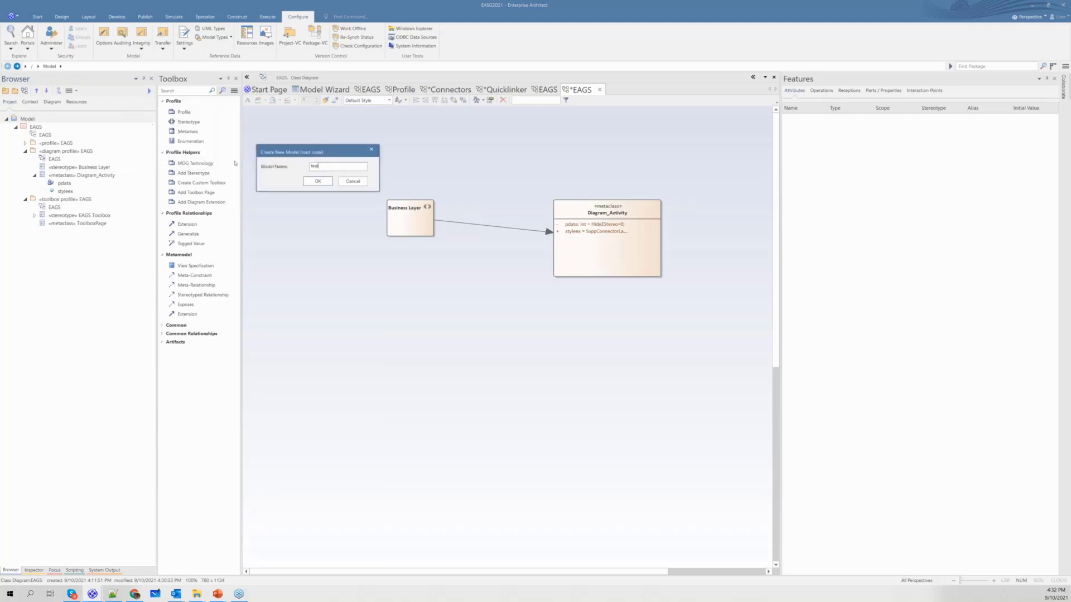
click(317, 182)
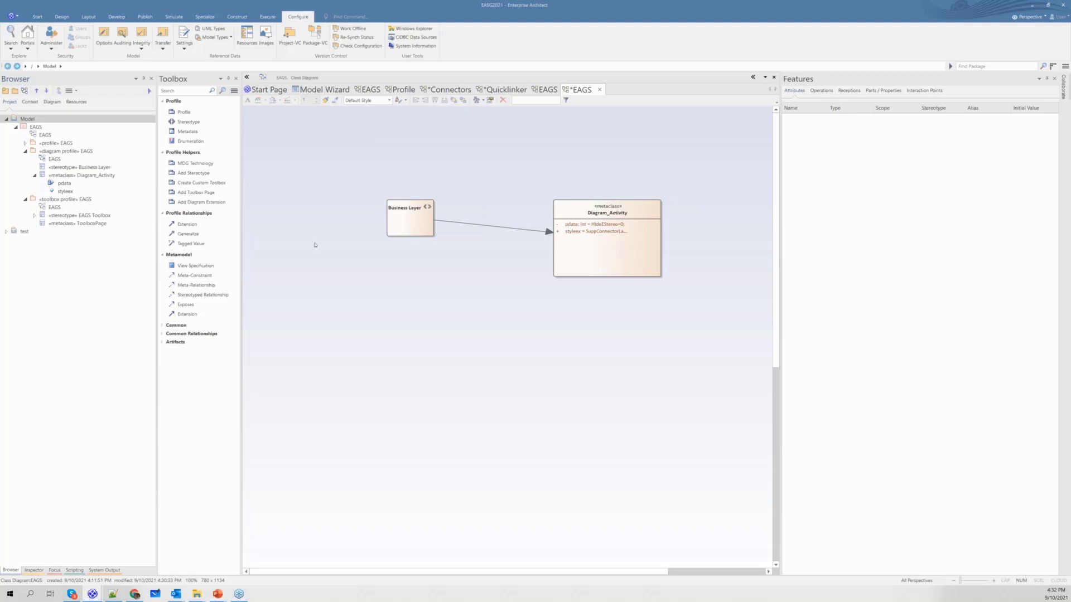
Step: Add a package with the default name under the test root node, containing a UML Structural Class diagram
click(23, 232)
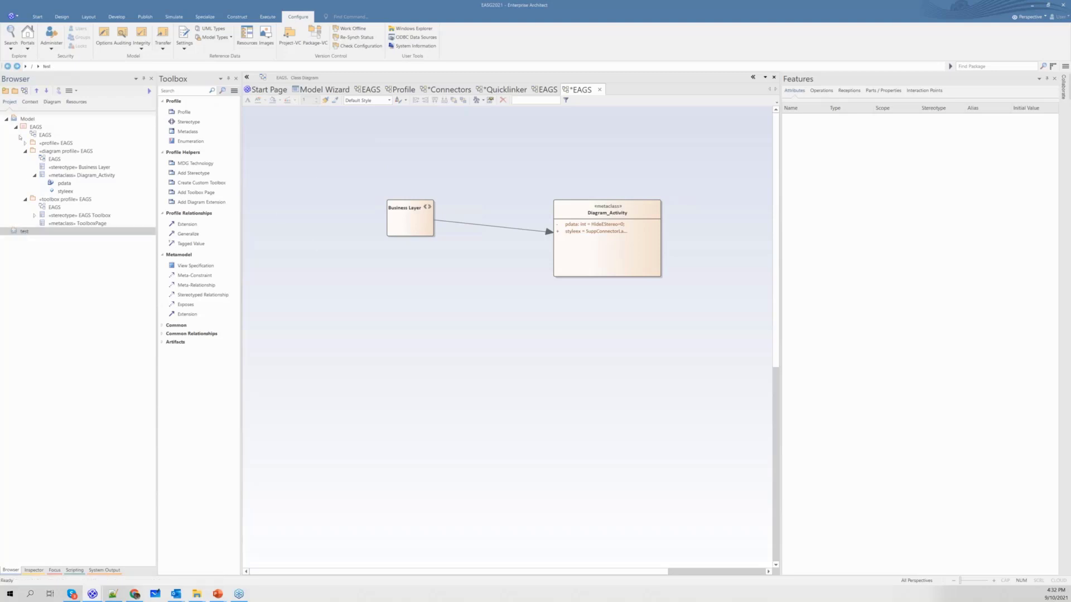
click(14, 91)
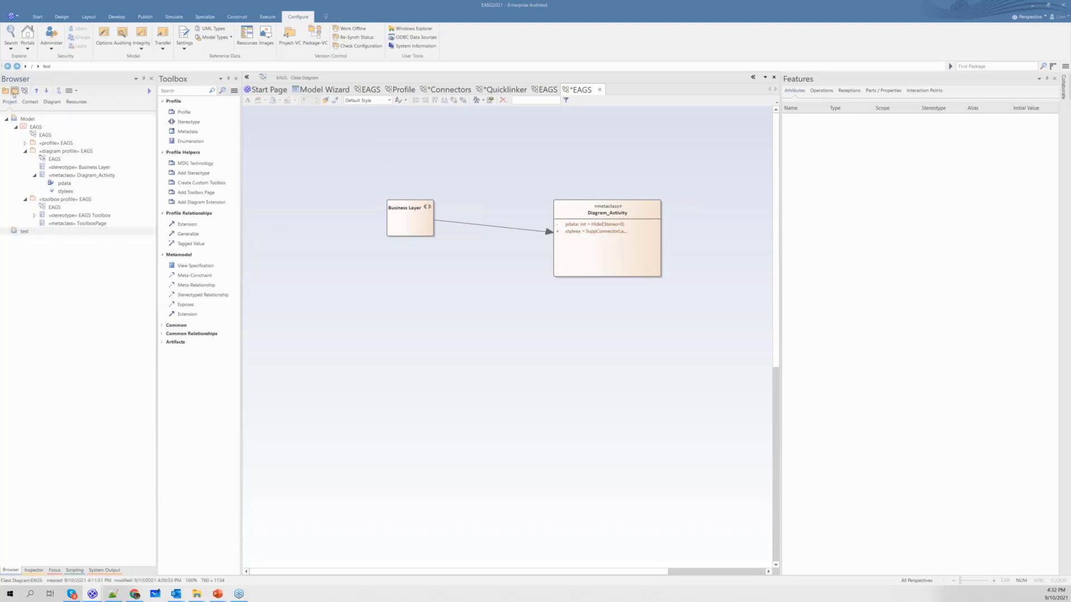
click(519, 335)
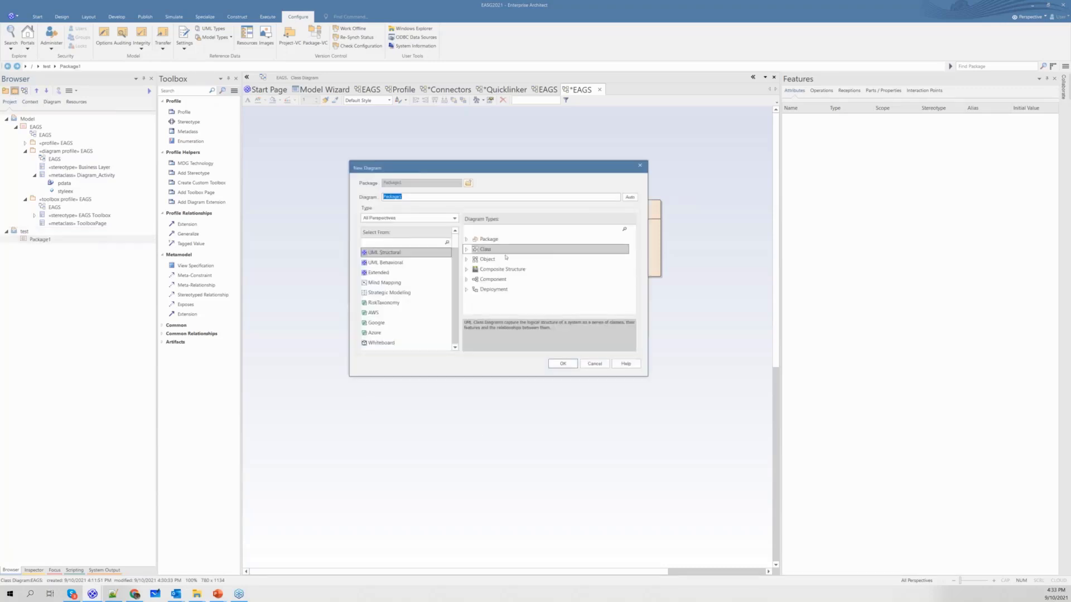
click(564, 365)
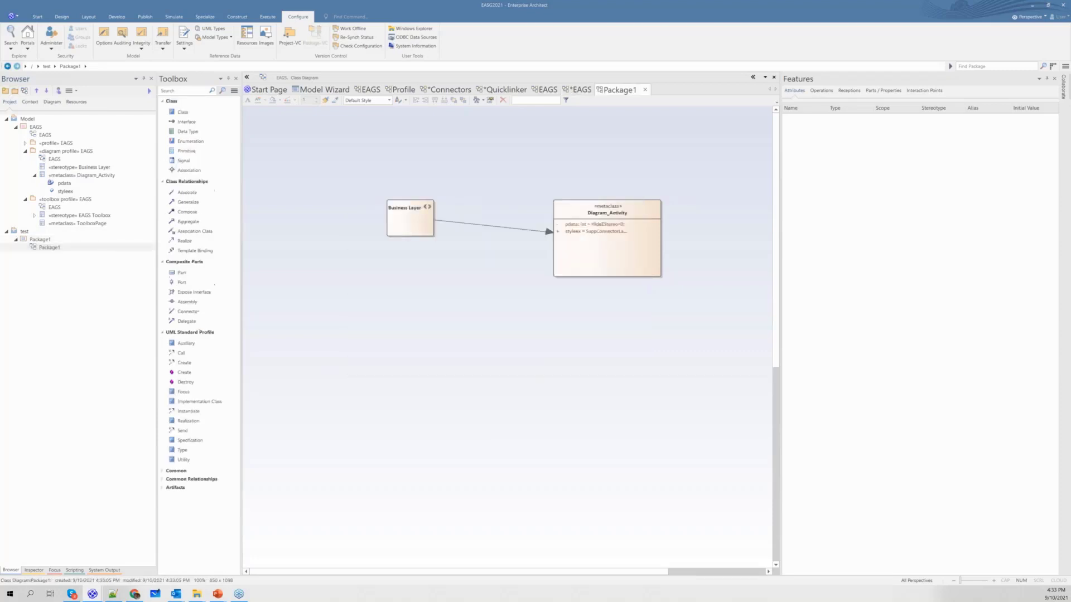
Step: Place a Class element on the new class diagram and save the diagram
click(363, 188)
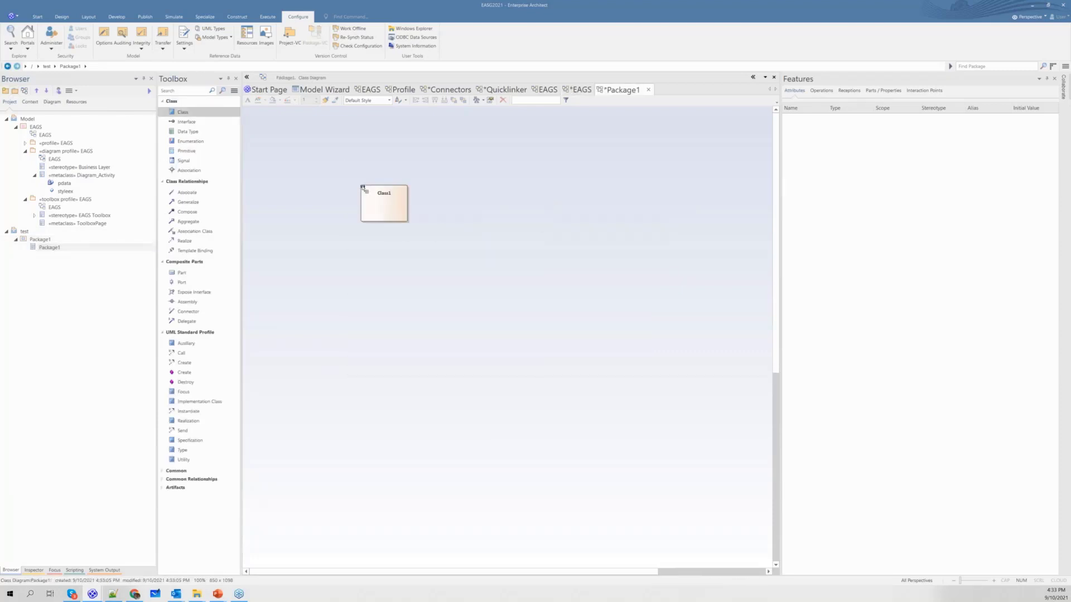
click(448, 312)
key(ctrl+s)
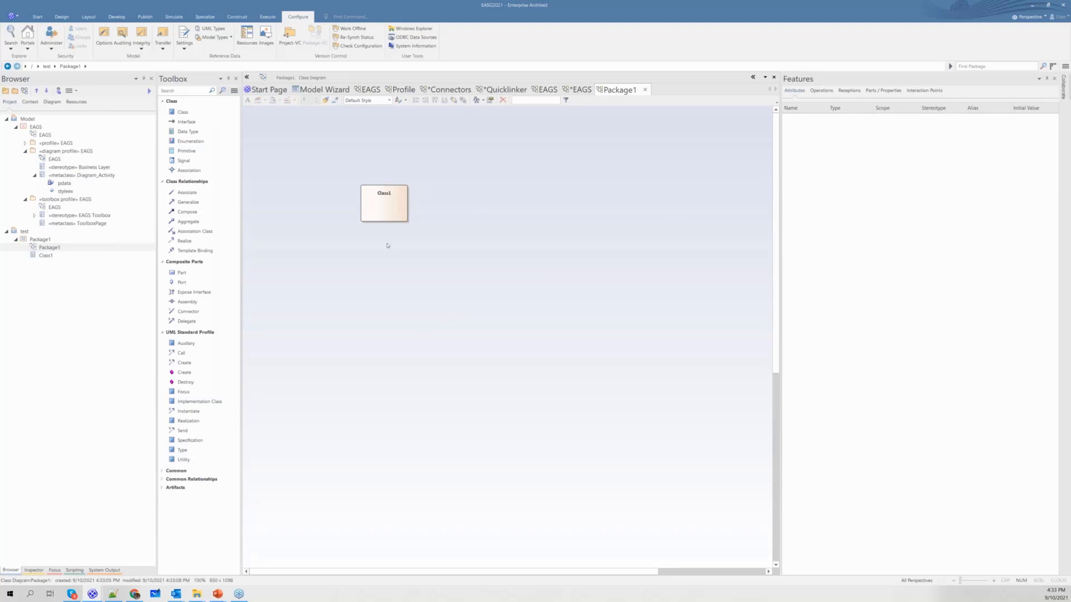
click(399, 195)
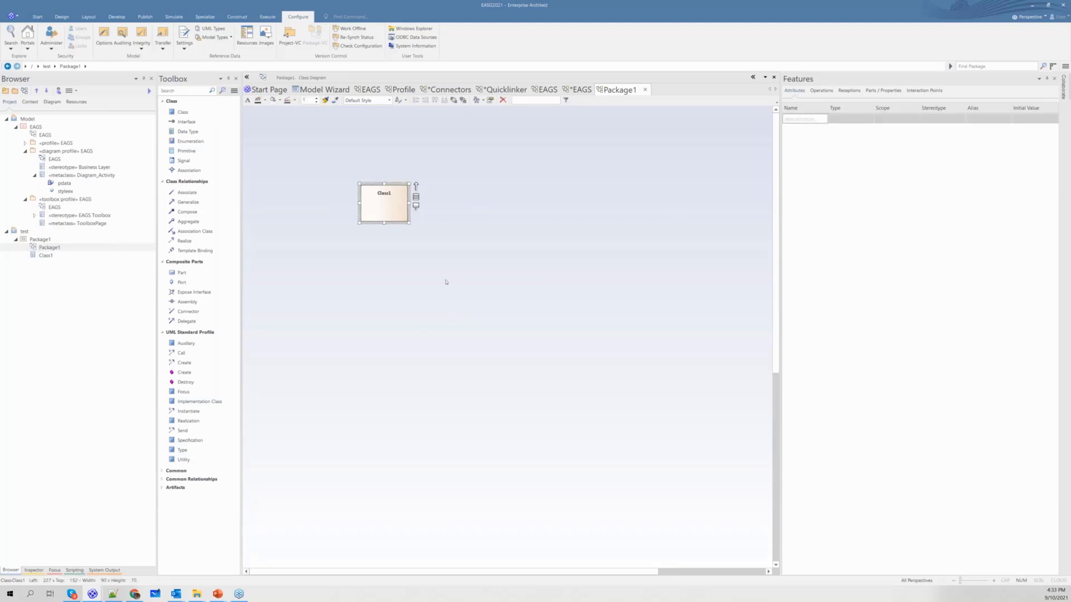
click(446, 282)
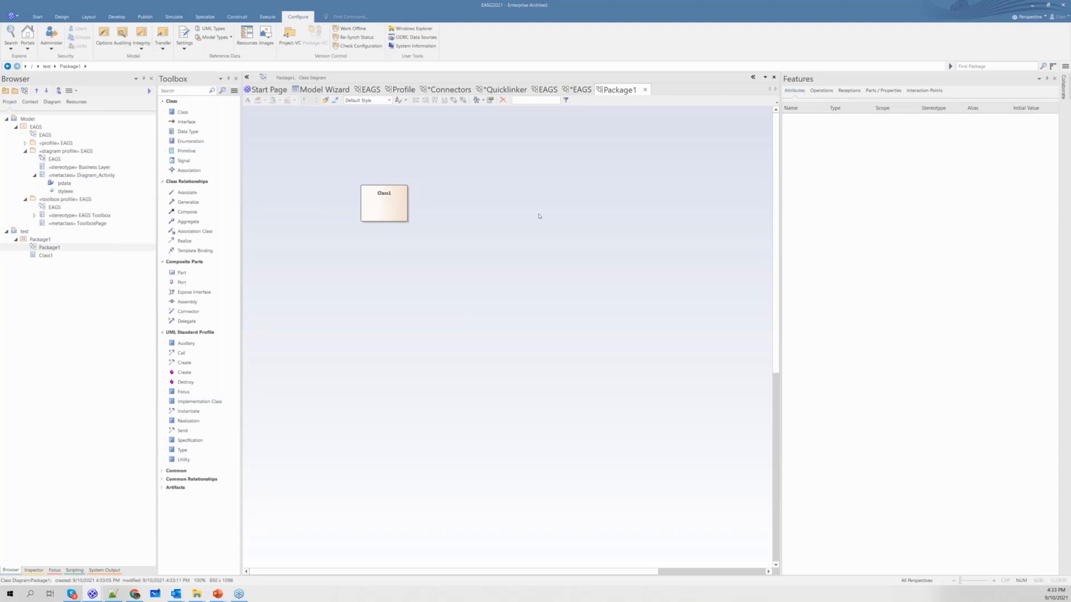
Step: Open the project search's SQL scratch pad and run the query SELECT * FROM t_diagram
key(ctrl+f)
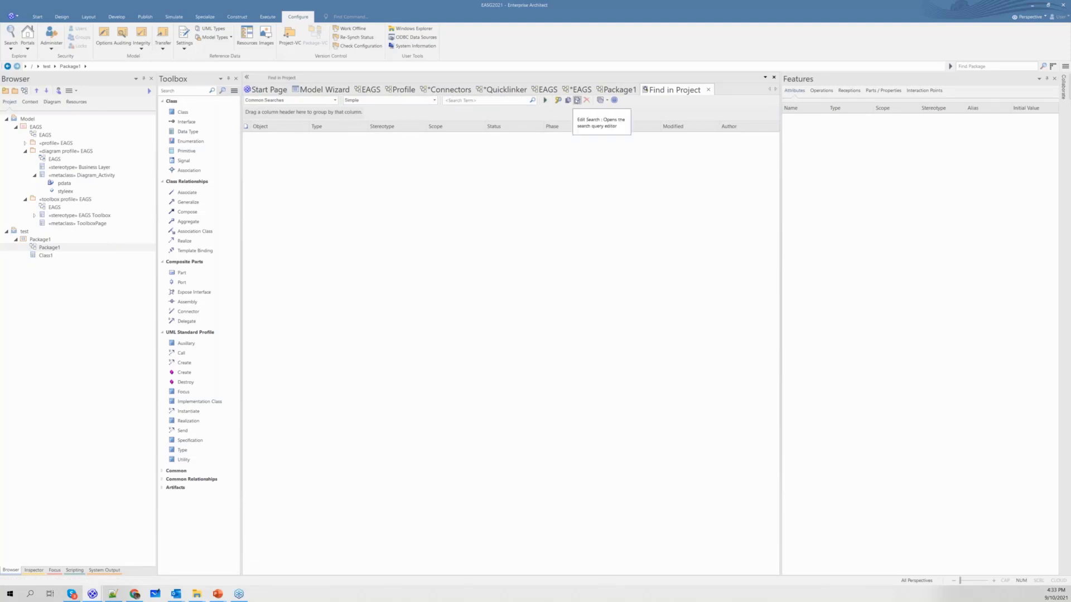
click(576, 101)
click(311, 111)
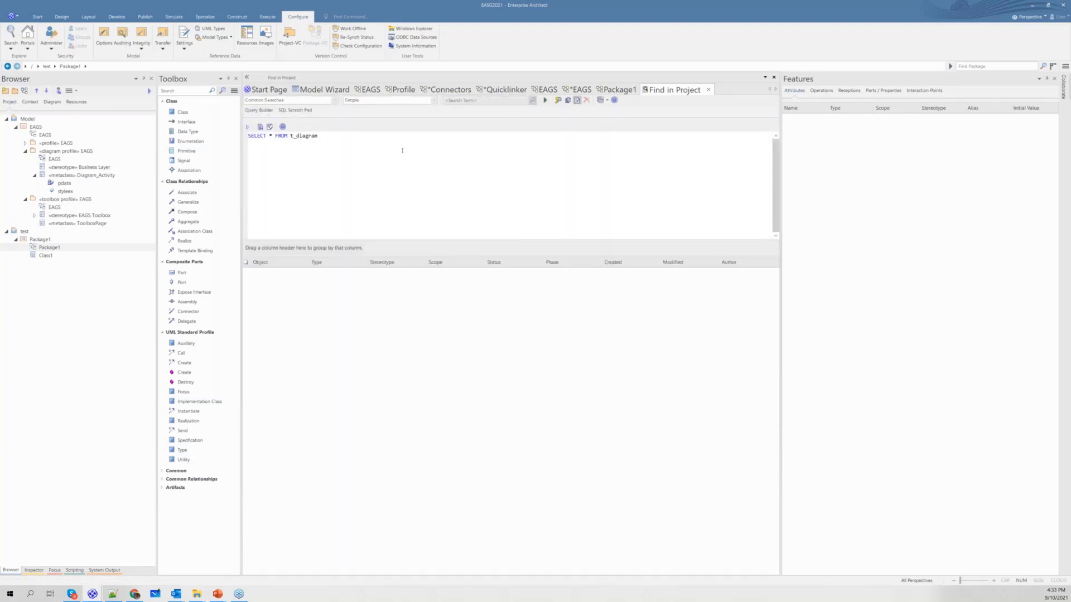
click(340, 137)
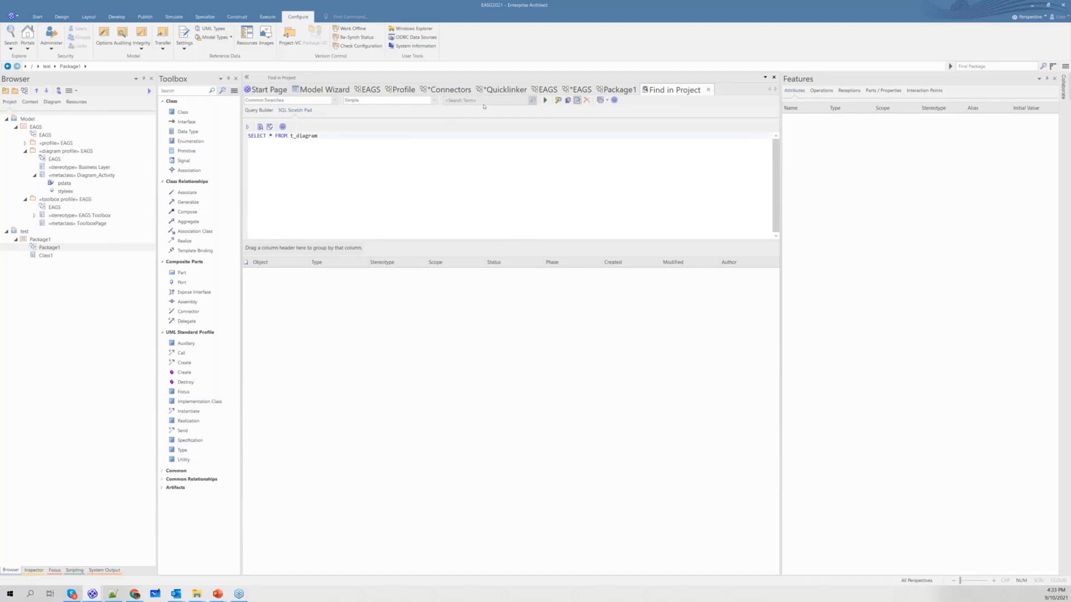
click(545, 103)
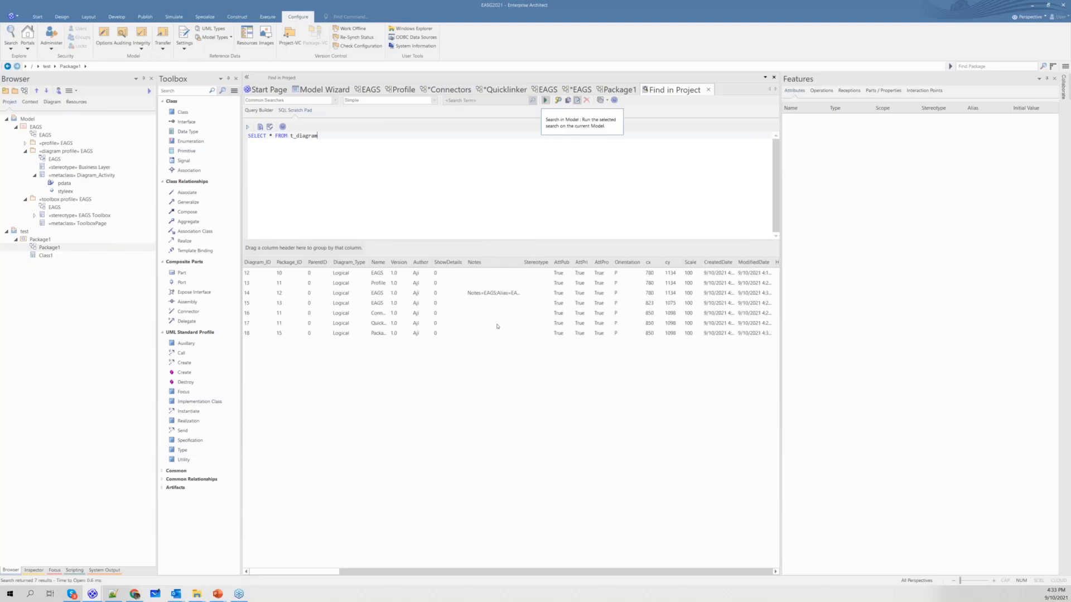
Step: Examine the PDATA and StyleEx column values of the diagrams in the query results
click(340, 572)
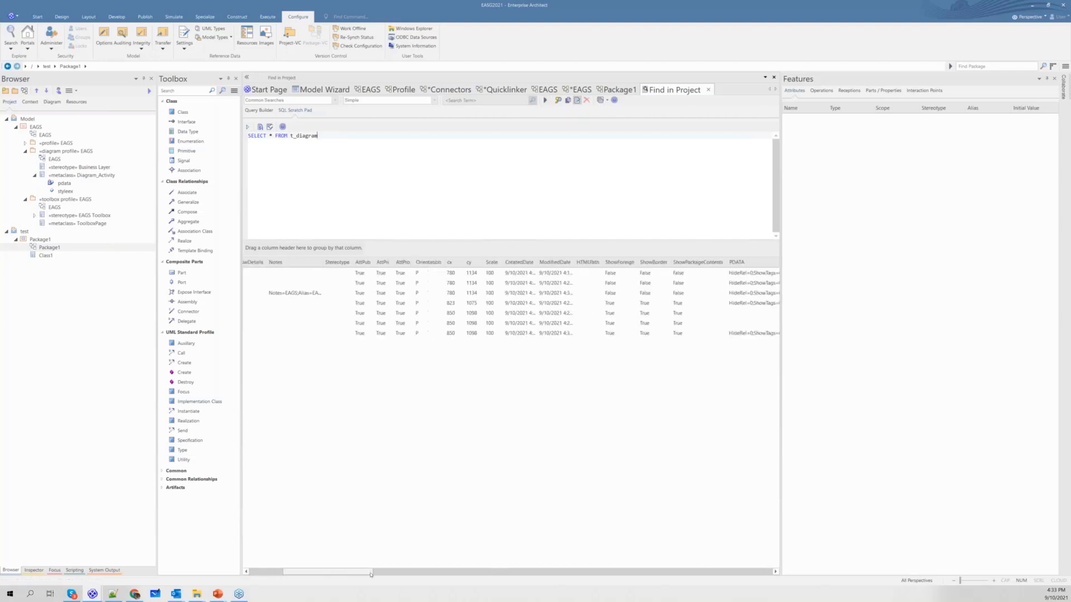
click(391, 293)
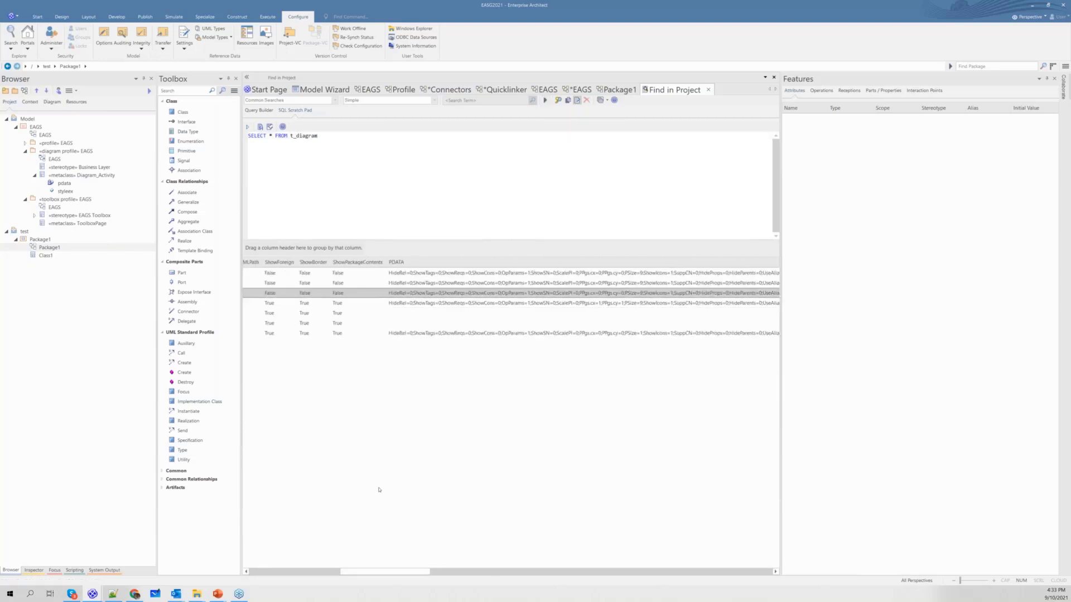
drag(390, 572, 586, 600)
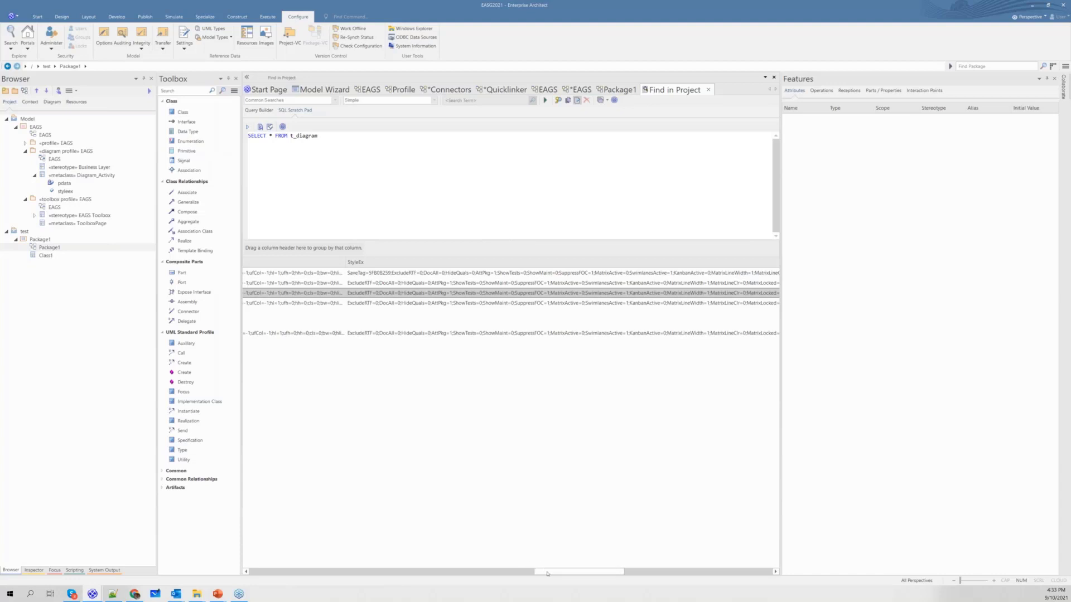
drag(547, 572, 448, 562)
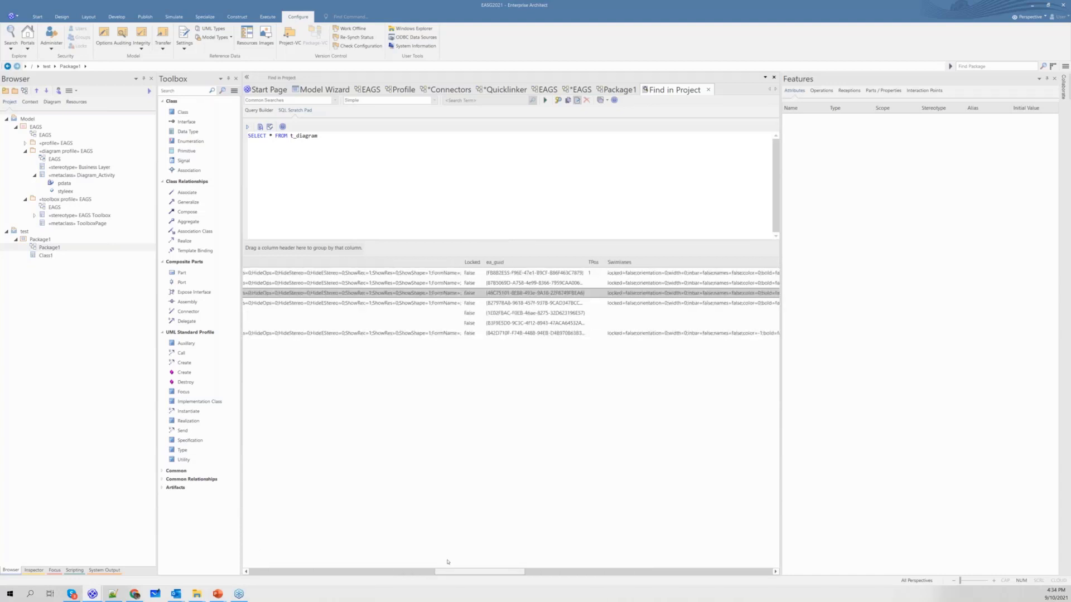
scroll(469, 301, left, 3)
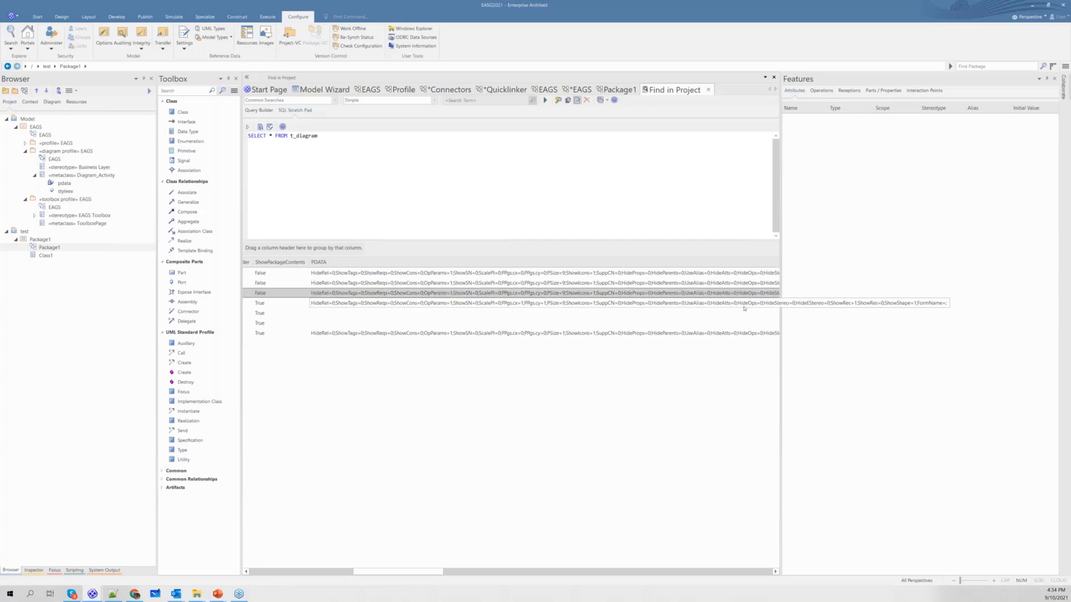
Step: Check the connector and element options in the Package1 diagram's properties, cancel without changes, and return to the query results
click(616, 89)
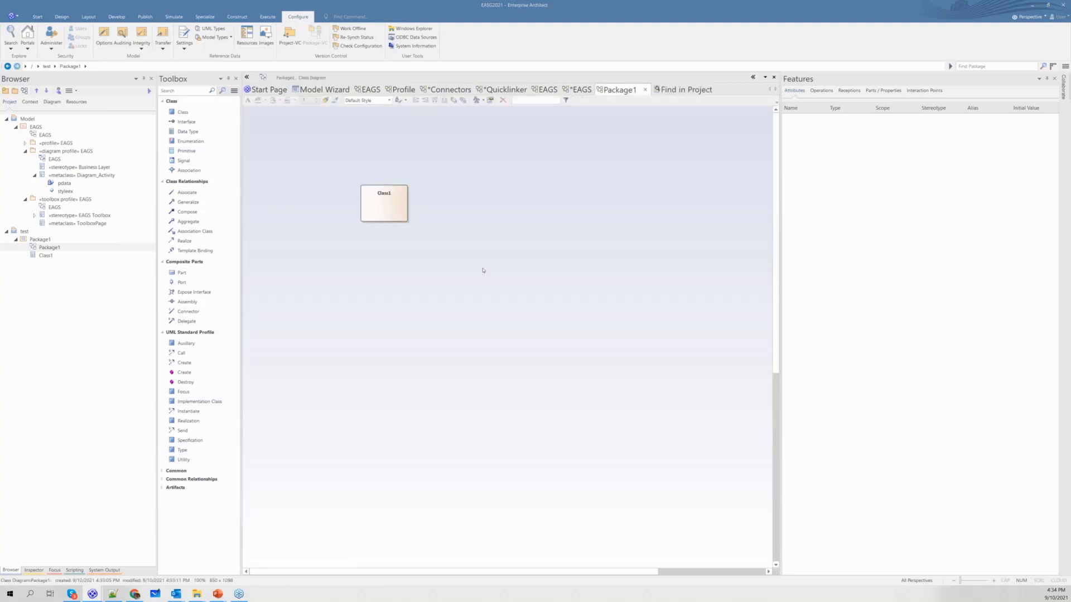
double_click(483, 271)
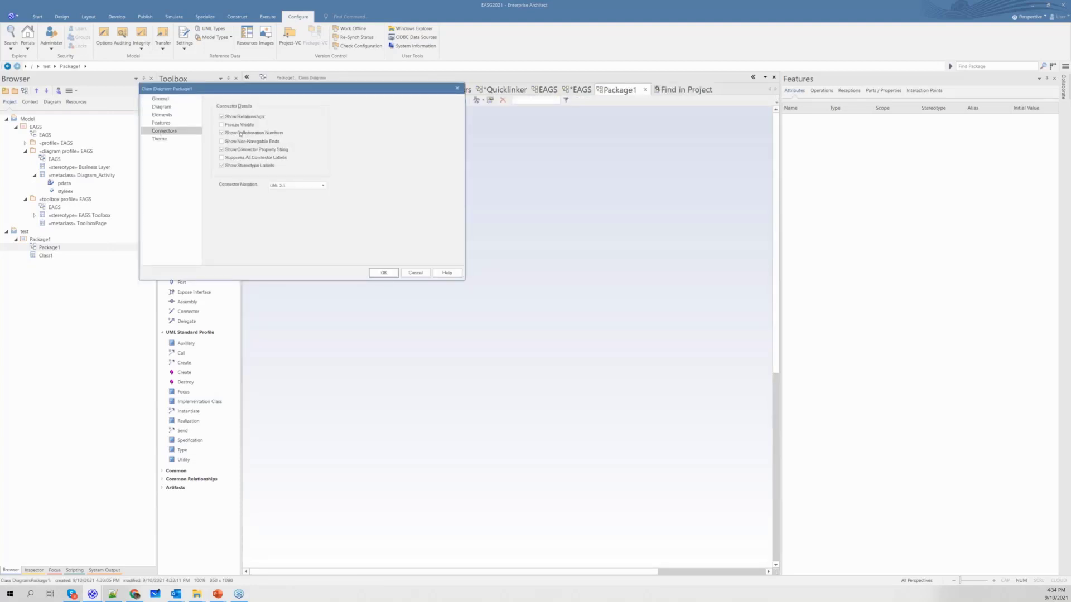
click(162, 115)
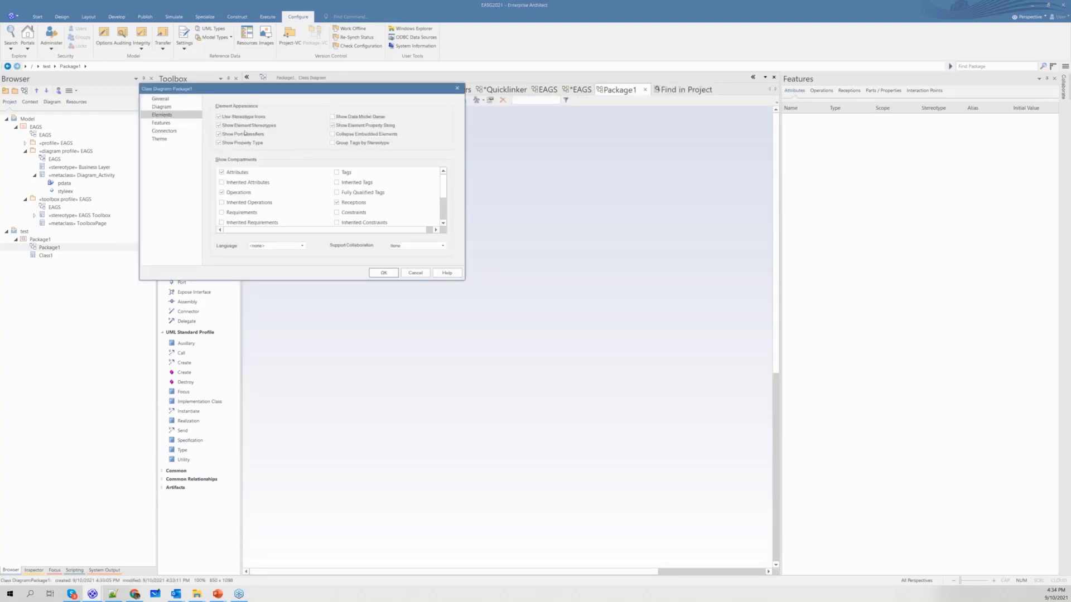
click(415, 272)
click(683, 93)
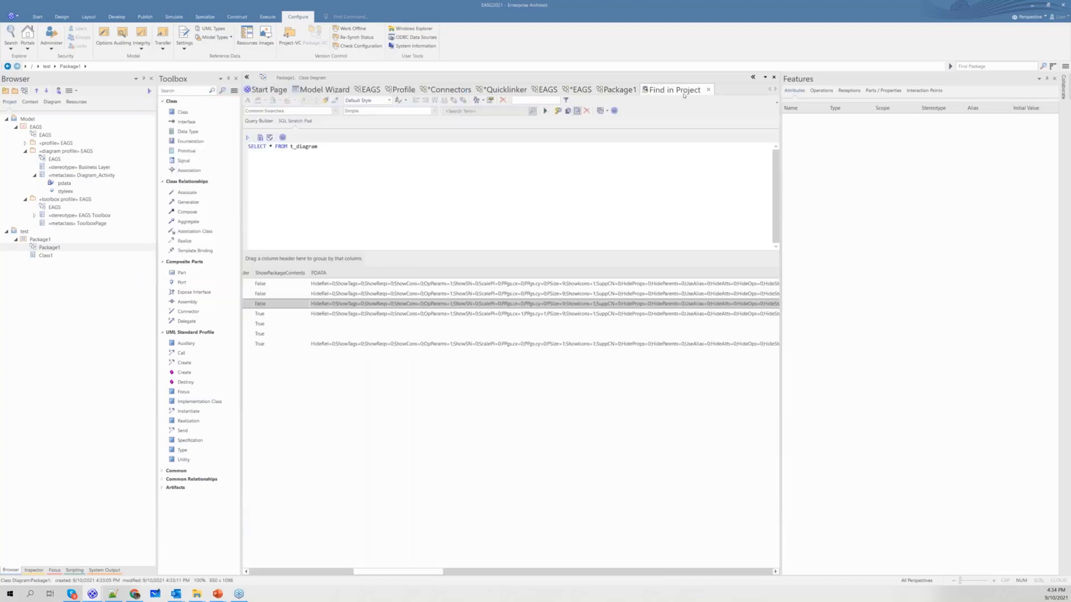
Step: Turn off Show Element Stereotypes in the Package1 diagram's element properties and apply the change
drag(421, 572, 438, 580)
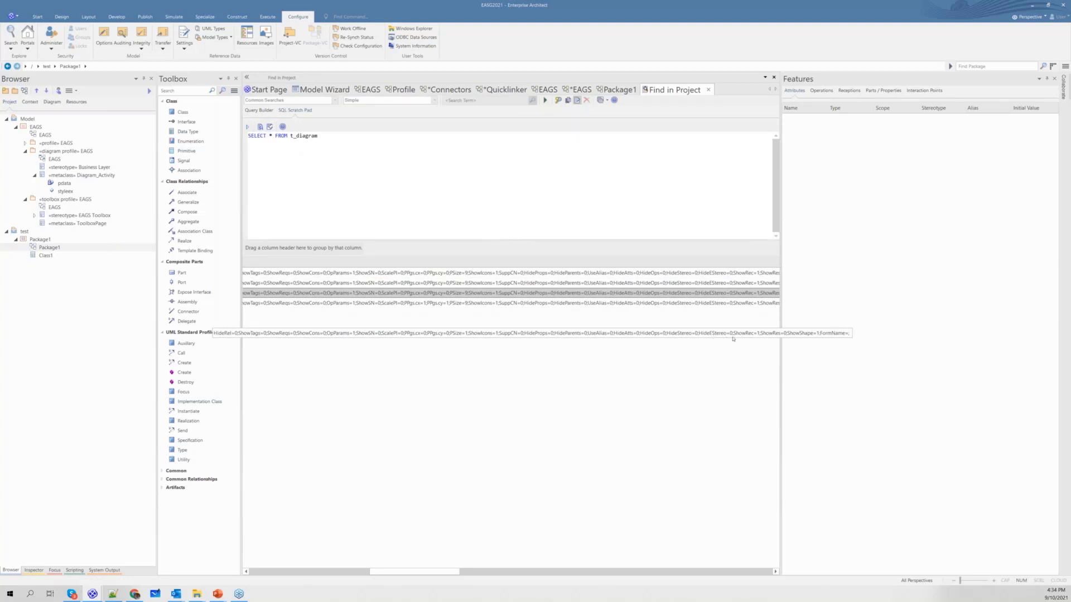
click(617, 89)
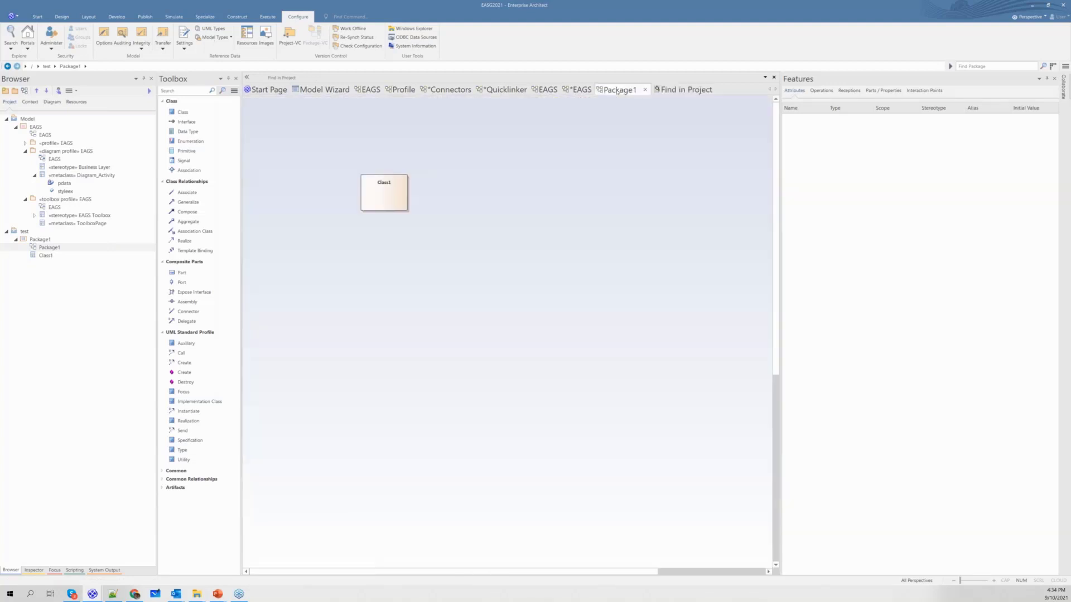
double_click(460, 325)
click(189, 115)
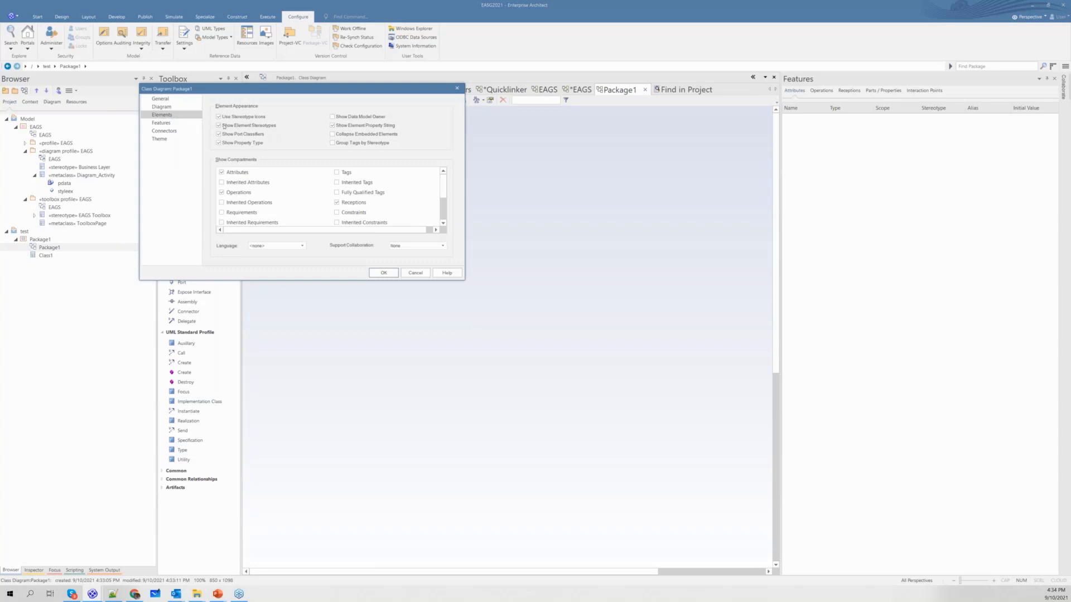
click(218, 125)
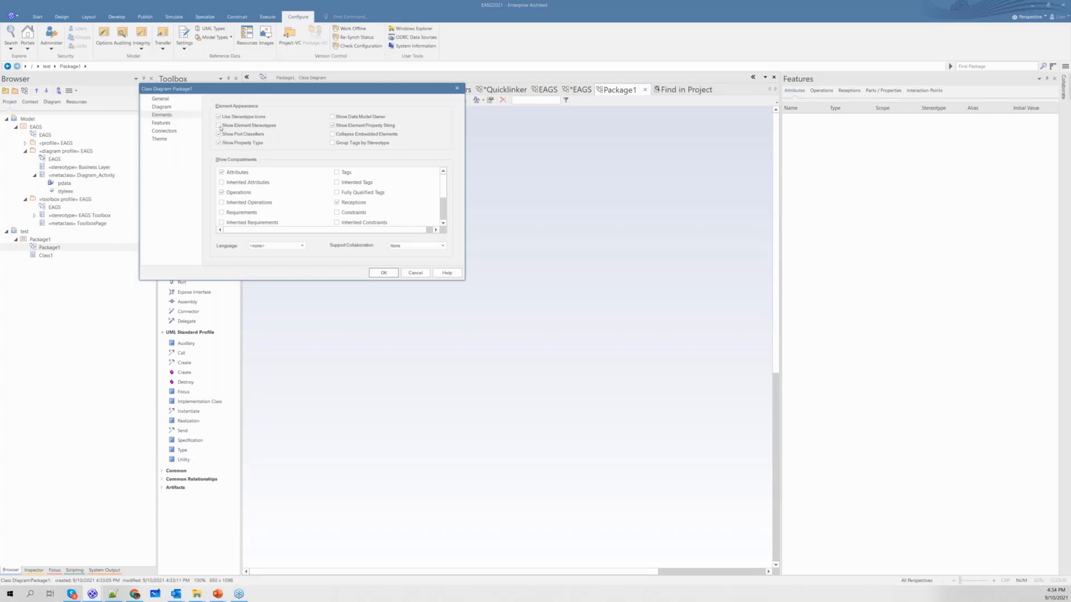
click(398, 275)
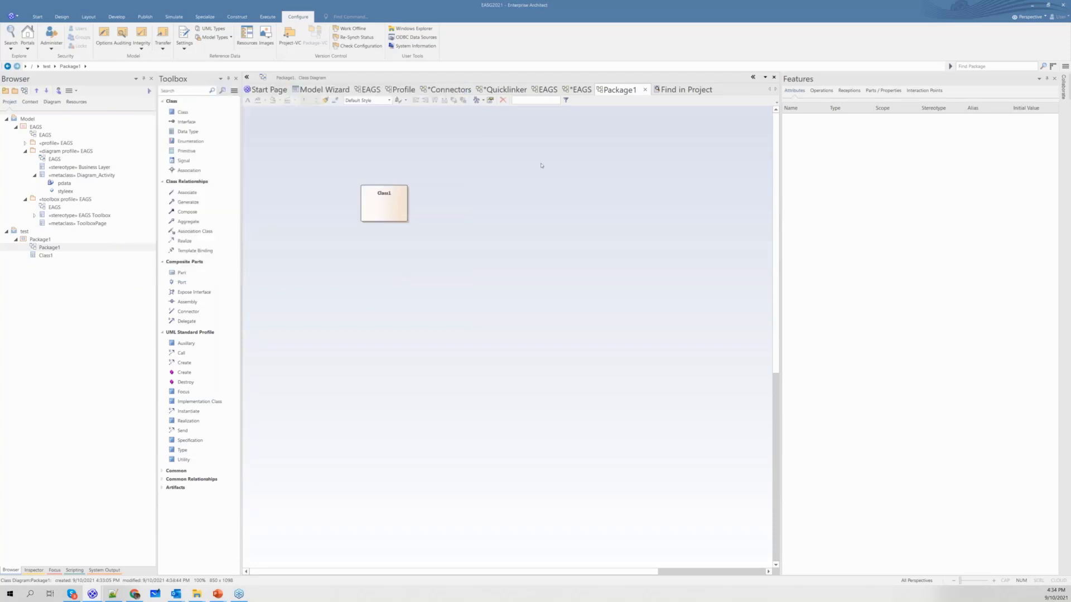
Step: Rerun the t_diagram query and examine the HideEStereo setting in the PDATA value of the Package1 diagram's row
click(670, 89)
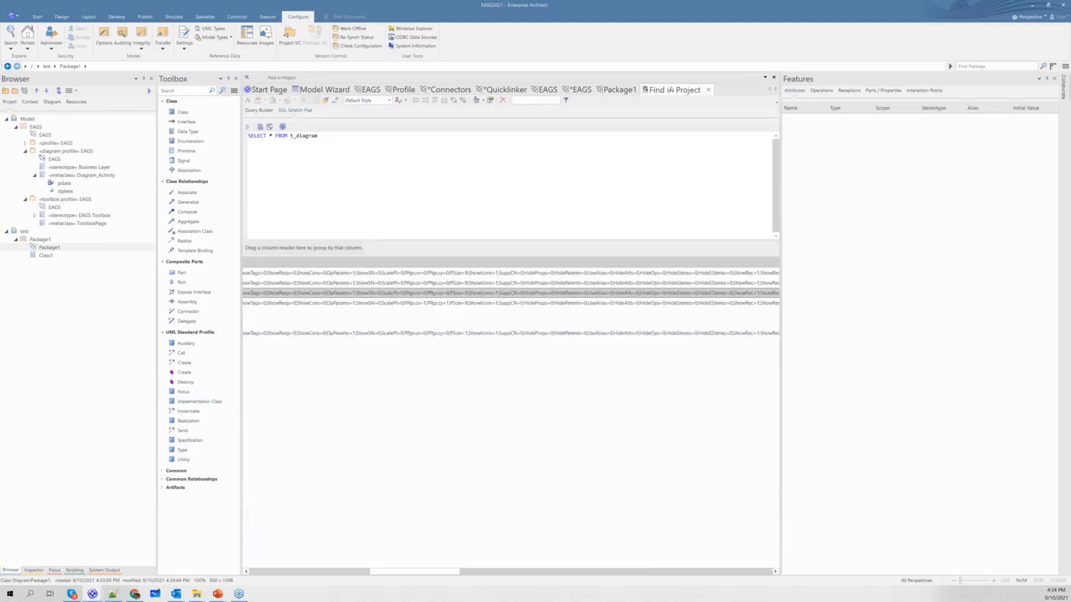
click(616, 89)
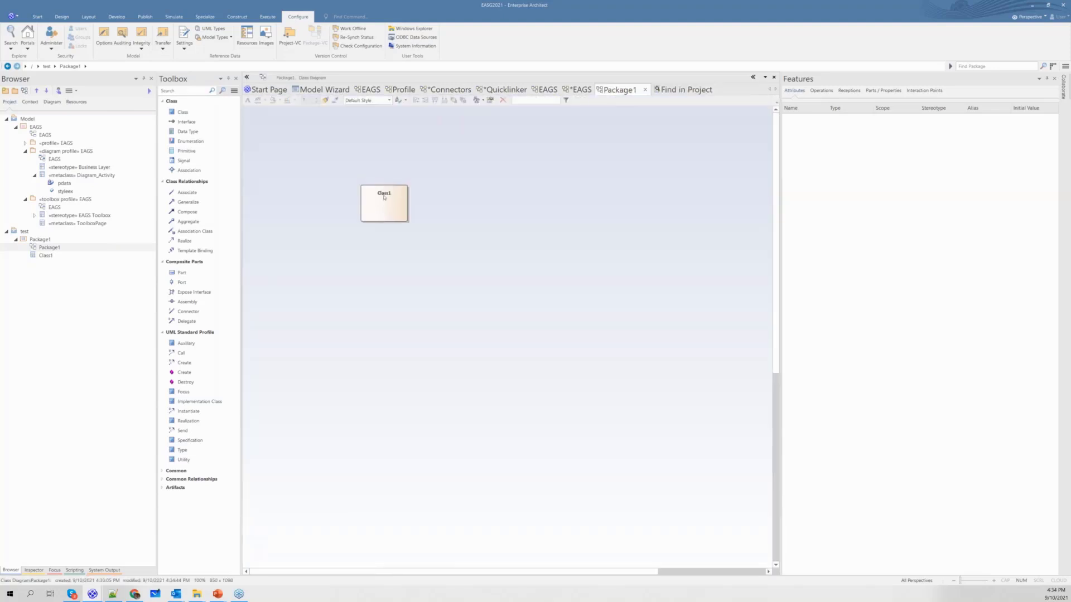
click(673, 90)
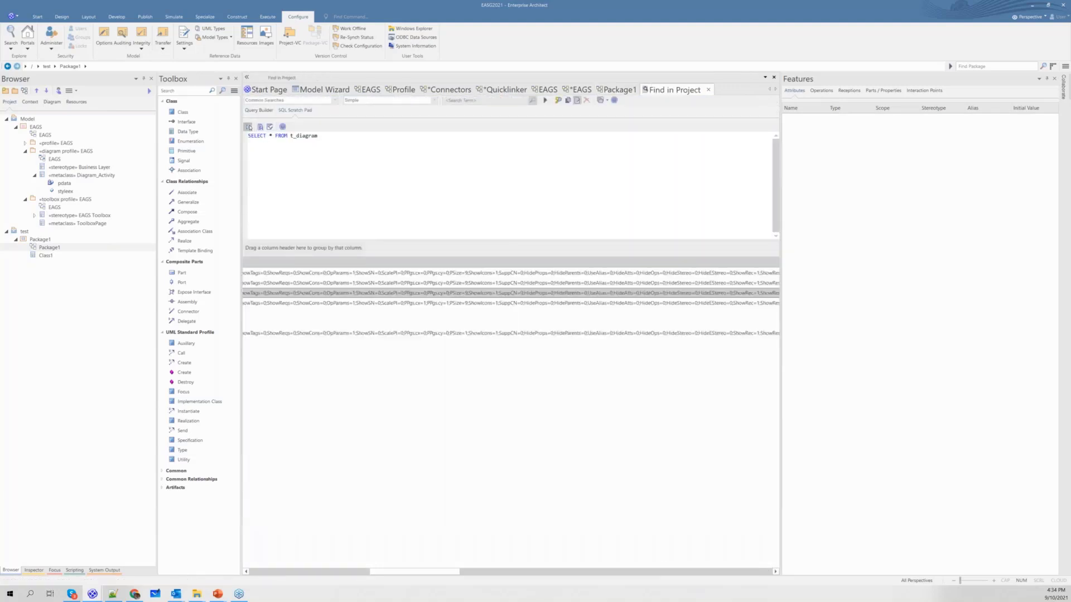
drag(327, 573, 449, 594)
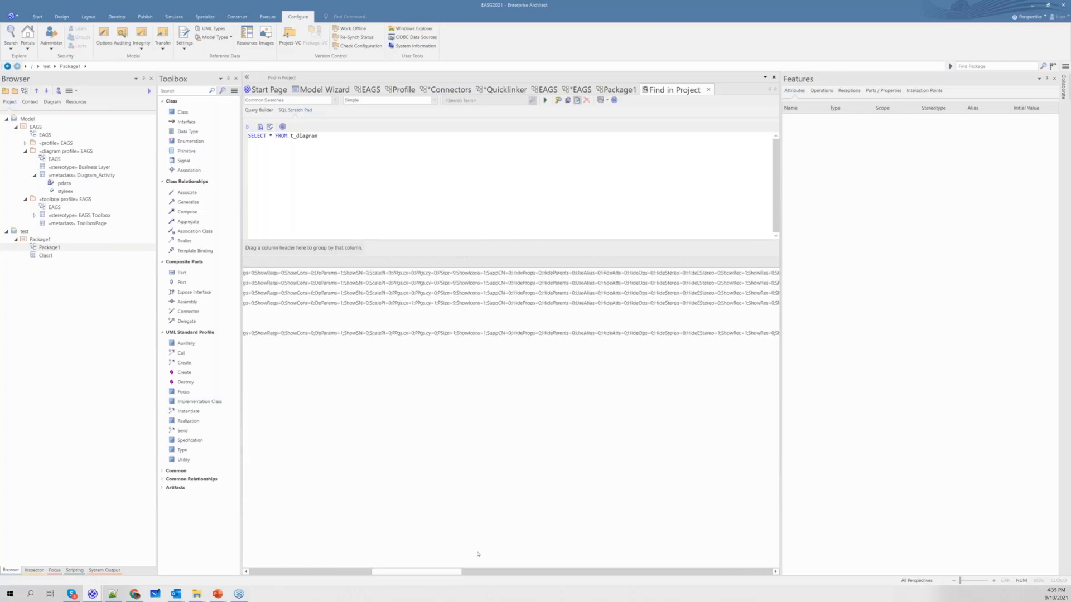
click(703, 335)
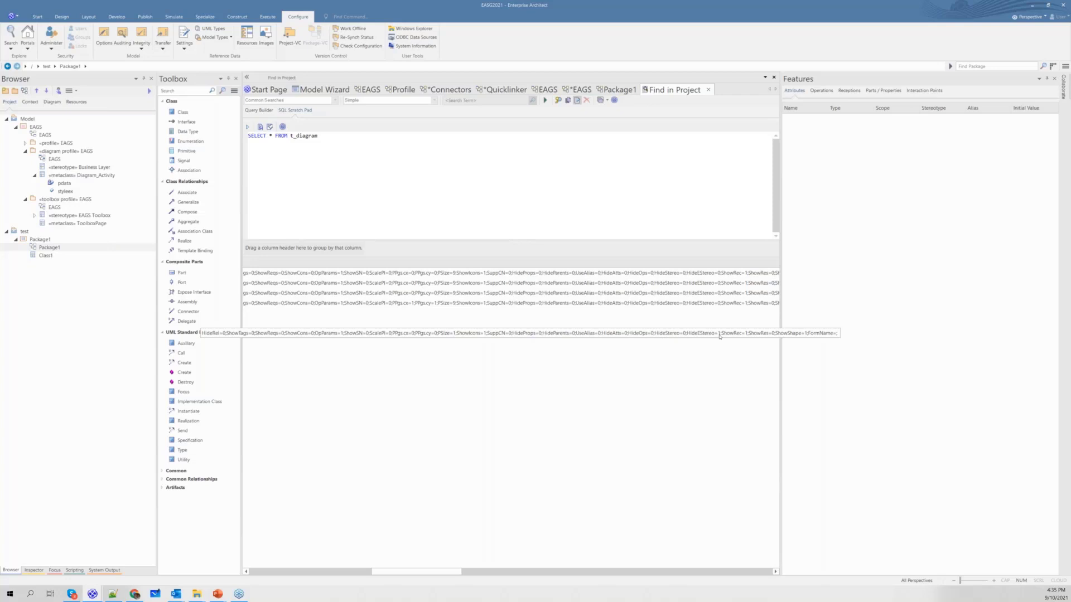
click(696, 334)
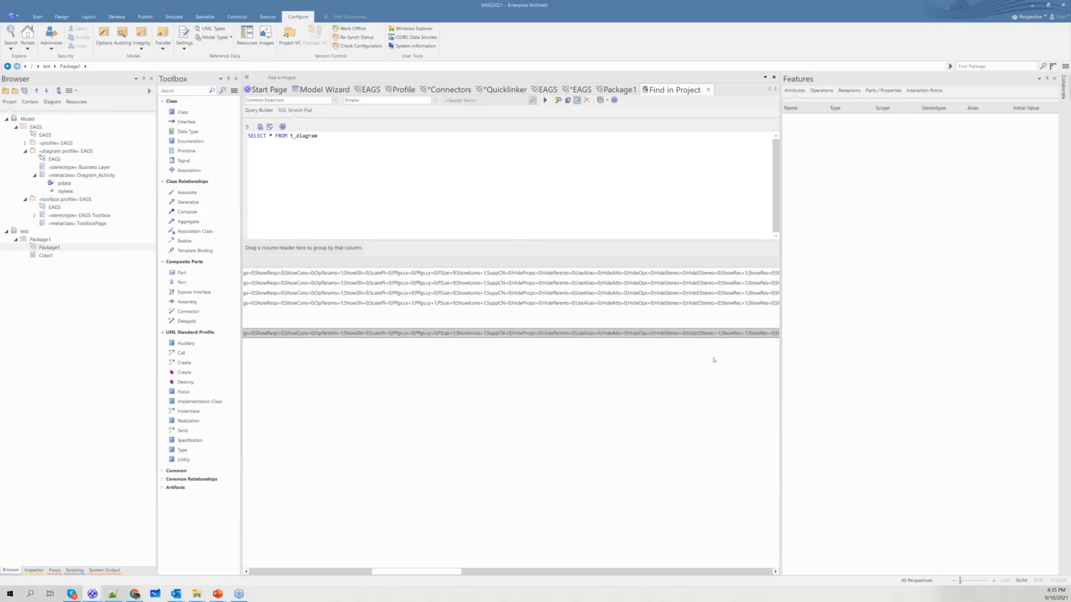
Step: Close the Find in Project view and the Package1 diagram
click(708, 90)
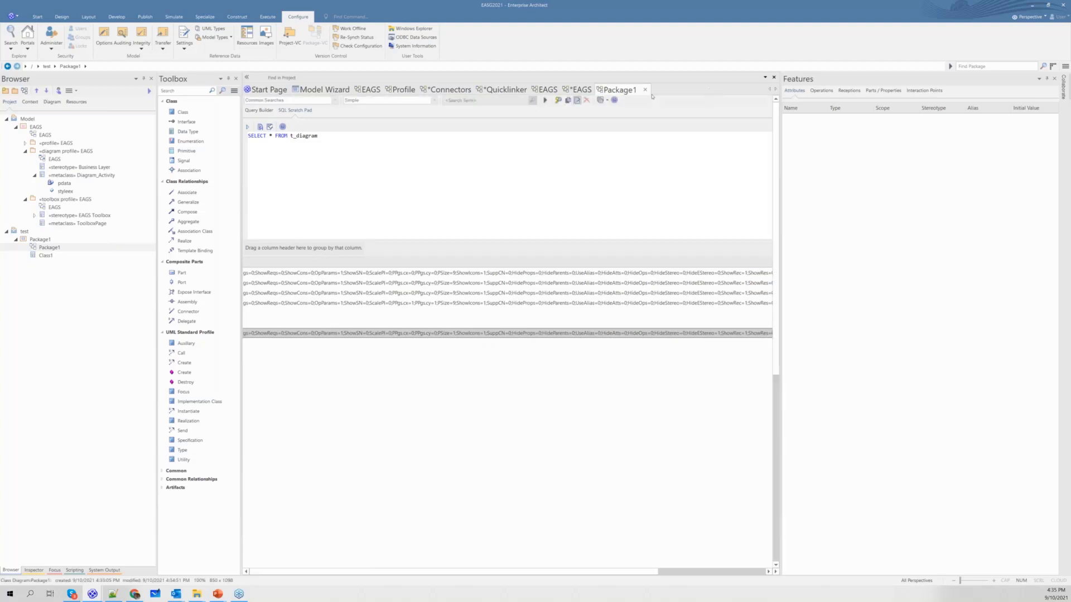
click(645, 91)
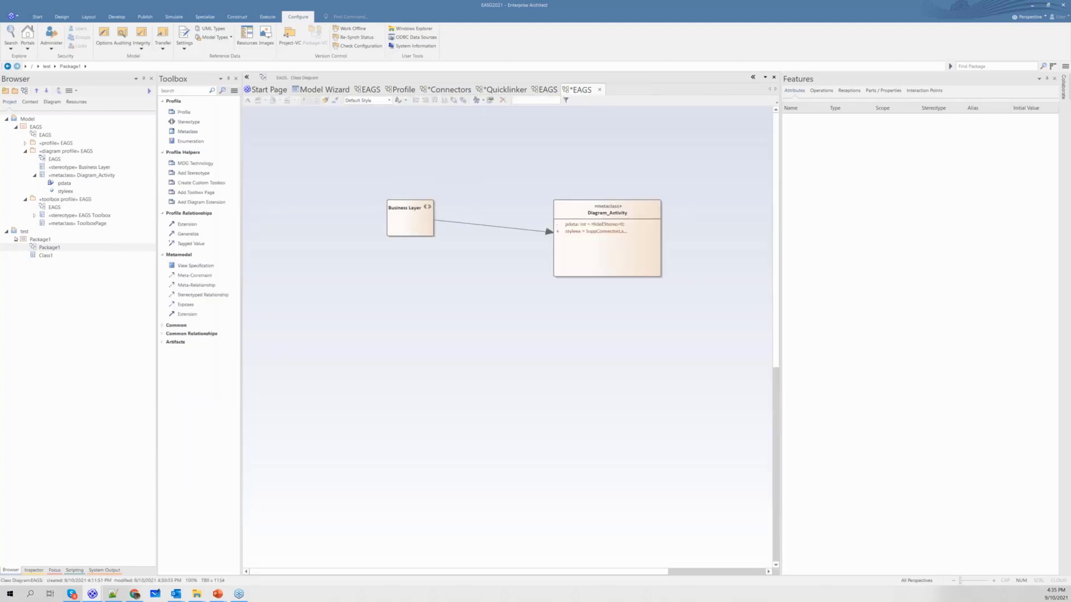
Step: Try to delete the test project root while it still contains Package1
click(7, 232)
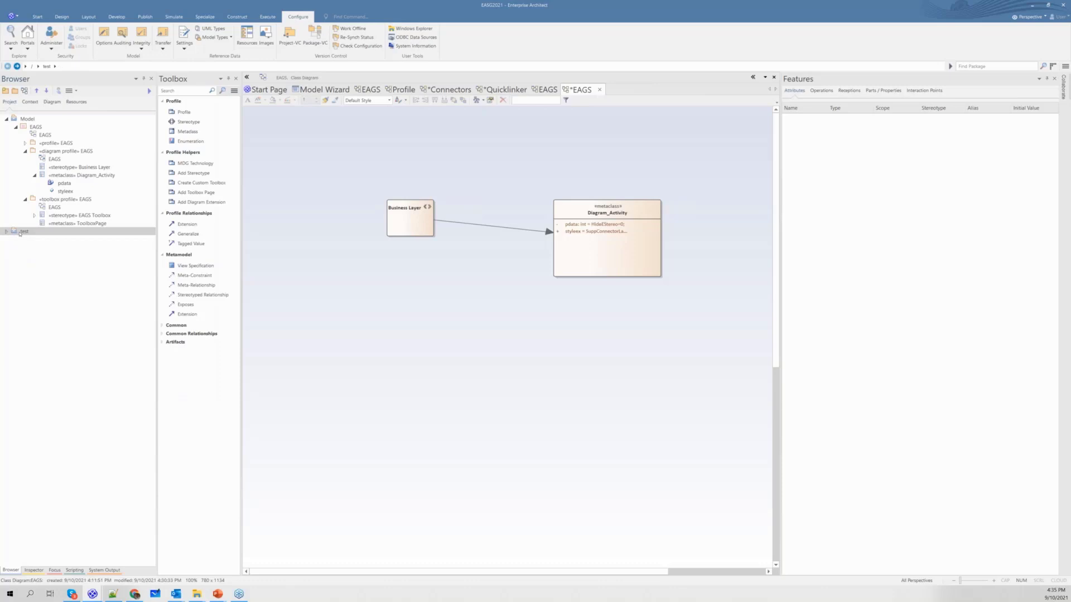
right_click(20, 233)
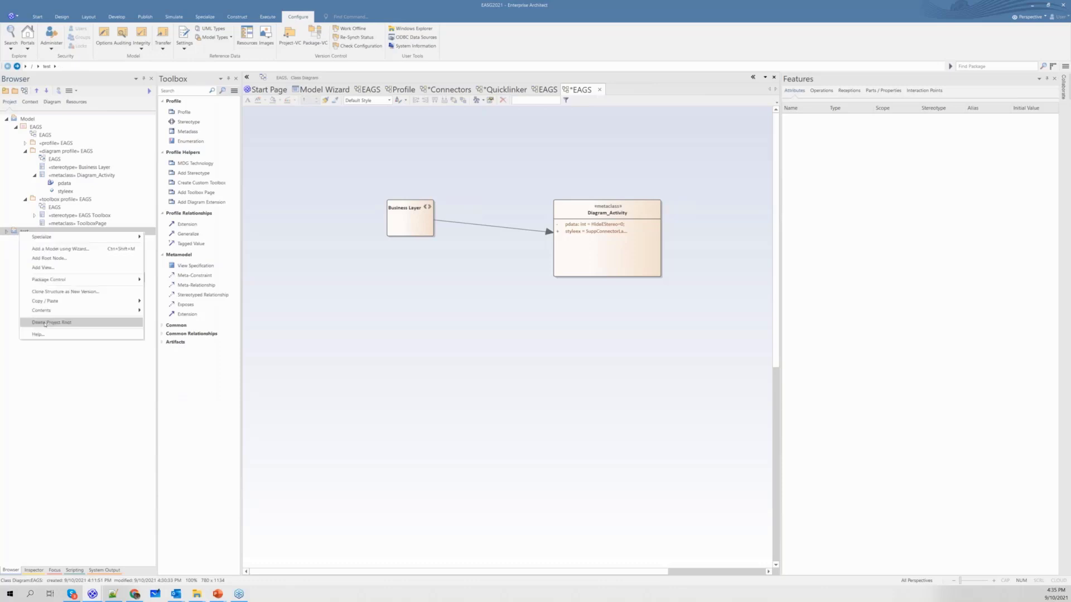
click(45, 323)
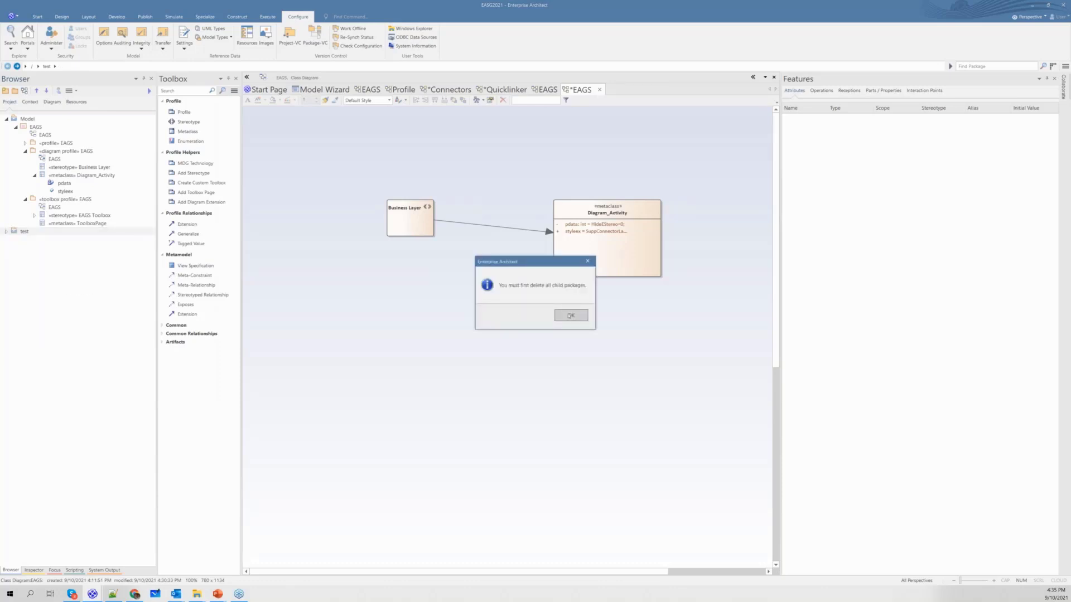
click(571, 315)
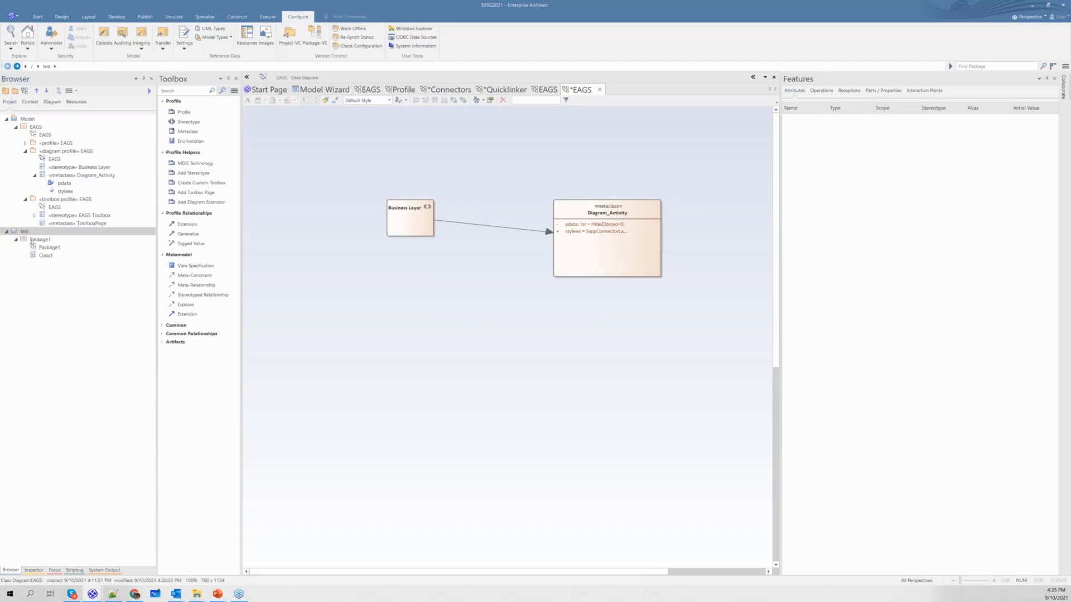
Step: Delete Package1 from the test project root
click(33, 242)
right_click(32, 242)
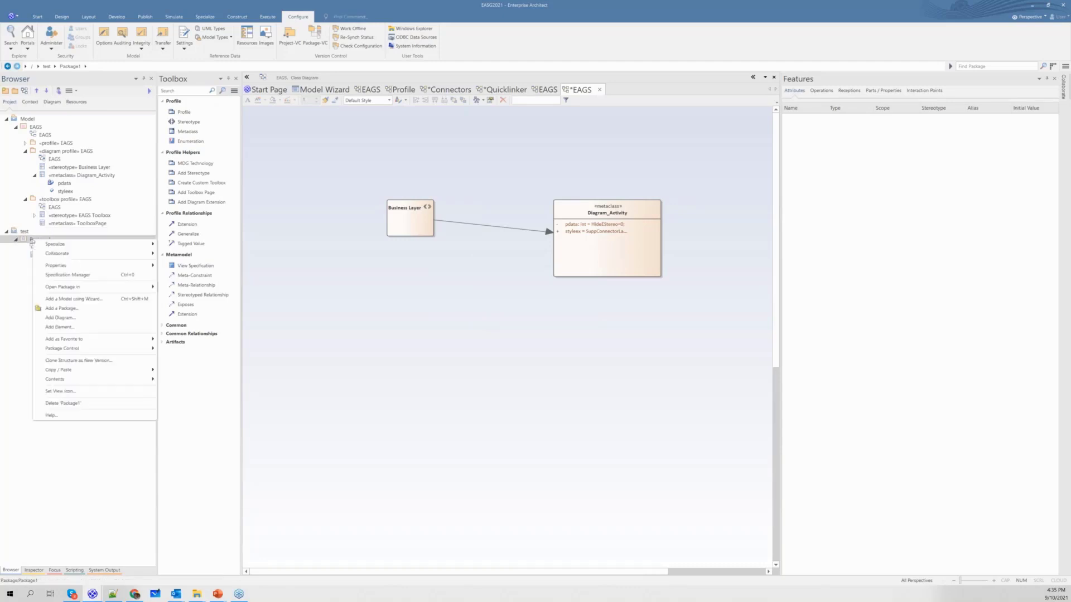
click(78, 403)
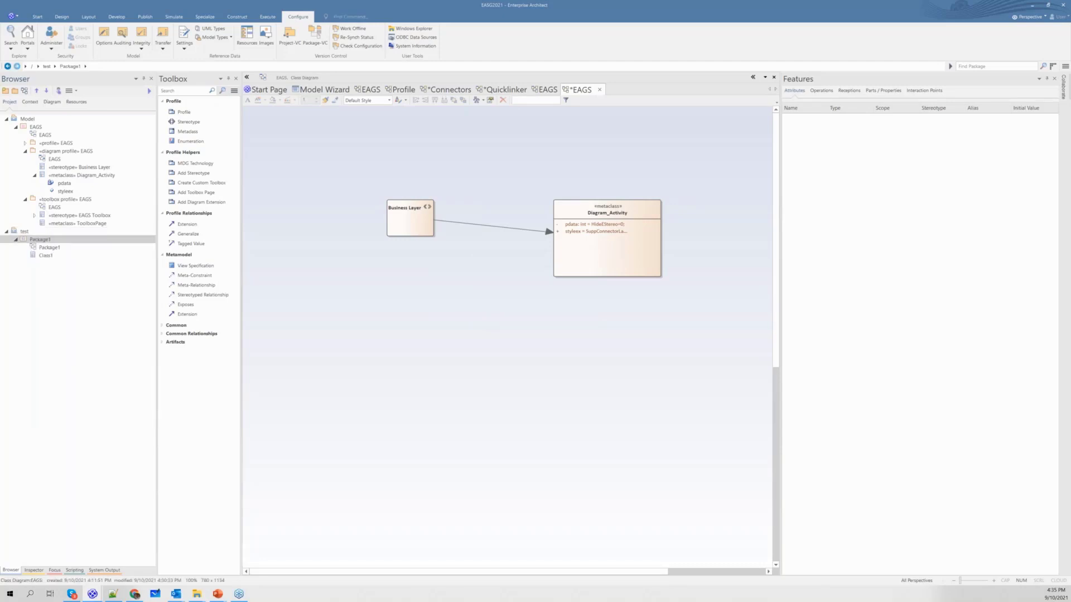
click(550, 318)
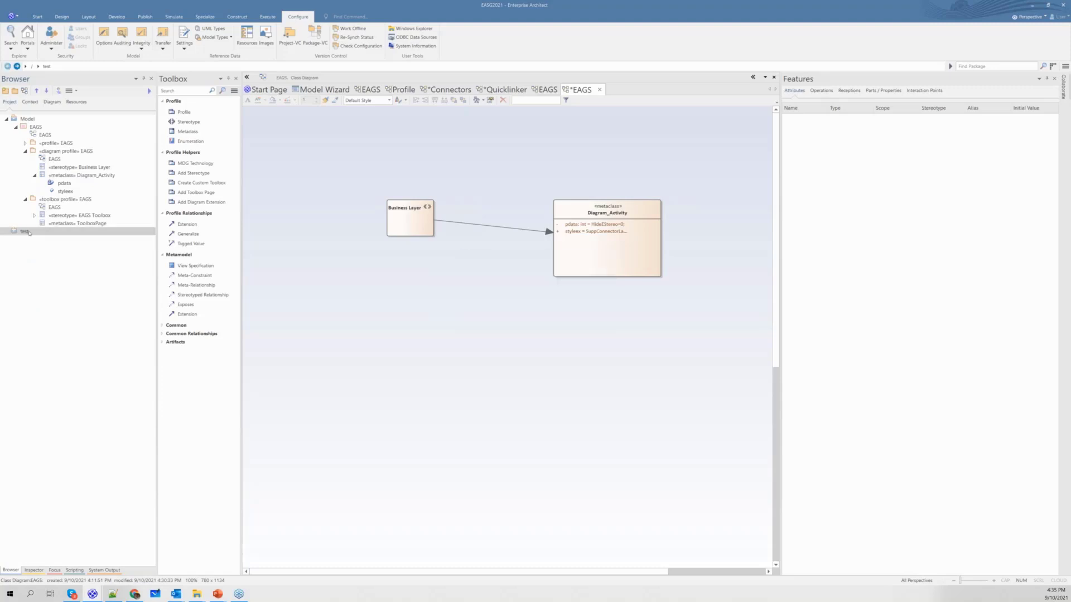
Step: Delete the emptied test project root from the model
right_click(29, 232)
click(69, 320)
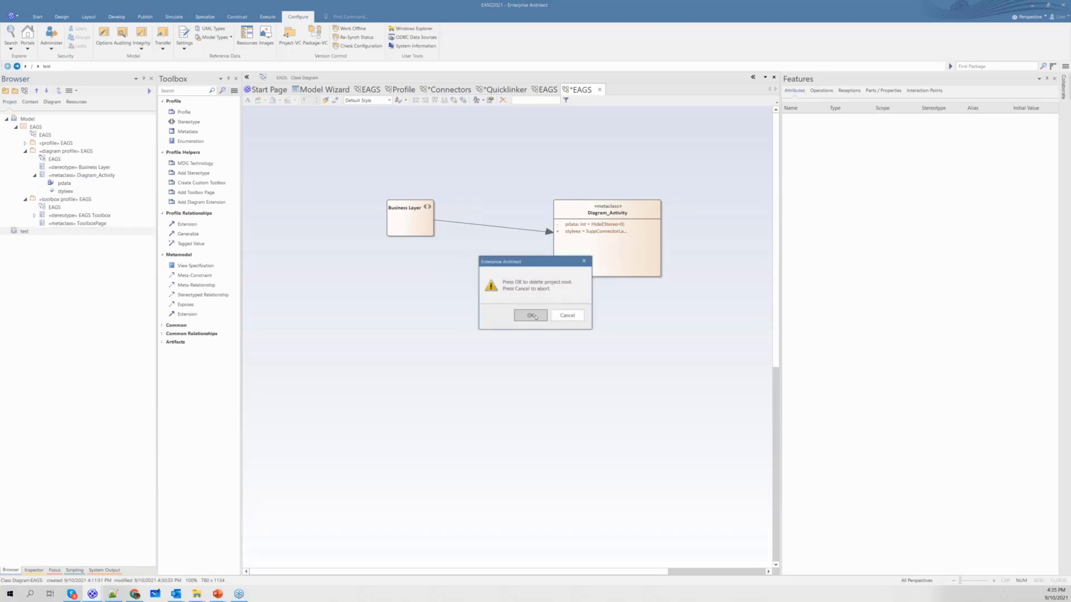
key(Return)
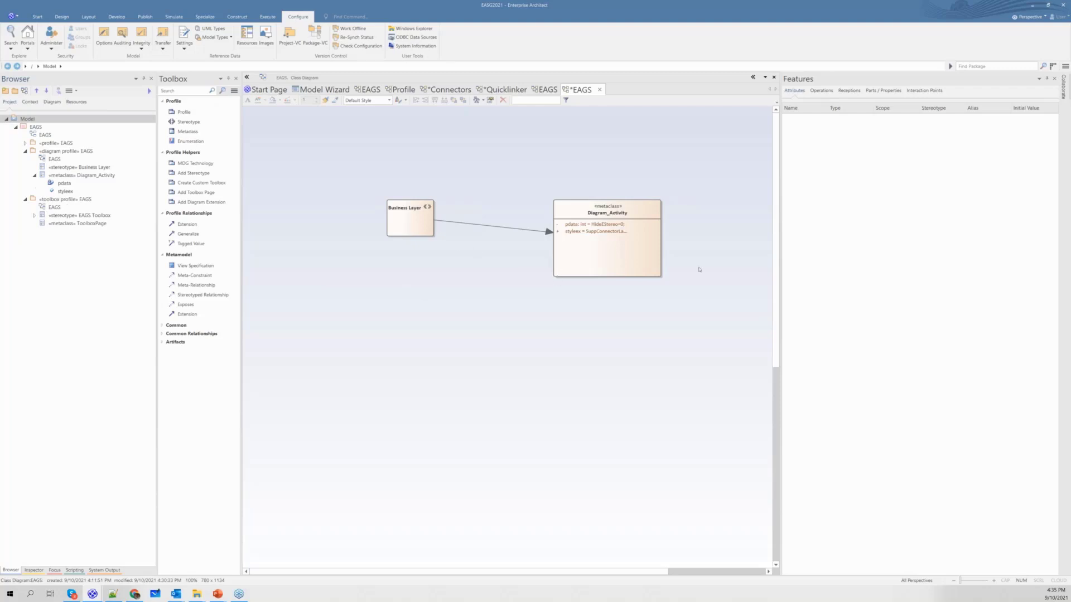
Step: Add a UML Structural Class diagram named View specification to the «profile» EAGS package, and save all open diagrams
click(27, 151)
click(25, 159)
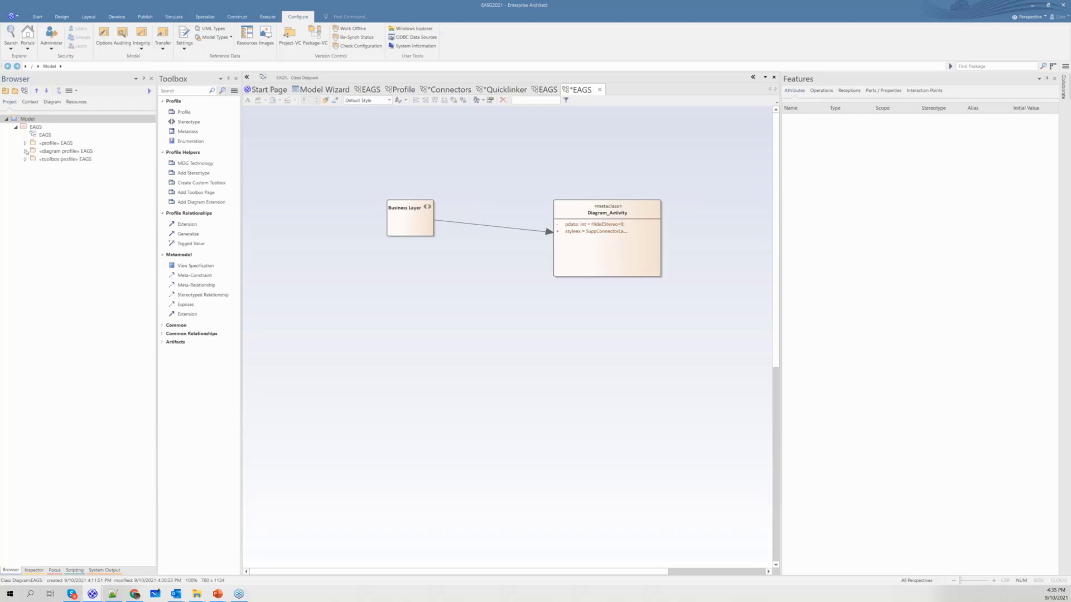
click(25, 144)
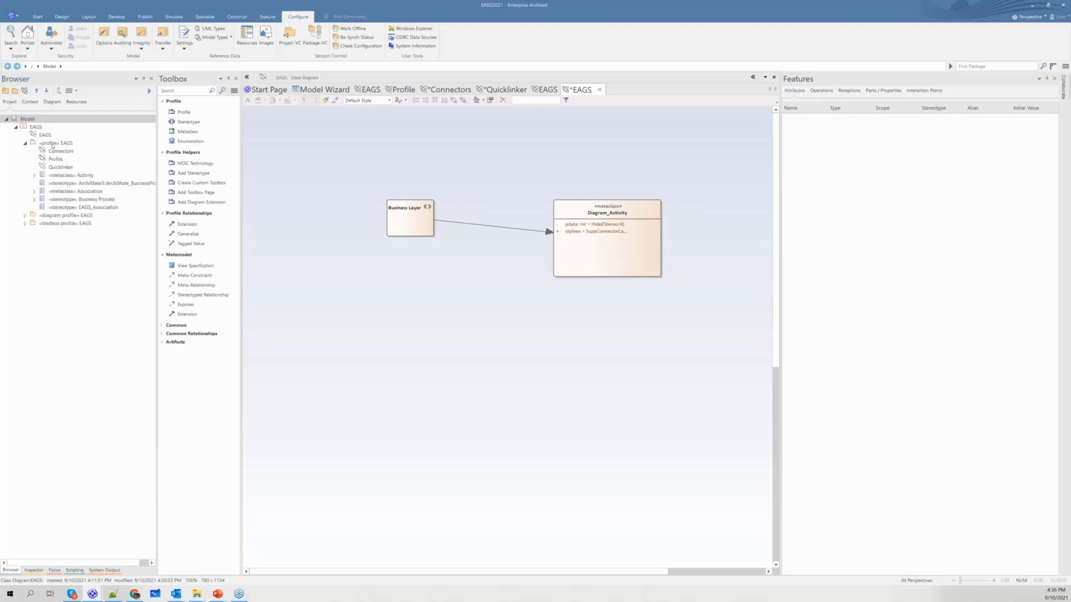
click(52, 144)
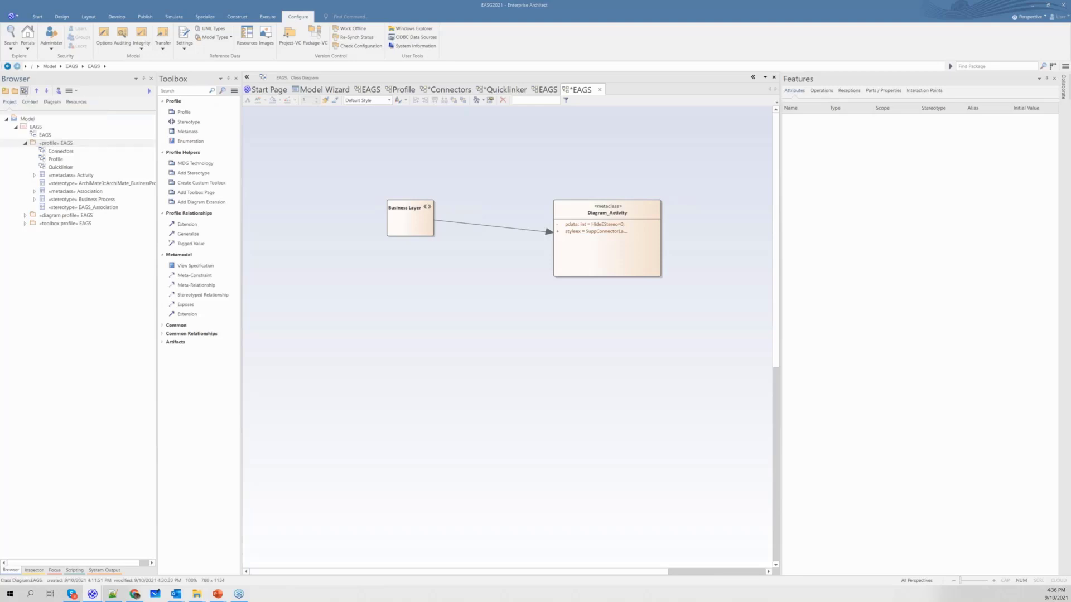
text(W)
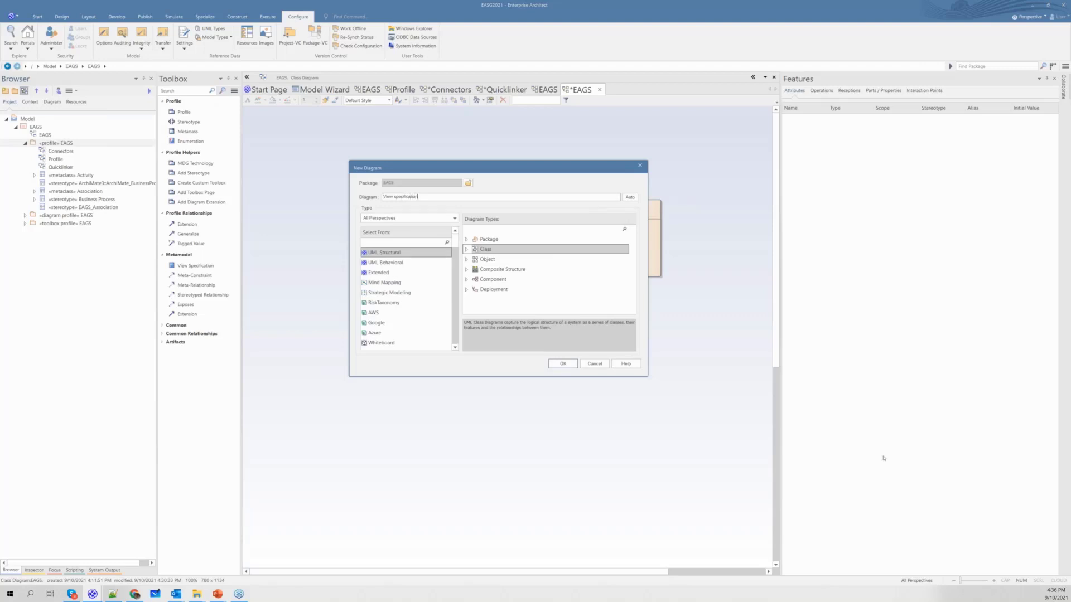
click(569, 365)
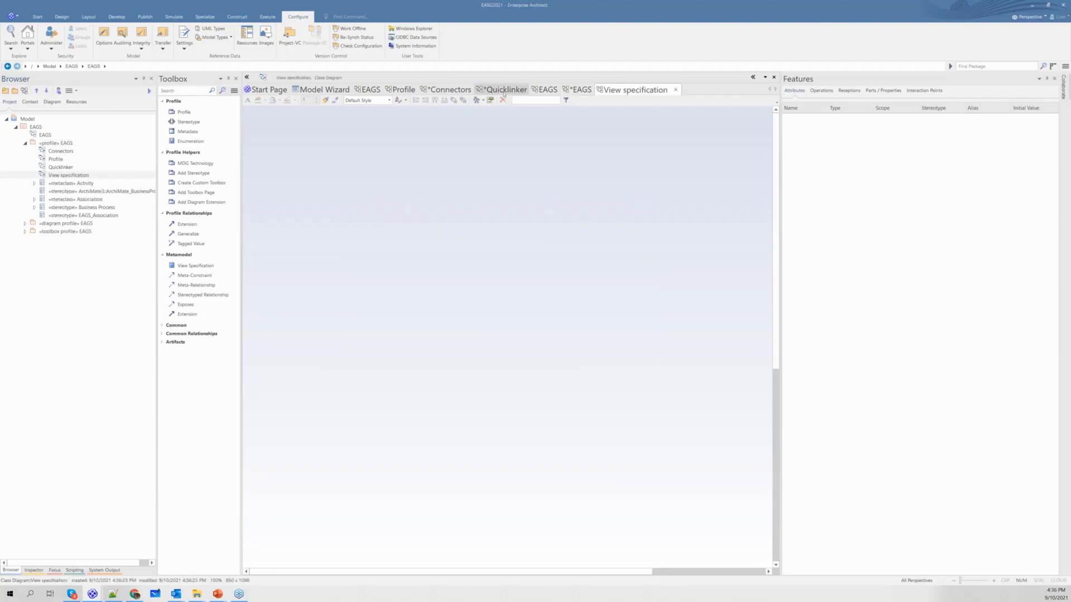
right_click(631, 91)
click(658, 104)
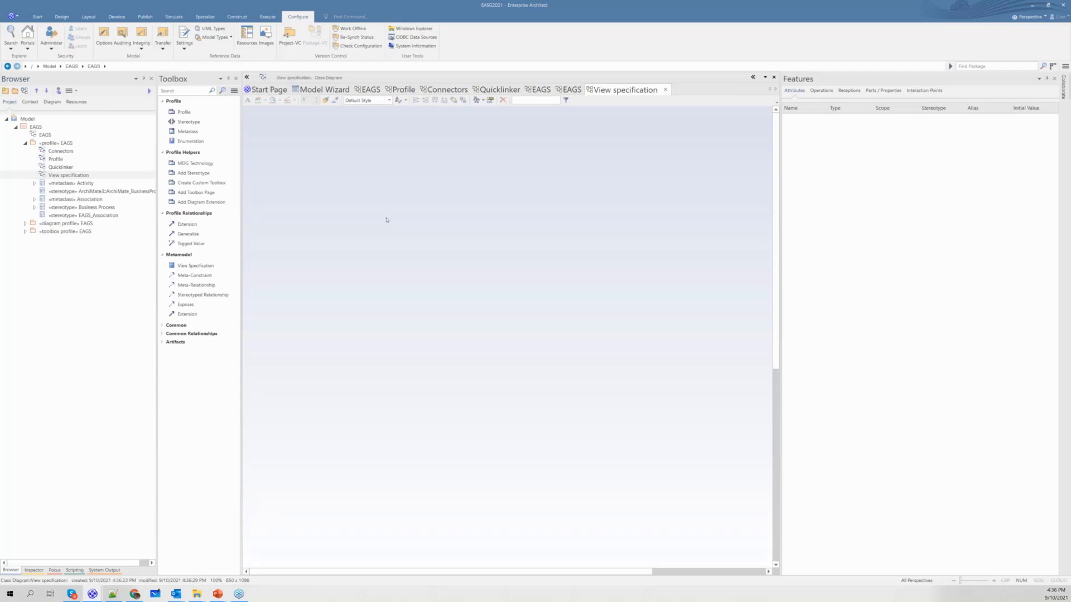
Step: Place the Business Layer stereotype from the diagram profile on the View specification diagram as a link, positioned near the canvas's upper middle
click(24, 224)
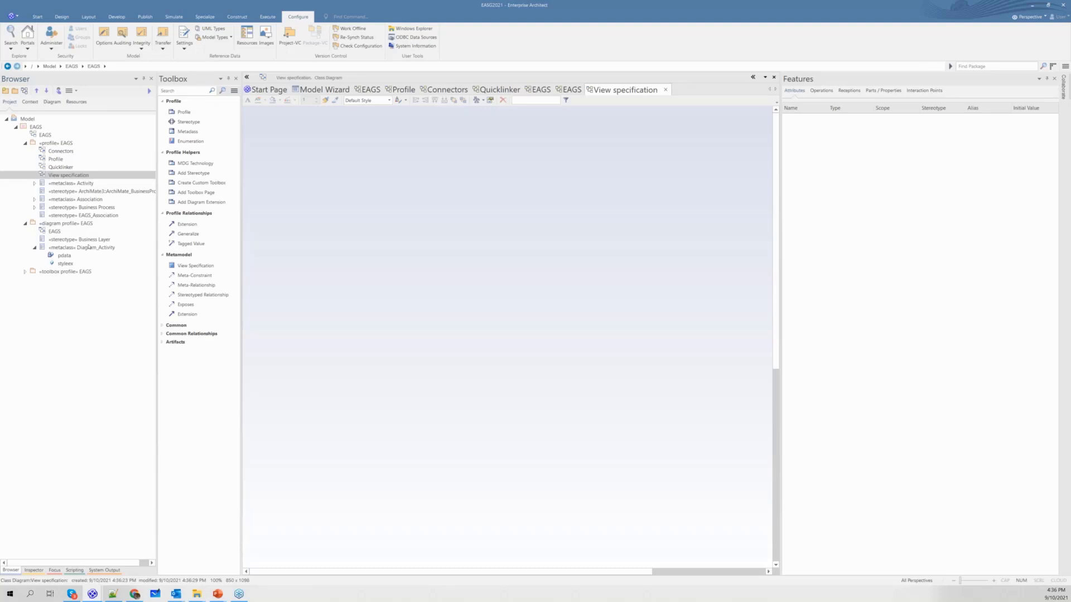
click(93, 240)
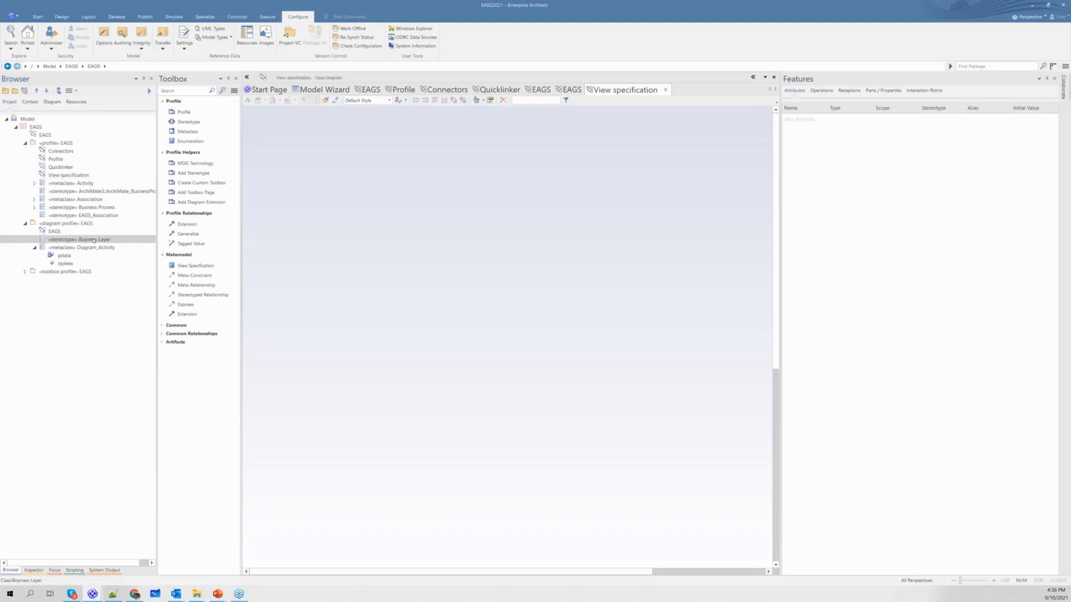
click(382, 215)
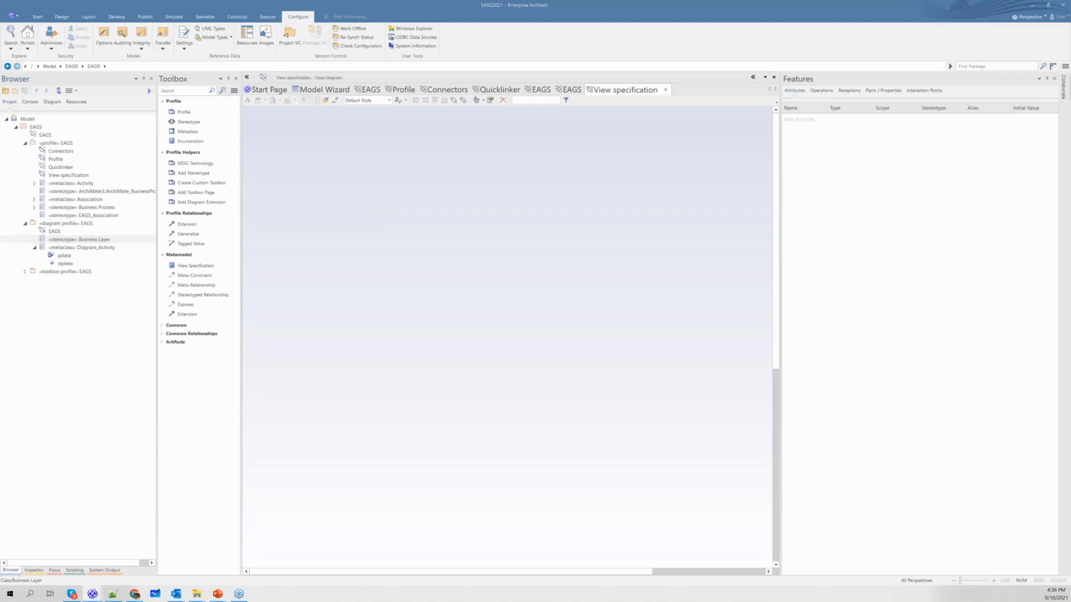
key(ctrl+v)
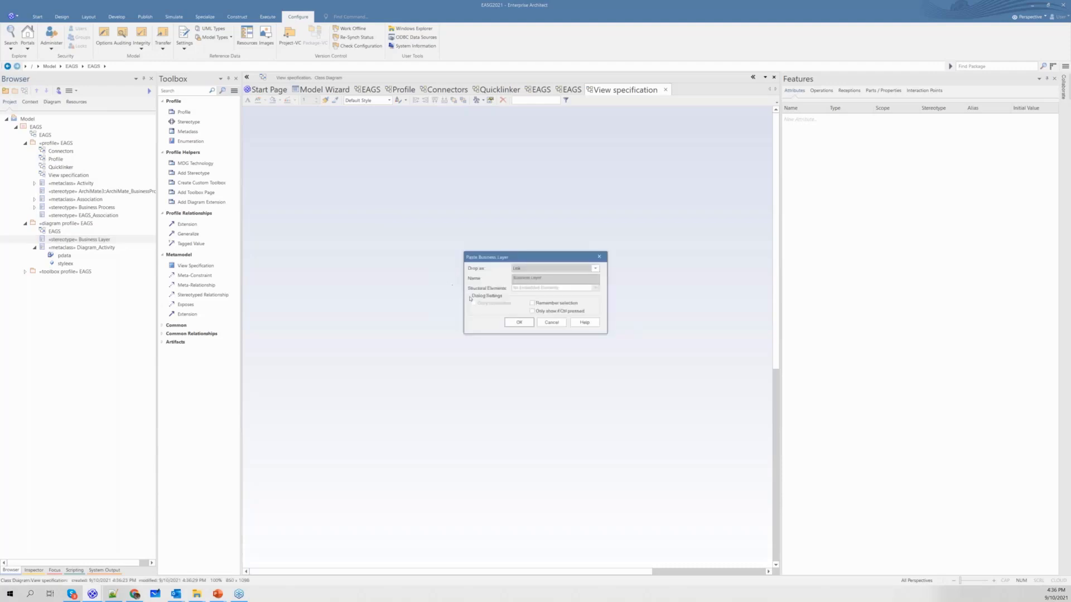
click(510, 324)
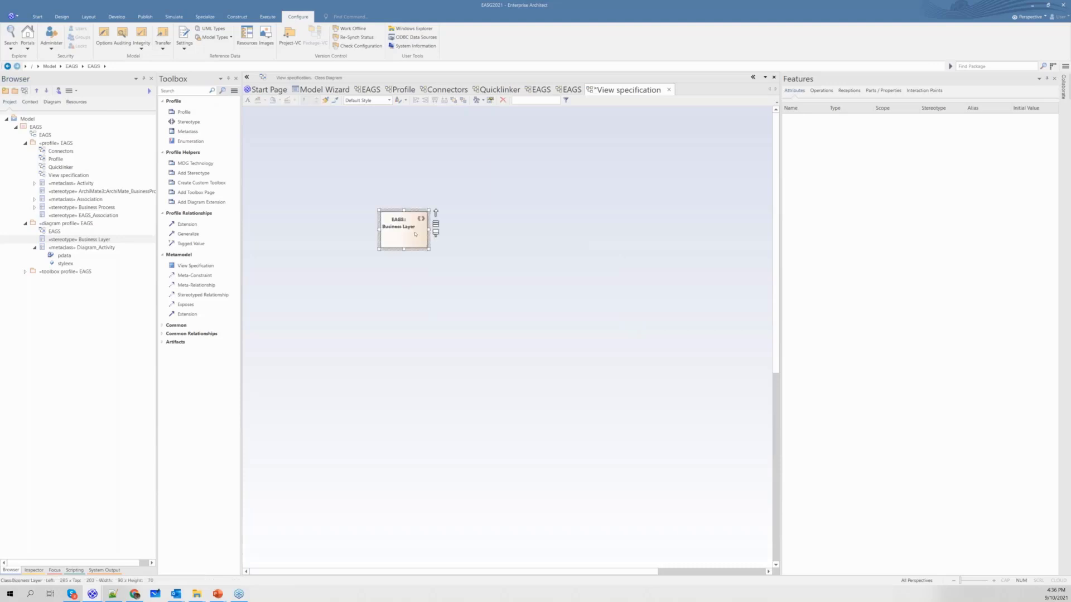
drag(415, 239, 483, 182)
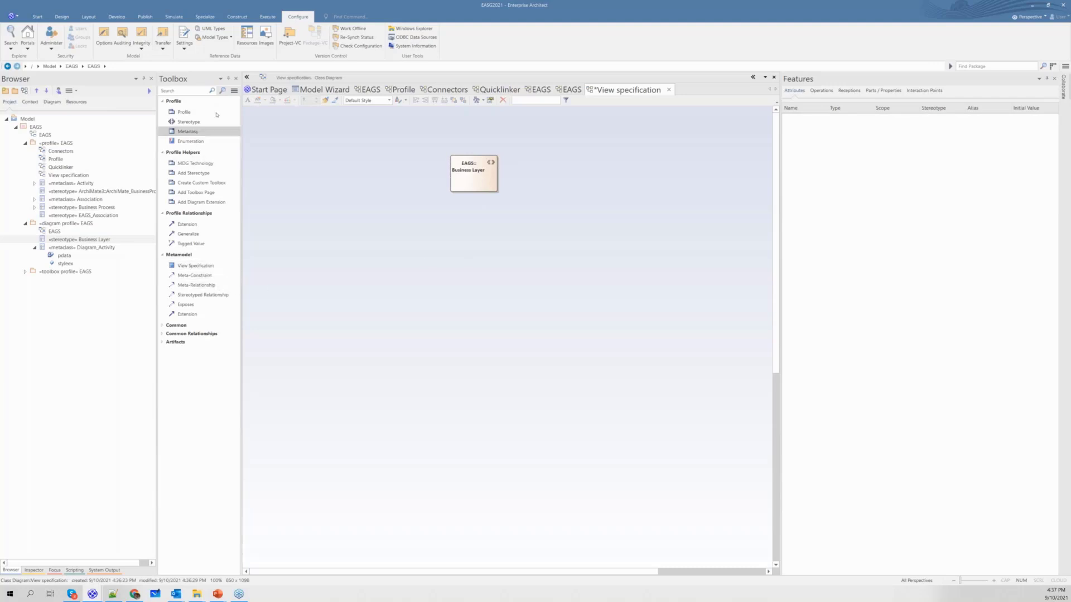
Step: Add a View Specification element named Business Layer1 below and to the left of the Business Layer stereotype
click(208, 269)
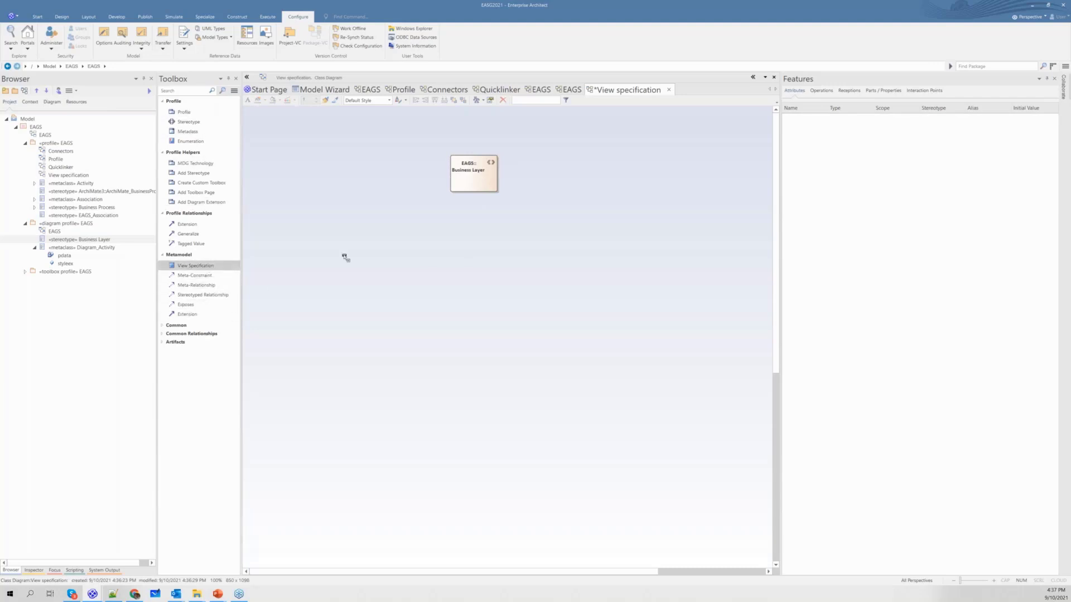
click(382, 249)
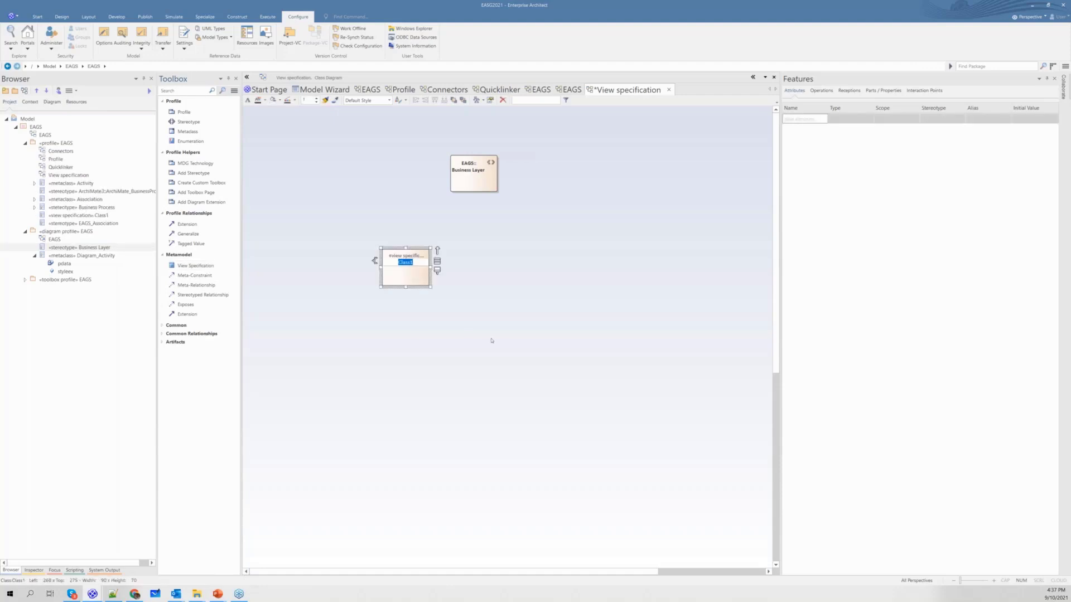
text(Business Layer1)
key(Return)
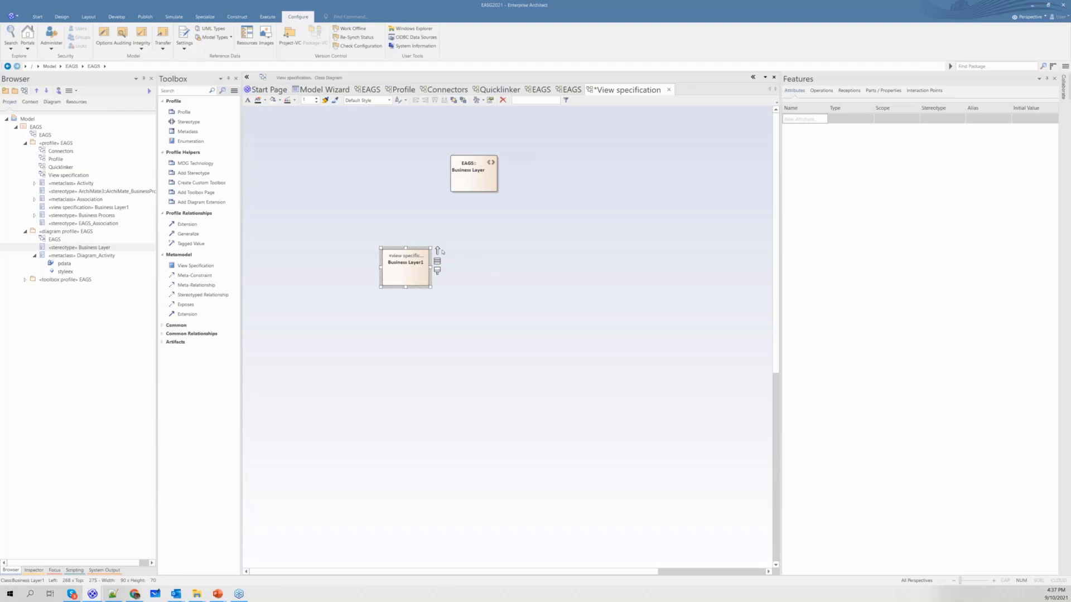
Step: Connect the Business Layer1 view specification to the Business Layer stereotype with an Extension relationship
drag(437, 250, 474, 180)
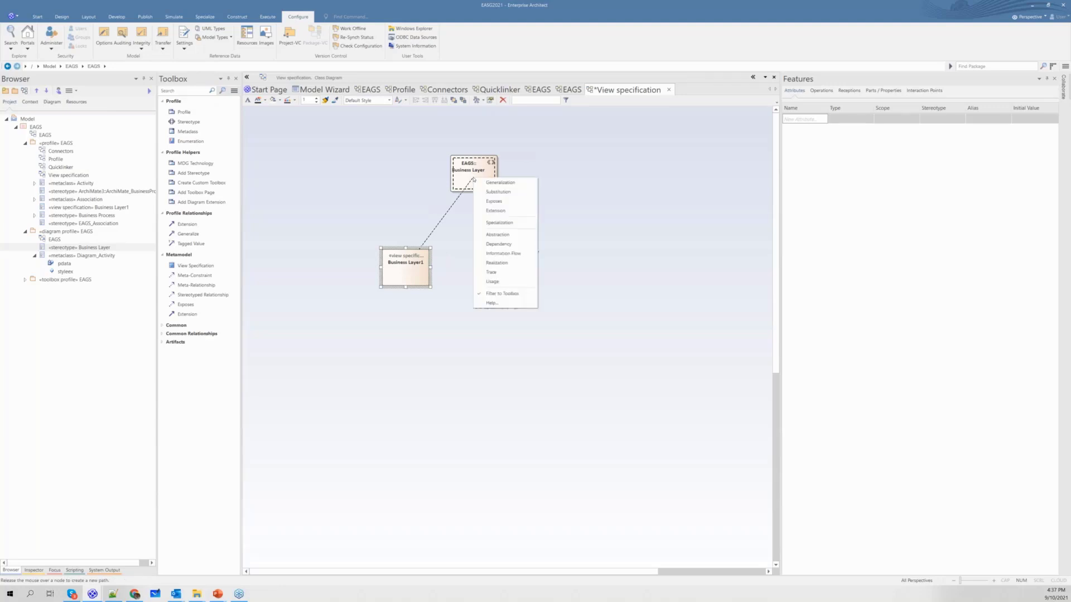
click(491, 211)
click(475, 288)
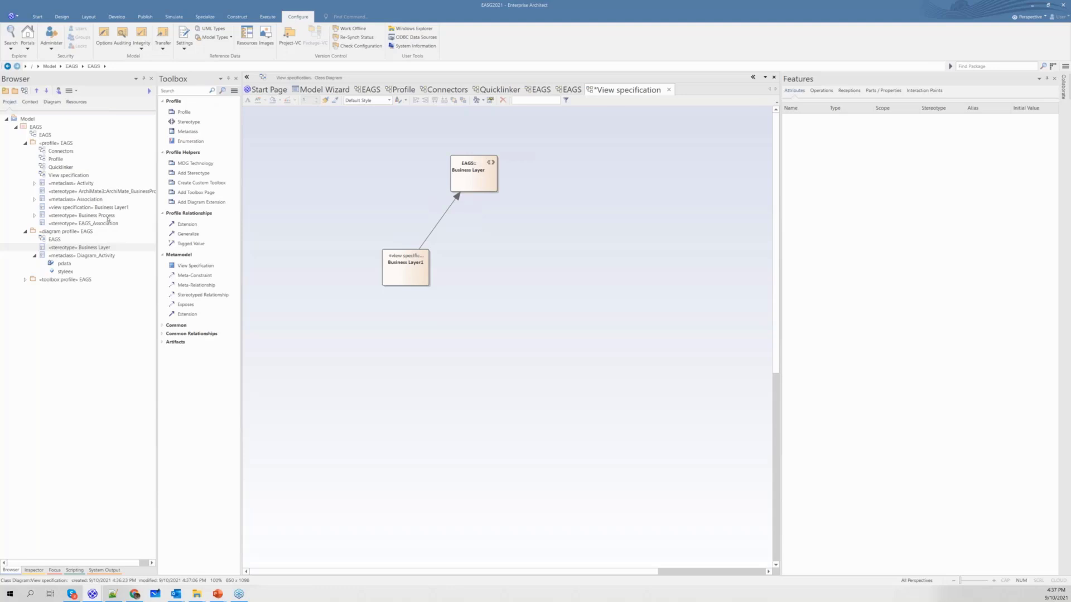
Step: Place the Business Process stereotype on the diagram as a link, below the Business Layer1 view specification
click(108, 217)
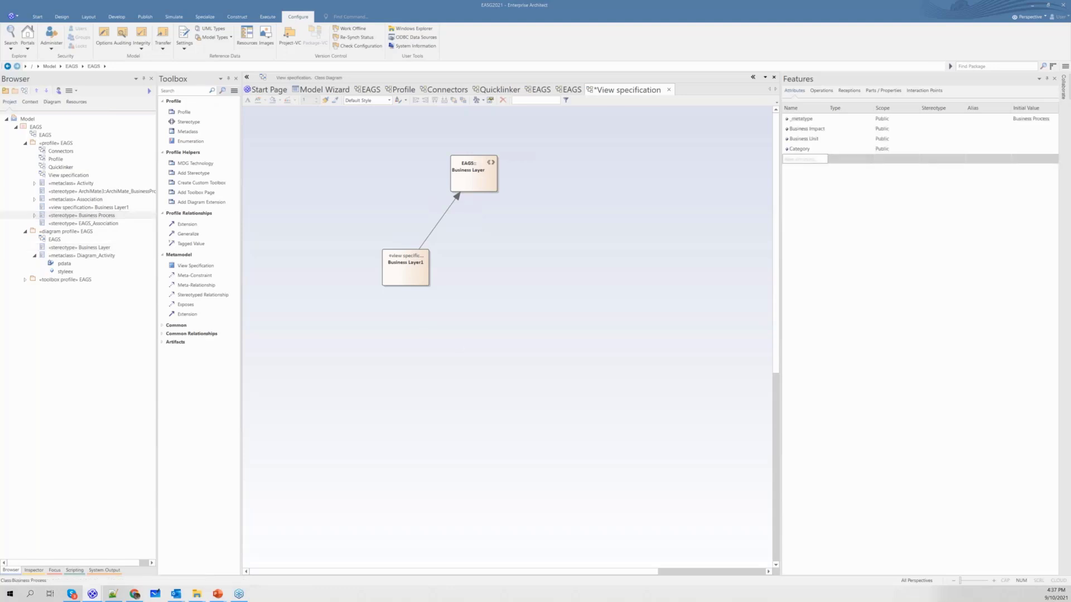
drag(97, 215, 519, 323)
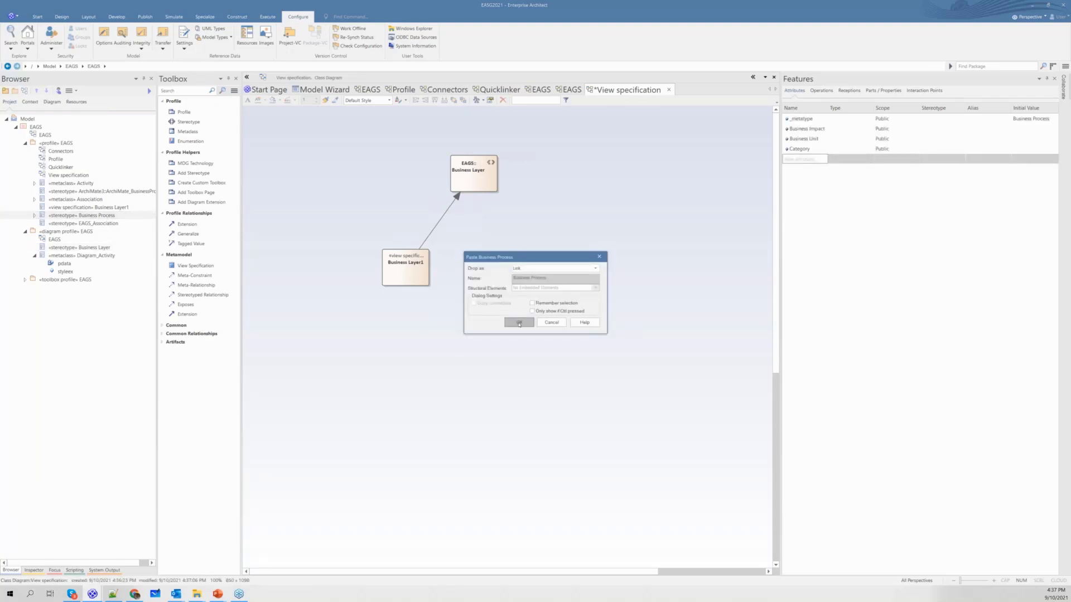
click(518, 323)
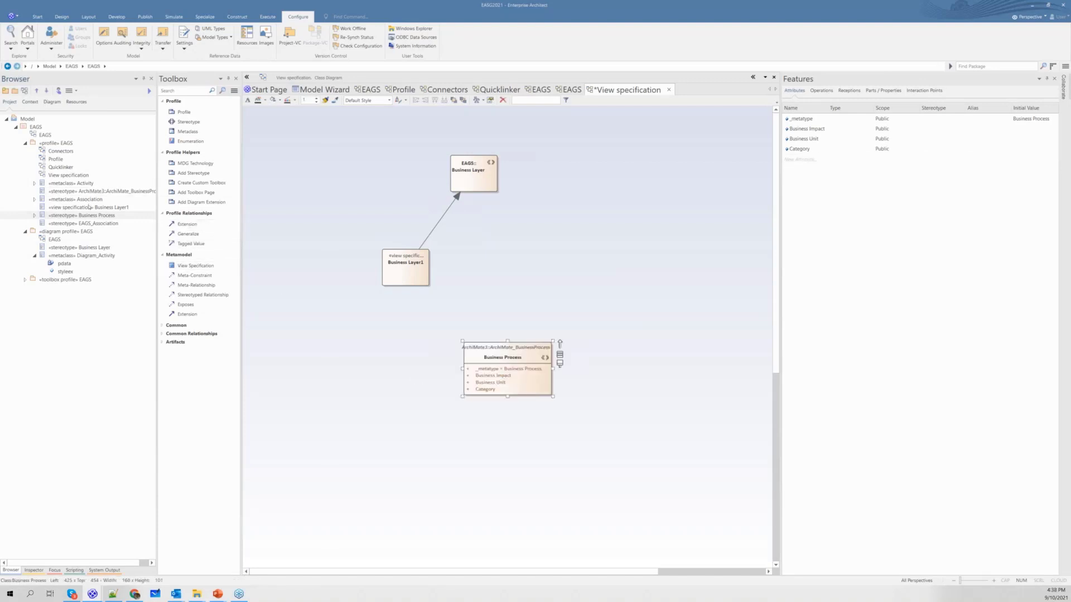
click(377, 368)
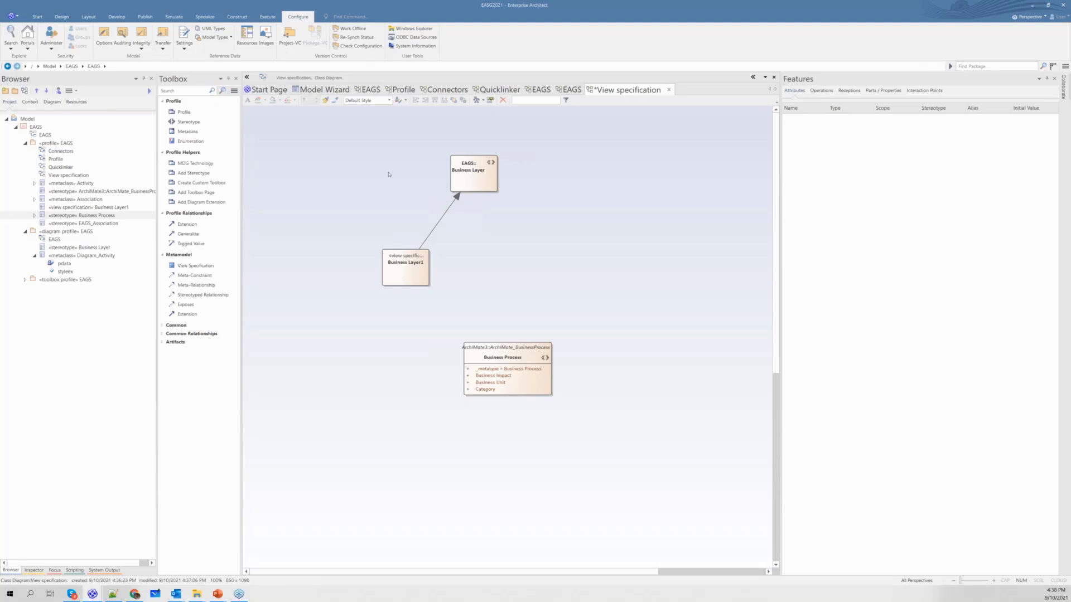
Step: Connect the Business Layer1 view specification to the Business Process stereotype with an Exposes relationship
click(414, 270)
drag(438, 250, 502, 359)
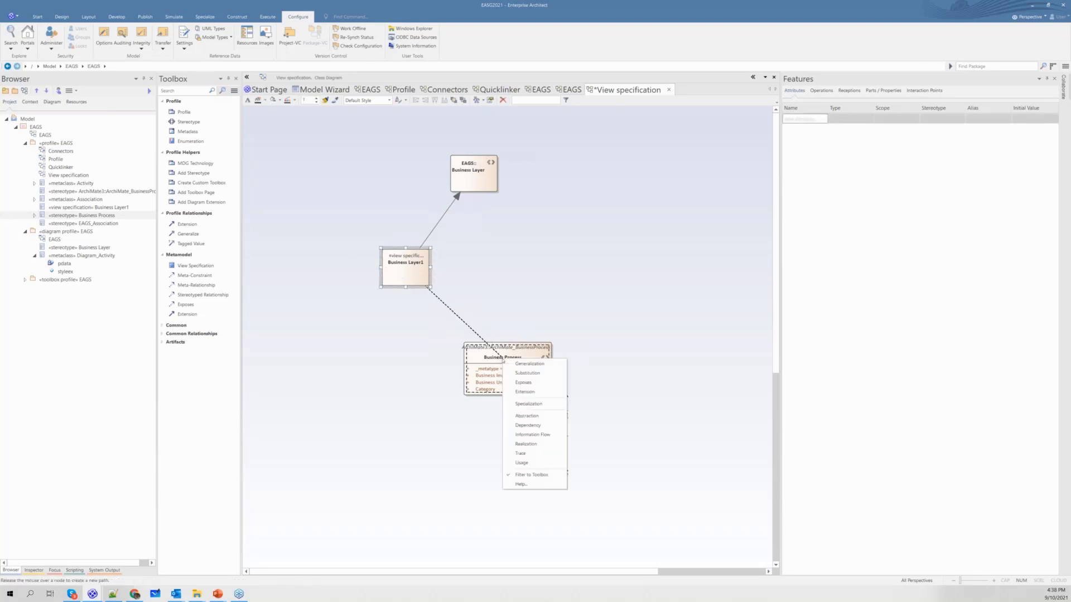
click(521, 383)
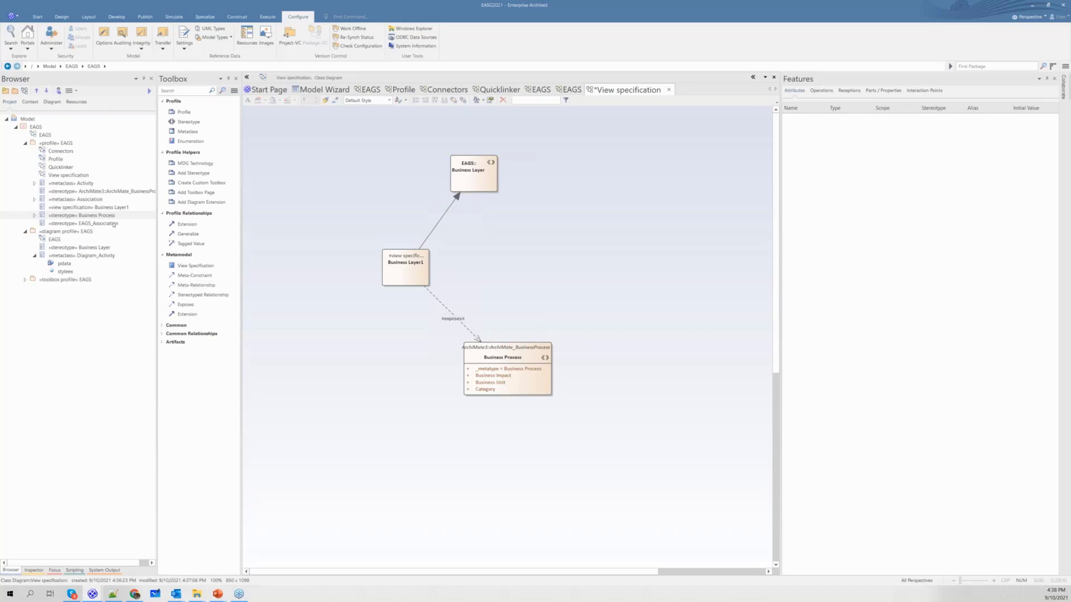
Step: Link the EAGS_Association stereotype onto the diagram, connect Business Layer1 to it with an Exposes relationship, and save the diagram
drag(113, 224, 464, 252)
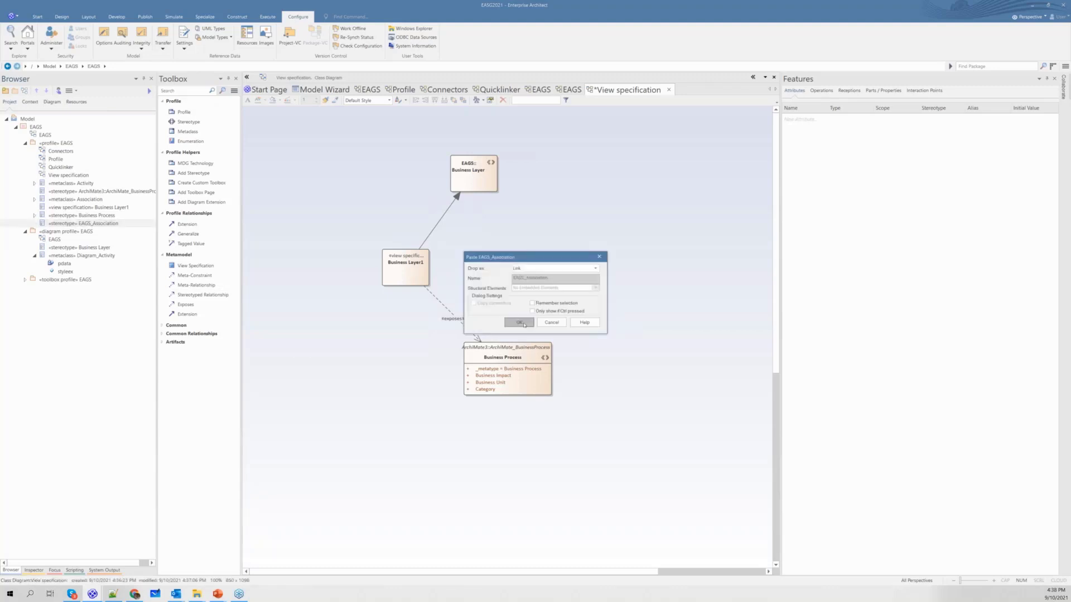
click(518, 323)
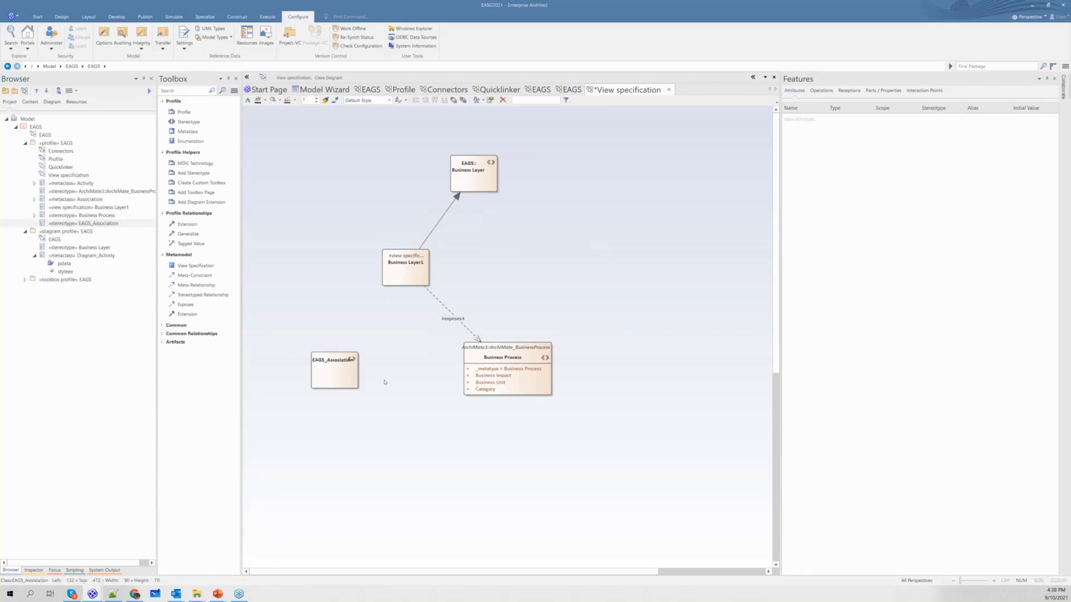
click(406, 268)
drag(432, 248, 334, 365)
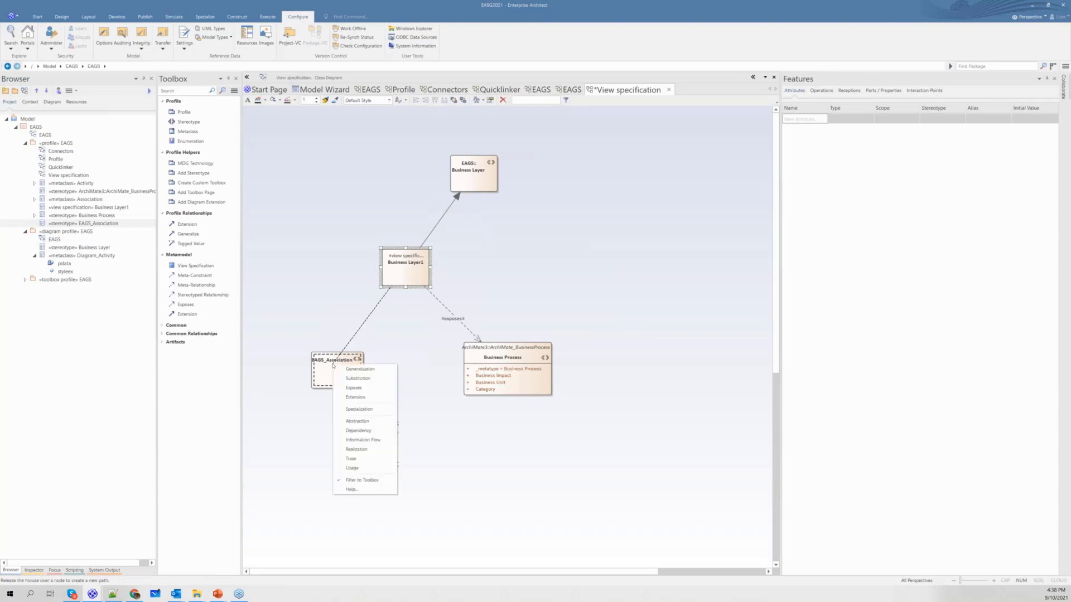
click(361, 392)
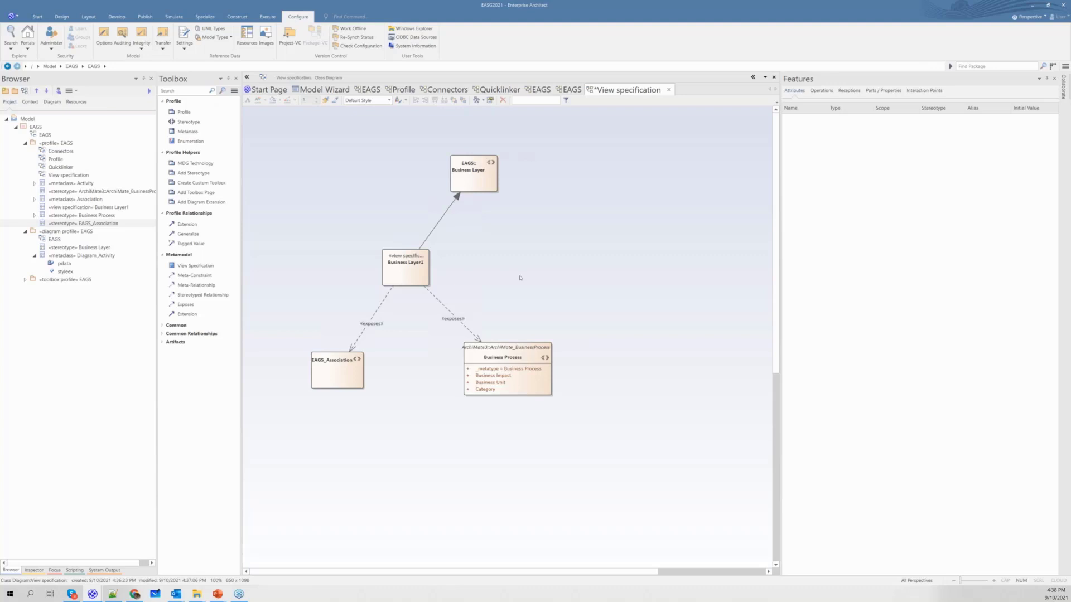
key(ctrl+s)
Step: Switch to the PL-Architecture MDG project and examine the View Specification diagram in its profile package
click(1046, 7)
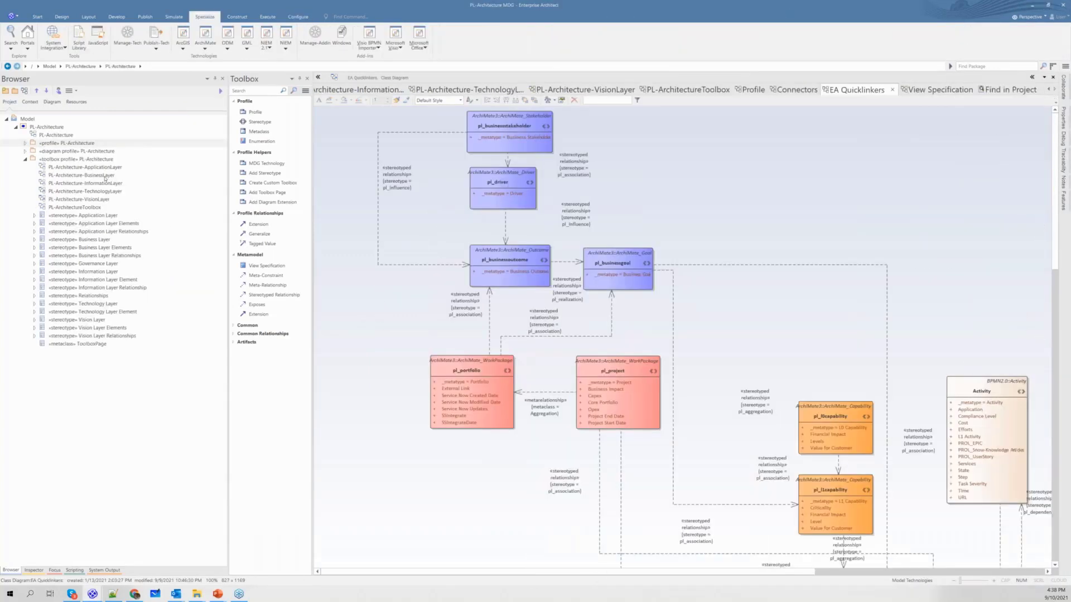
double_click(66, 143)
click(56, 127)
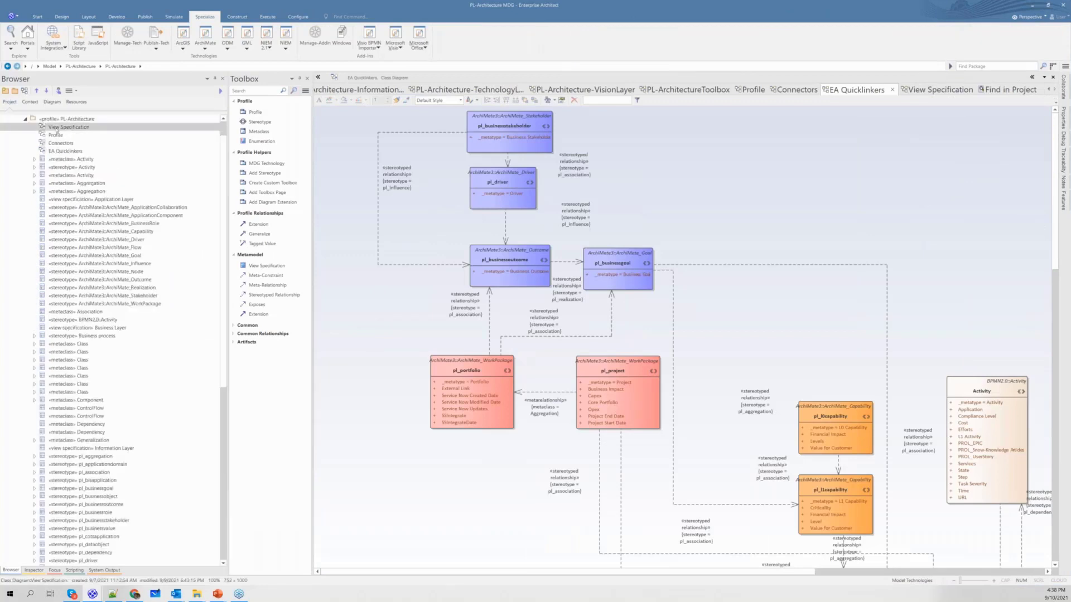
double_click(55, 128)
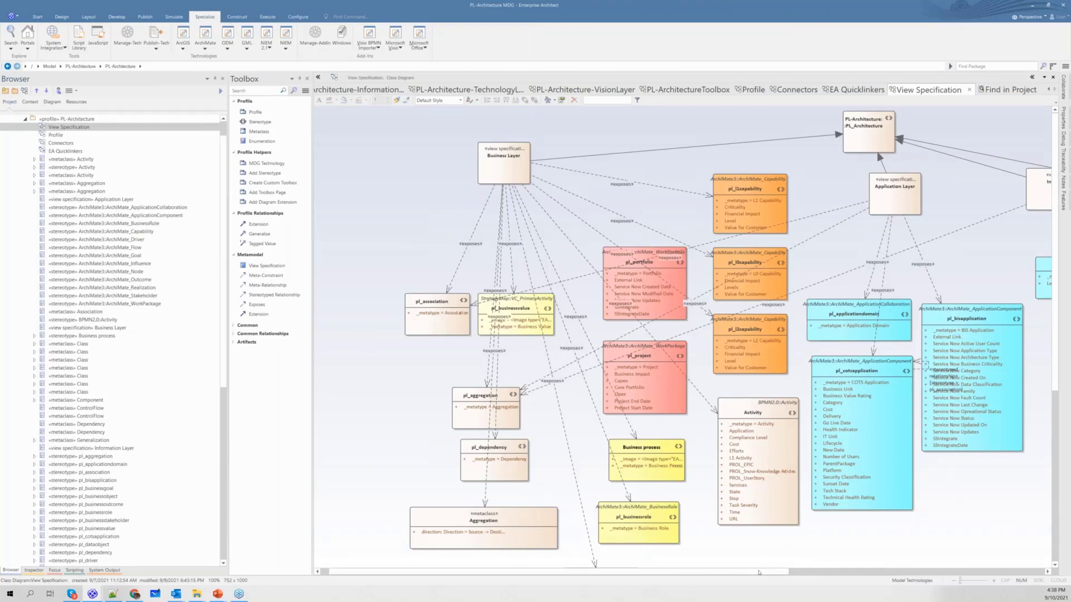
drag(759, 573, 913, 593)
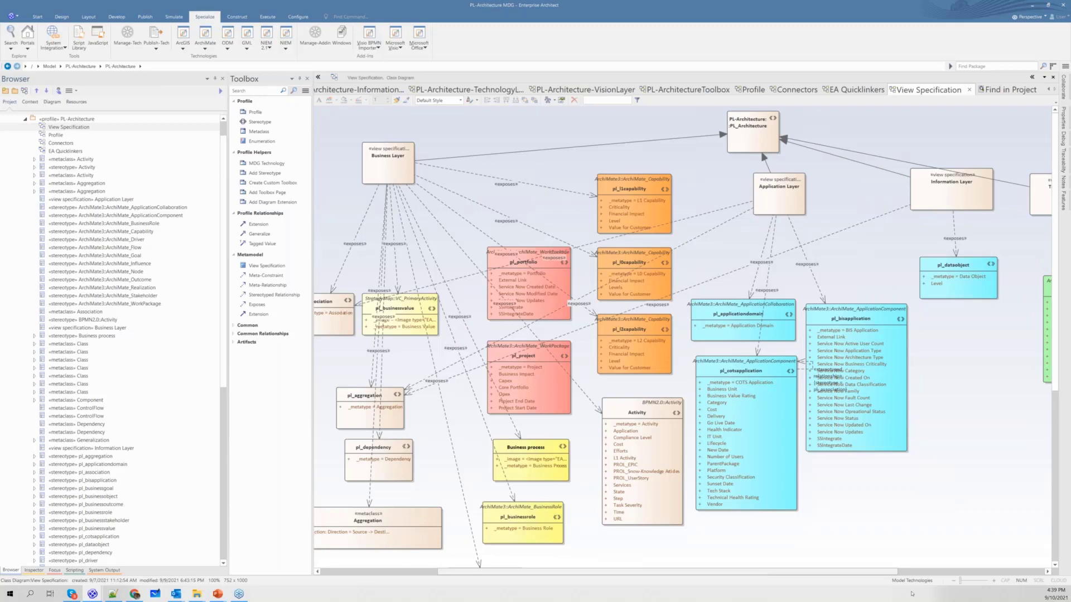
drag(827, 598, 717, 589)
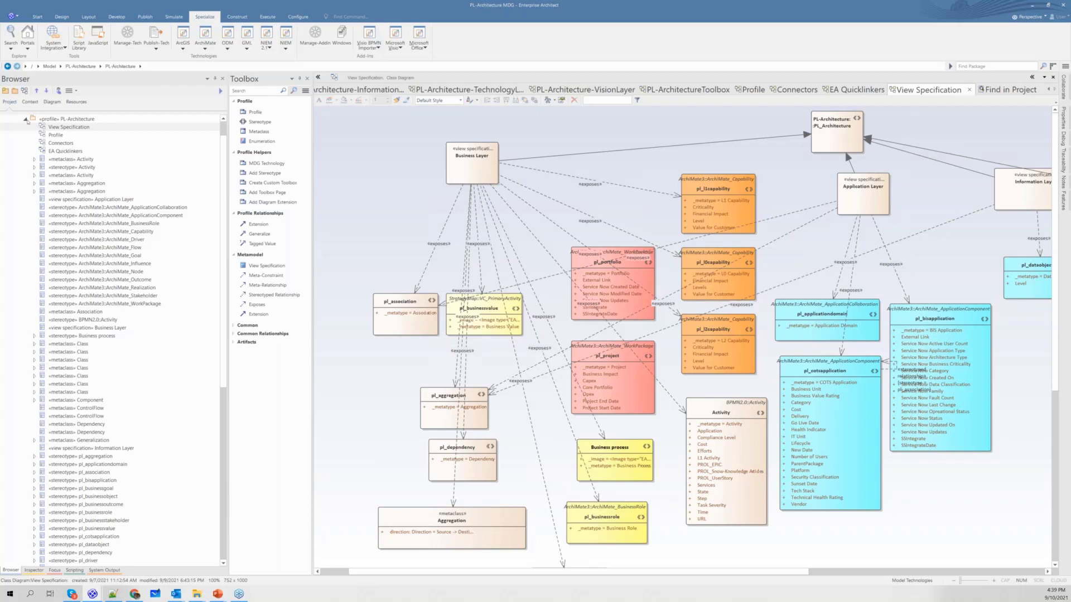
Step: Examine the contents of the PL-Architecture diagram profile and toolbox profile packages
click(25, 119)
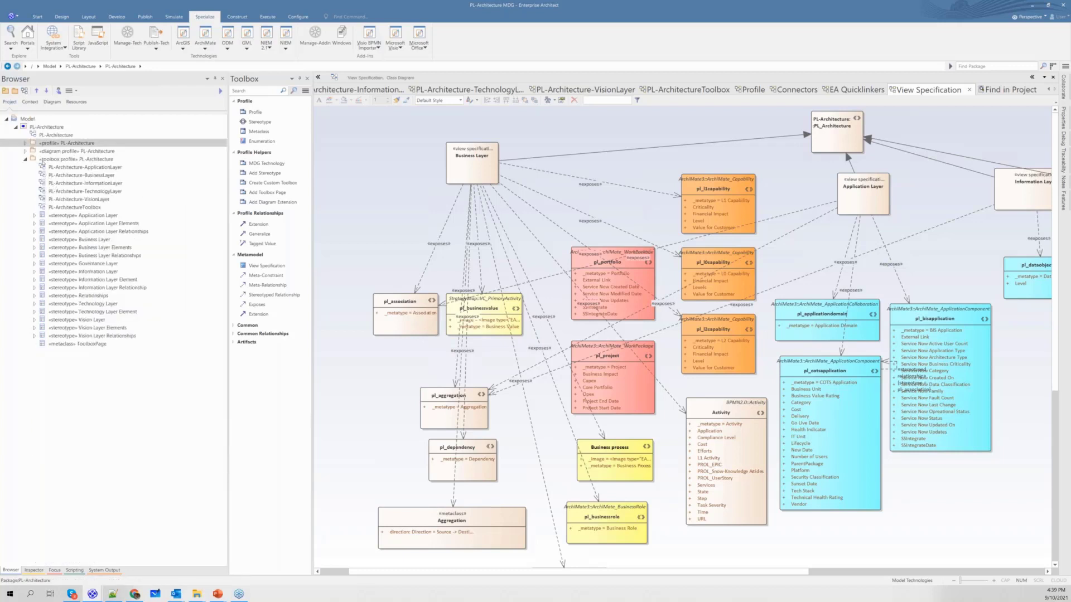
click(25, 152)
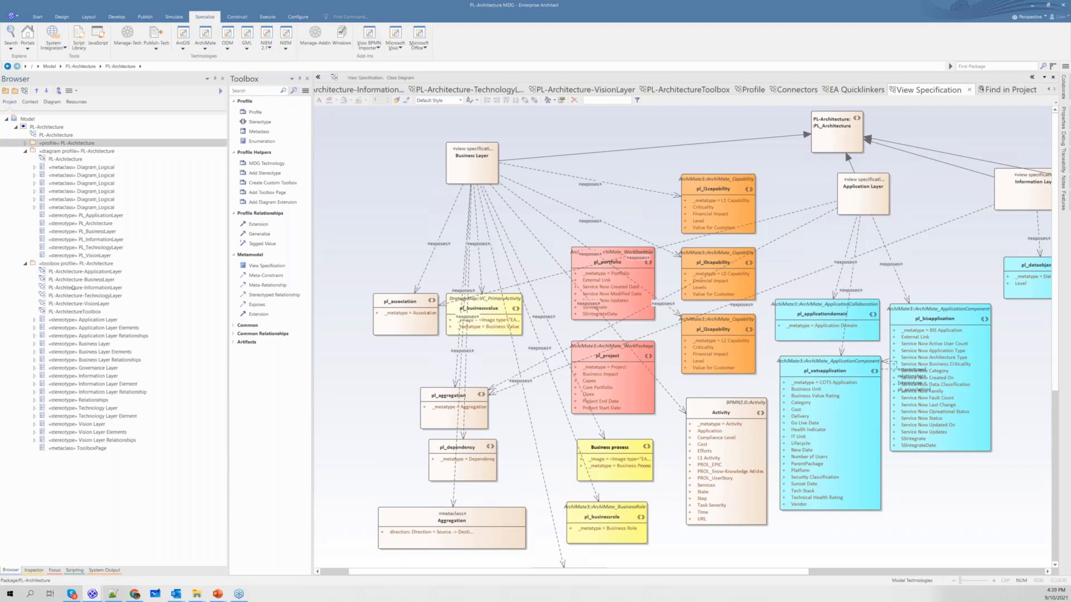
click(72, 288)
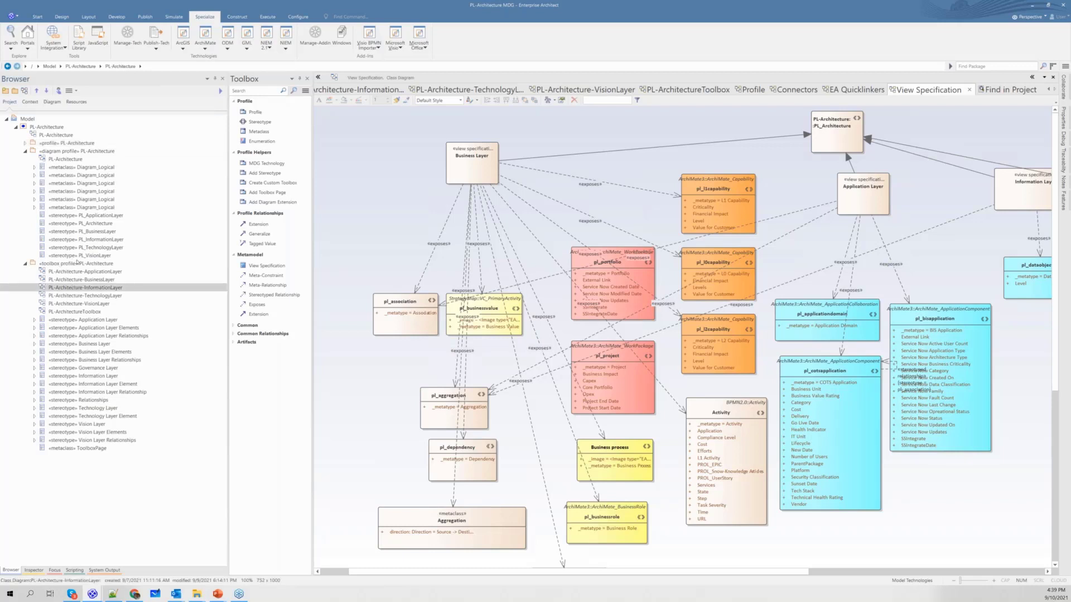
click(84, 265)
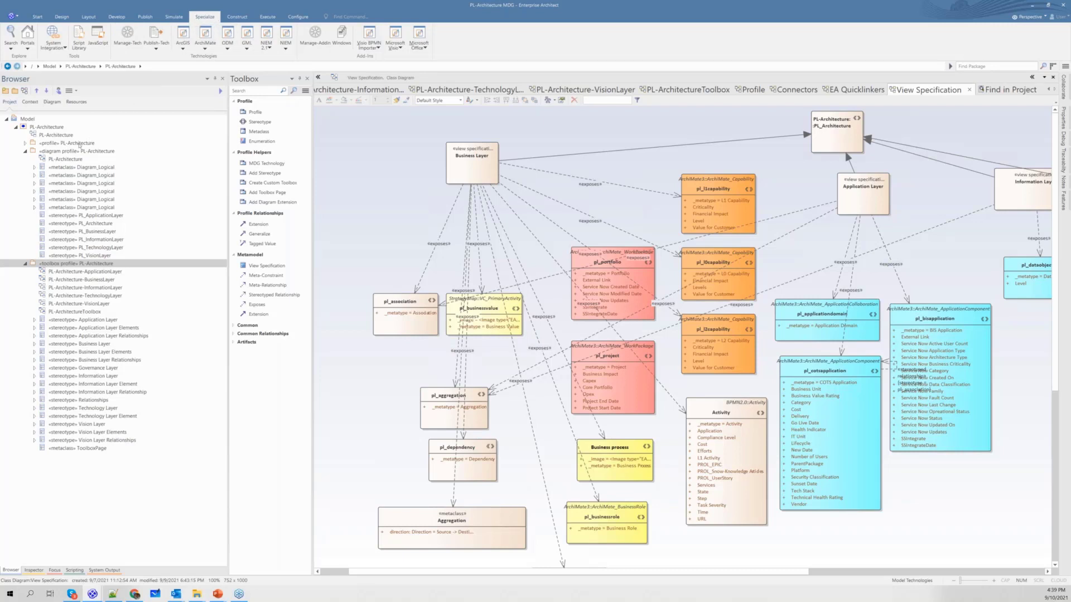
Step: Publish the PL-Architecture profile package as a UML profile, overwriting the existing Profiles.xml in the MDG Profiles folder
click(79, 144)
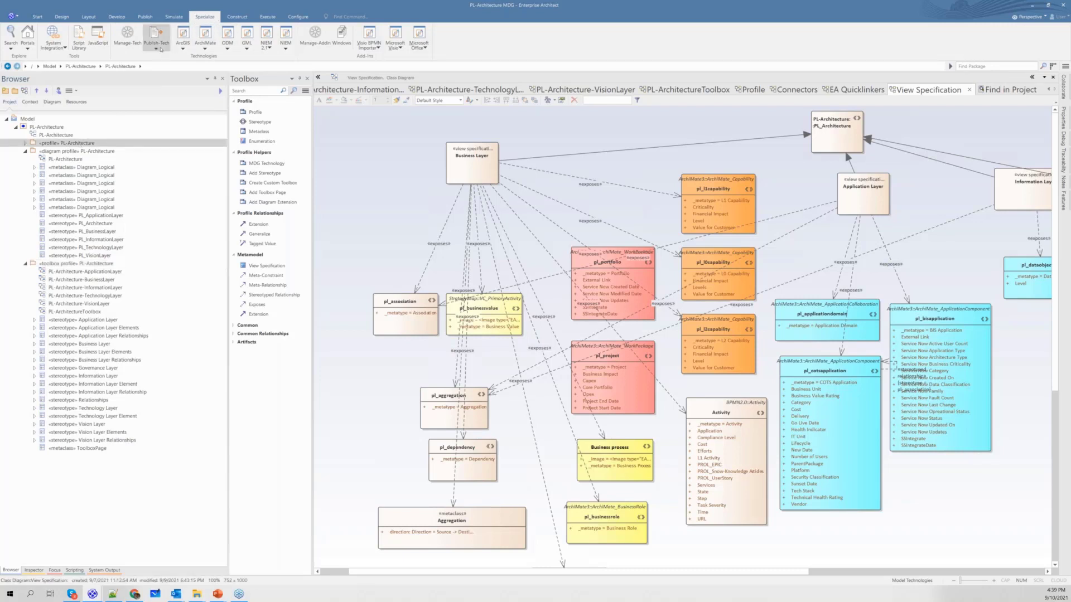
click(161, 49)
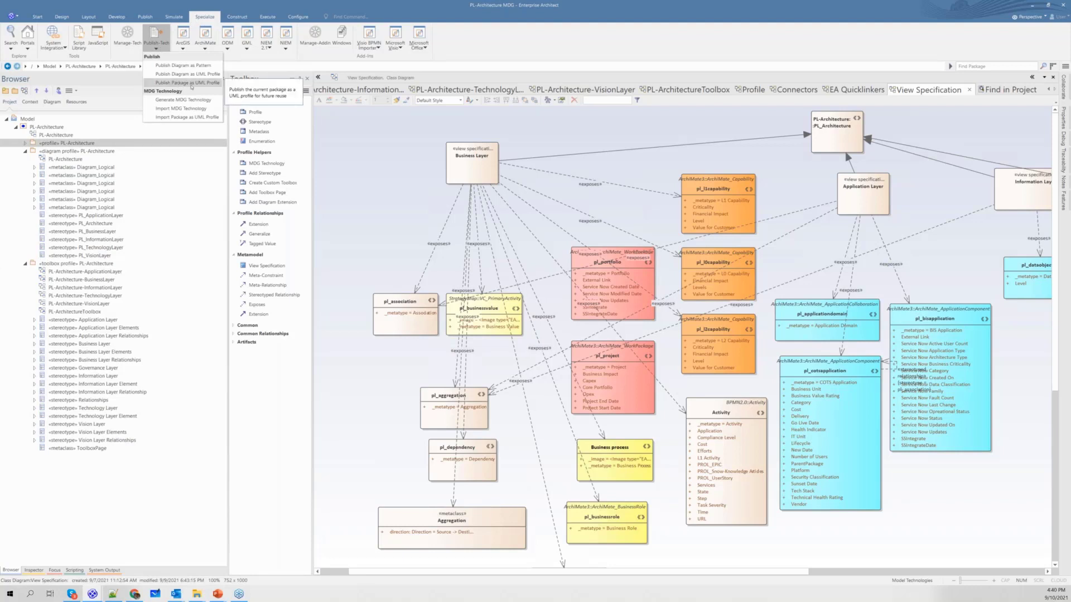
click(191, 83)
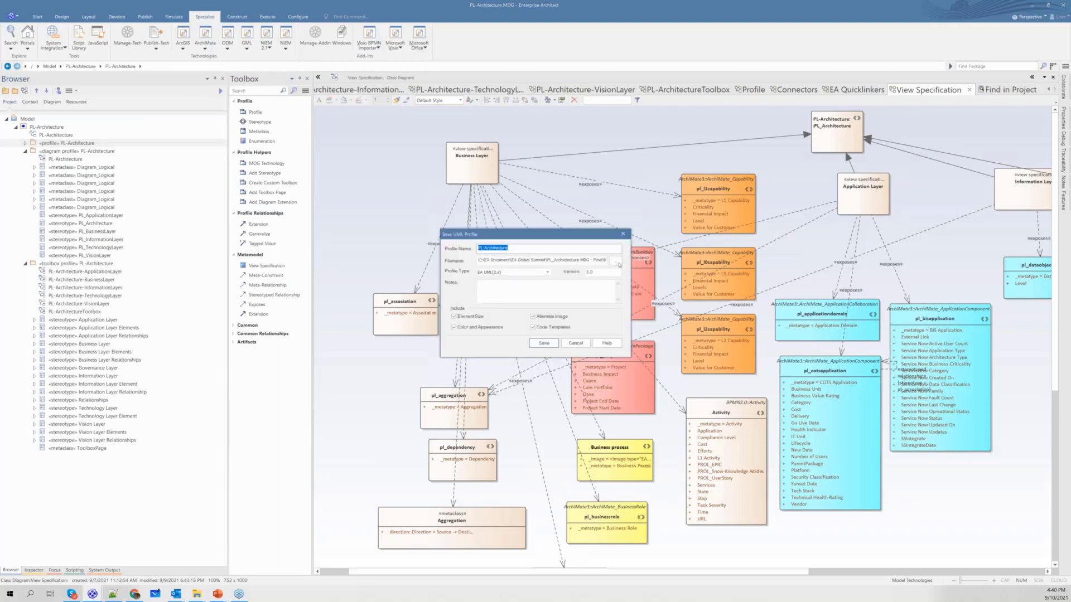
drag(591, 260, 607, 260)
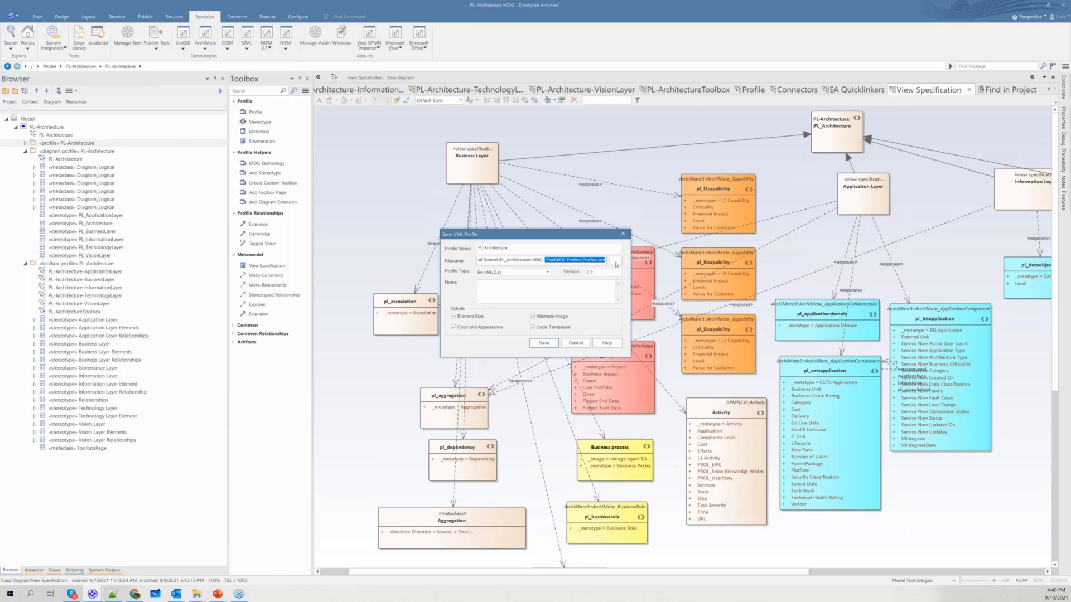
click(549, 343)
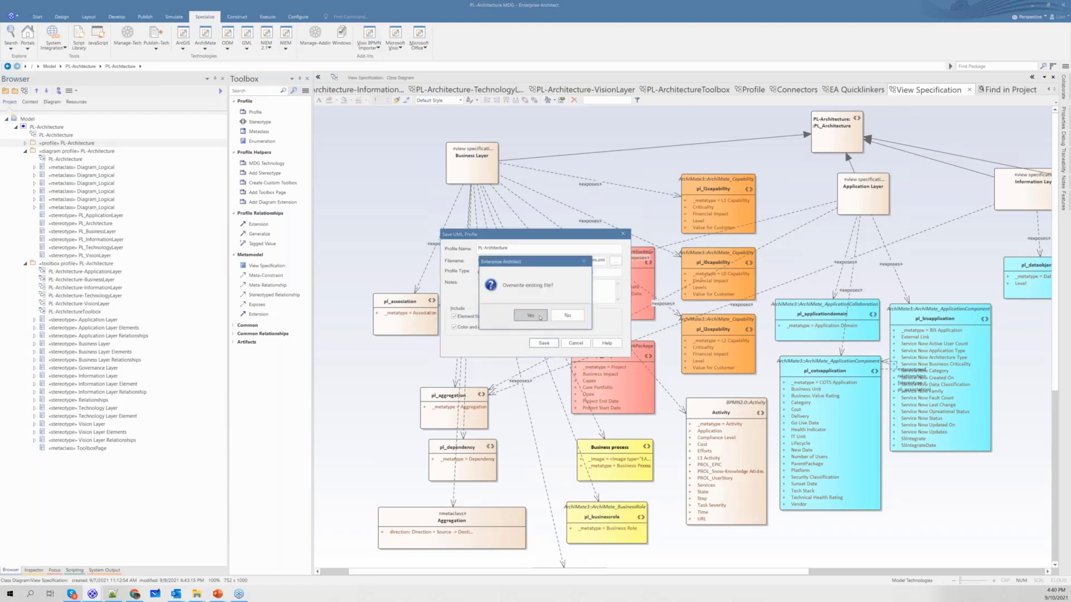
click(540, 317)
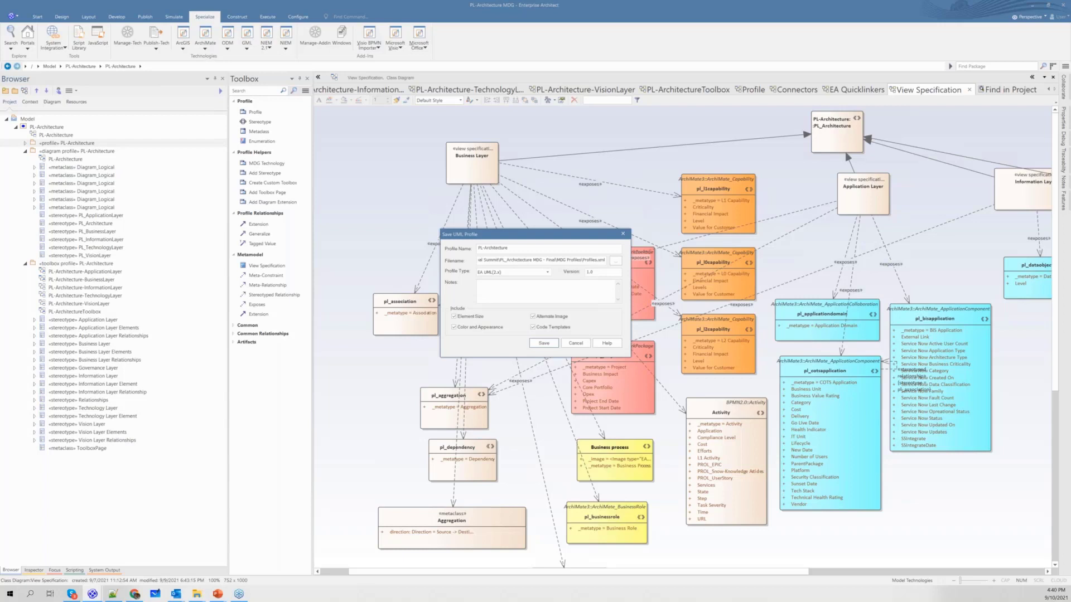
Step: Check the publishing options for the PL-Architecture diagram profile package and select the toolbox profile package
click(88, 151)
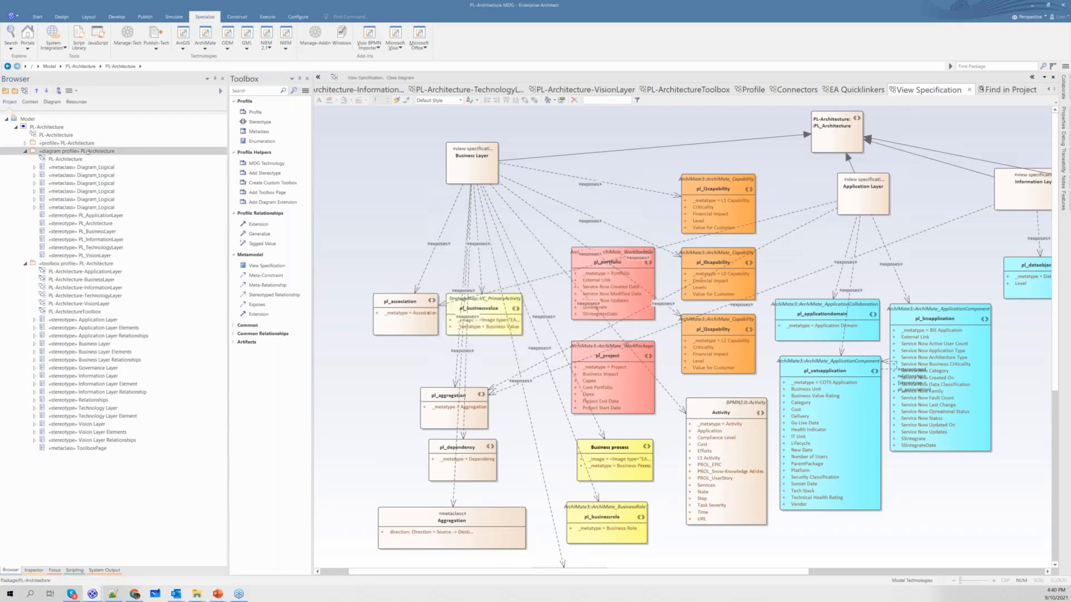
click(155, 38)
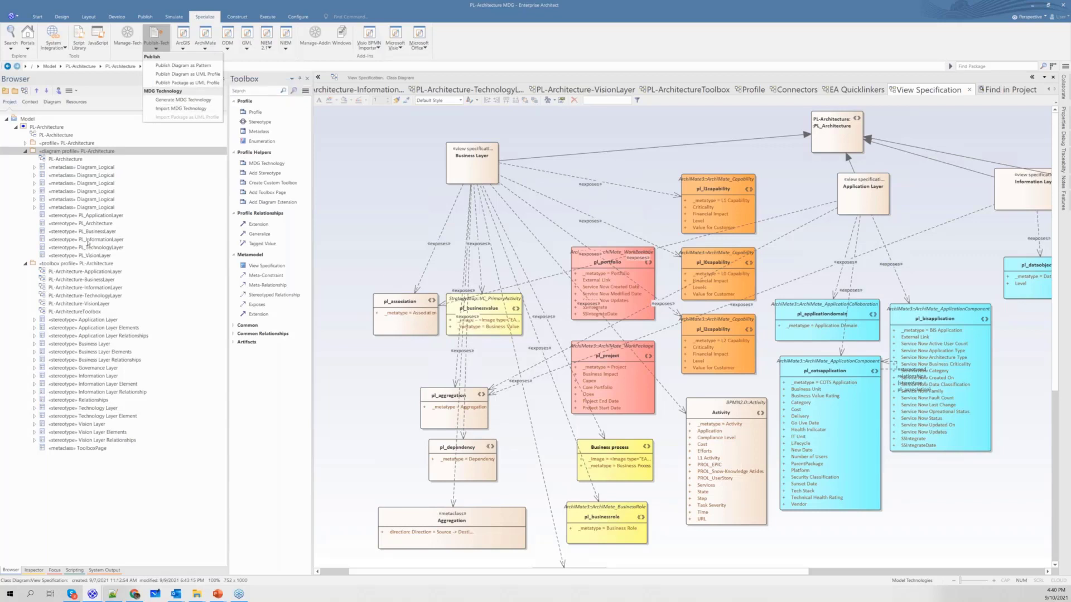
click(76, 263)
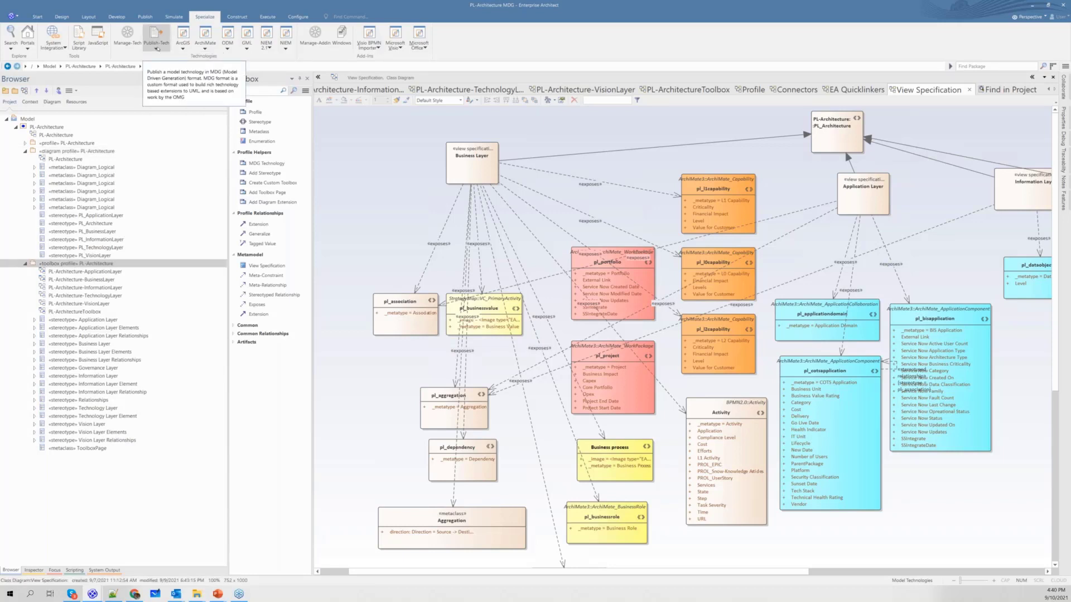
Step: Review the settings for publishing the PL-Architecture-ApplicationLayer toolbox diagram as a UML profile without saving, and open the PL-Architecture-BusinessLayer diagram
click(80, 272)
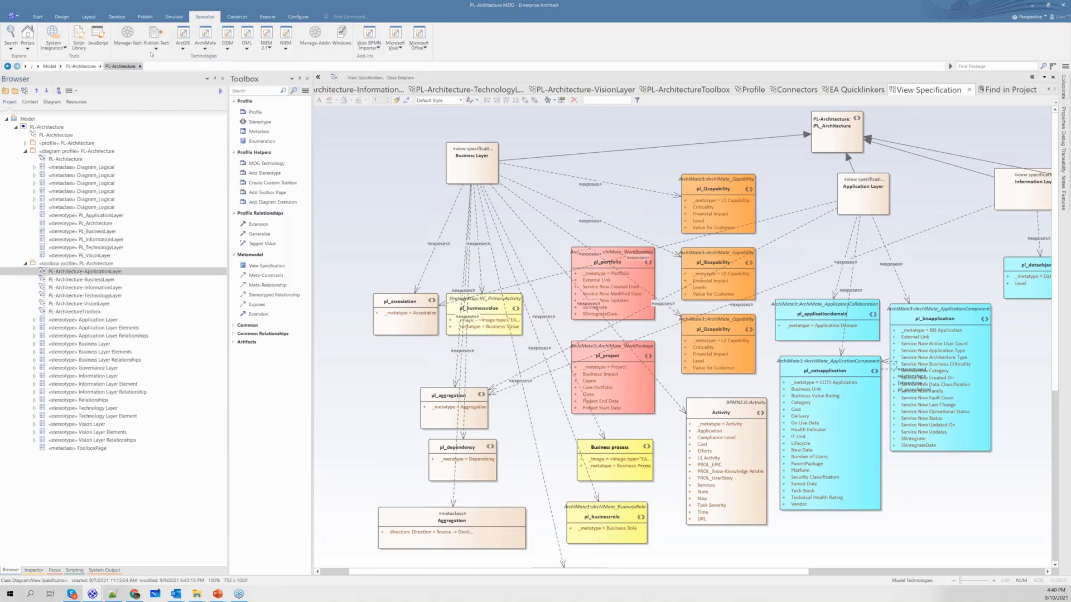
click(155, 35)
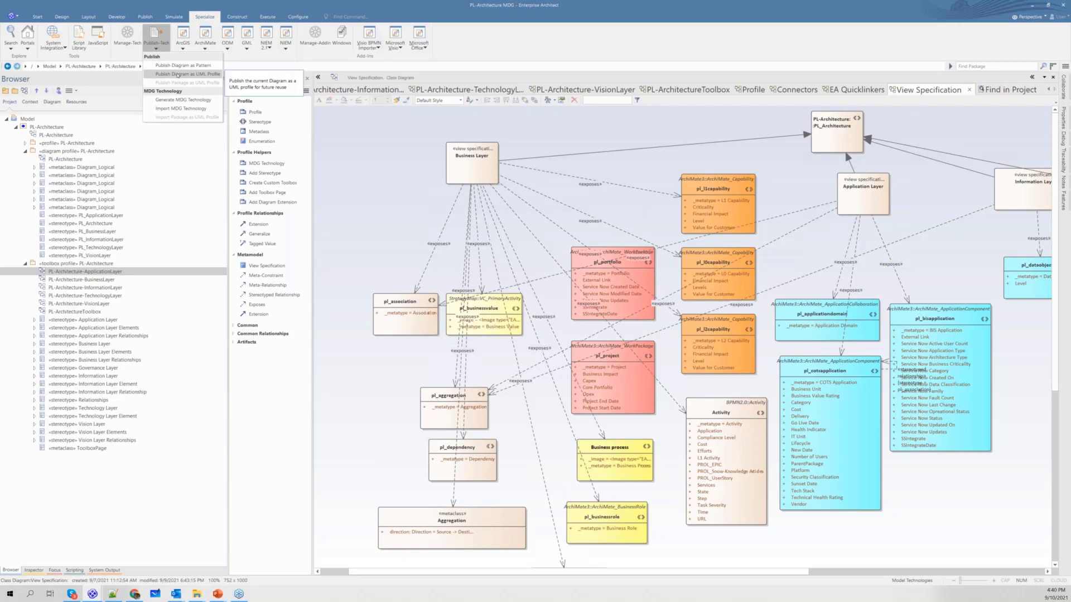
click(96, 273)
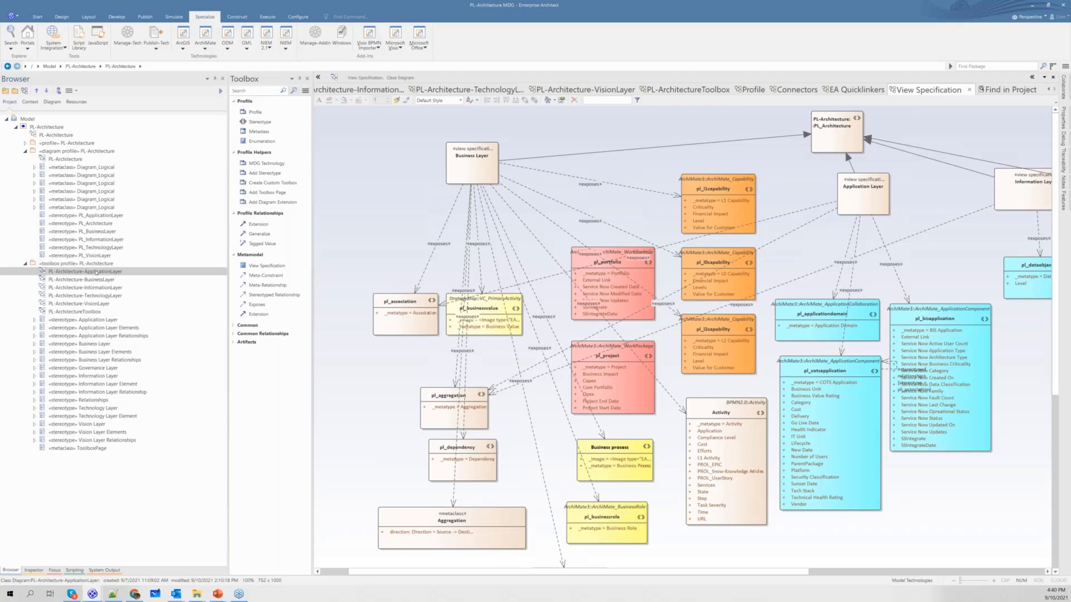
double_click(97, 273)
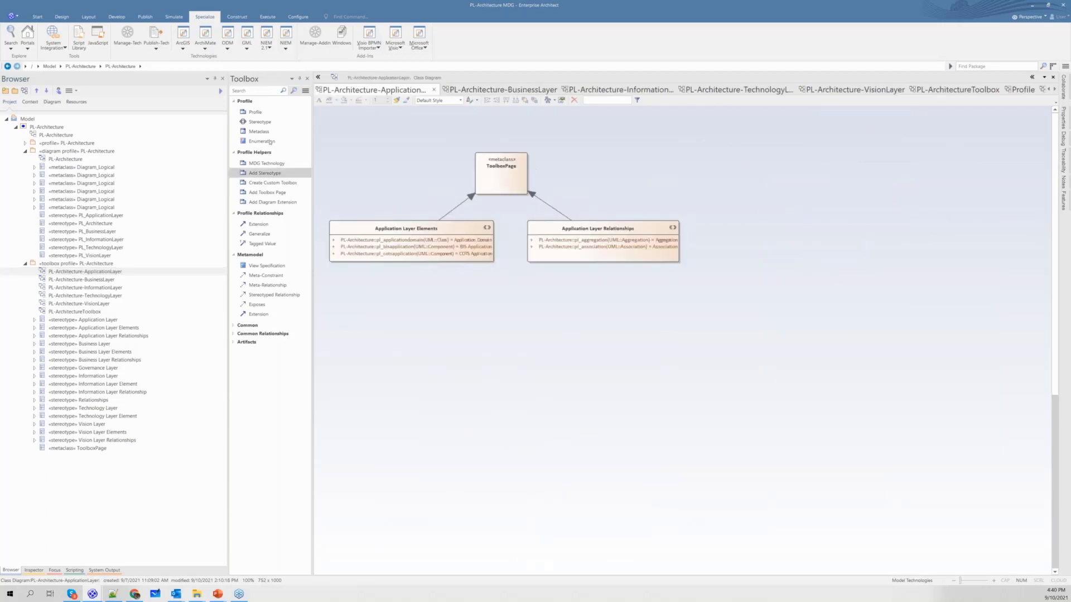
click(165, 47)
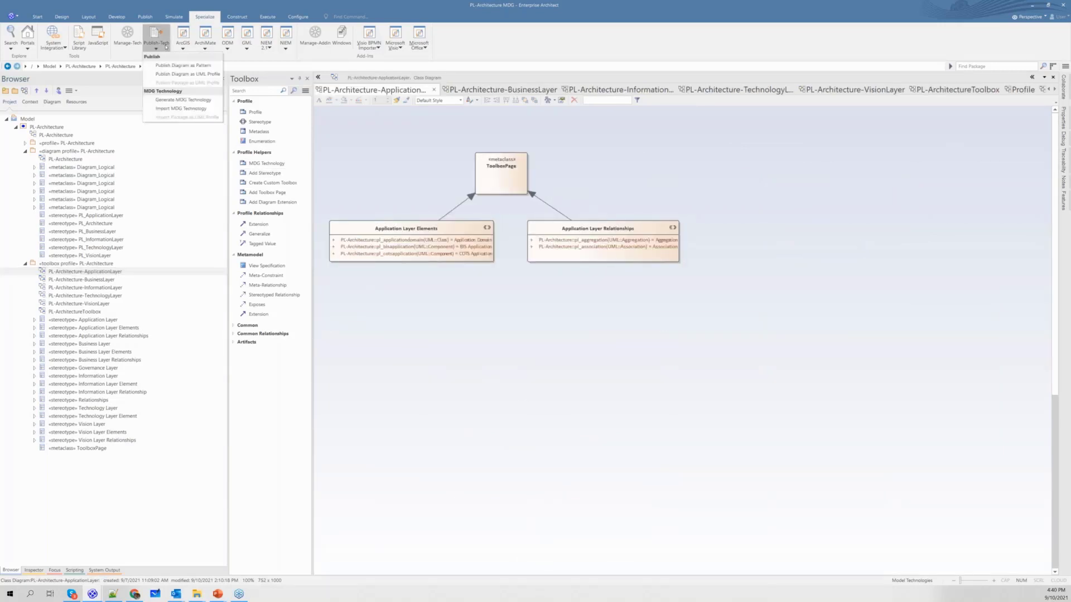
click(181, 76)
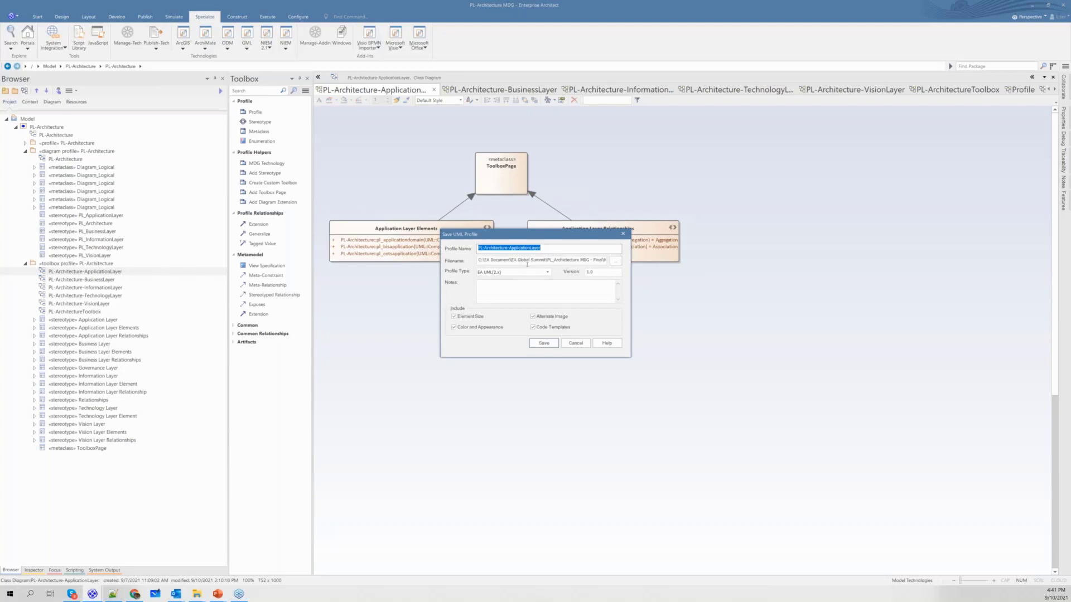
click(570, 346)
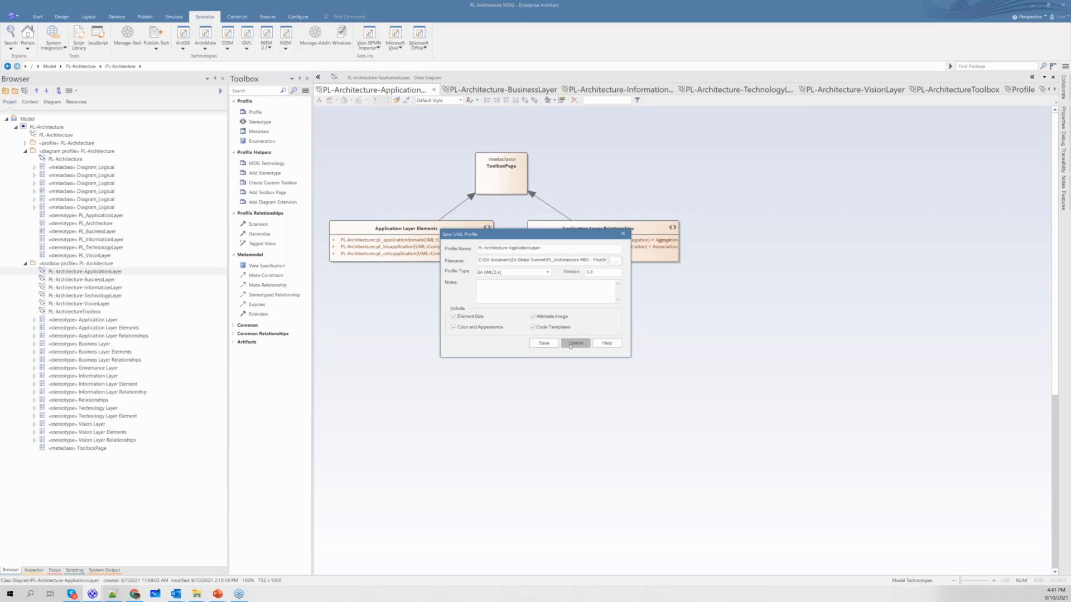
double_click(89, 279)
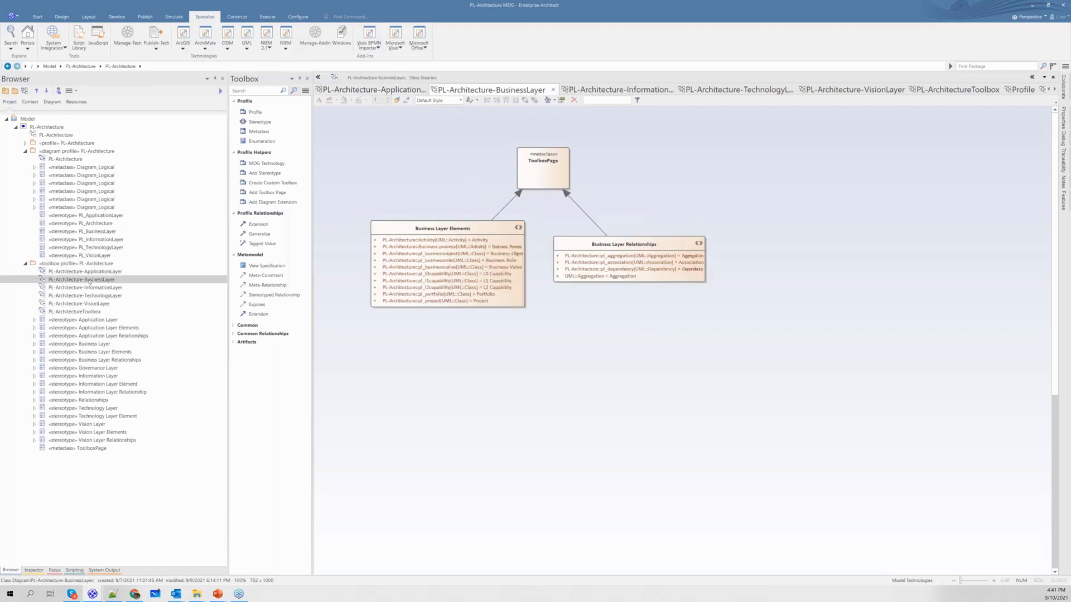
Step: Start generating an MDG Technology based on the existing PL-Architecture.mts file in the MDG Profiles folder
click(161, 49)
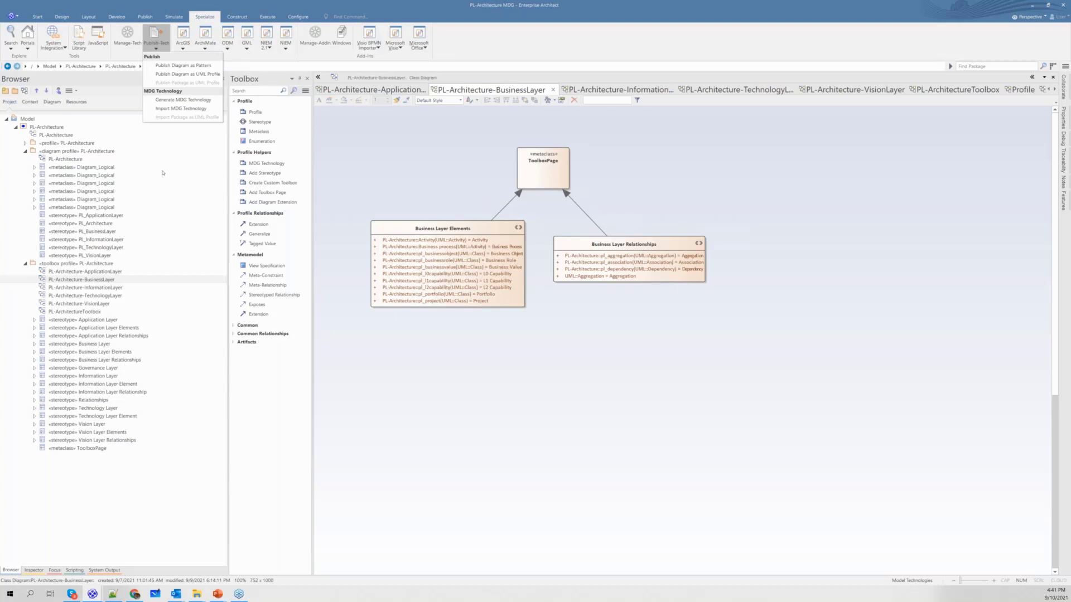
click(184, 100)
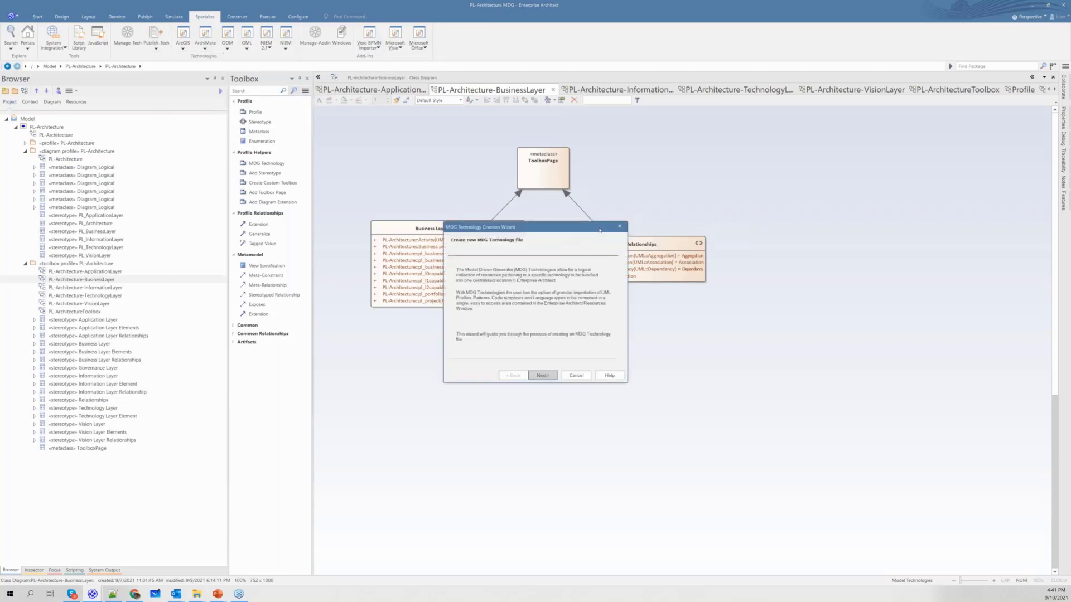
click(542, 376)
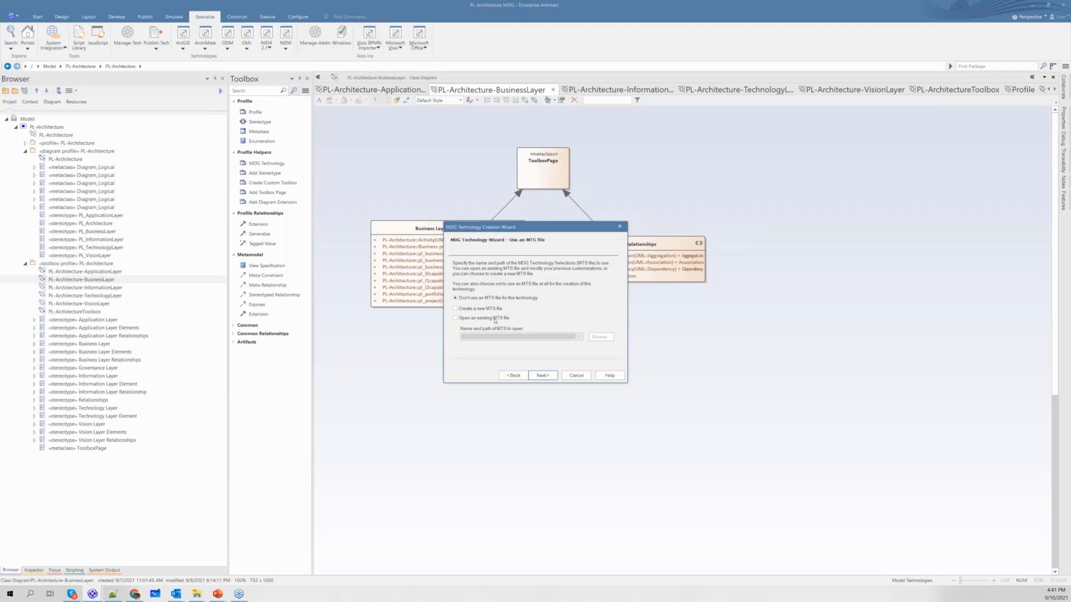
click(499, 319)
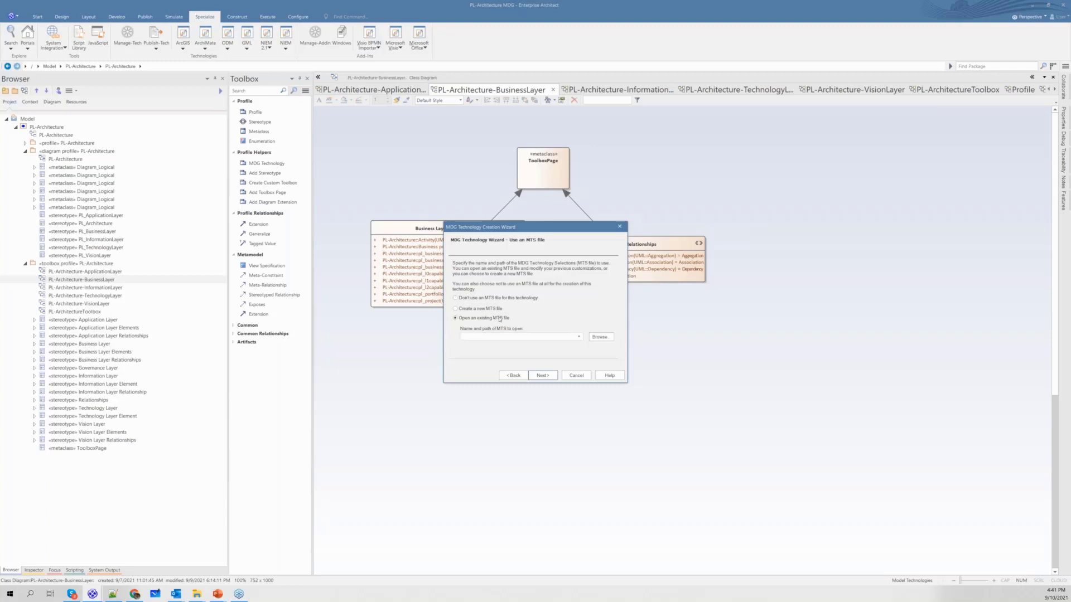
click(579, 337)
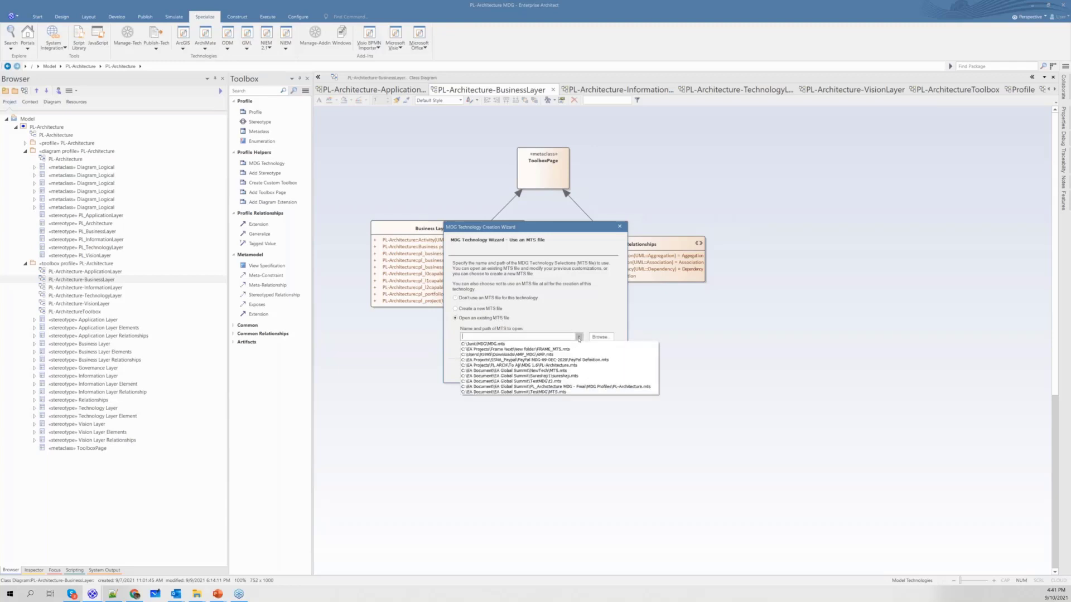
click(621, 387)
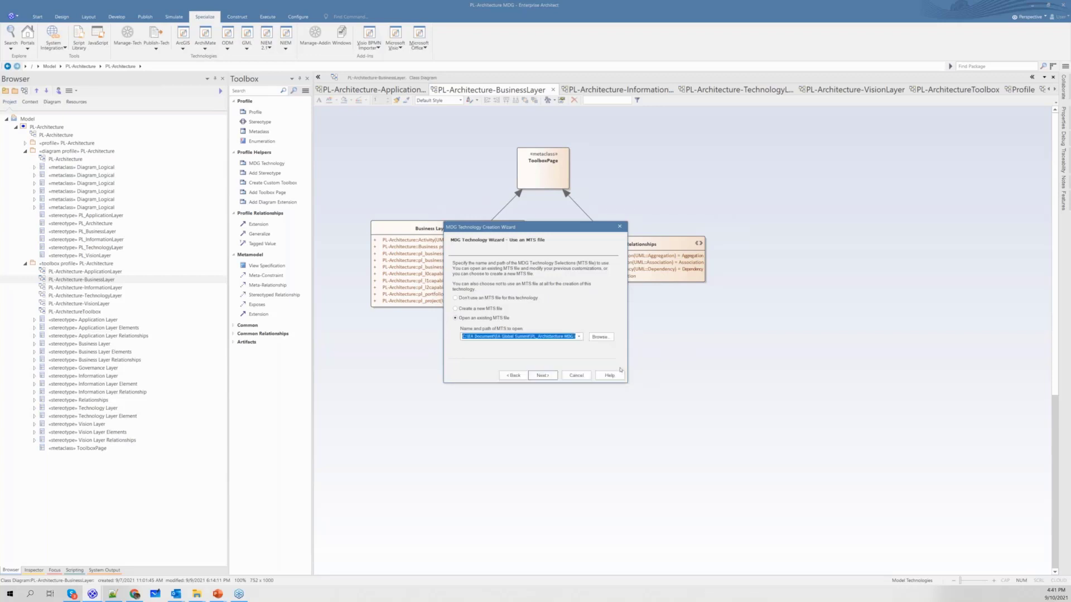
click(543, 376)
click(542, 376)
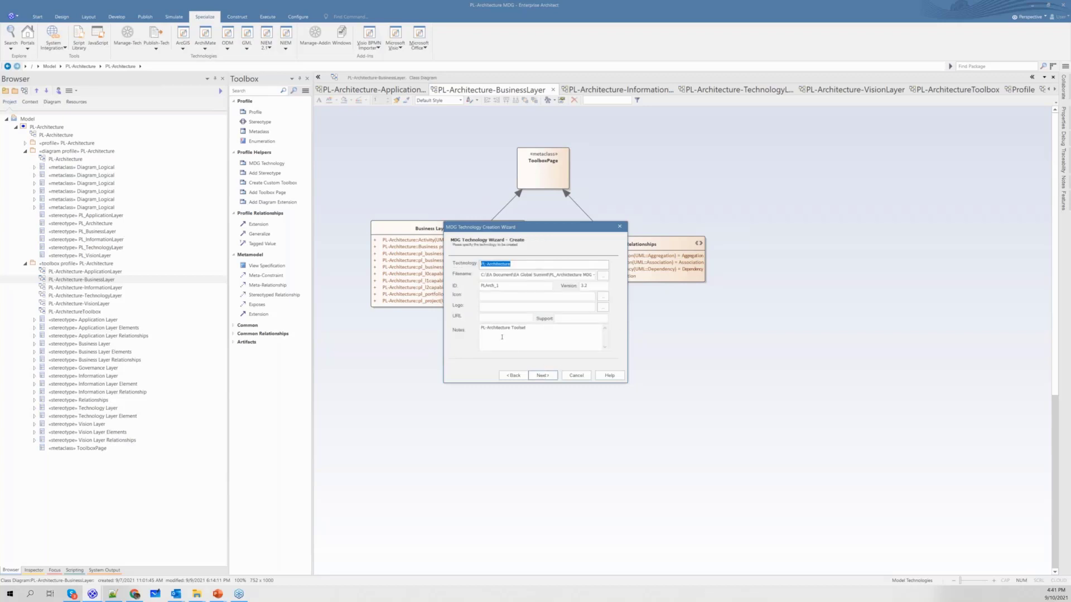
Step: Check the technology's filename, ID and notes, and accept these details together with the preselected contents
click(519, 273)
drag(583, 276, 624, 278)
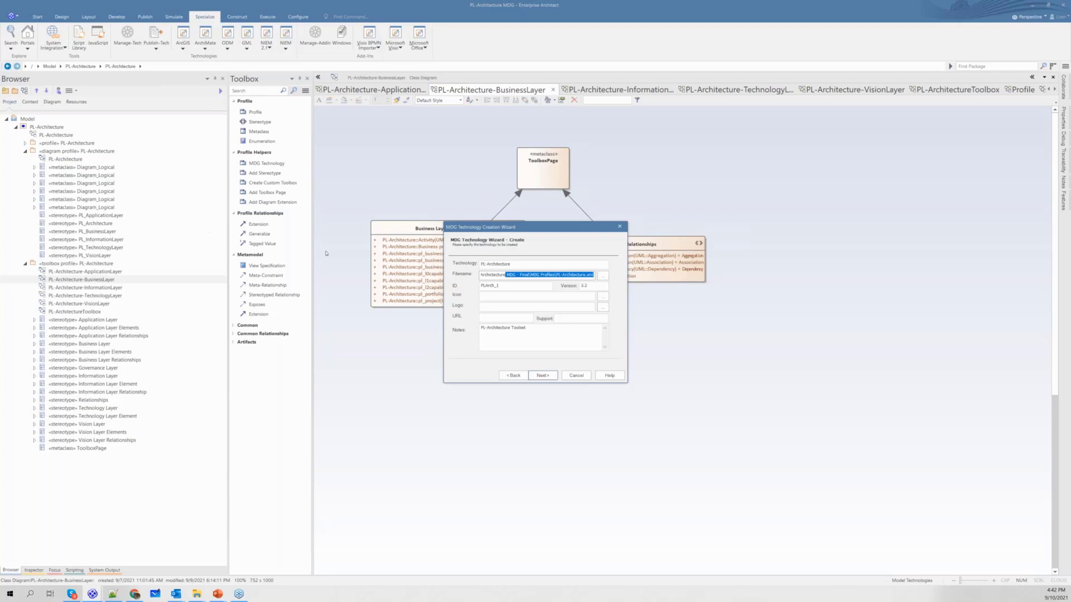
click(496, 286)
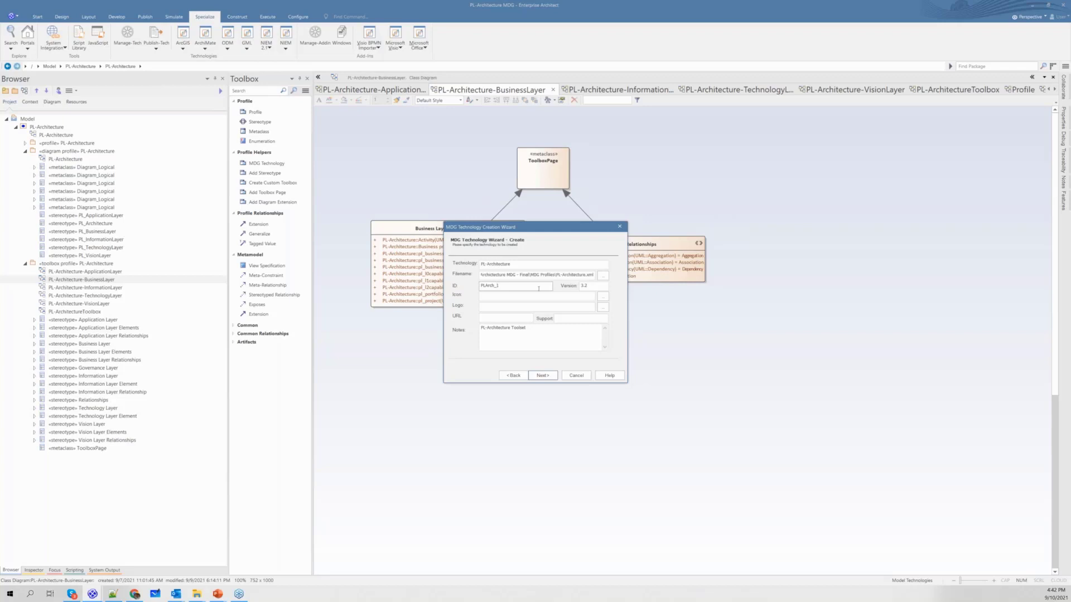
click(542, 342)
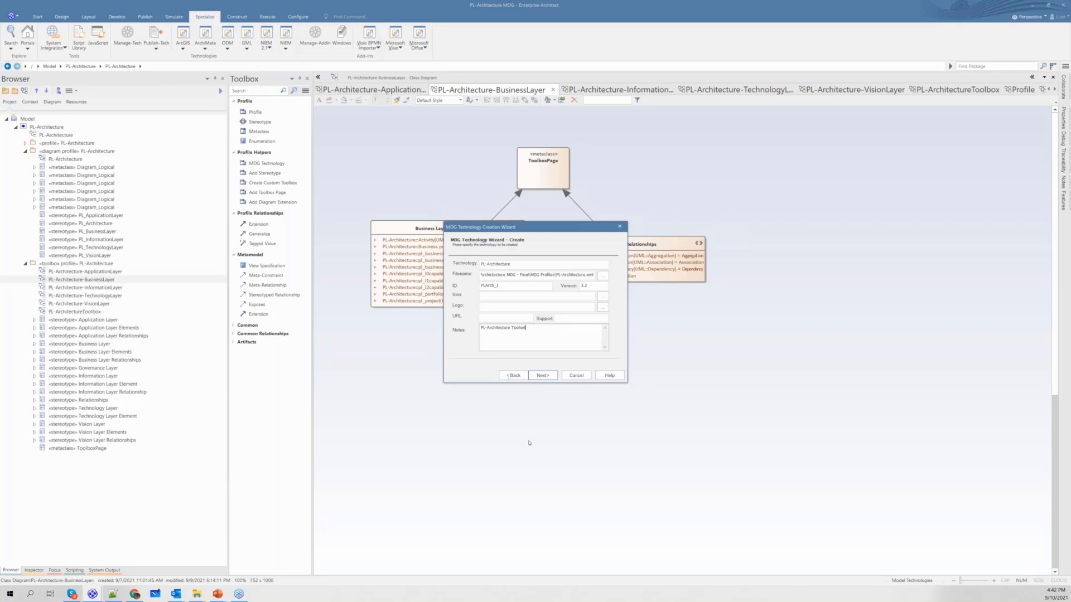
click(539, 375)
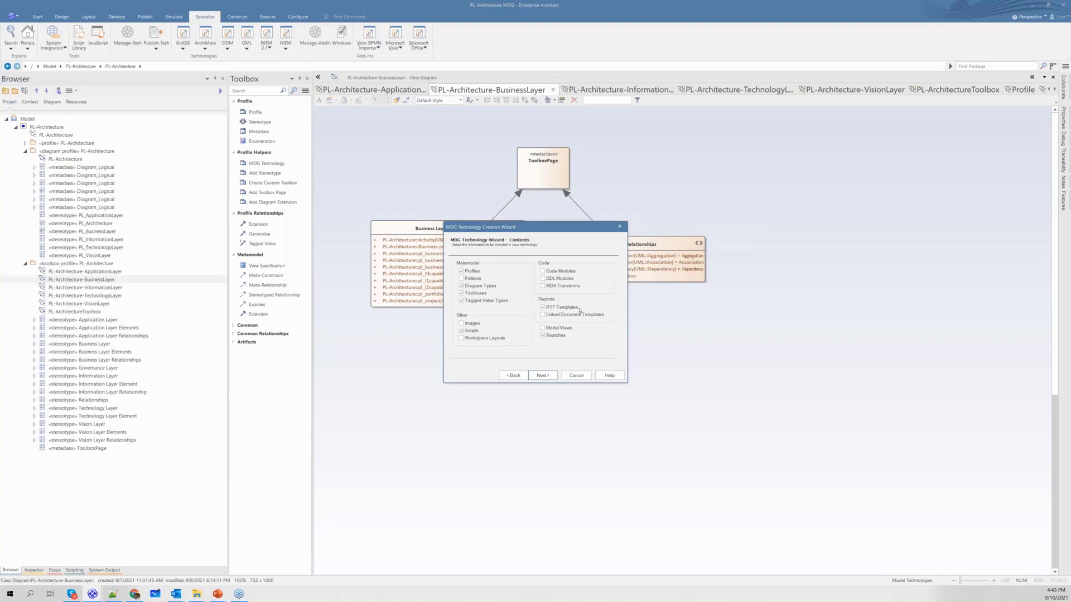
click(543, 375)
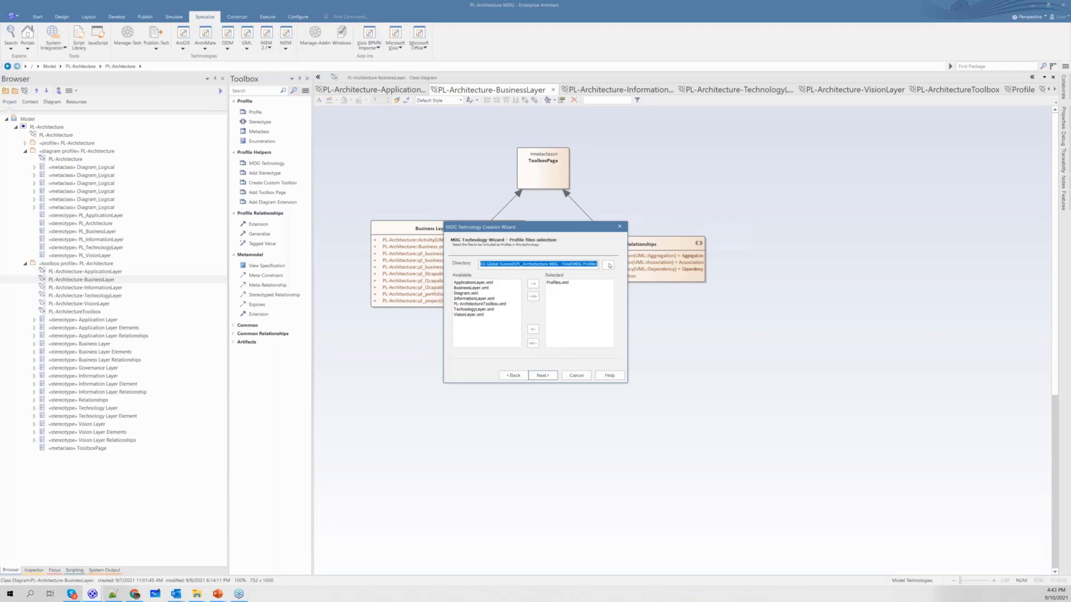
Step: Check the profiles directory and accept Profiles.xml as profile, Diagram.xml as diagram type and the layer and PL-ArchitectureToolbox files as toolboxes
drag(562, 264, 608, 265)
click(486, 308)
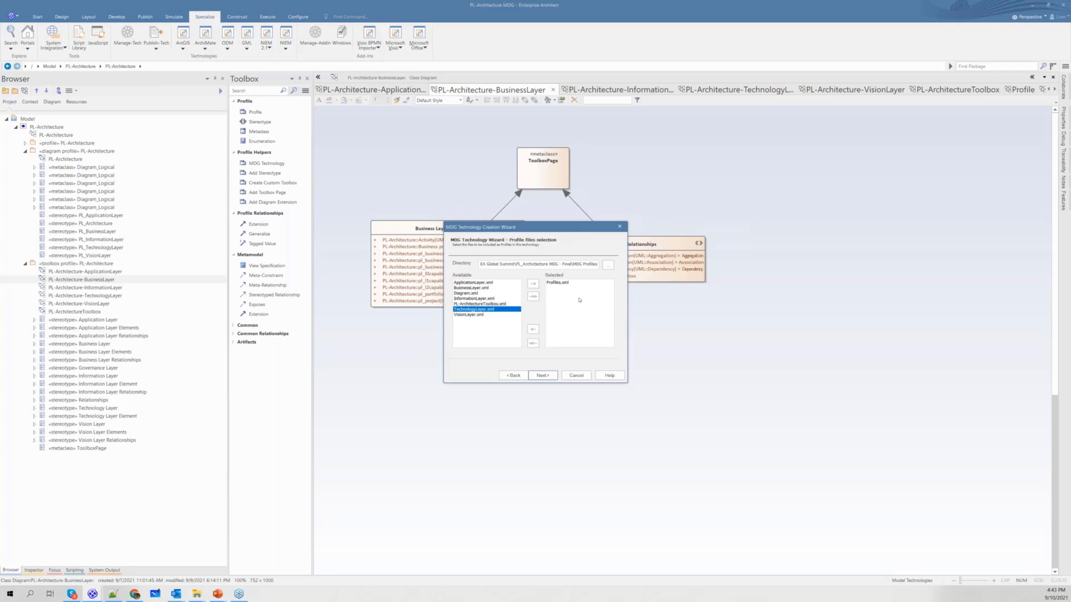
click(543, 375)
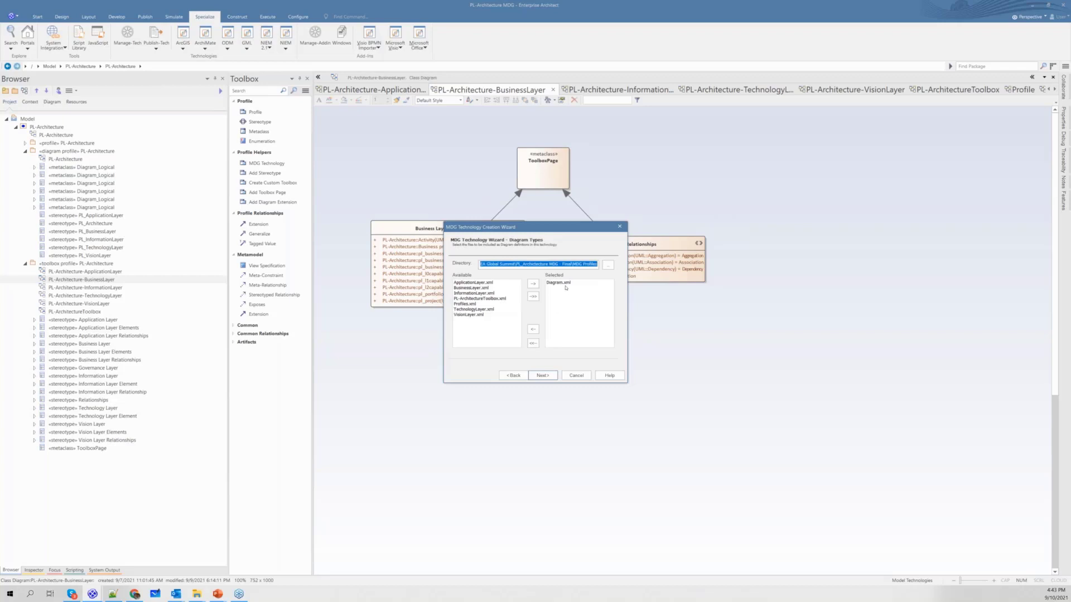
click(542, 376)
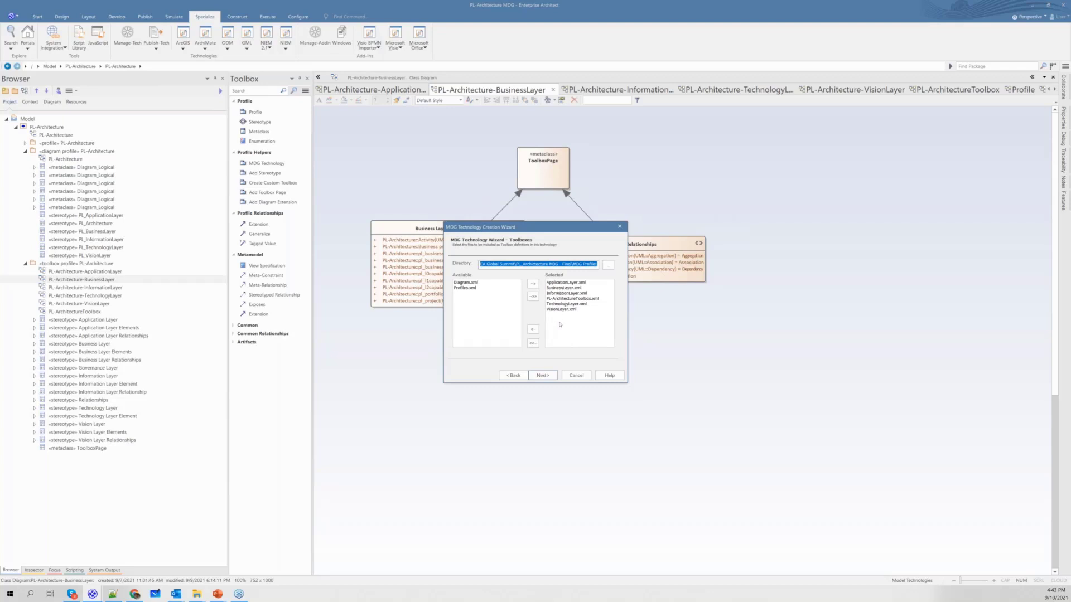
click(550, 374)
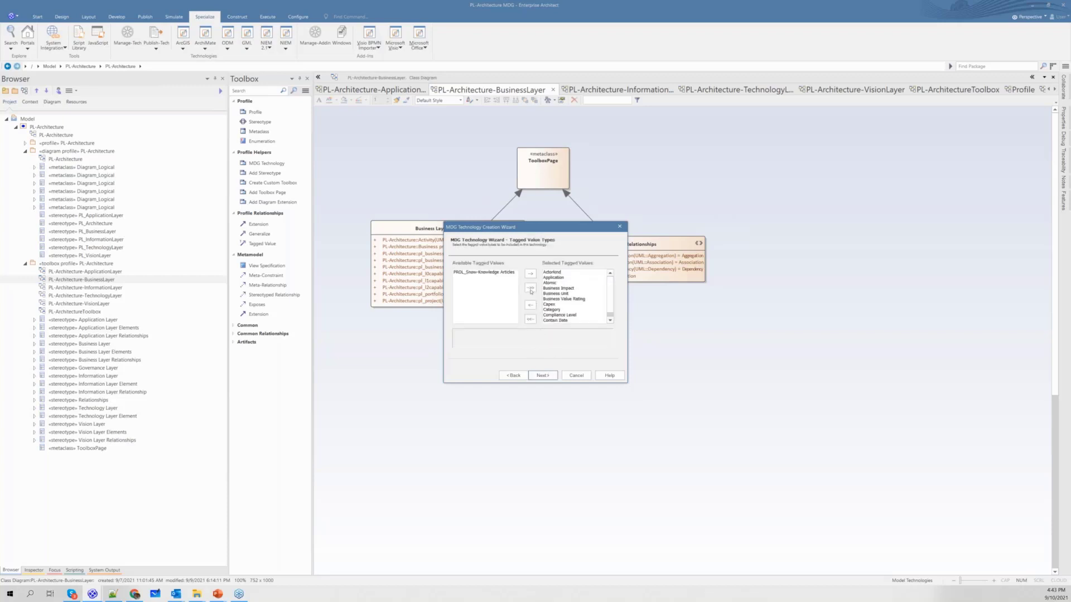
Step: Include all available tagged value types and the PL-ArchitectureTemplate report template in the technology
click(530, 289)
click(550, 377)
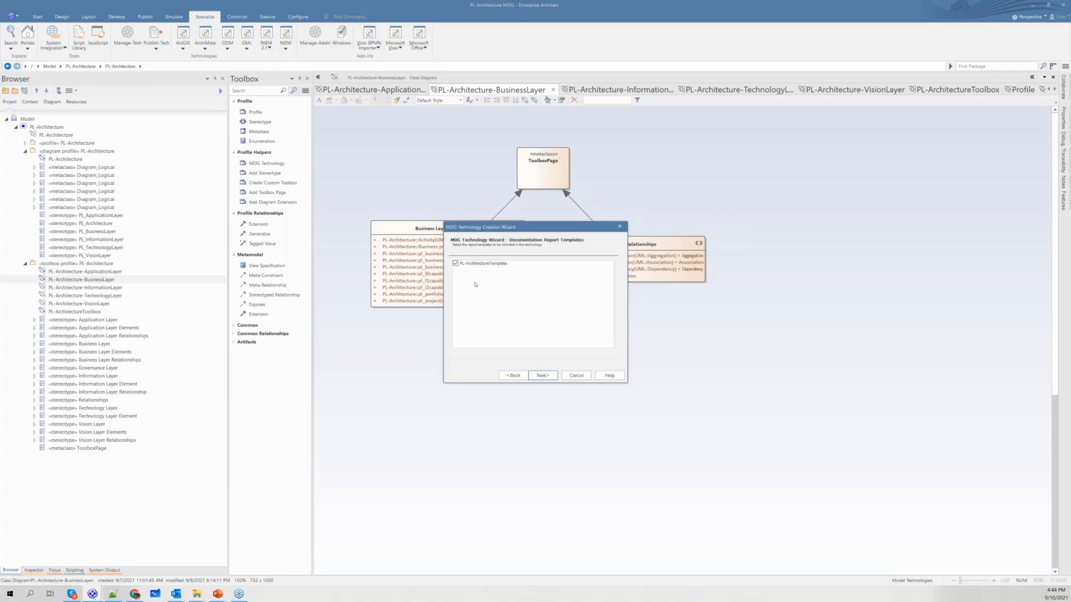
click(544, 377)
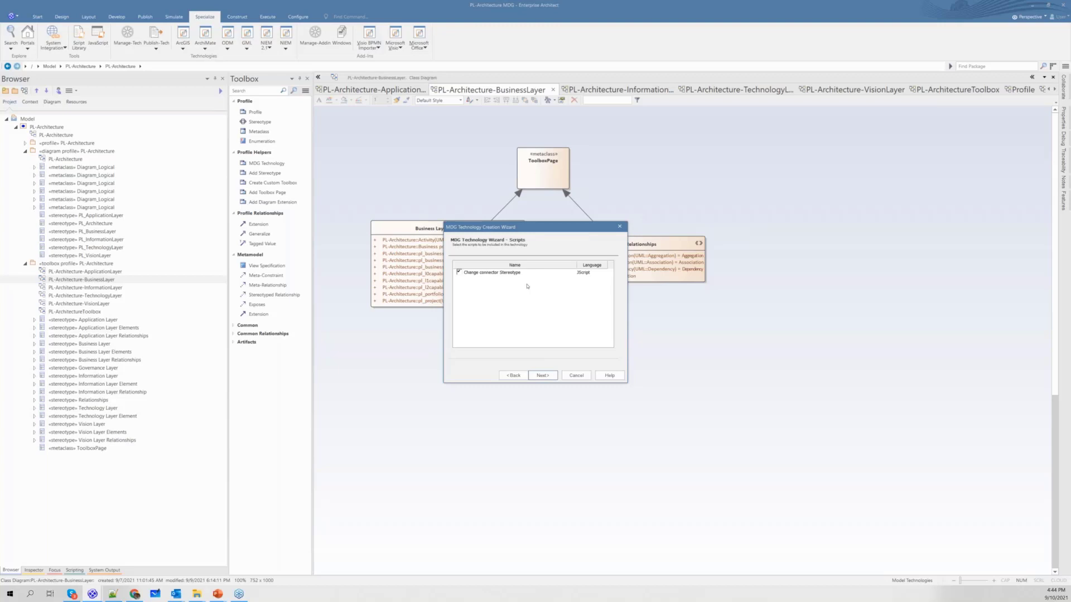
Step: Accept the Change connector Stereotype script and the model searches, and generate the PL-Architecture technology file
click(458, 274)
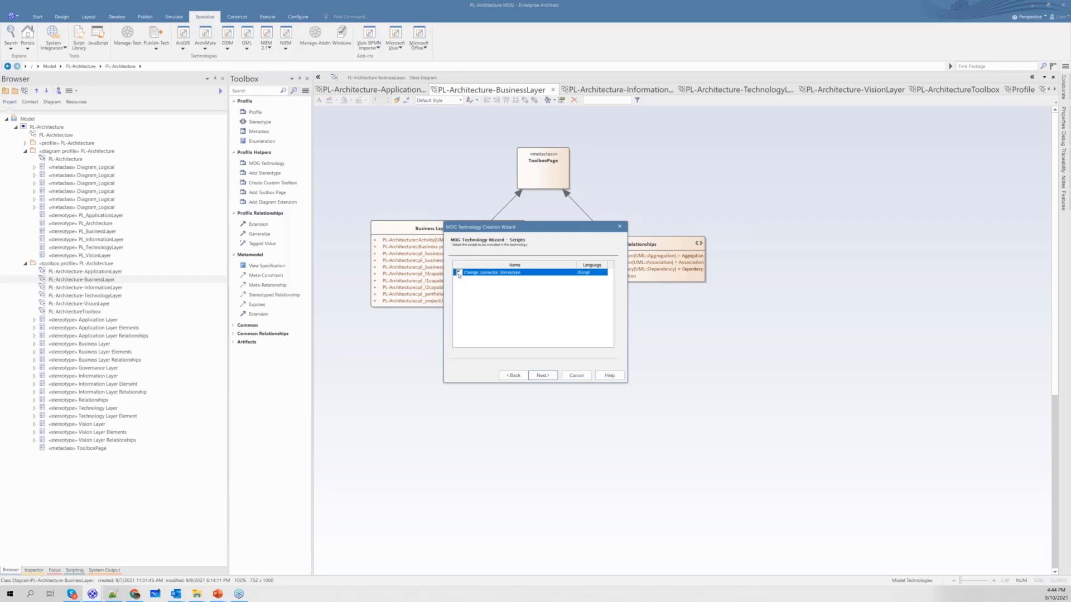
click(542, 376)
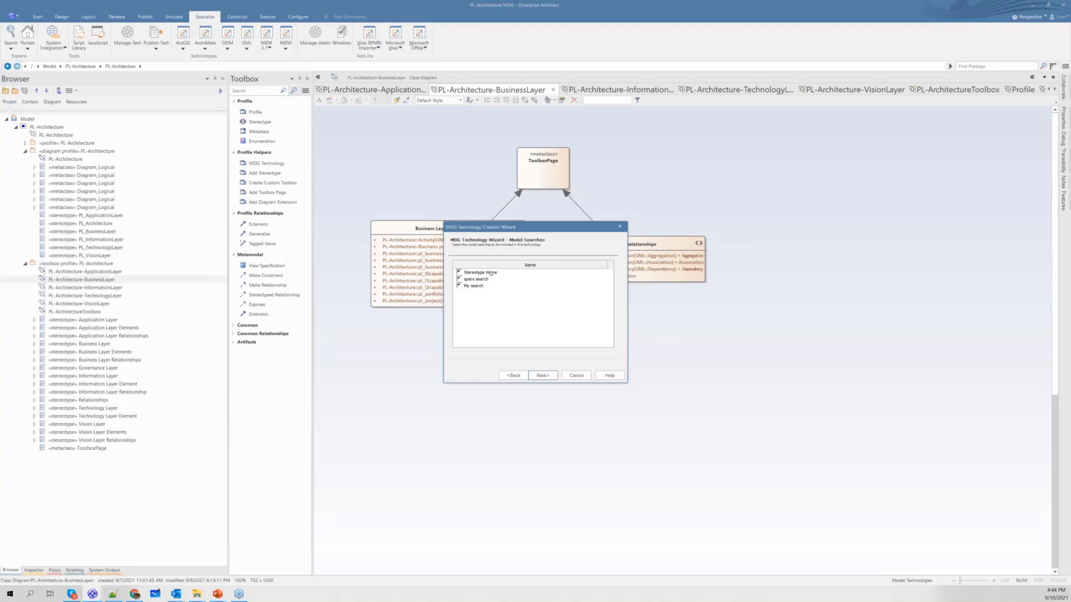
click(541, 375)
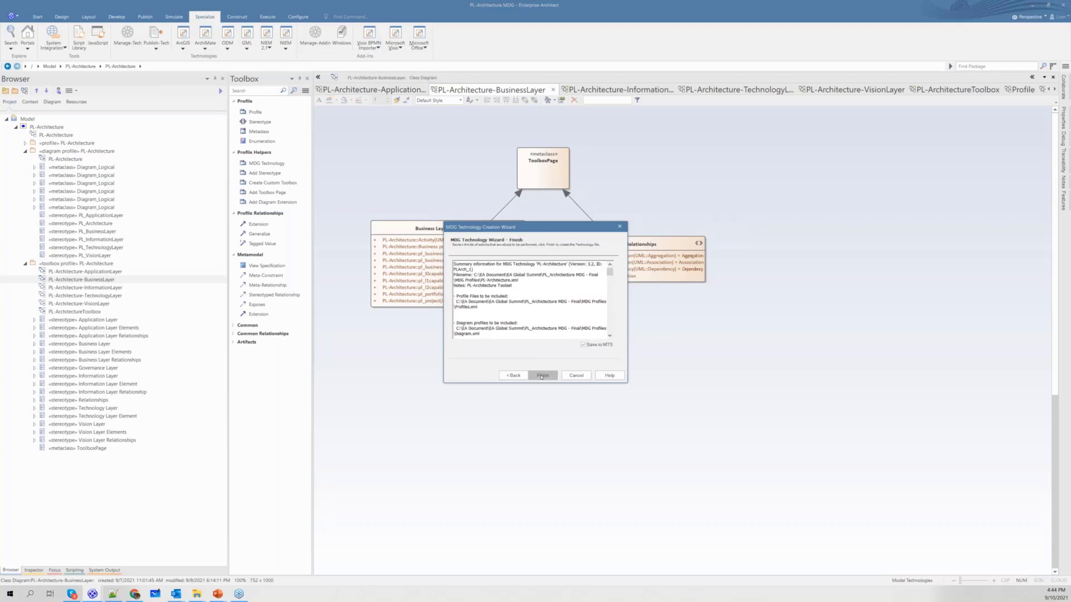
click(541, 376)
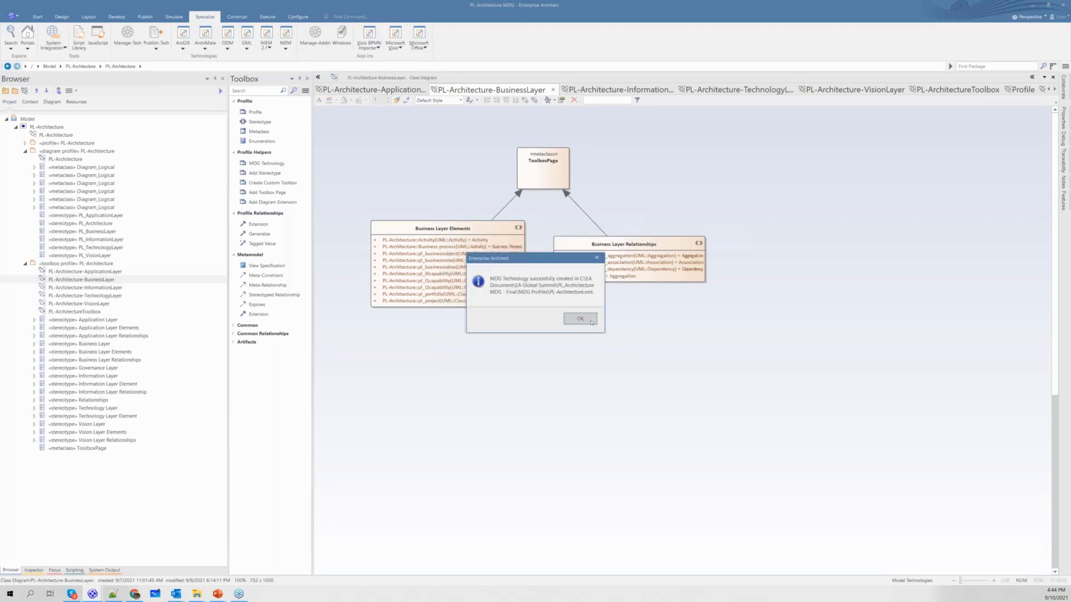
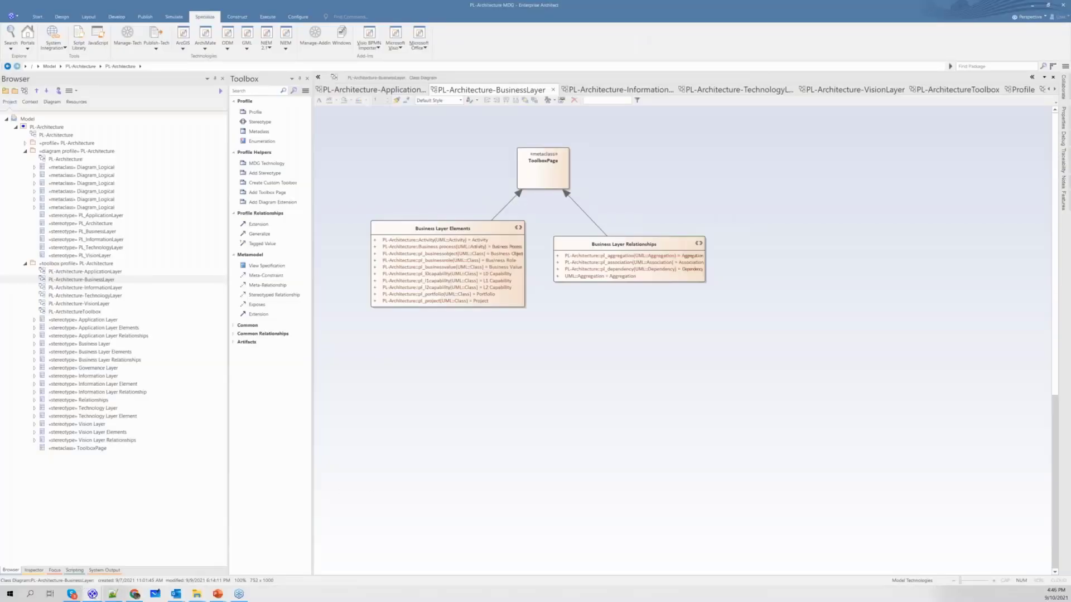
Step: Switch to the PL_Architecture MDG Implementation project and collapse its Application Domain and Information Domain packages
mouse_move(92, 594)
mouse_move(123, 563)
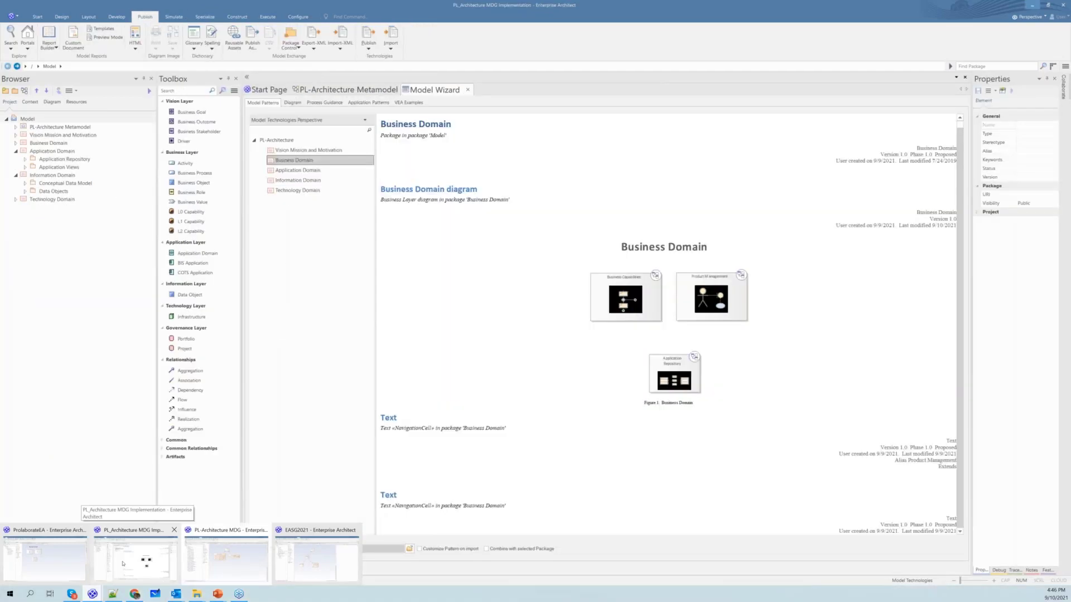
click(123, 564)
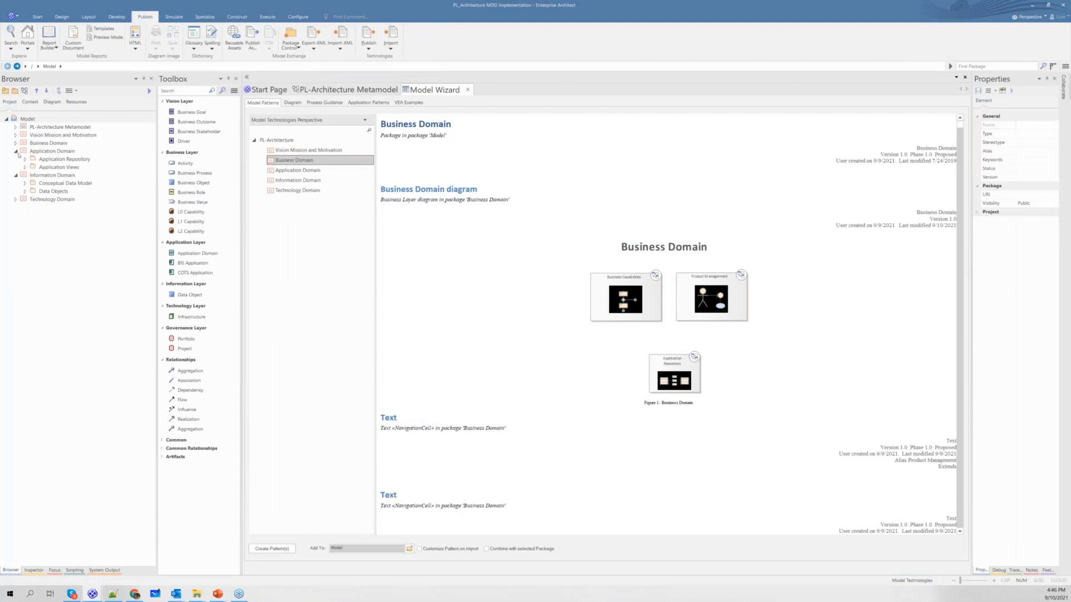
click(15, 152)
click(16, 159)
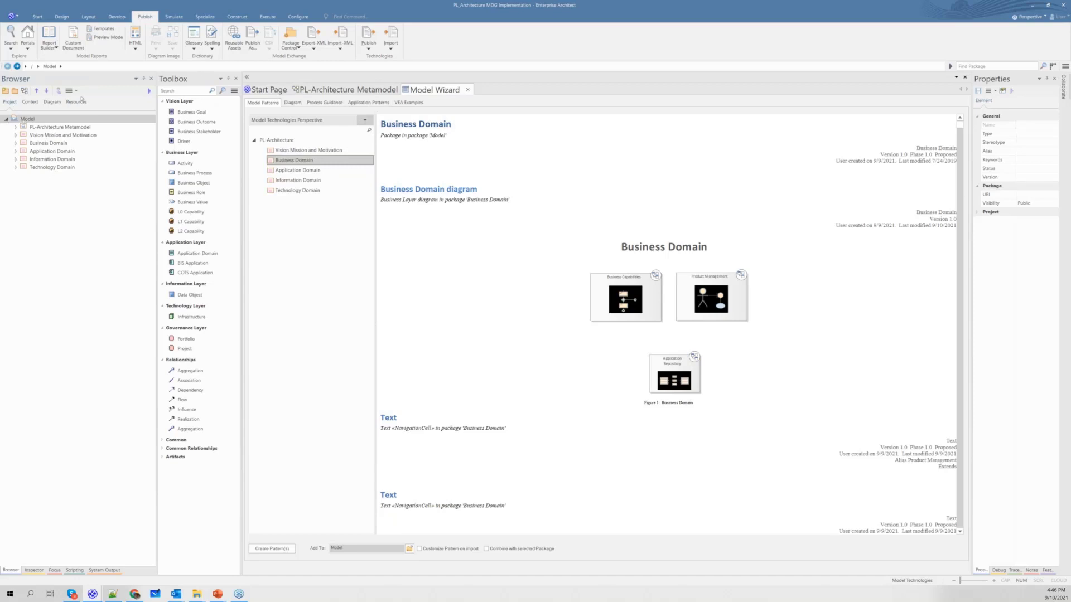
Step: Look at how to import an MDG Technology file under Model Technologies in the project resources, without importing anything
click(76, 102)
click(51, 171)
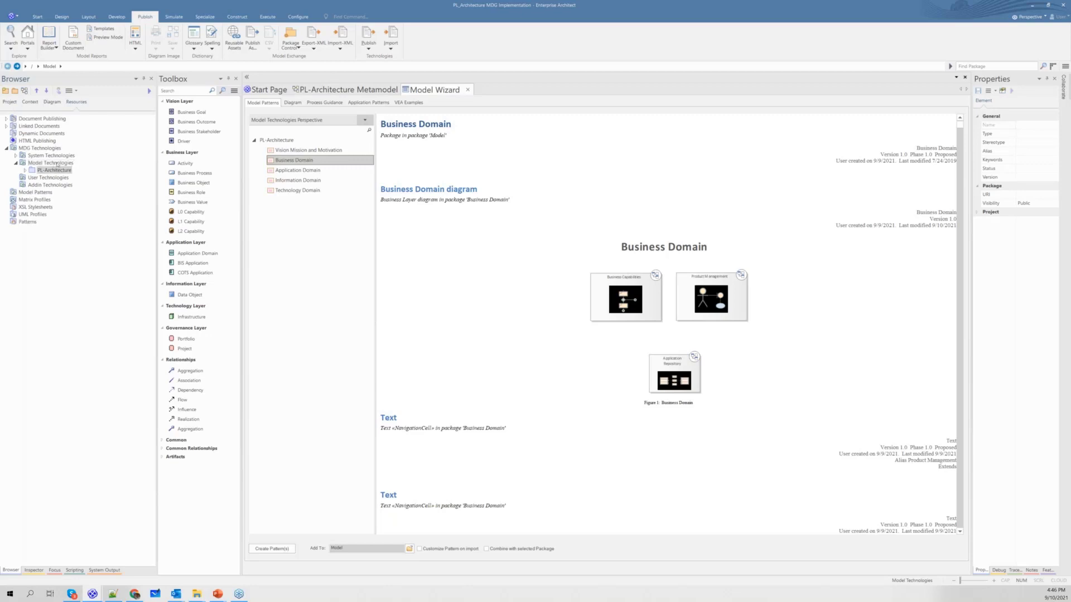
right_click(57, 163)
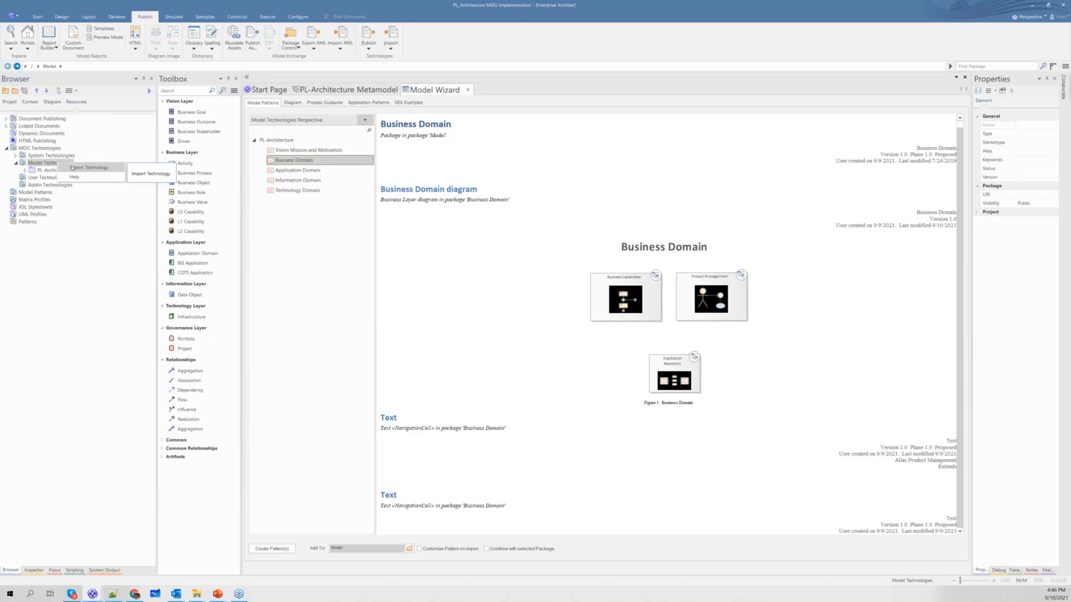
click(72, 167)
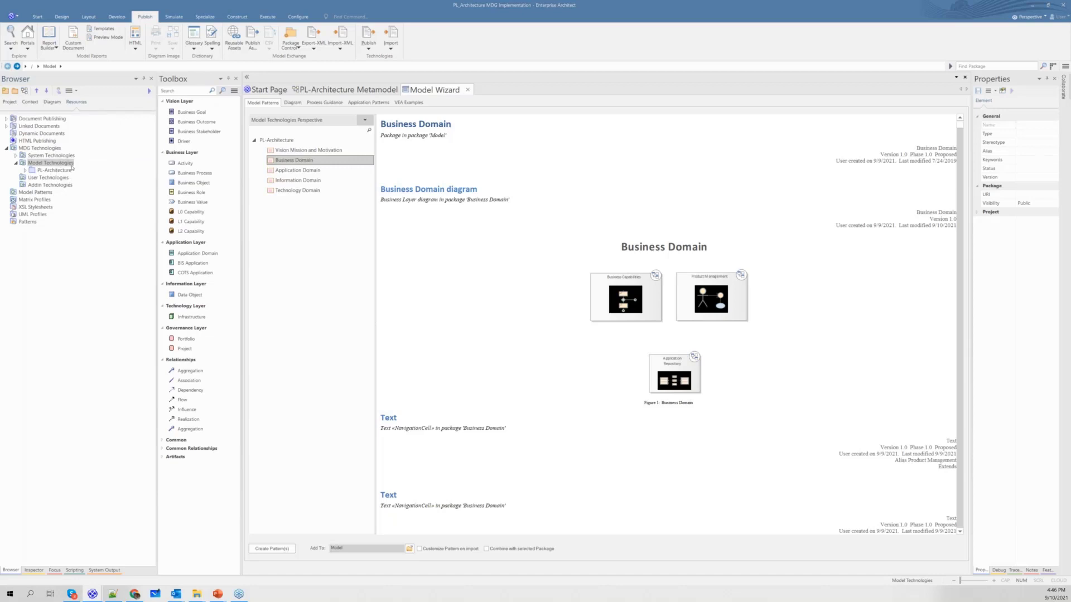
click(610, 243)
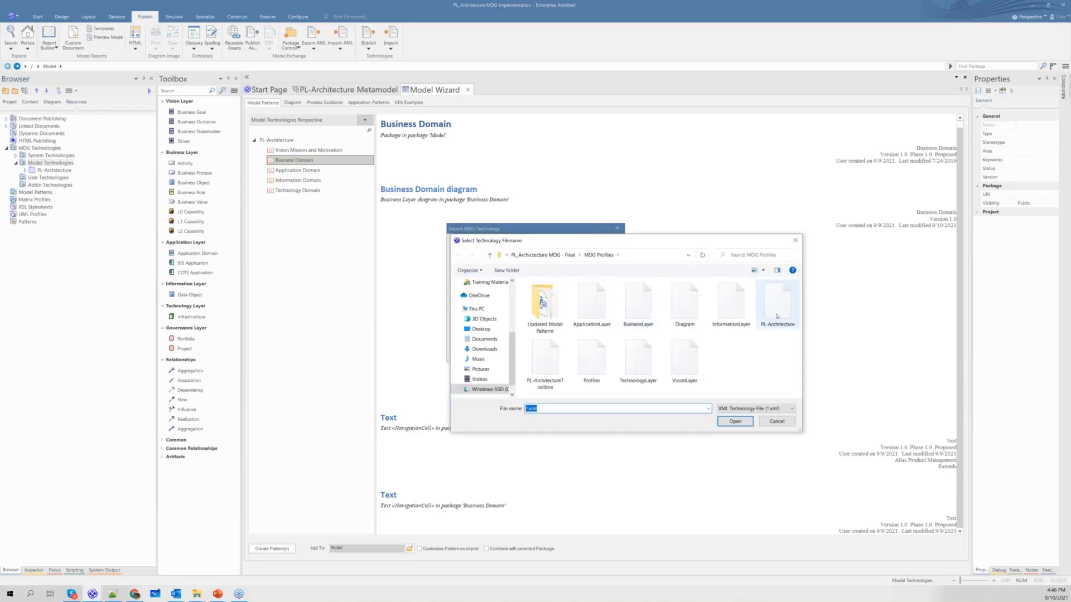
click(773, 423)
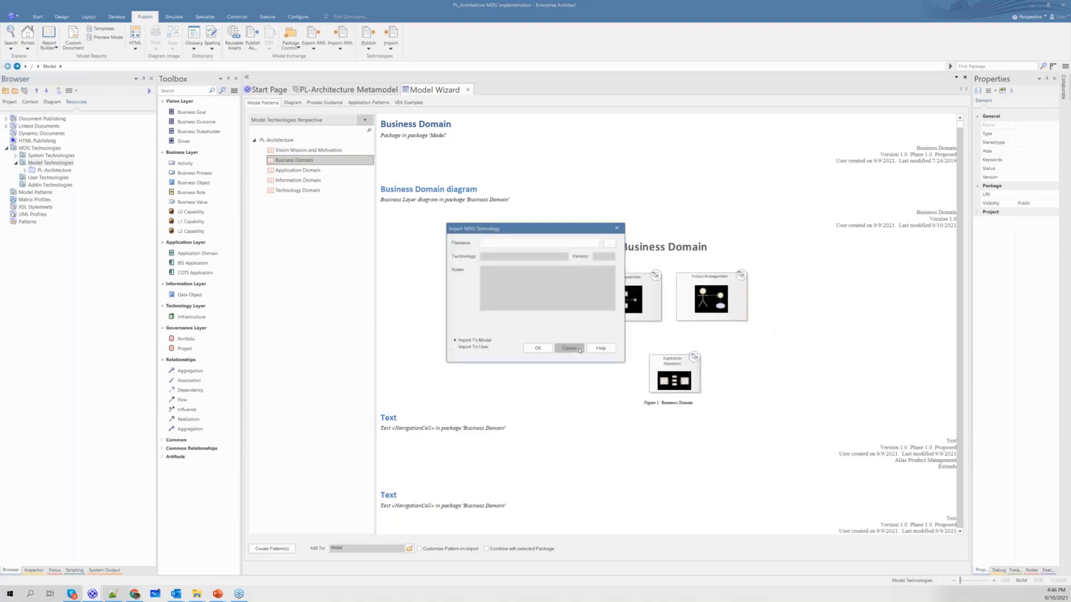
click(569, 348)
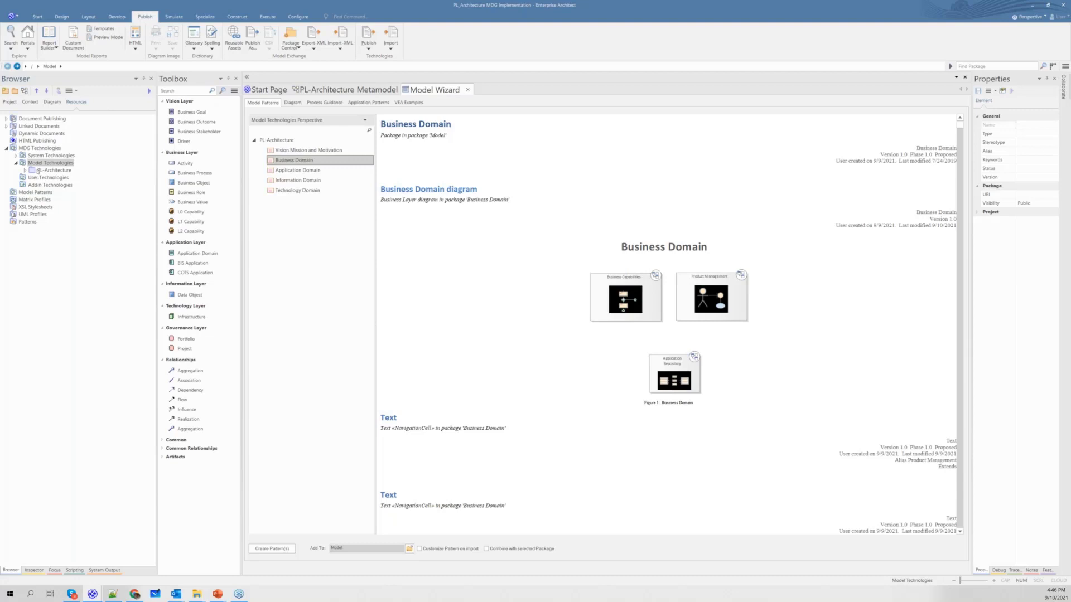
Step: Return to the project's package structure and examine the contents of Business Domain and its Business Capabilities package
click(12, 104)
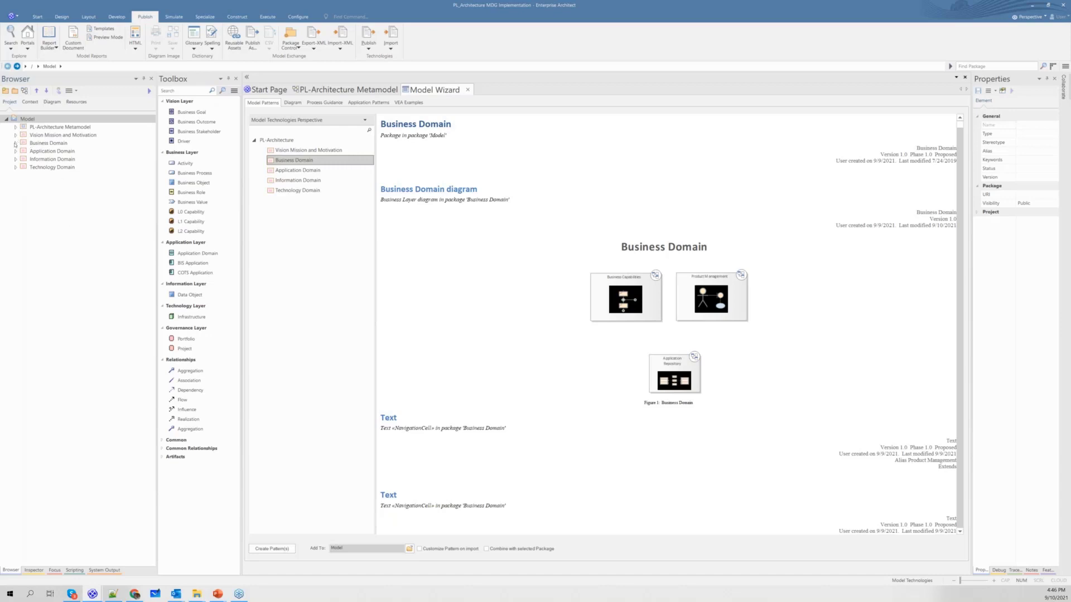
click(15, 143)
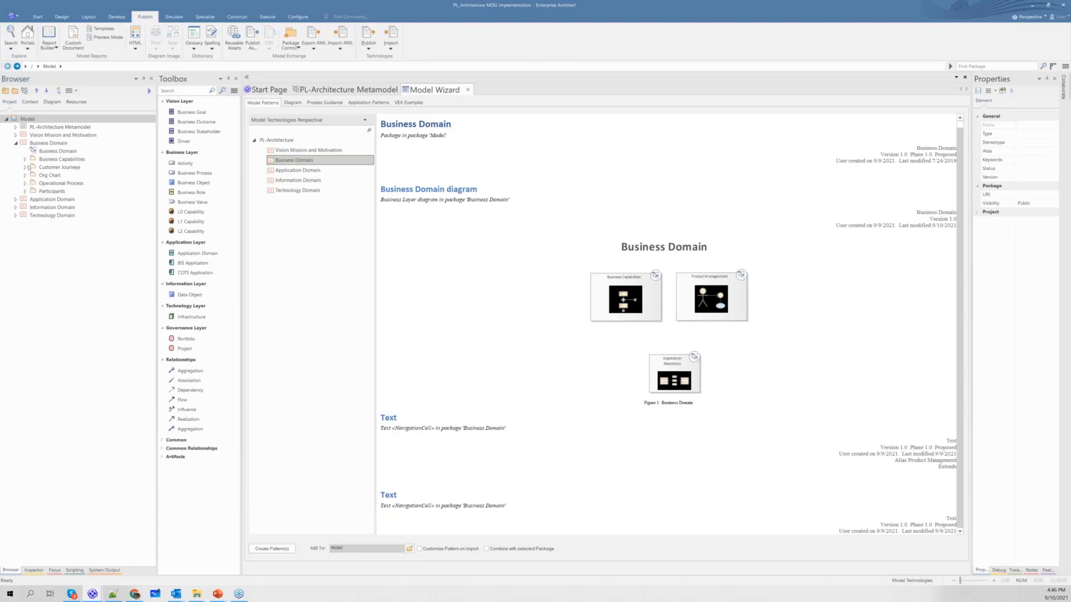
click(25, 160)
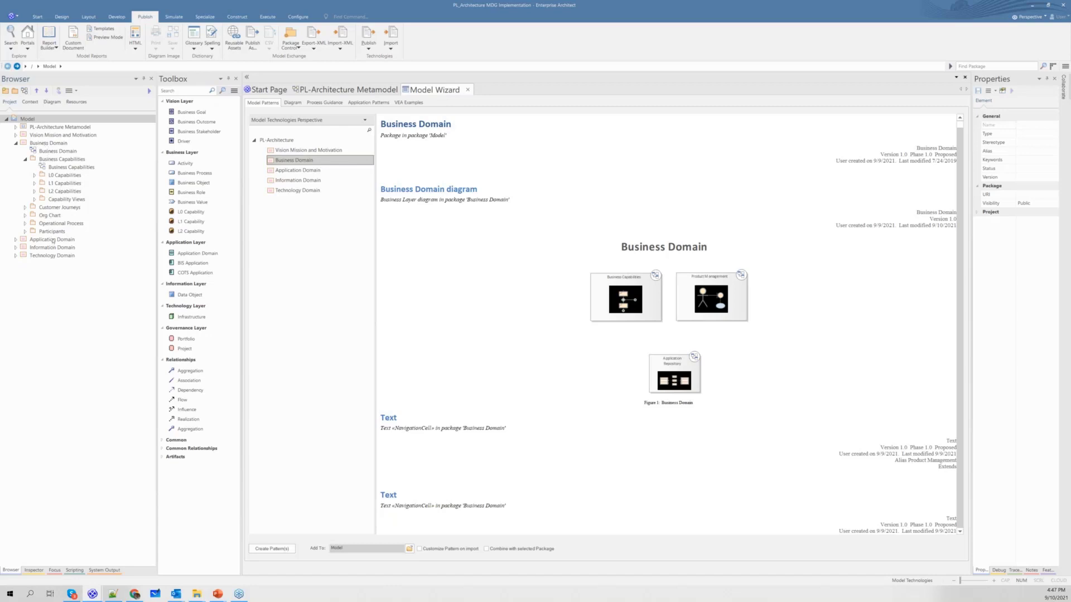
Step: Expand the Business Domain package with its Business Capabilities package collapsed
click(16, 143)
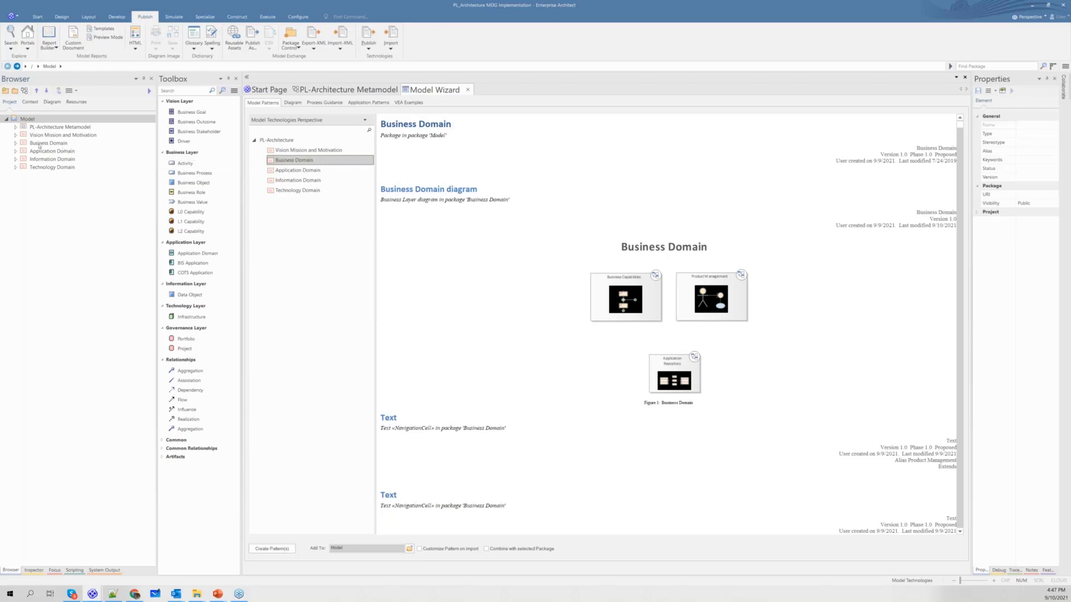
click(16, 143)
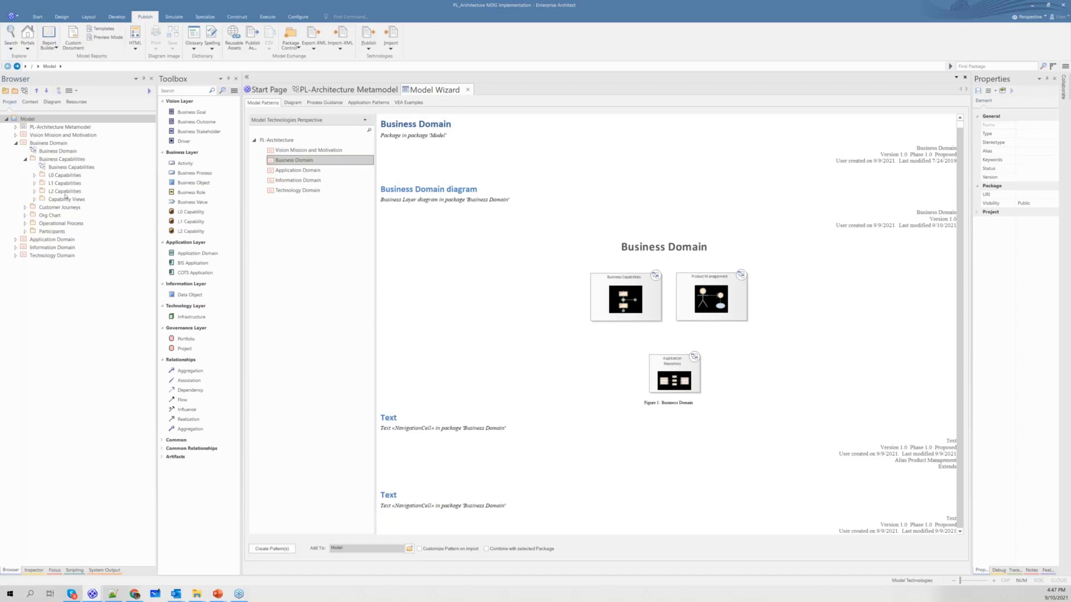
click(26, 159)
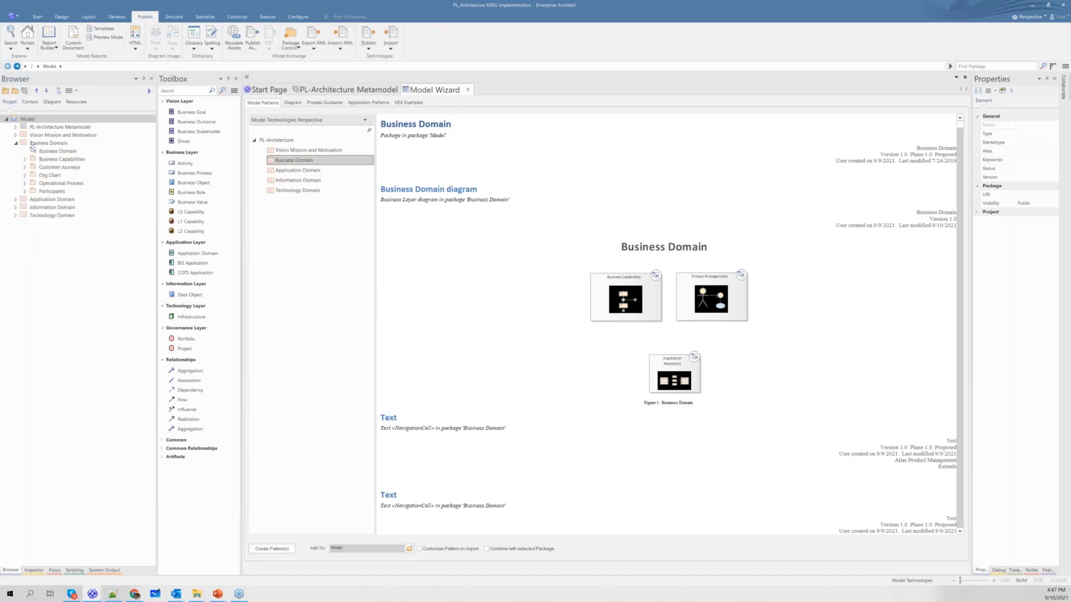
Step: Look at the XML export settings and target file selection for the Business Domain package, without exporting anything
click(40, 143)
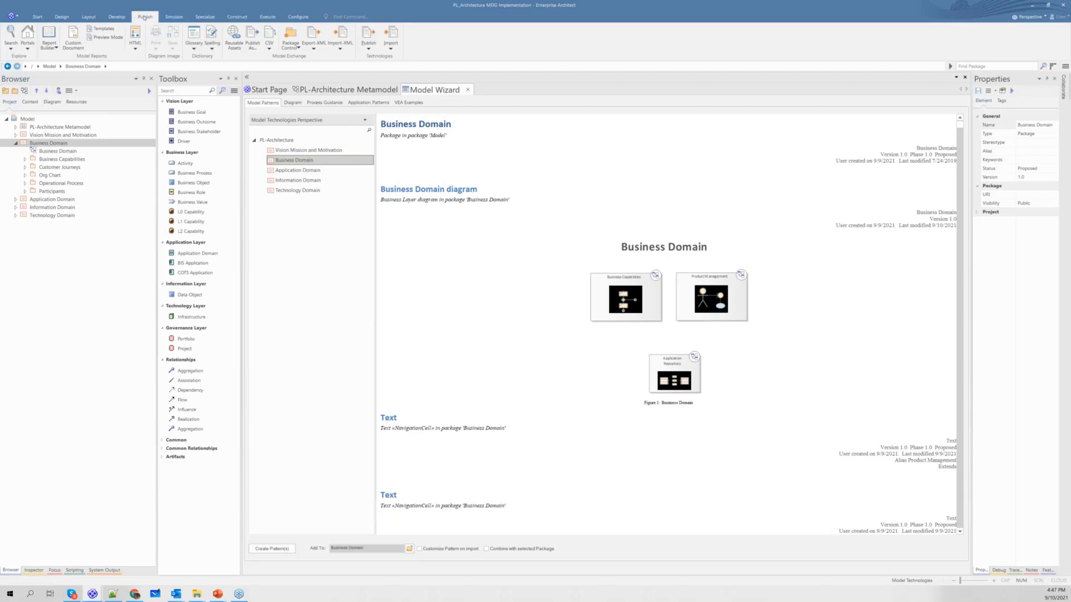
click(321, 49)
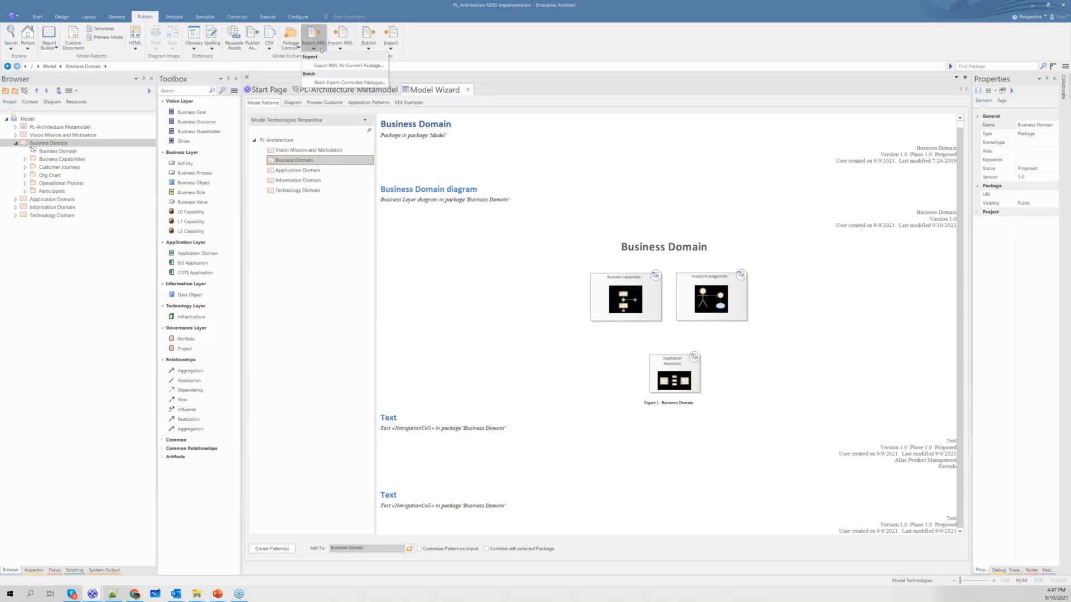
click(325, 67)
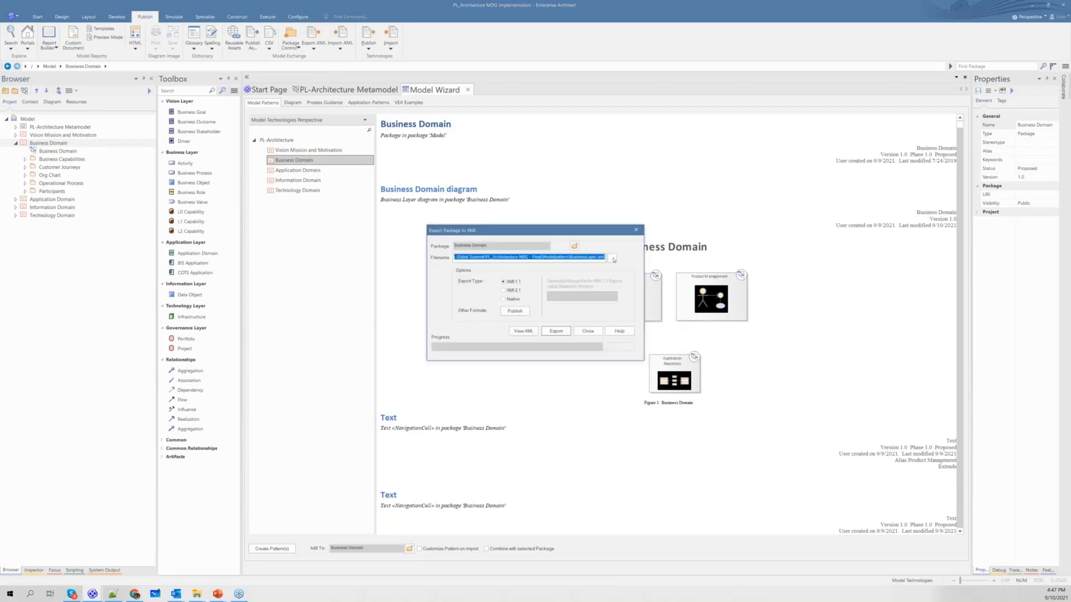
click(612, 258)
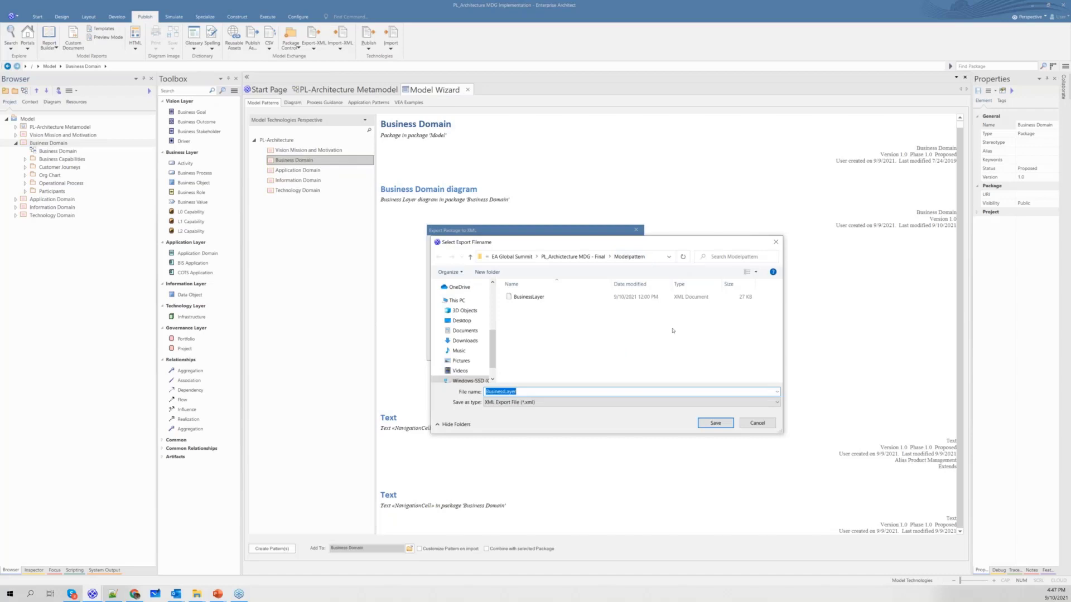
click(757, 423)
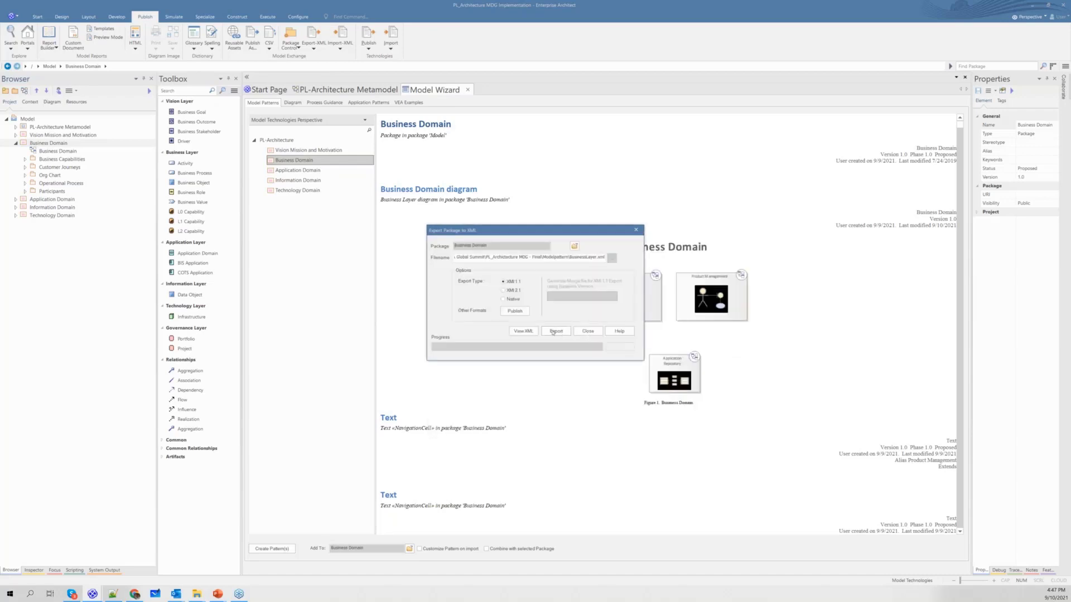
click(592, 333)
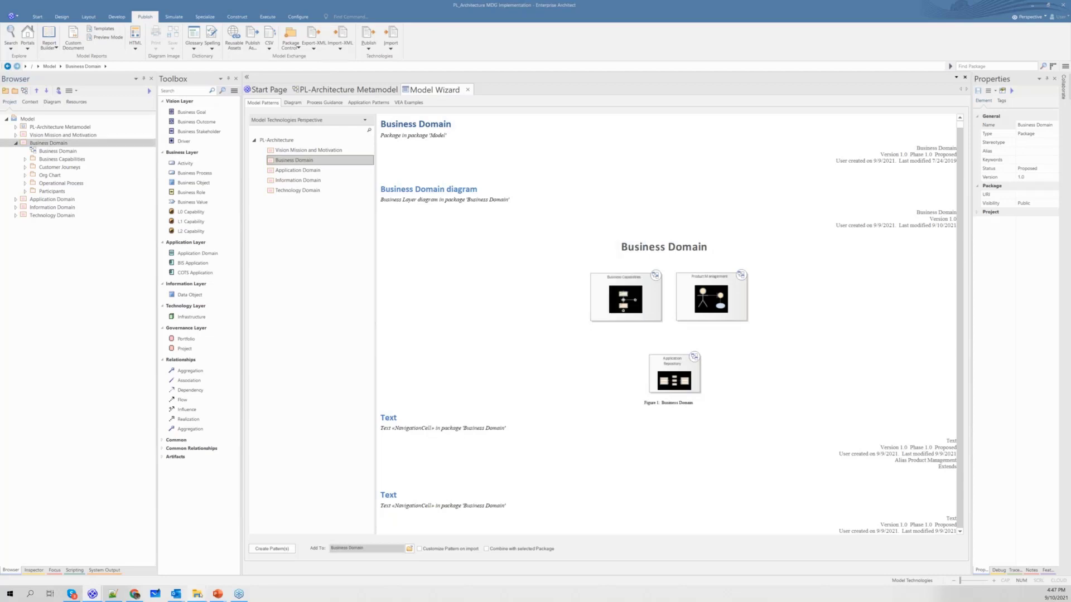
Step: Switch to the MDG Profiles folder in File Explorer and examine the XML pattern files in Updated Model Patterns
mouse_move(197, 594)
mouse_move(228, 566)
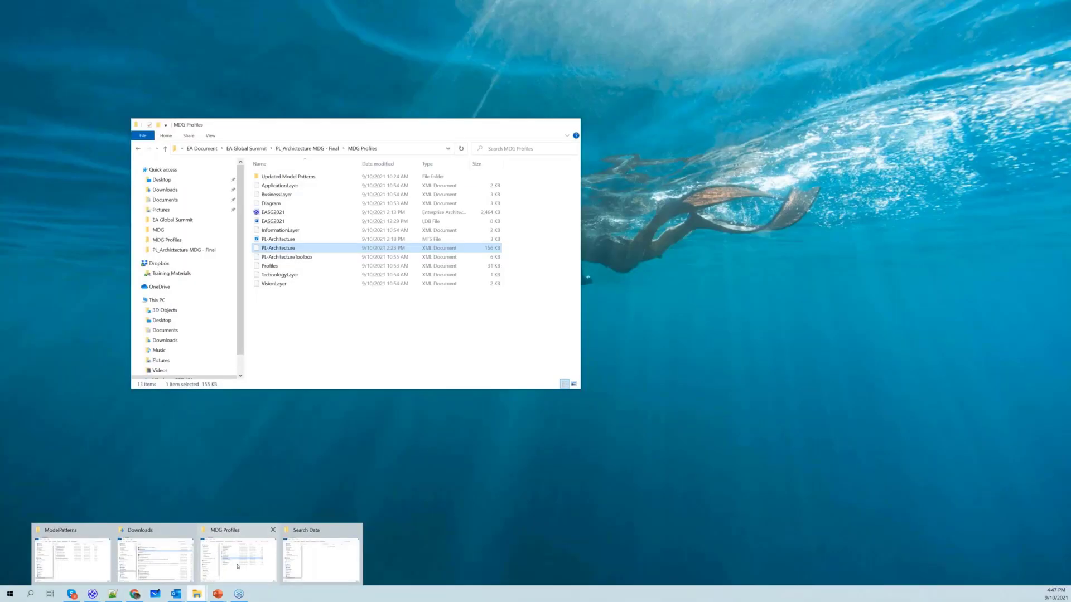
click(238, 566)
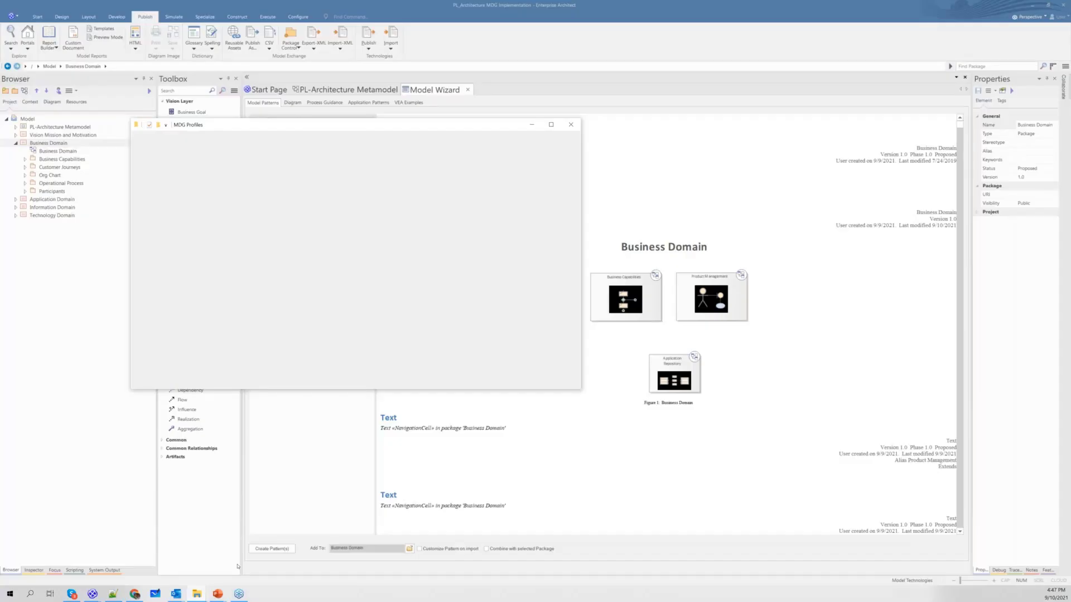
double_click(288, 176)
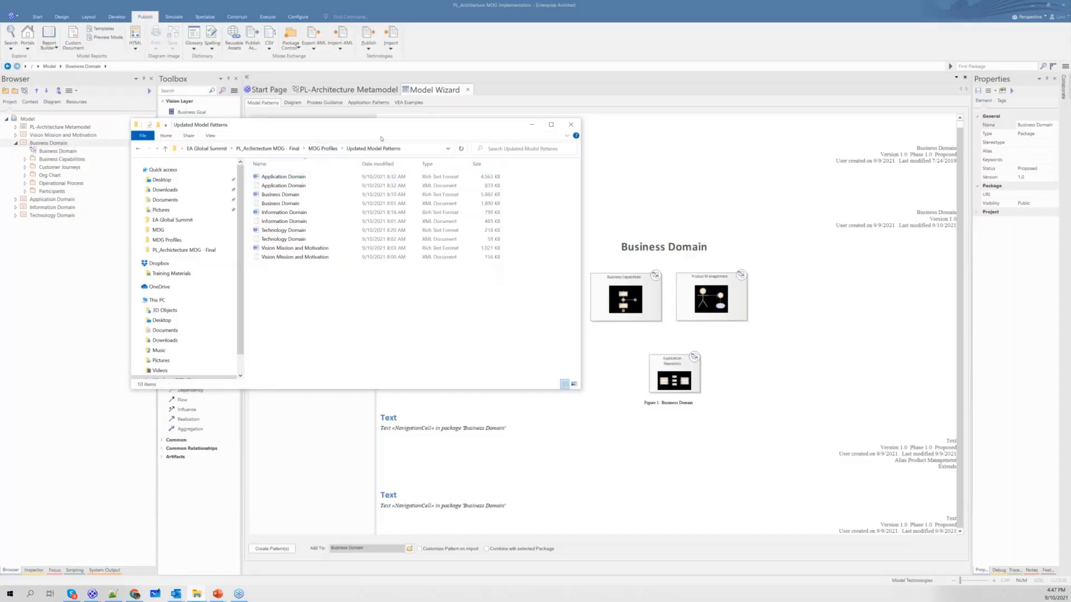
drag(382, 139, 575, 184)
click(441, 236)
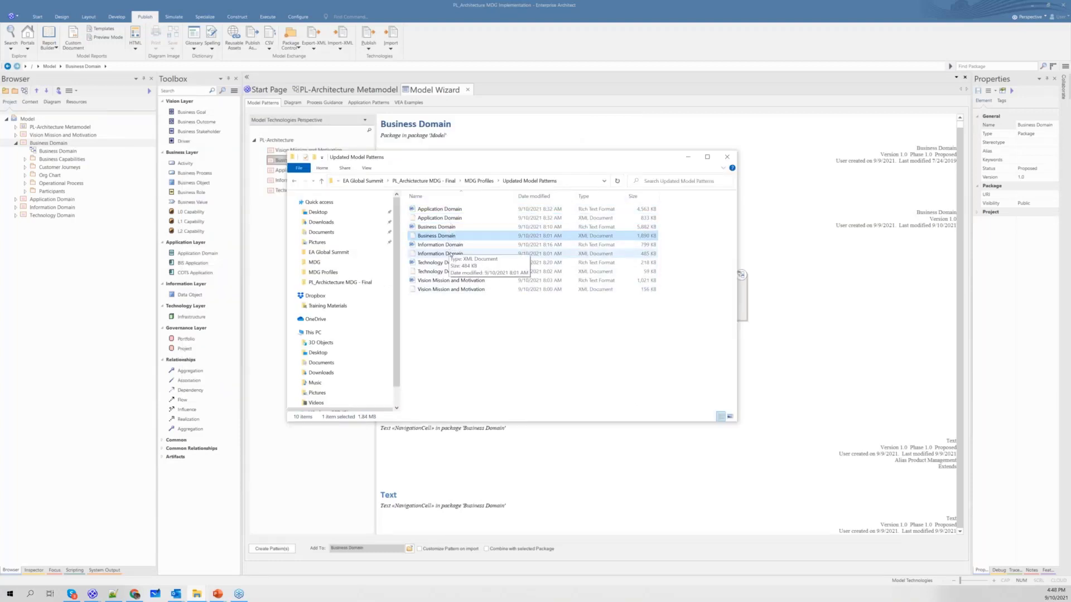
click(440, 272)
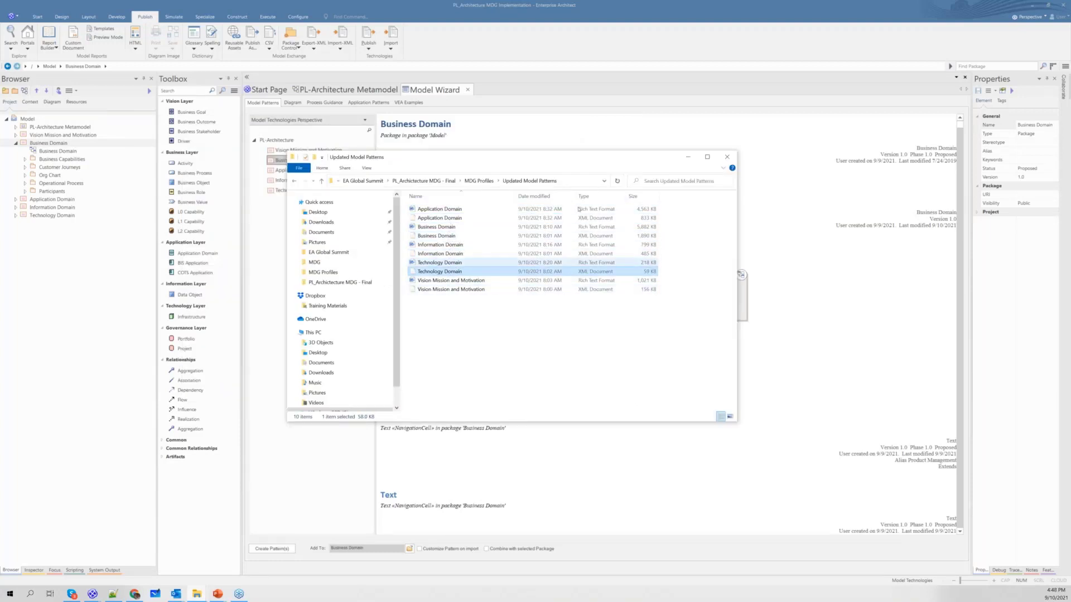
click(689, 158)
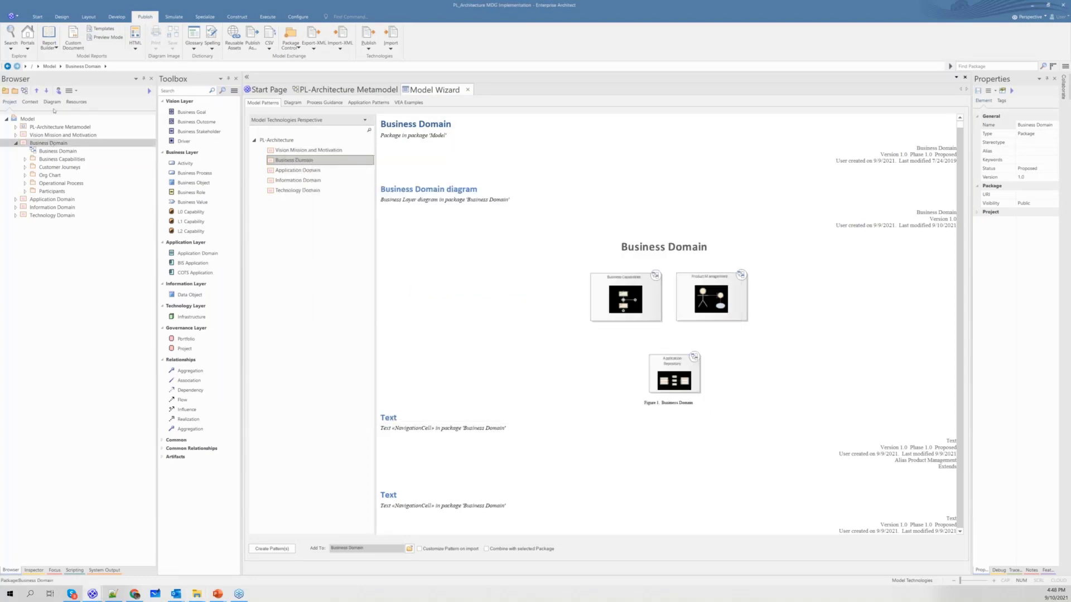
Step: Look at the documentation generation settings for Business Domain and the Rich Text Format output option, without generating a report
click(49, 44)
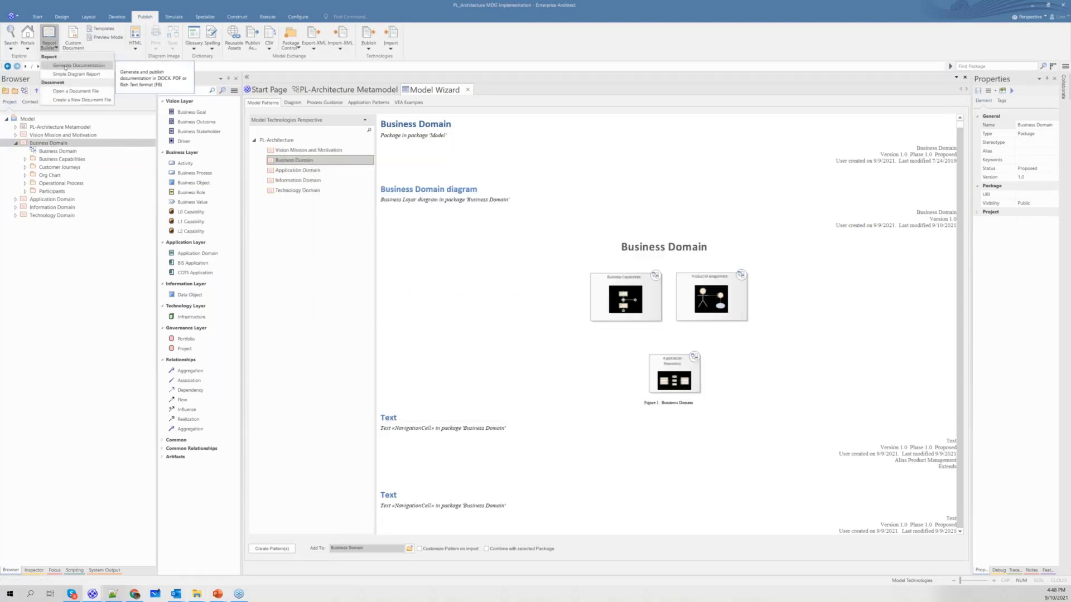
click(65, 67)
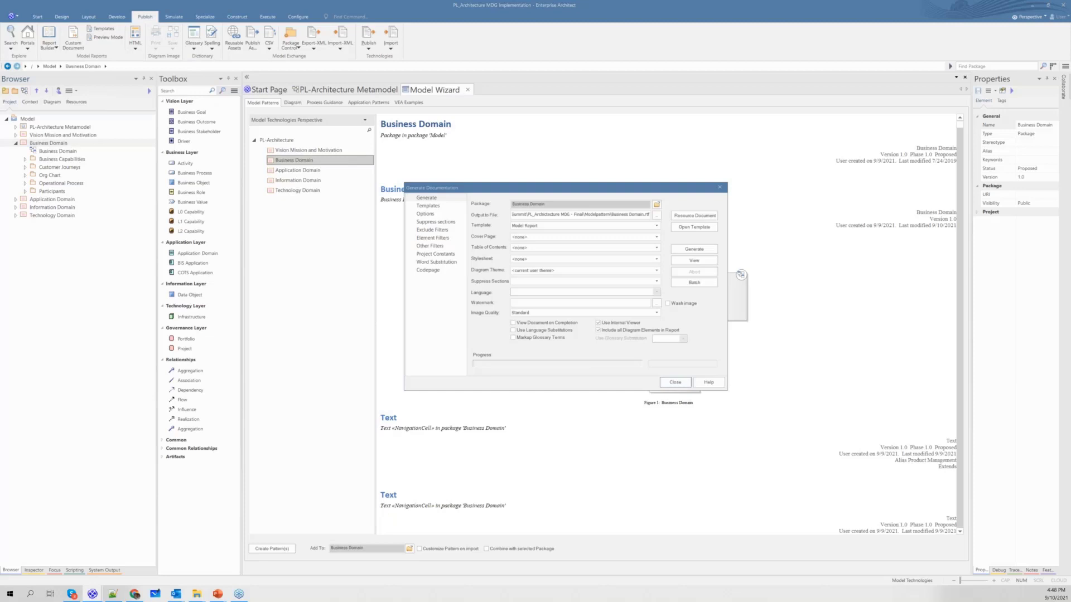
click(657, 216)
click(490, 360)
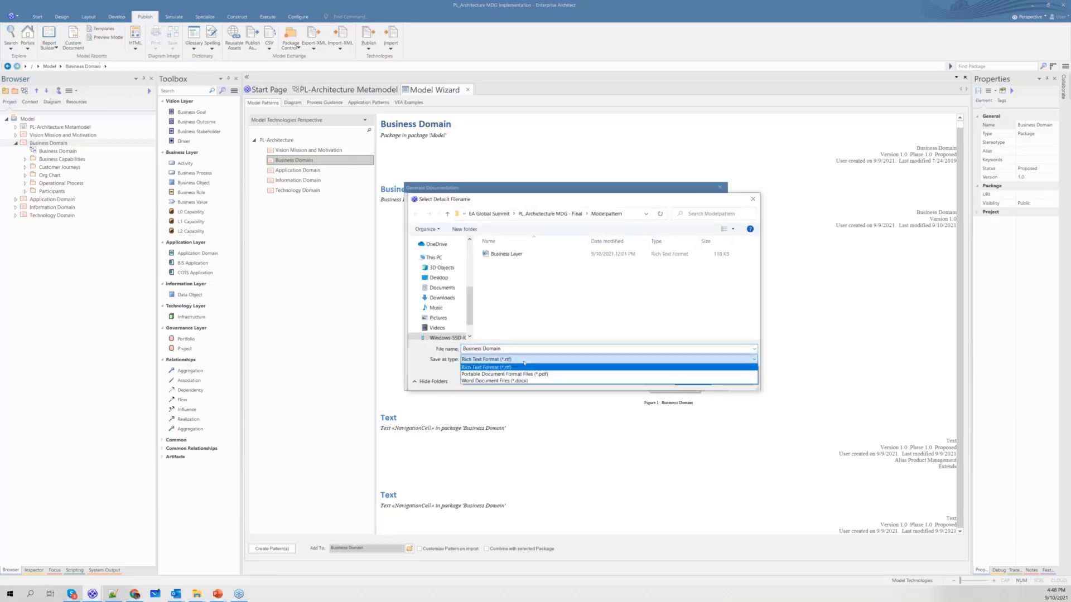
click(524, 368)
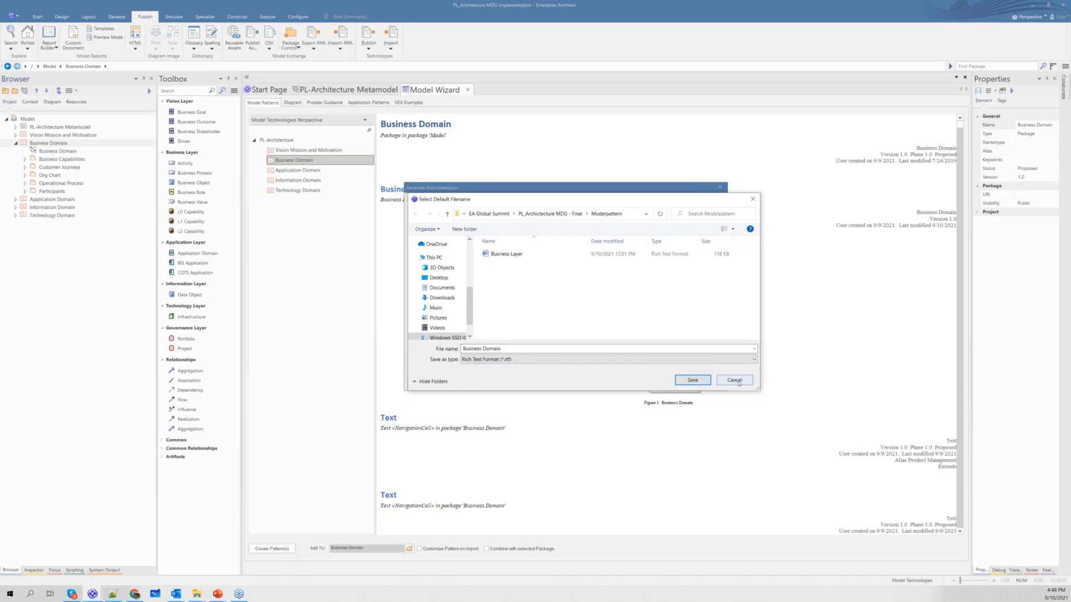
click(692, 382)
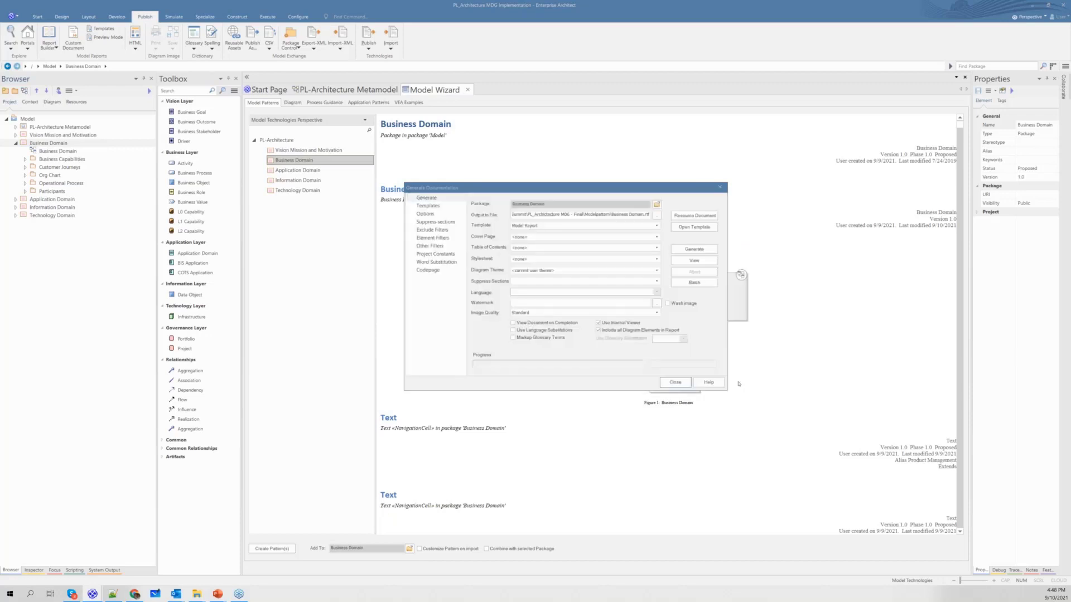
click(675, 382)
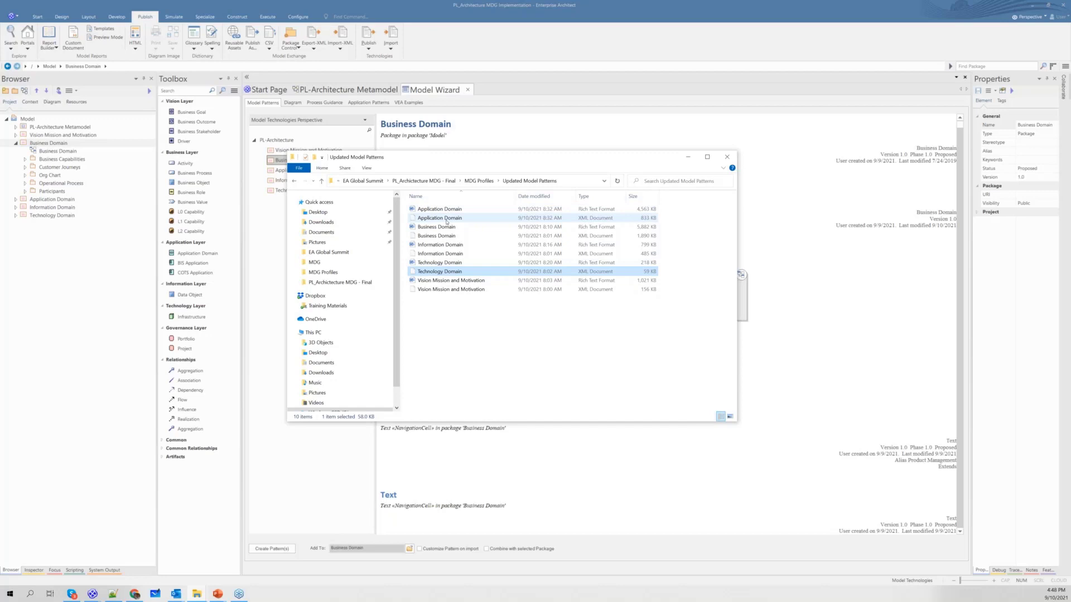
Step: Select all the RTF and XML pattern files in the Updated Model Patterns folder
click(445, 217)
click(447, 210)
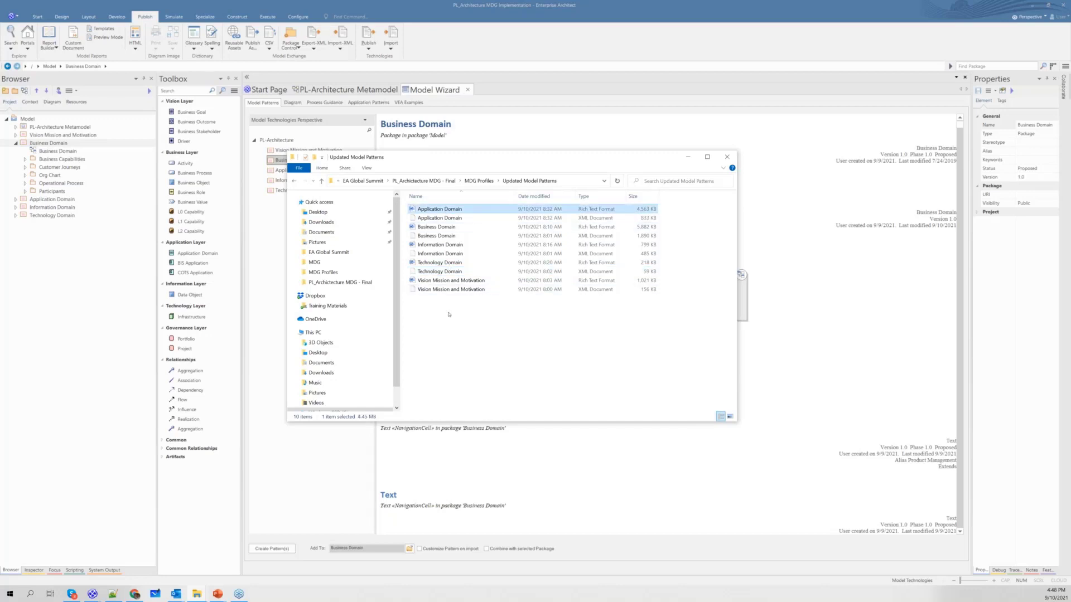
drag(449, 305, 489, 205)
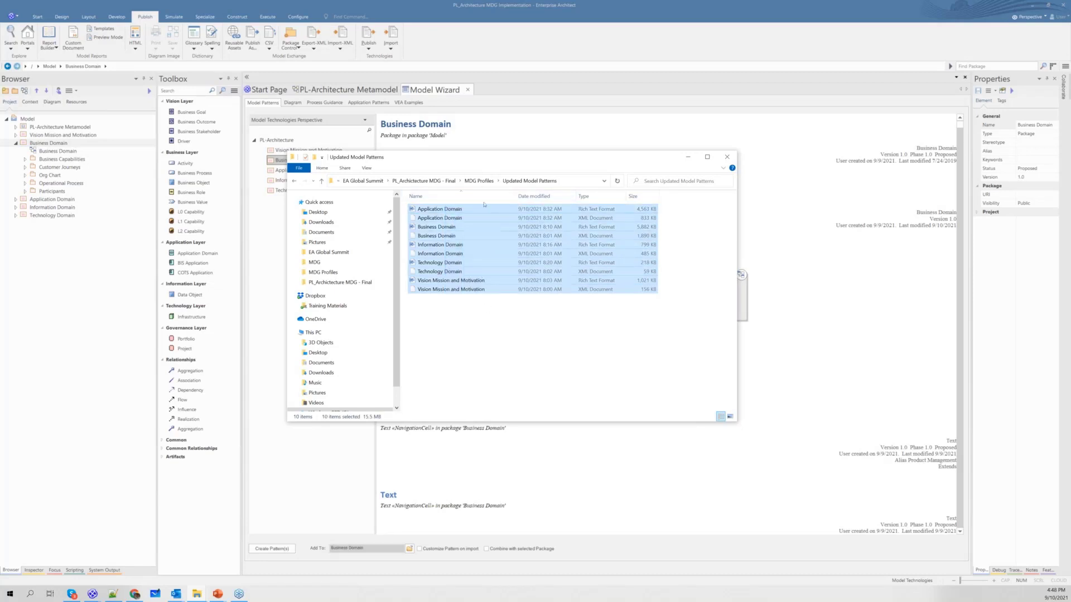
Step: Go to %appdata%, open Sparx Systems > EA > ModelPatterns, and look at the pattern files stored there
click(573, 181)
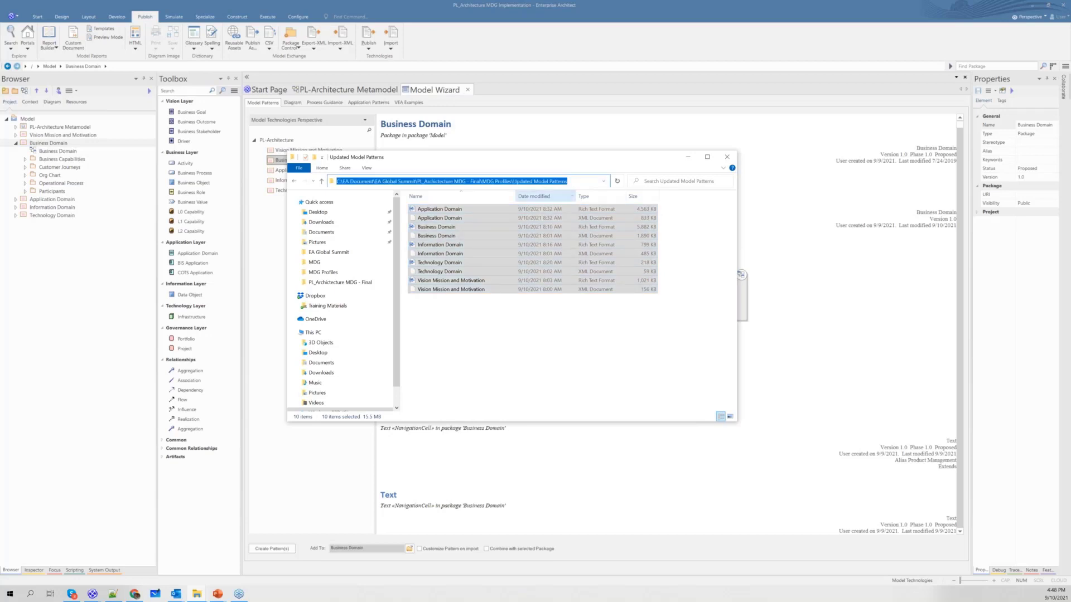
text(%appdata)
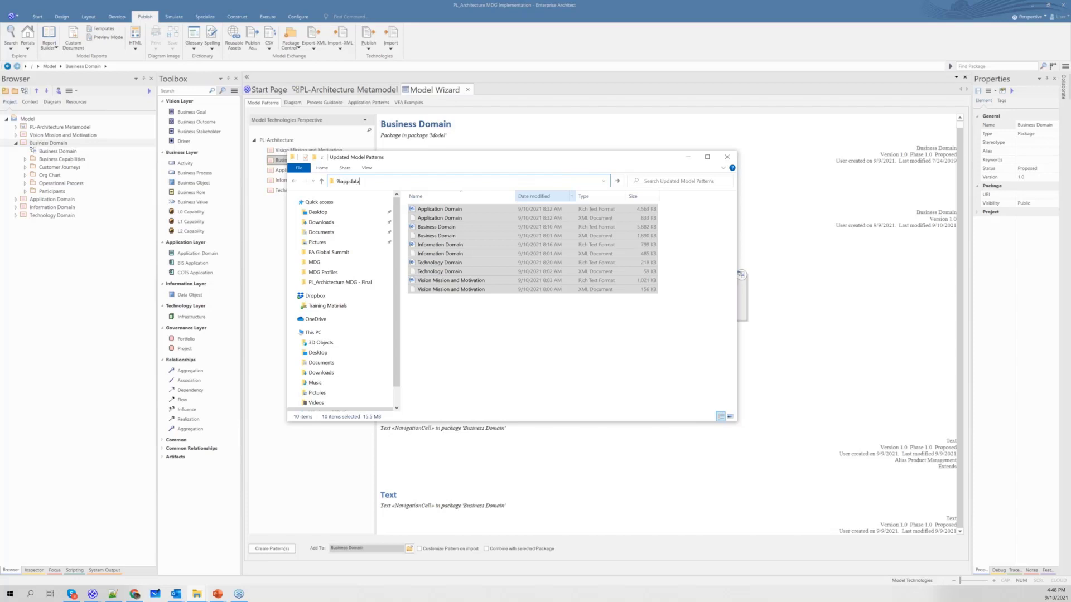
text(%)
key(Return)
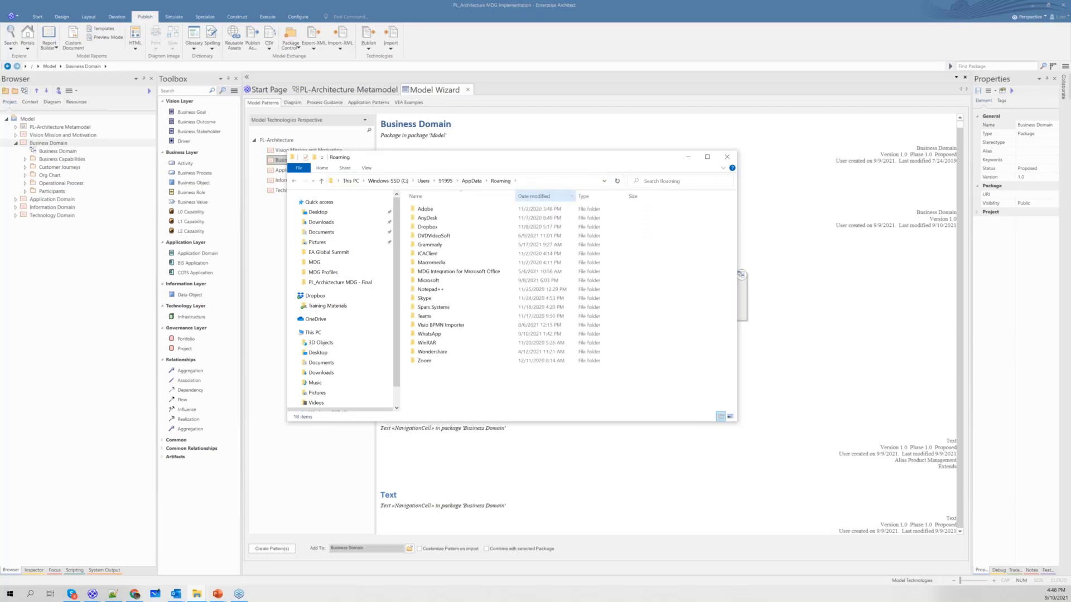
double_click(446, 307)
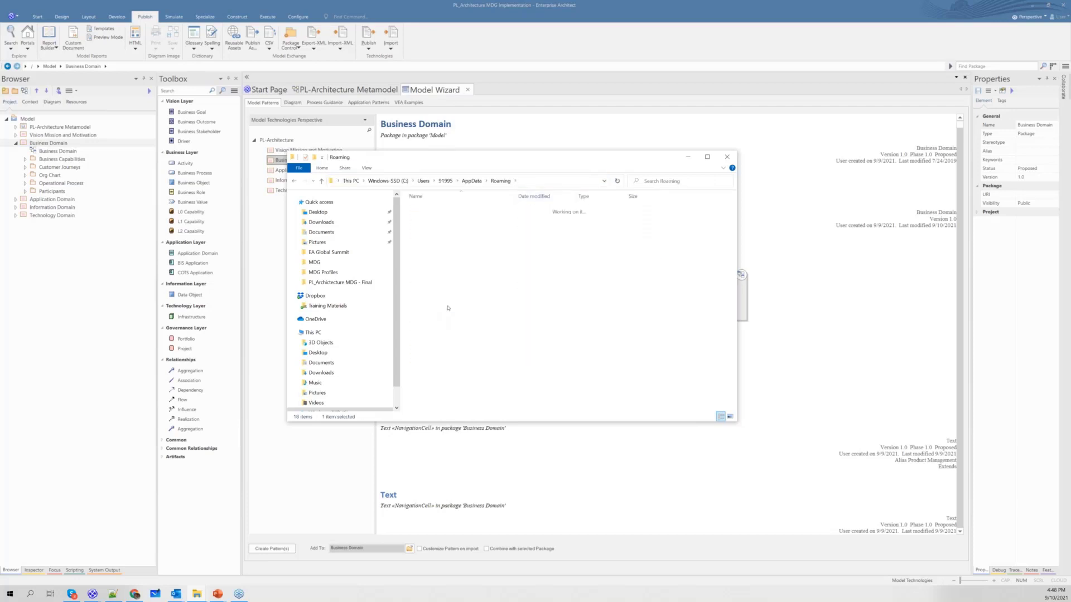
double_click(421, 209)
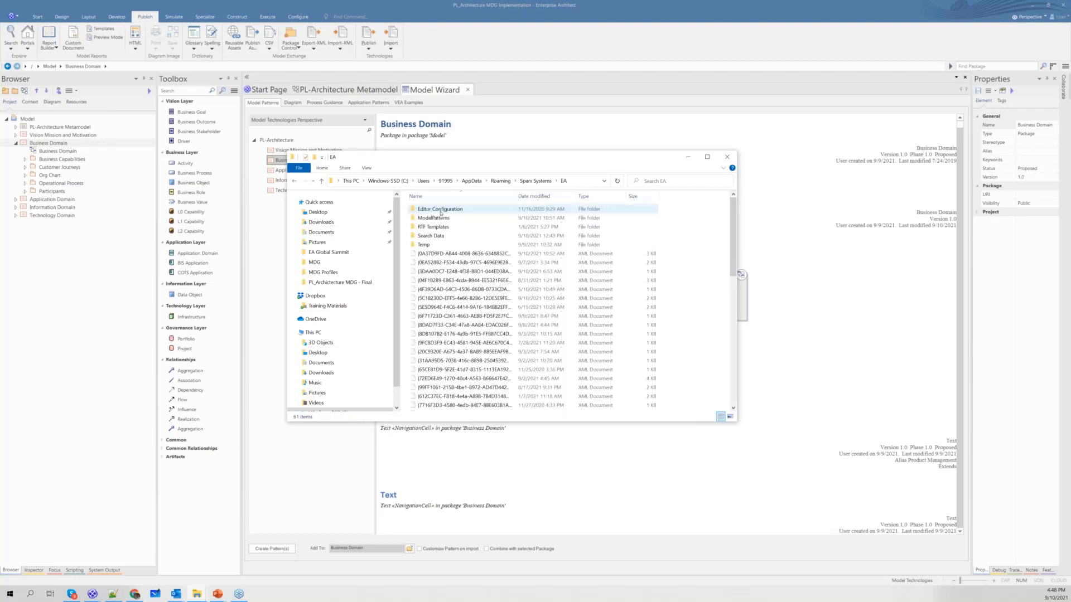
click(444, 219)
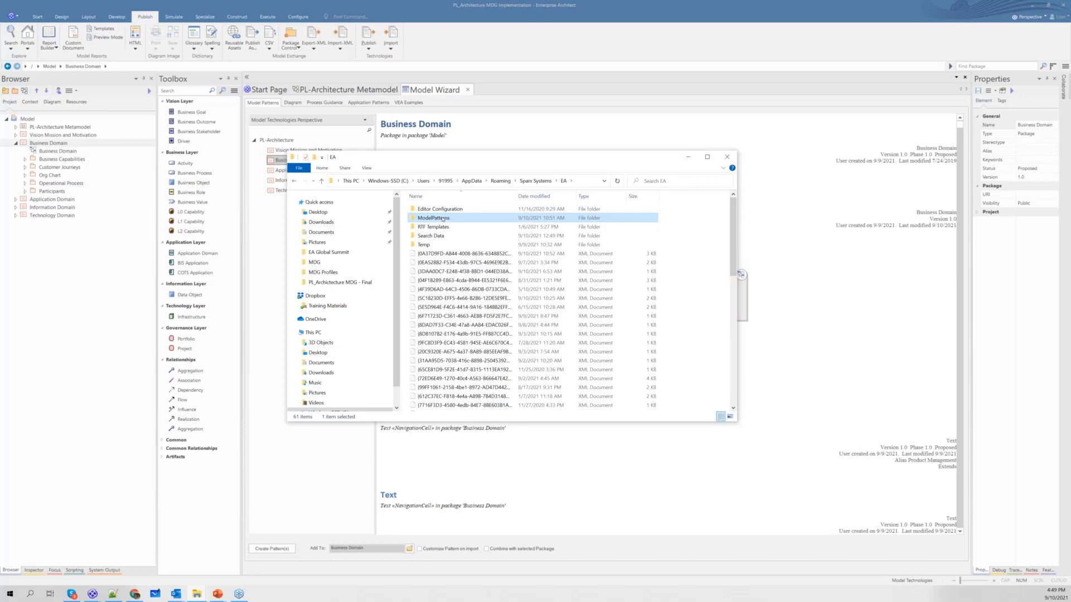
double_click(440, 218)
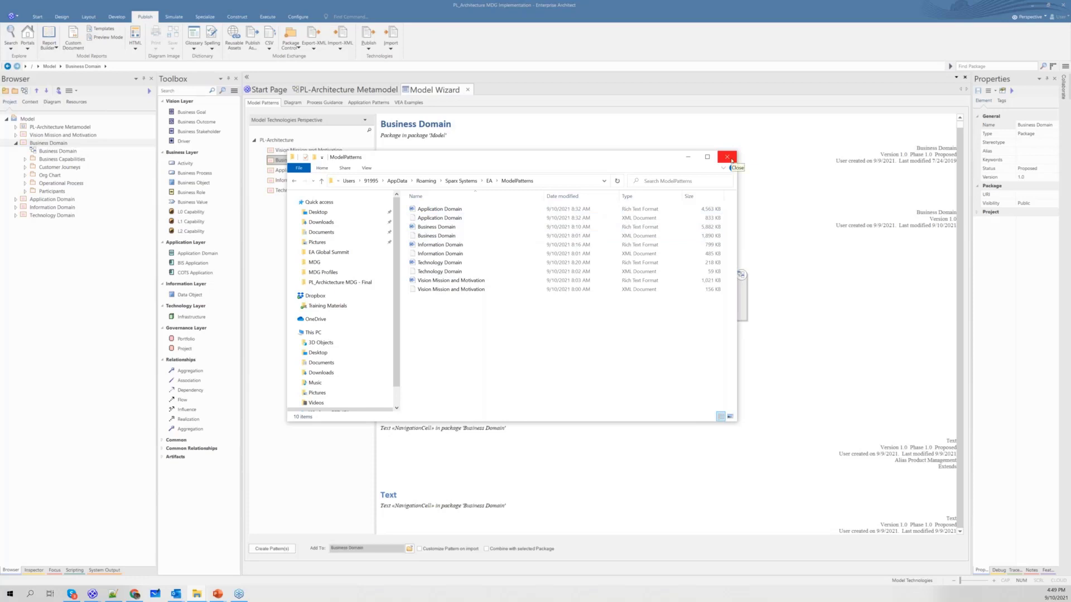
click(695, 160)
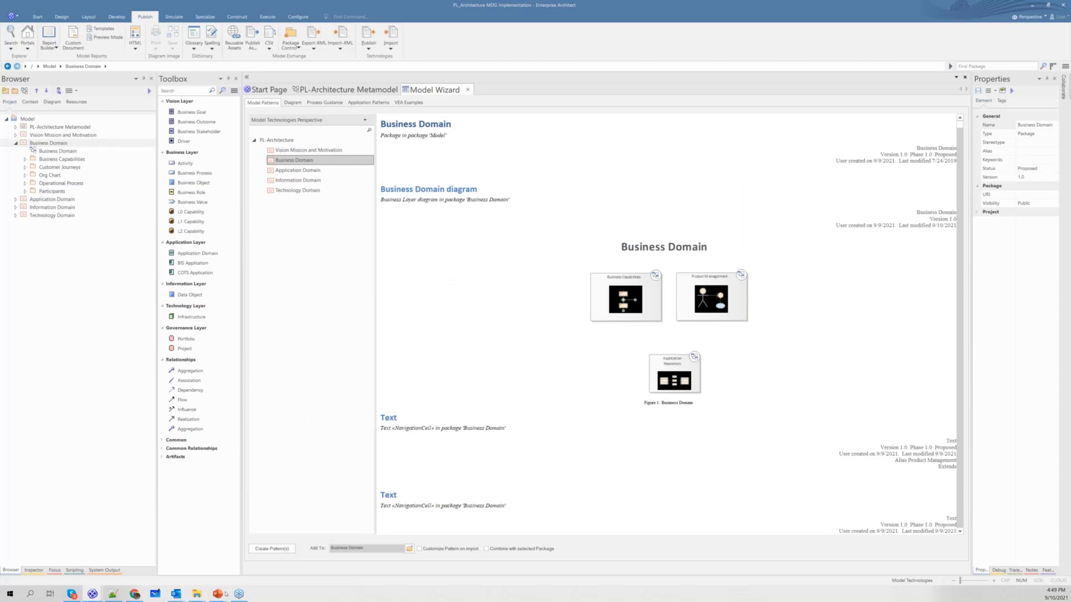
Step: Return to the MDG Profiles folder in File Explorer and select the PL-Architecture XML document
mouse_move(197, 595)
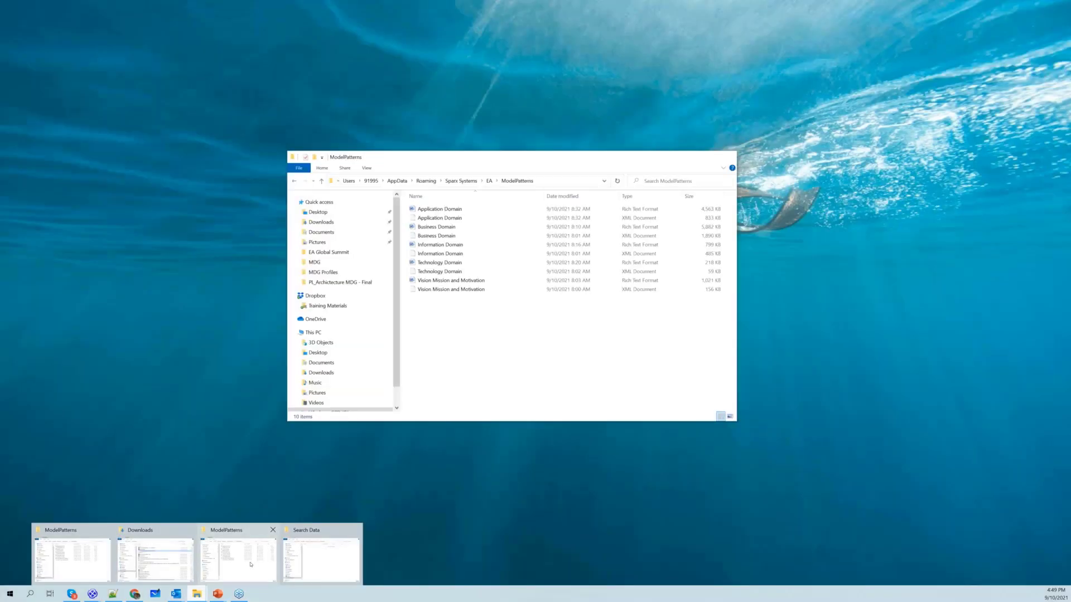
click(250, 565)
click(294, 181)
click(294, 181)
click(294, 182)
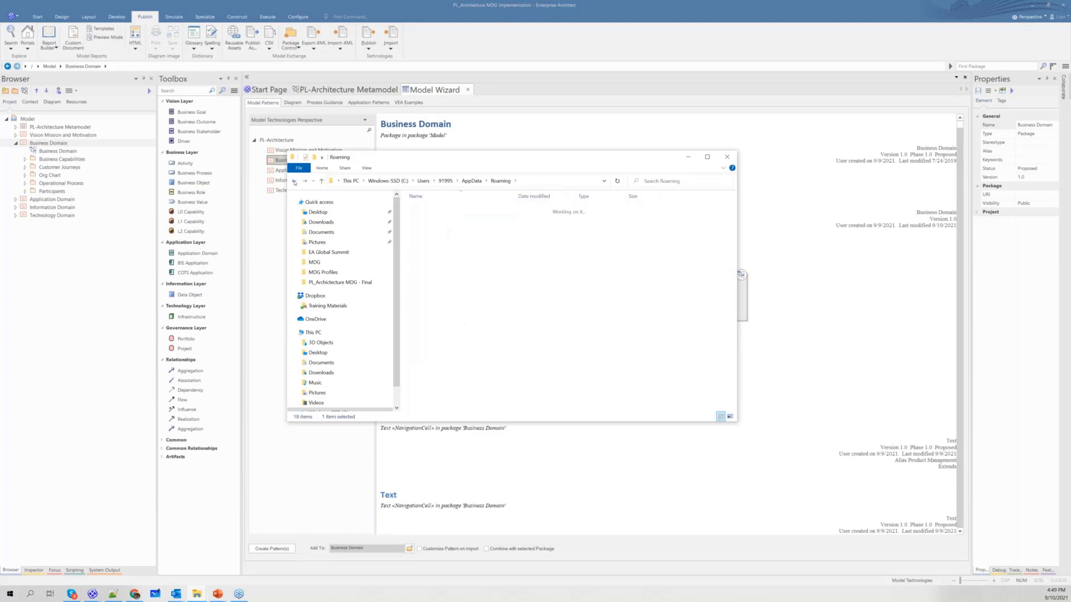
click(294, 181)
click(294, 182)
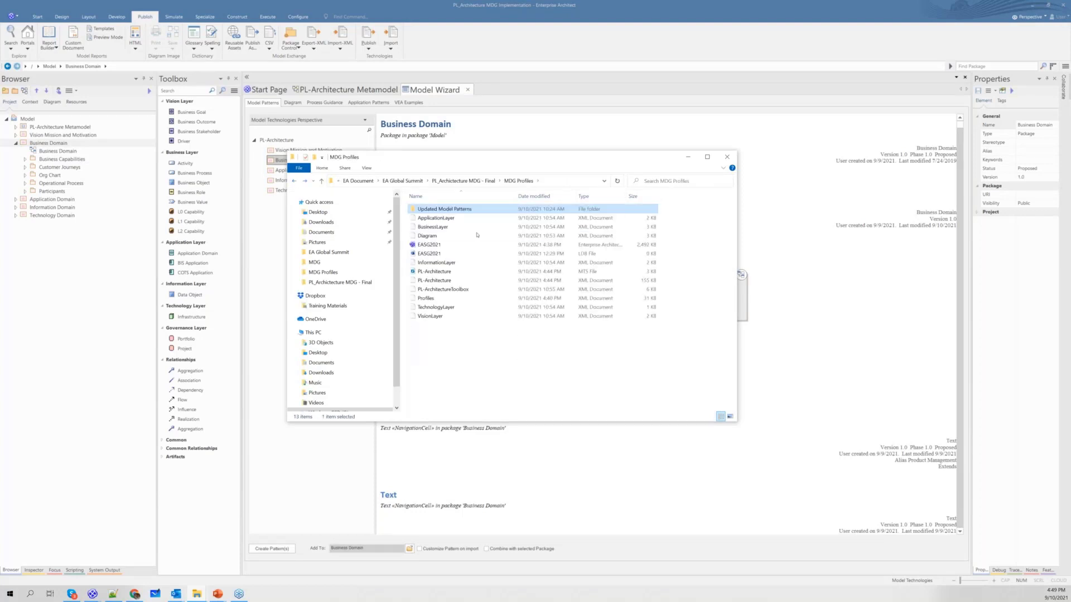
click(452, 280)
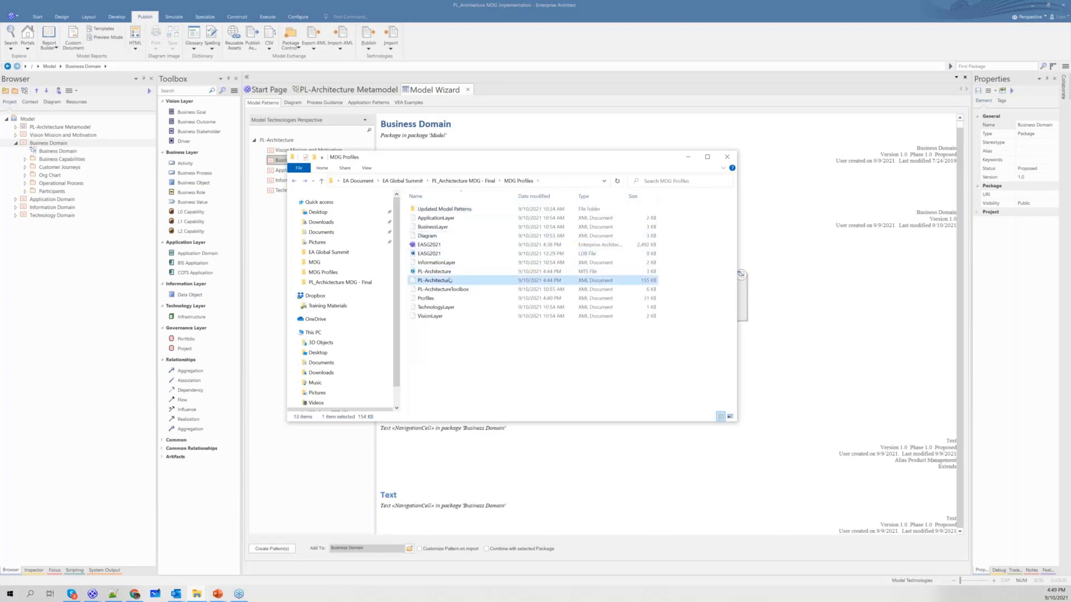
Step: Open the PL-Architecture XML document in Notepad++ and go to the end of the file
right_click(449, 281)
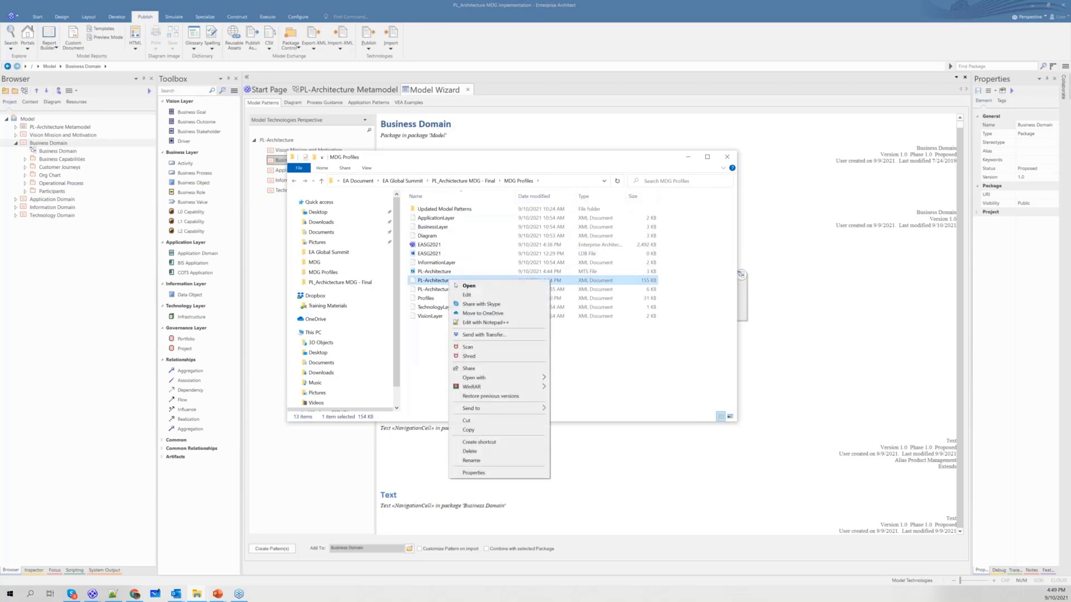
click(475, 324)
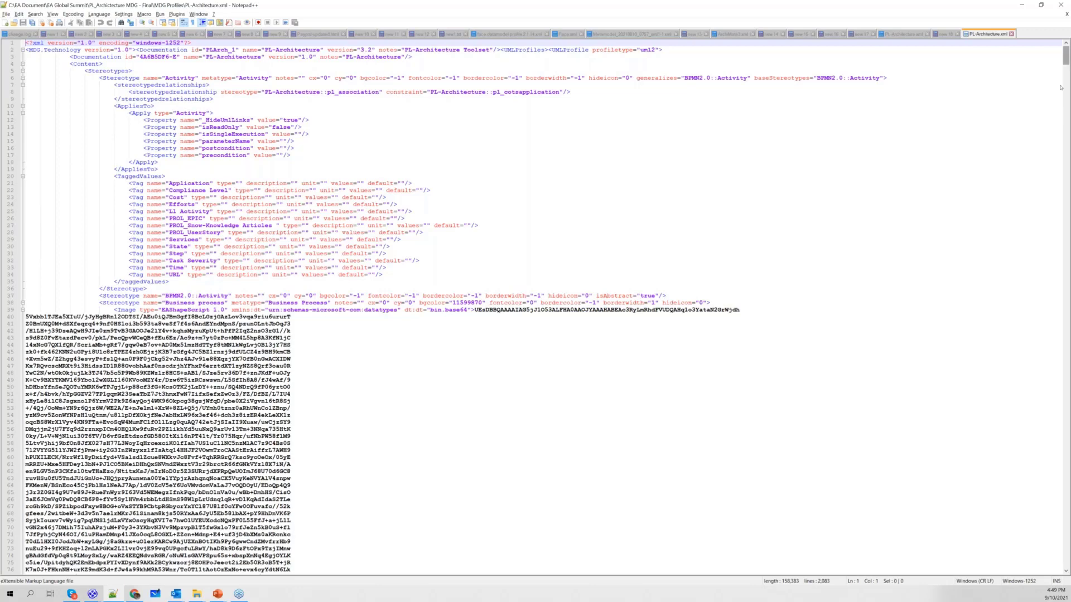
scroll(1054, 123, down, 15)
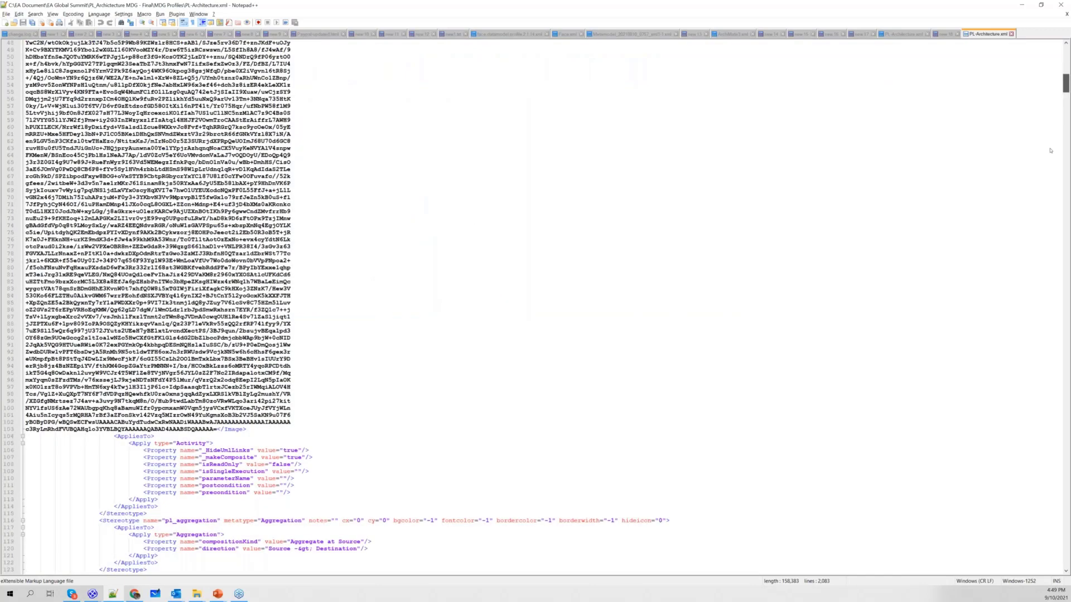
drag(1066, 83, 1032, 570)
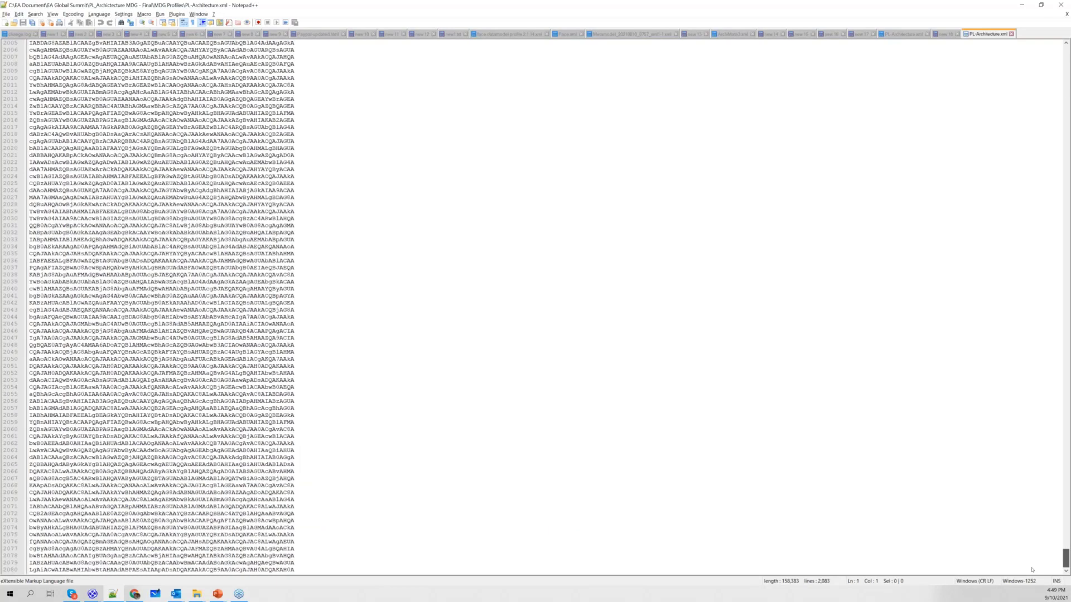
scroll(1032, 570, down, 1)
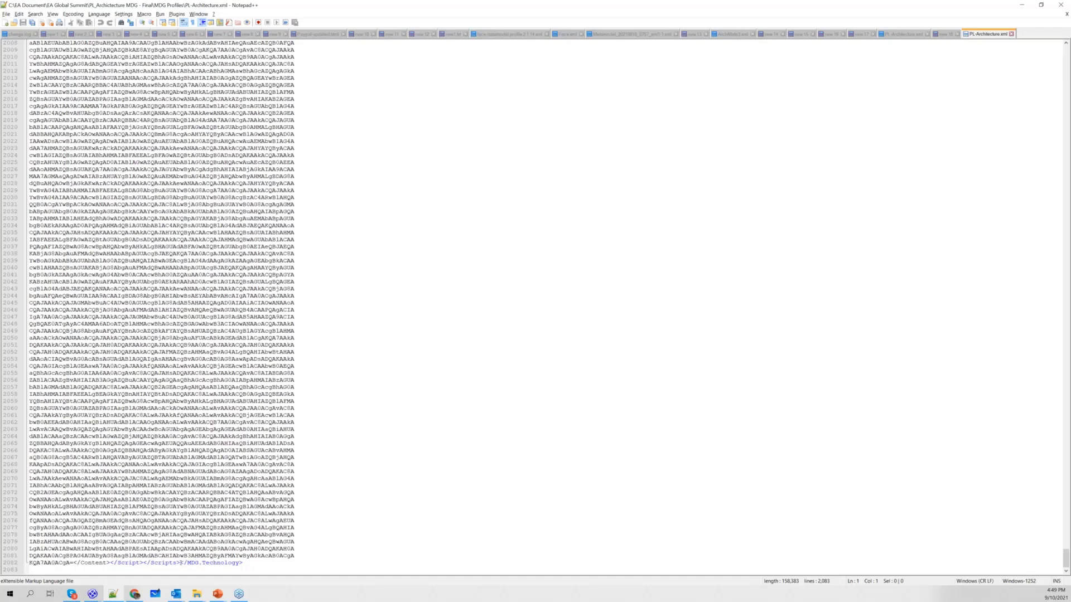
Step: Insert blank lines between the closing Scripts tag and the closing MDG.Technology tag
click(181, 563)
key(Return)
key(Return)
key(Up)
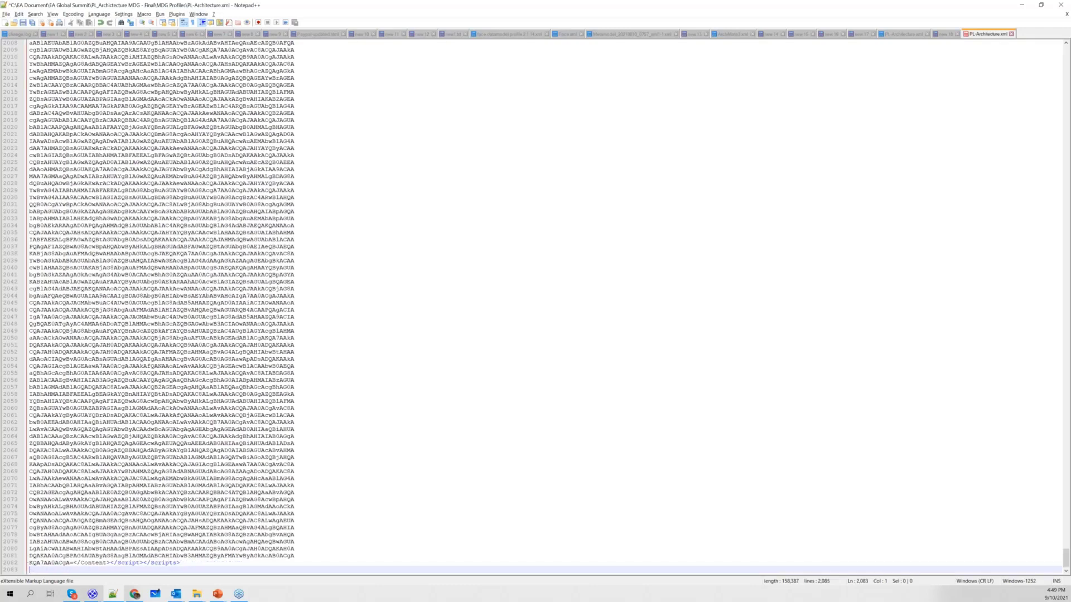
Step: Insert the ModelTemplates block with its five domain models from the new 18 file before the closing MDG.Technology tag, and save PL-Architecture.xml
key(ctrl+Tab)
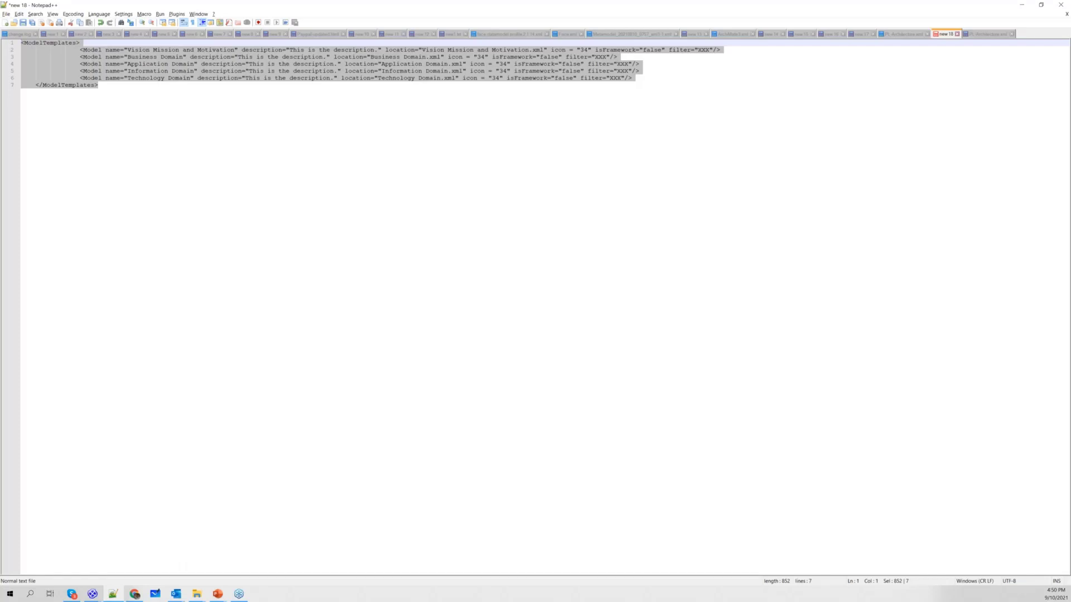
click(983, 35)
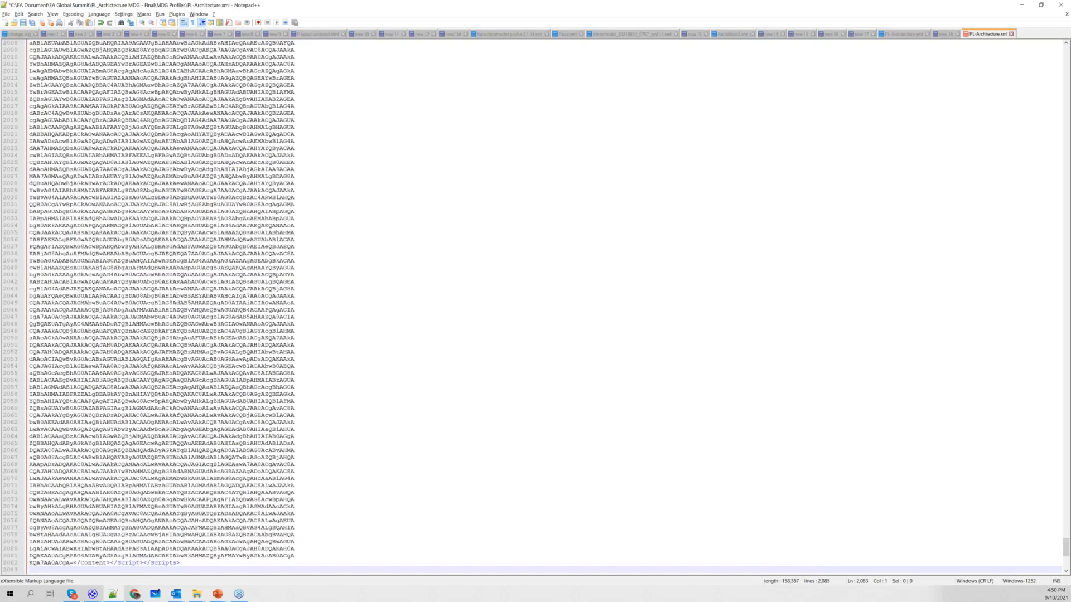
text(<ModelTemplates> 		<Model name="Vision Mission and Motivation" description="This is the description." location="Vision Mission and Motivation.xml" icon = "34" isFramework="false" filter="XXX"/> 		<Model name="Business Domain" description="This is the description." location="Business Domain.xml" icon = "34" isFramework="false" filter="XXX"/> 		<Model name="Application Domain" description="This is the description." location="Application Domain.xml" icon = "34" isFramework="false" filter="XXX"/> 		<Model name="Information Domain" description="This is the description." location="Information Domain.xml" icon = "34" isFramework="false" filter="XXX"/> 		<Model name="Technology Domain" description="This is the description." location="Technology Domain.xml" icon = "34" isFramework="false" filter="XXX"/> 	</ModelTemplates>)
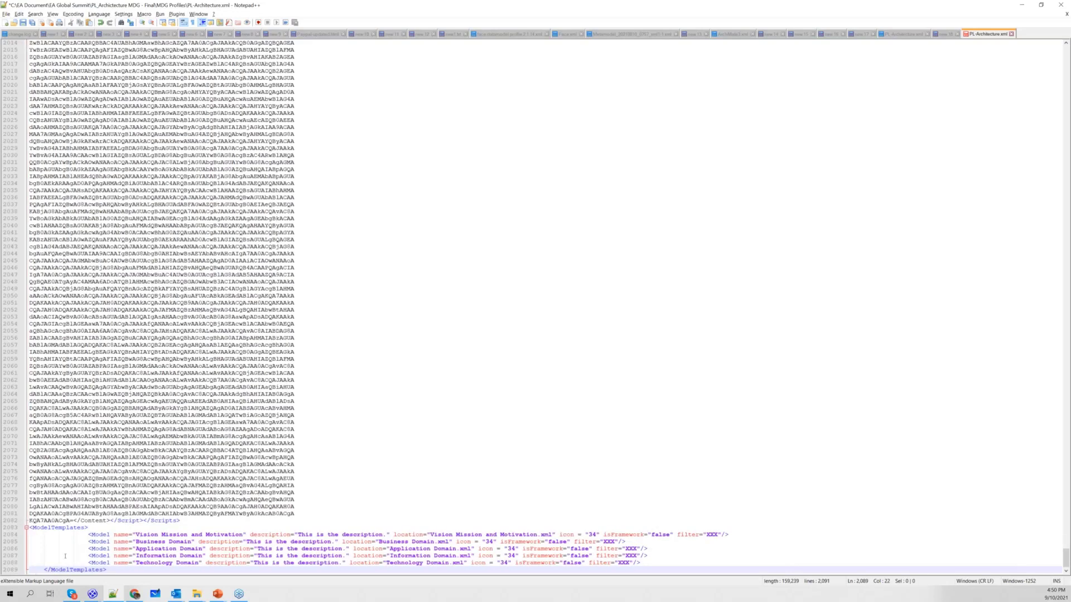
scroll(66, 556, down, 1)
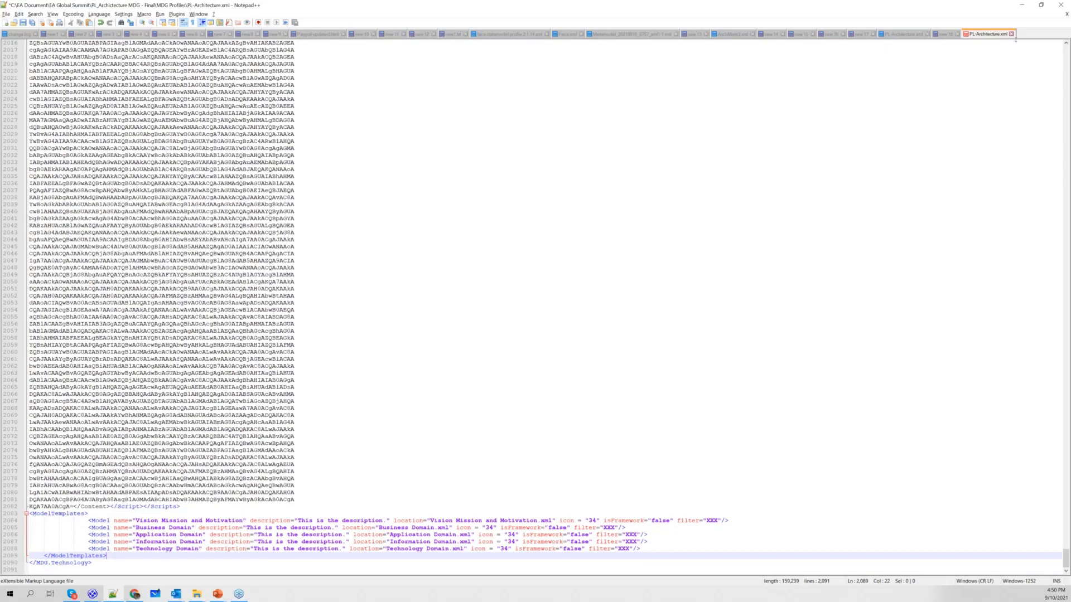
key(ctrl+s)
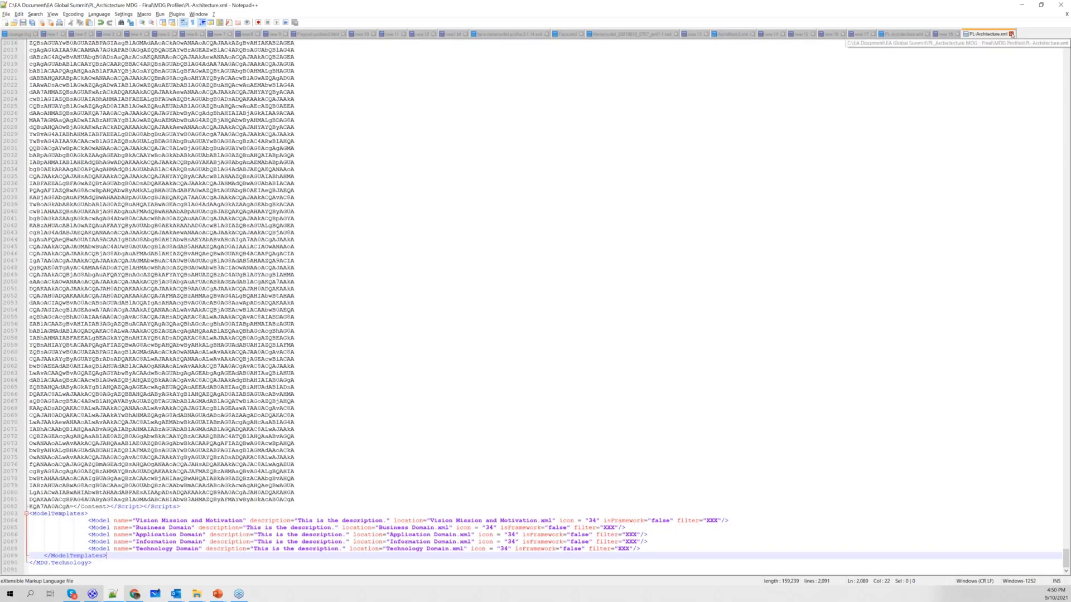
Step: Return to Enterprise Architect and look at the PL-Architecture technology under Model Technologies in the browser resources
click(1022, 5)
click(688, 157)
click(76, 102)
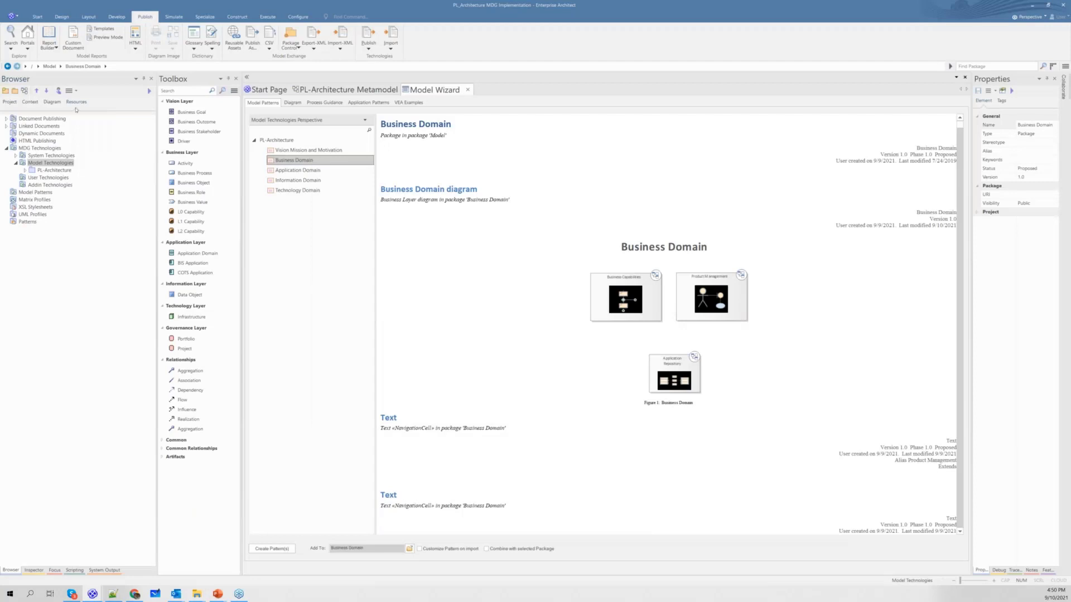
right_click(51, 170)
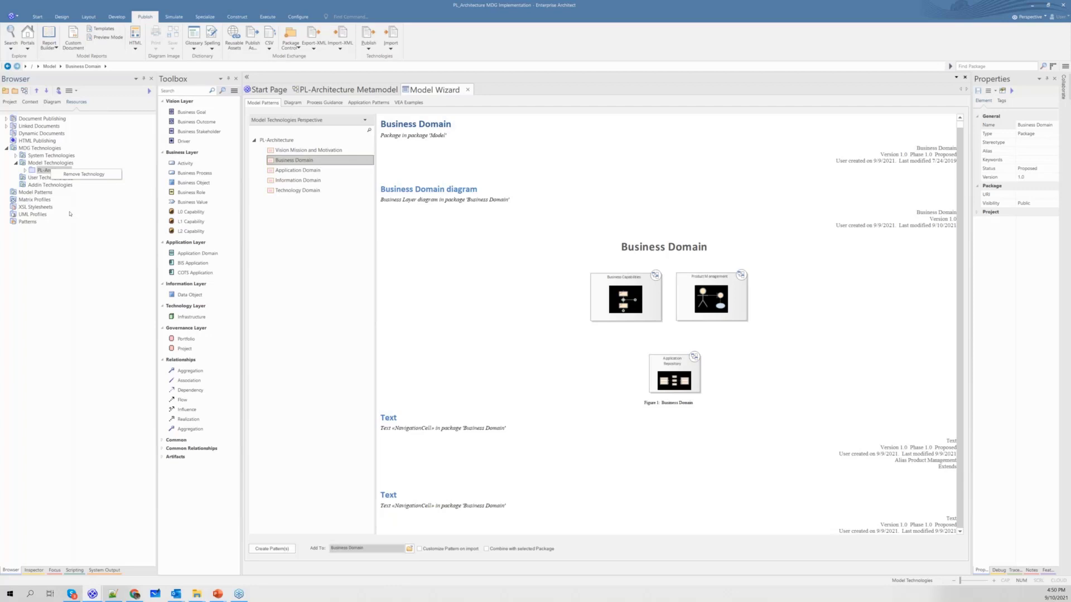
click(23, 169)
click(12, 102)
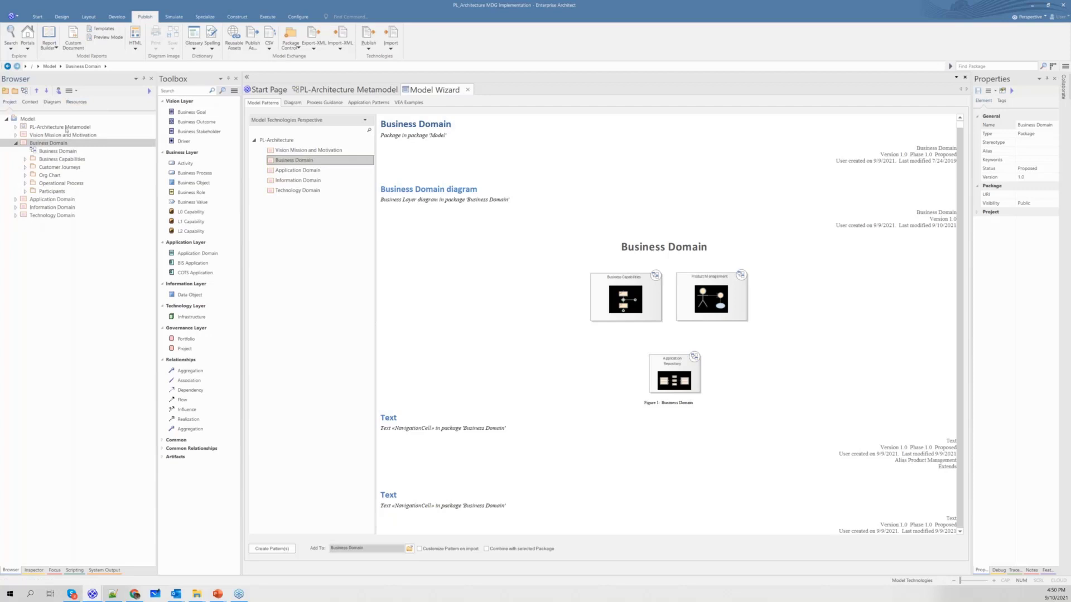
Step: Select the Model root node and reopen the Model Wizard with the specialized Model Technologies perspective
click(18, 143)
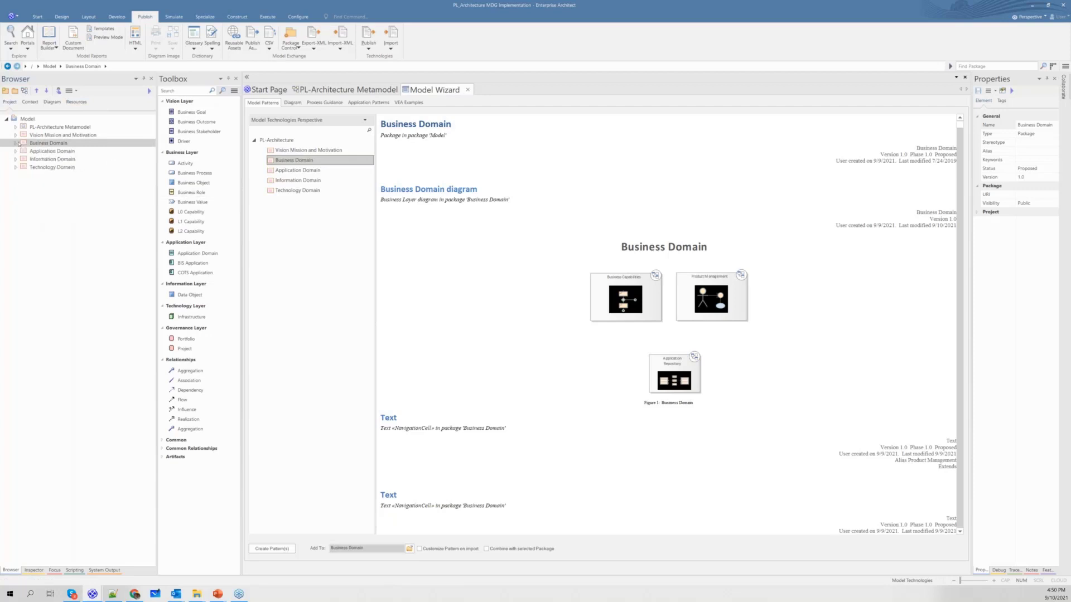
click(28, 117)
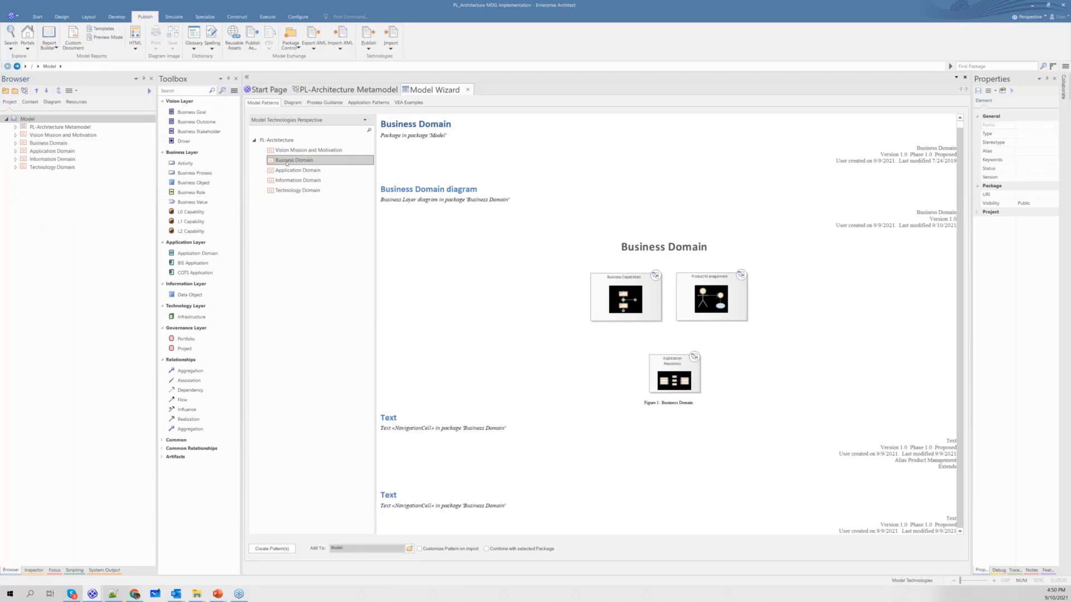
click(467, 90)
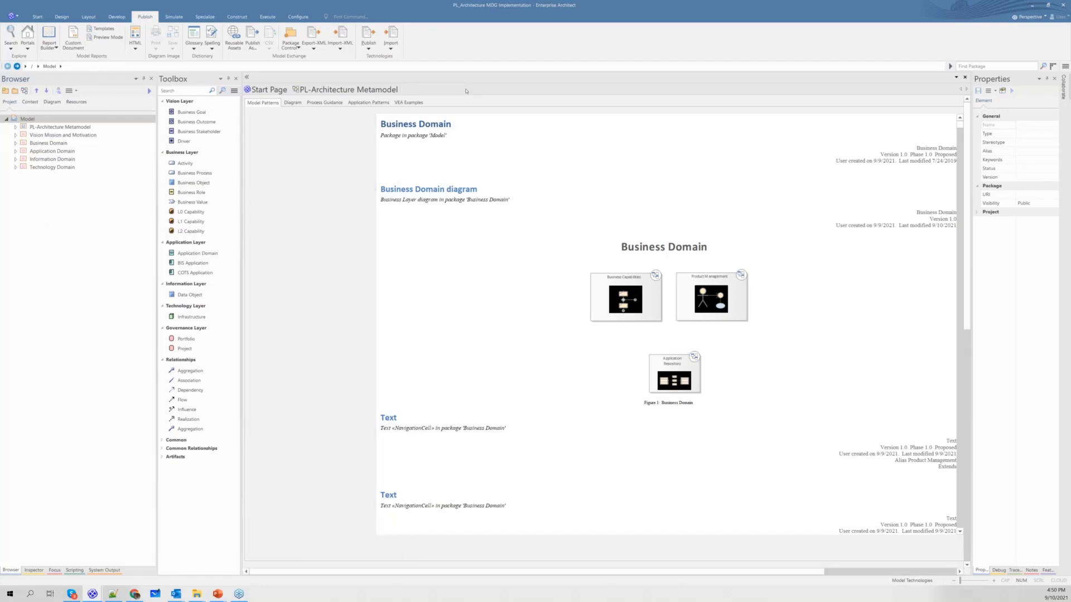
click(6, 91)
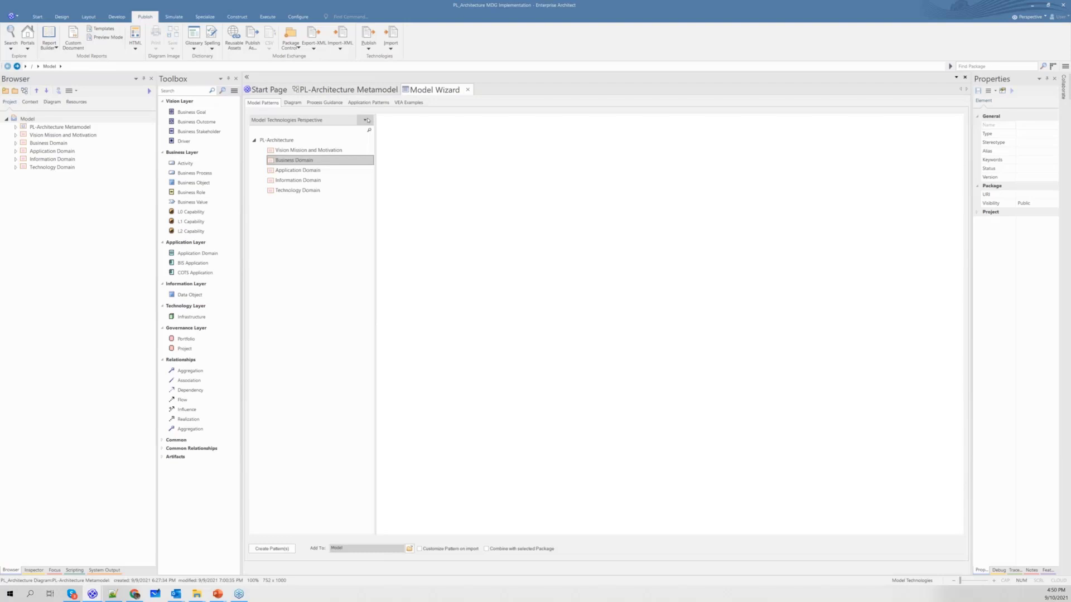
click(367, 120)
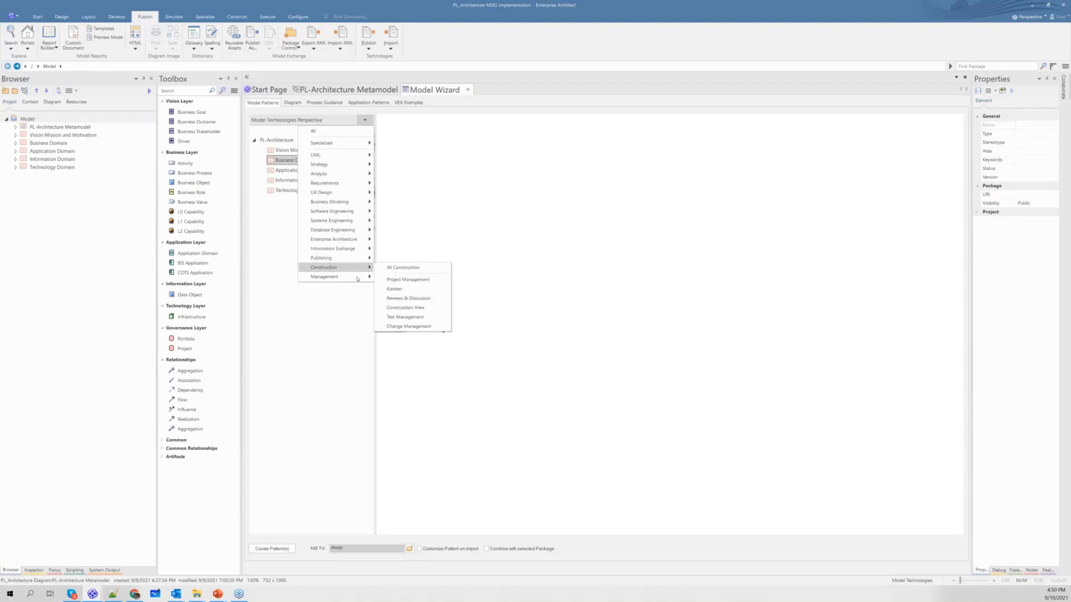
mouse_move(357, 143)
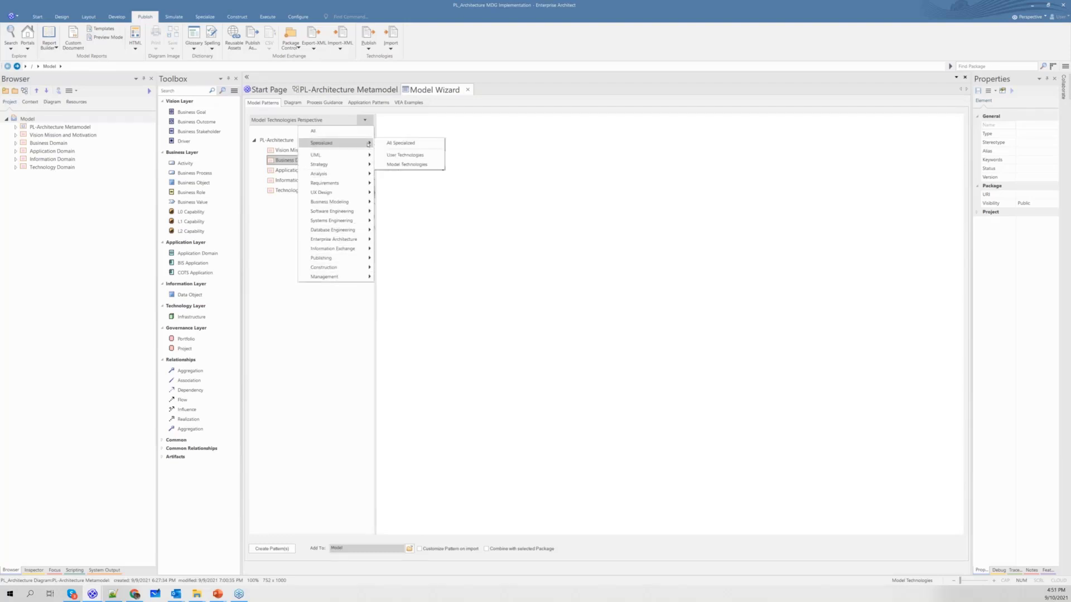
click(401, 165)
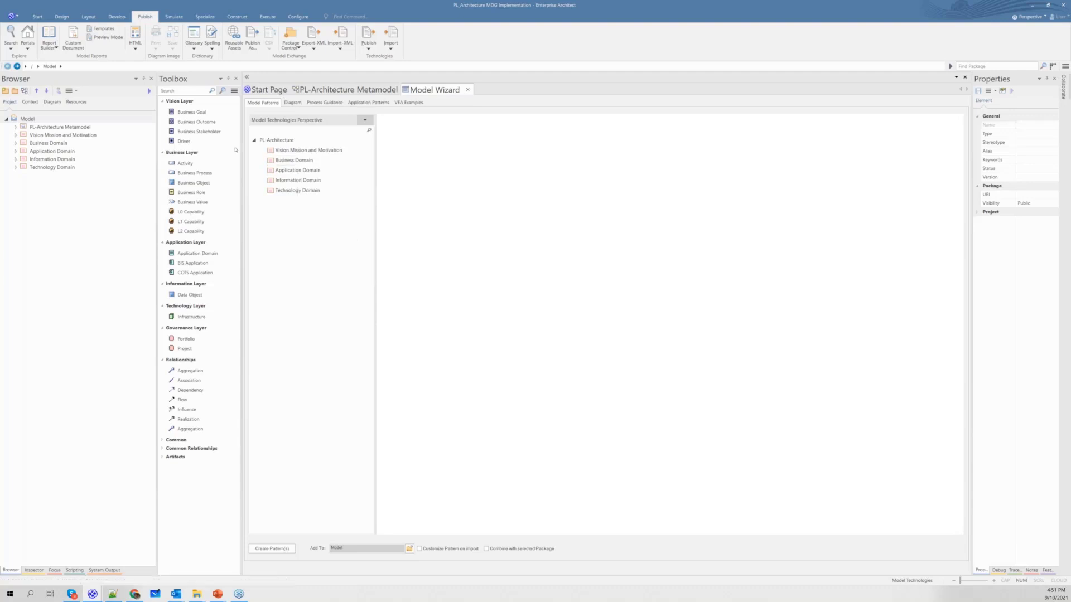
Step: Create the Technology Domain pattern under Model and check the contents of its Infrastructure Assets package
click(291, 191)
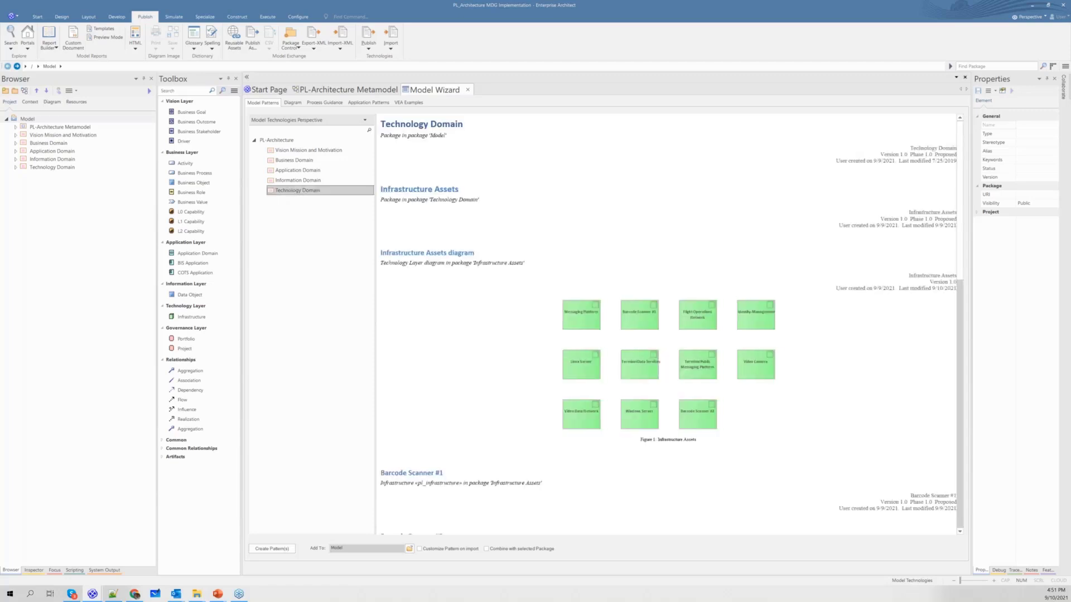
click(279, 550)
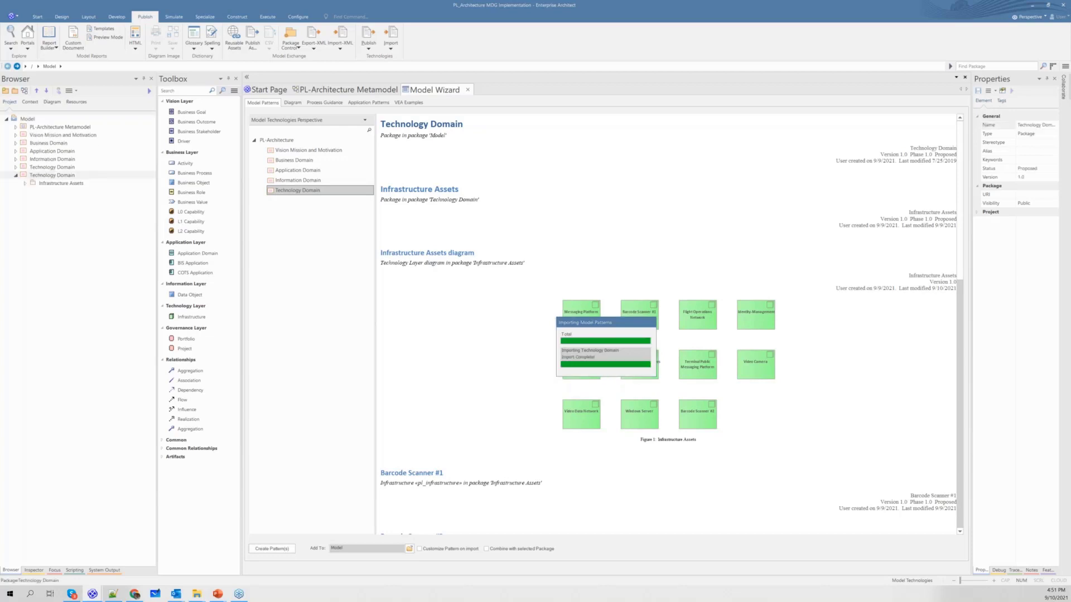
click(27, 183)
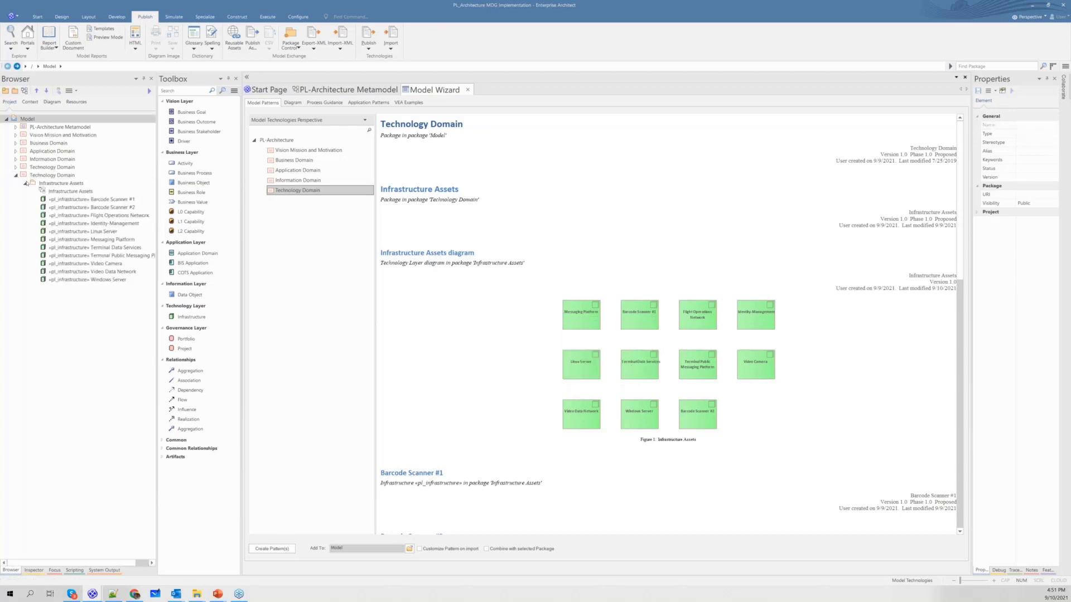
click(26, 182)
click(16, 175)
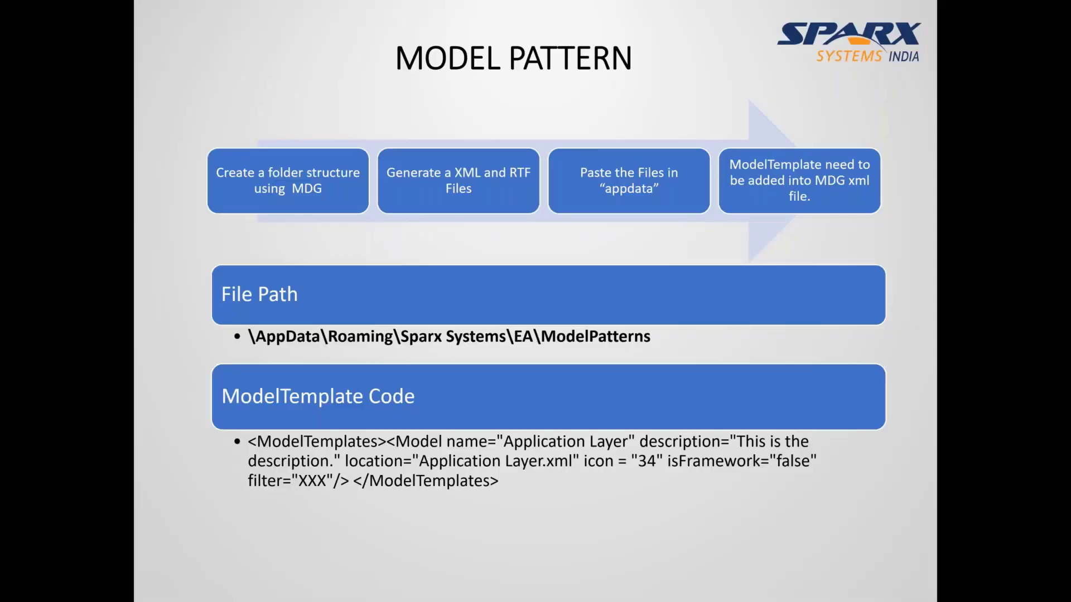
Step: Switch to Prolaborate in Chrome and look through the list of modeling languages
key(Right)
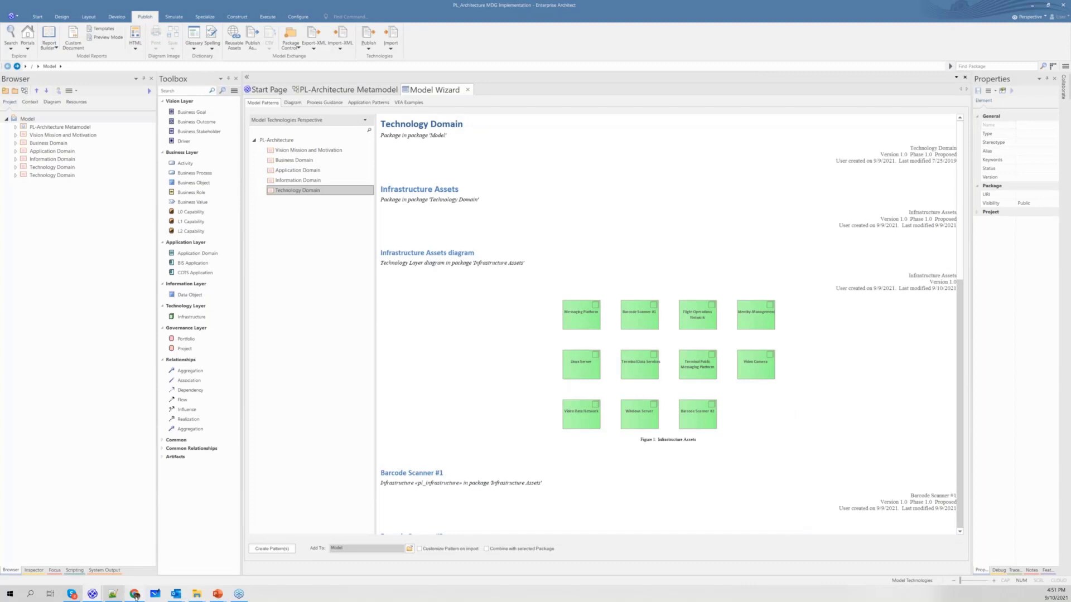
click(135, 596)
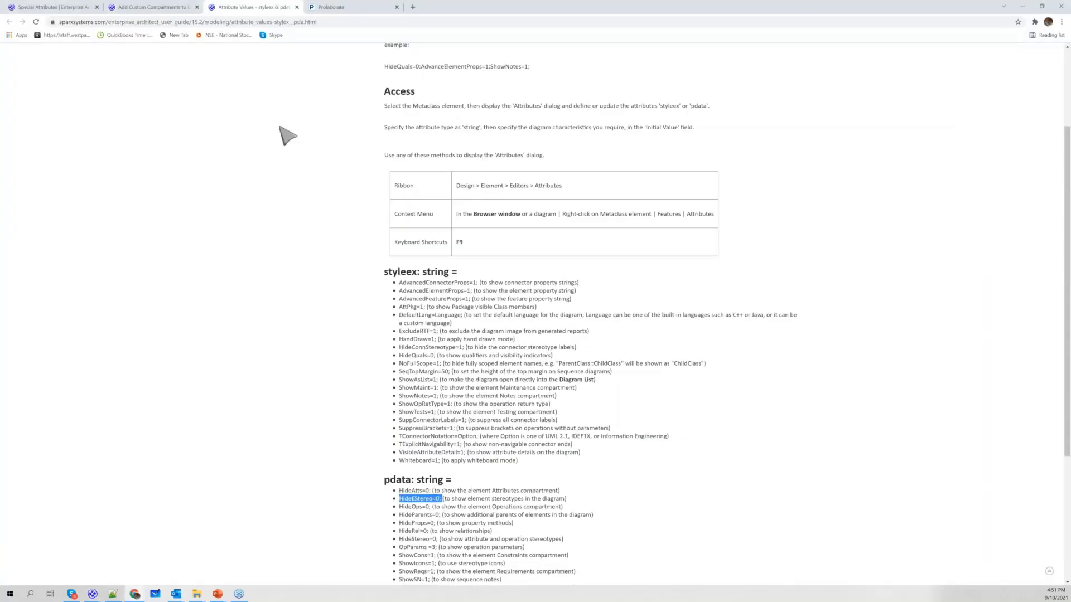
key(ctrl+Tab)
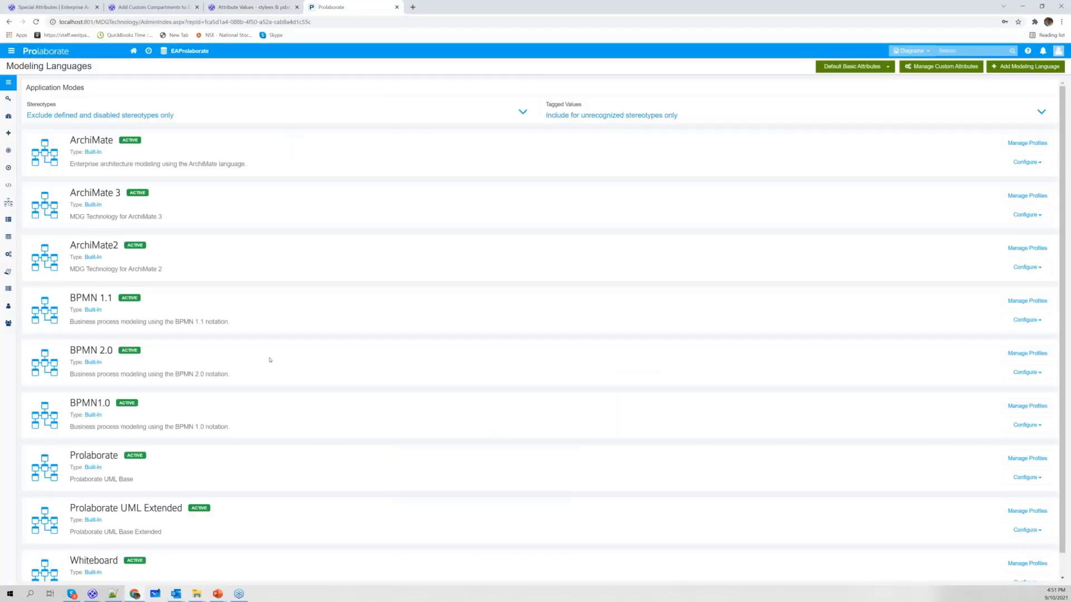
scroll(271, 361, down, 1)
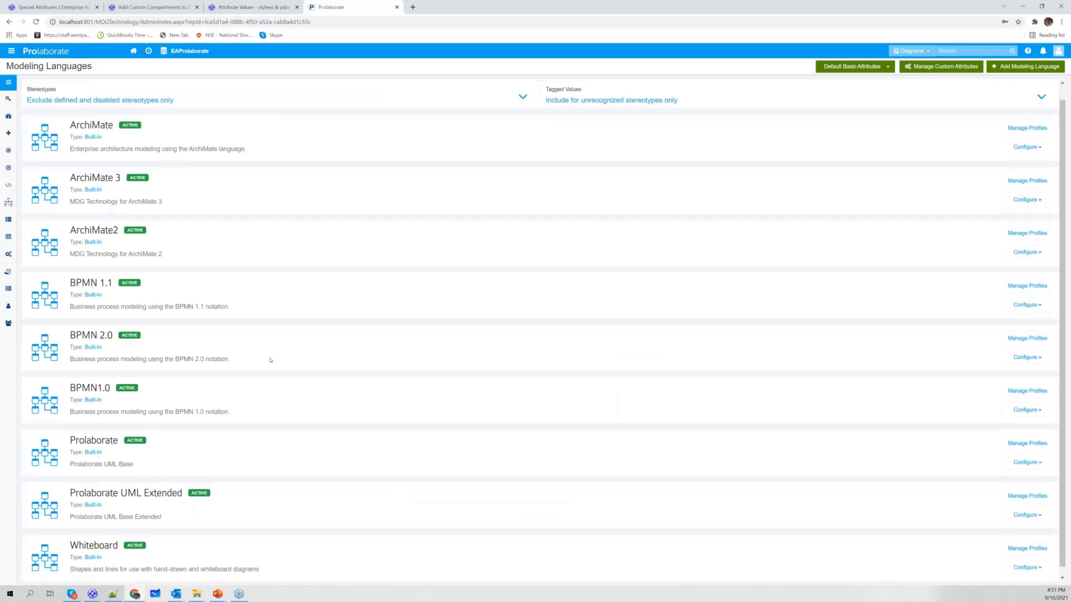
scroll(270, 360, up, 1)
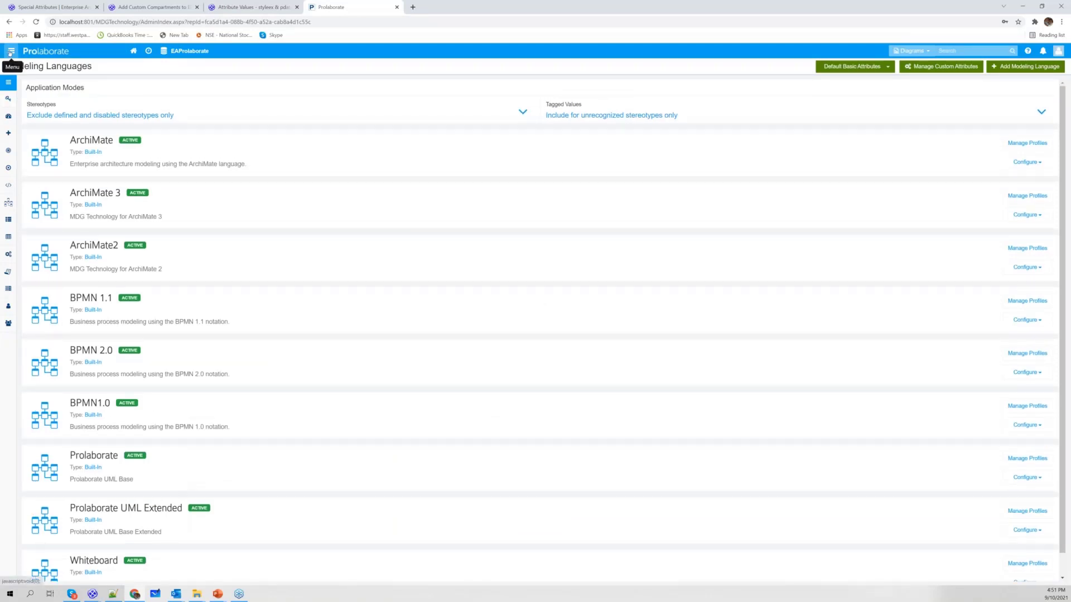
Step: Log back in to the expired Prolaborate session and open the Modeling Languages page of the repository configuration
click(11, 52)
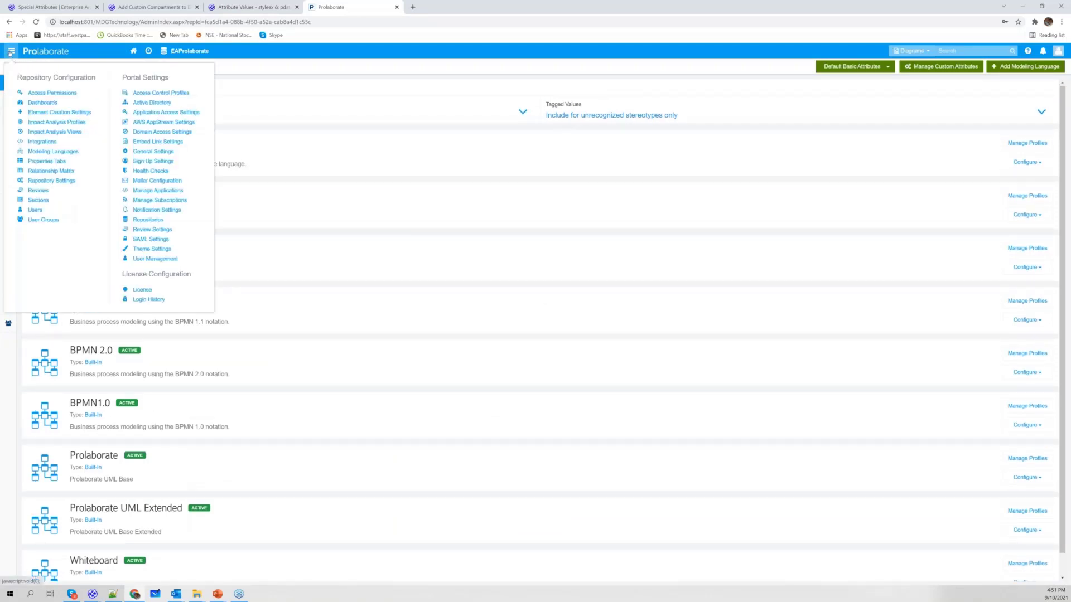
click(52, 152)
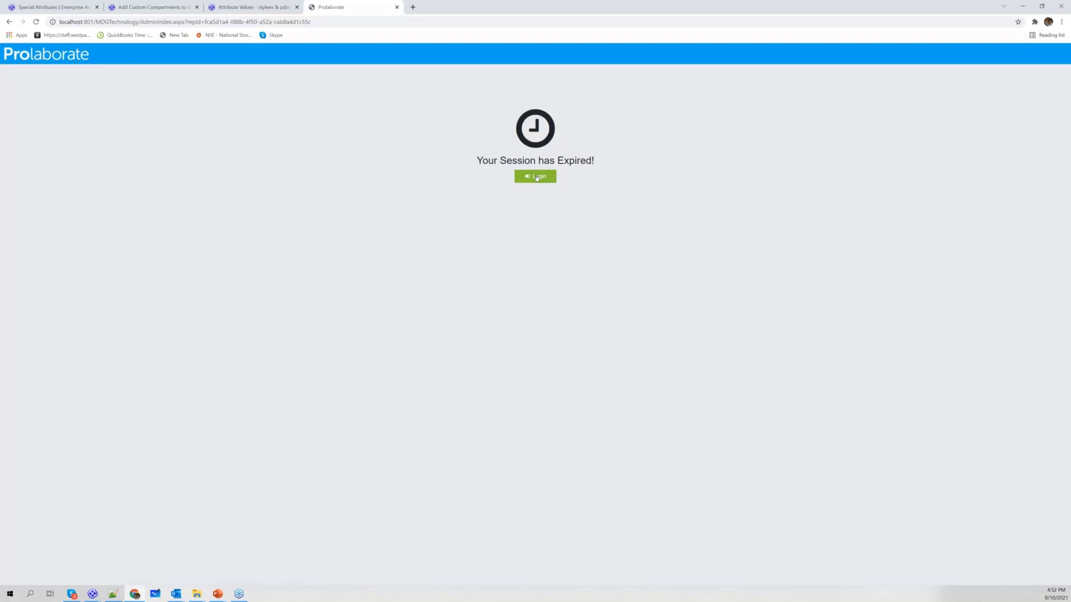
click(535, 177)
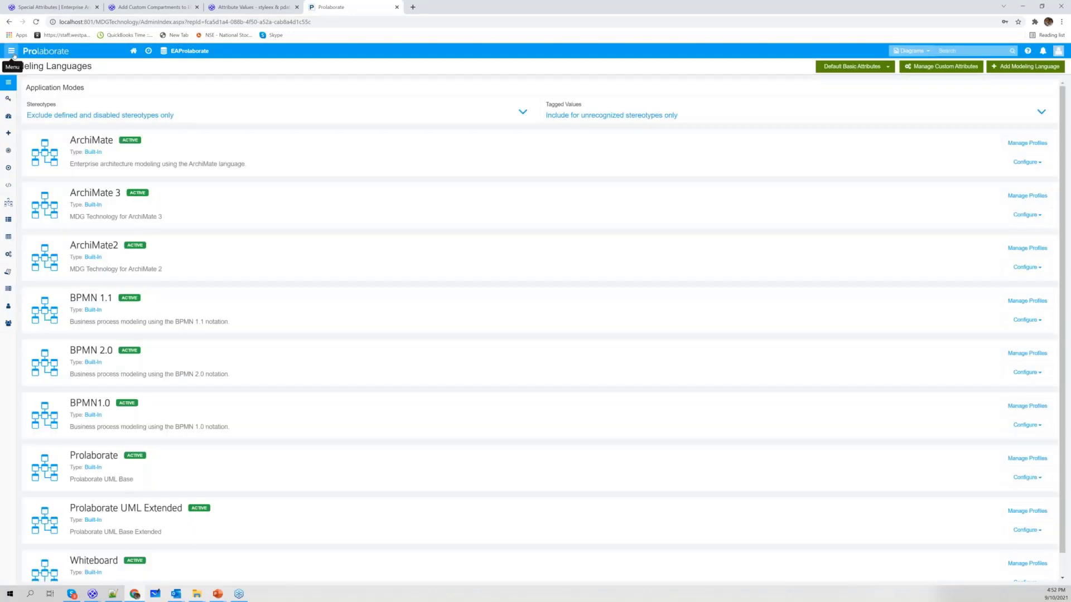
click(11, 51)
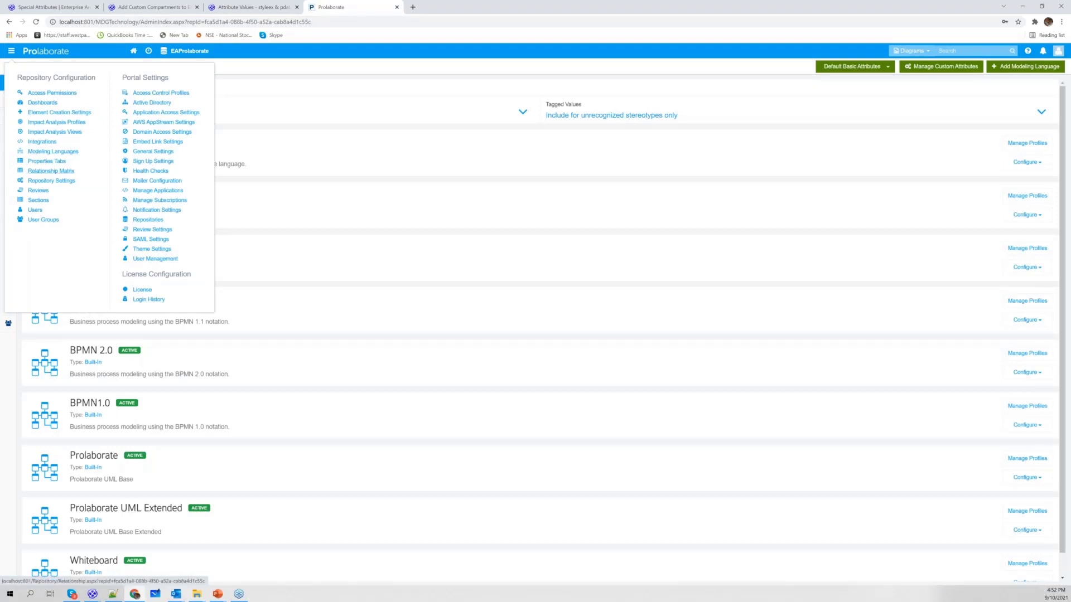
click(53, 151)
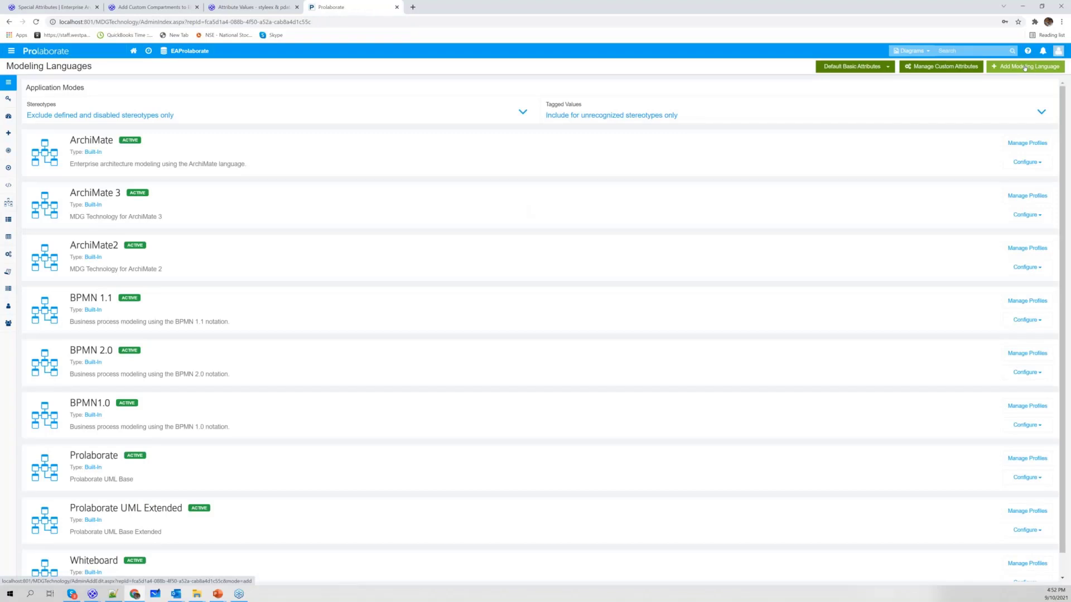
Step: Start adding a new modeling language named "PL- Architecture" with the option to upload a custom MDG file
click(1025, 67)
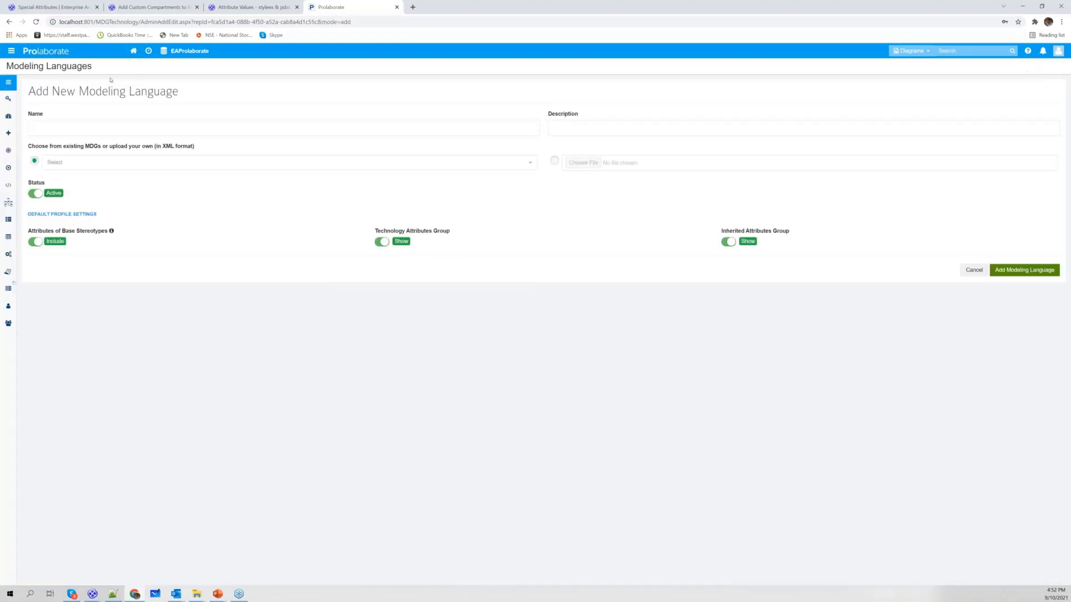
click(68, 128)
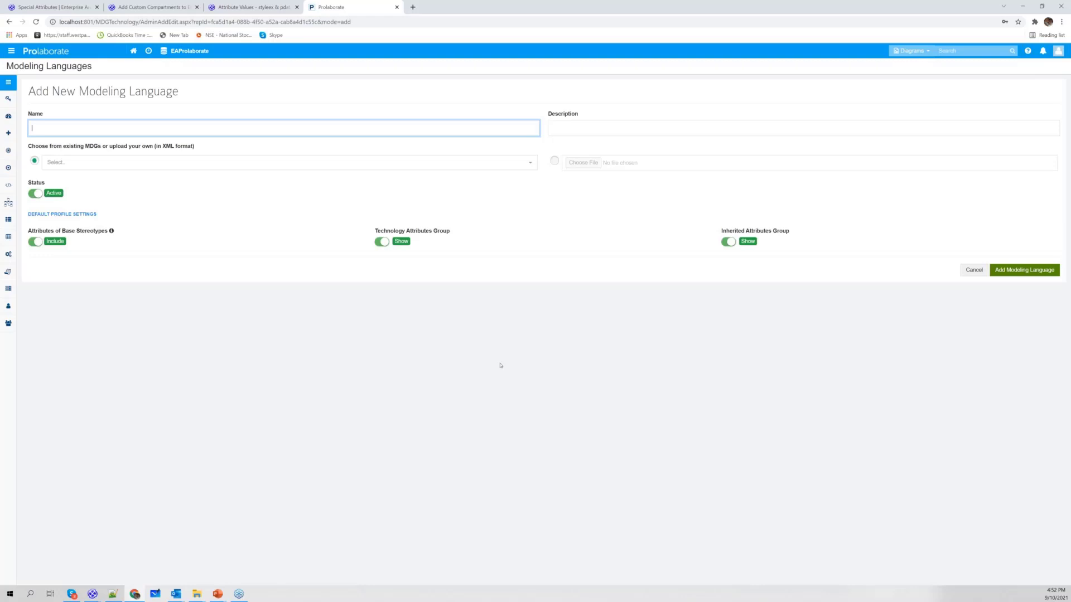
text(PL- Architecture)
click(554, 160)
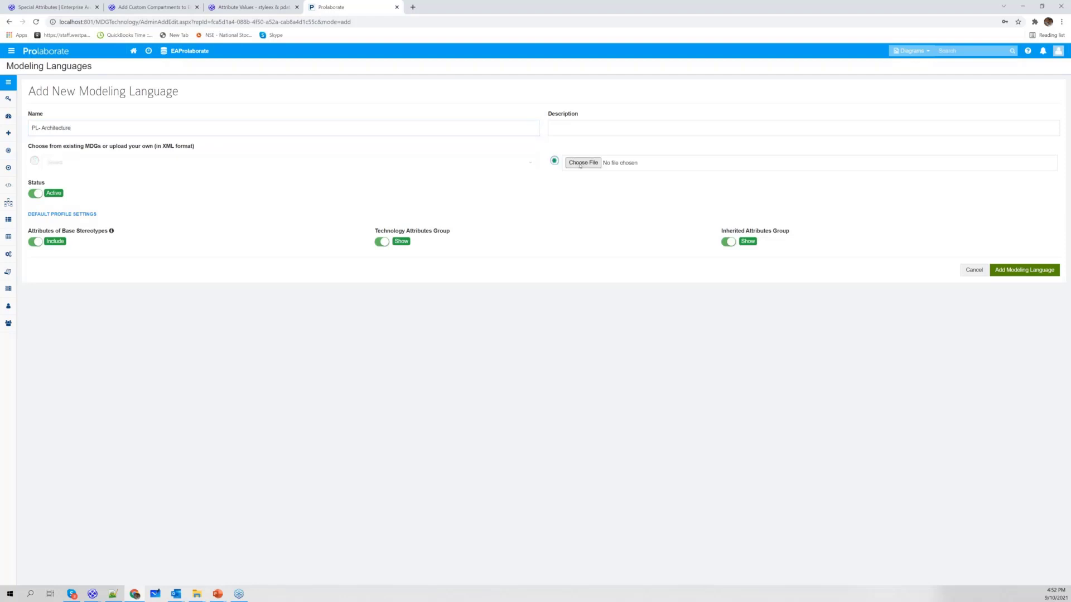
Step: Try to add the modeling language using PL-Architecture.xml from the MDG Profiles folder of PL_Architecture MDG - Final
click(583, 163)
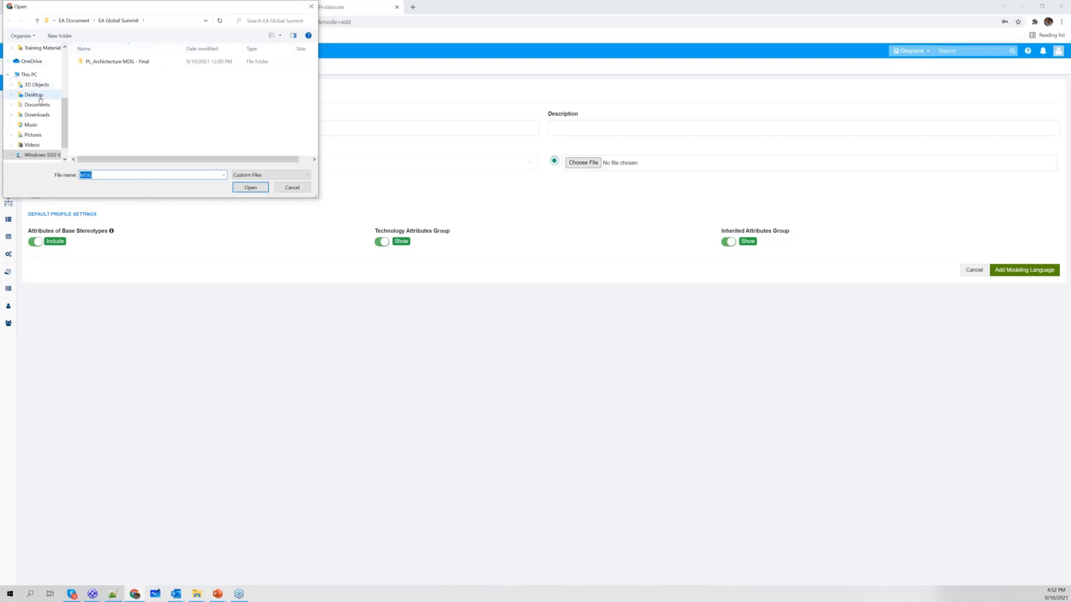
click(48, 155)
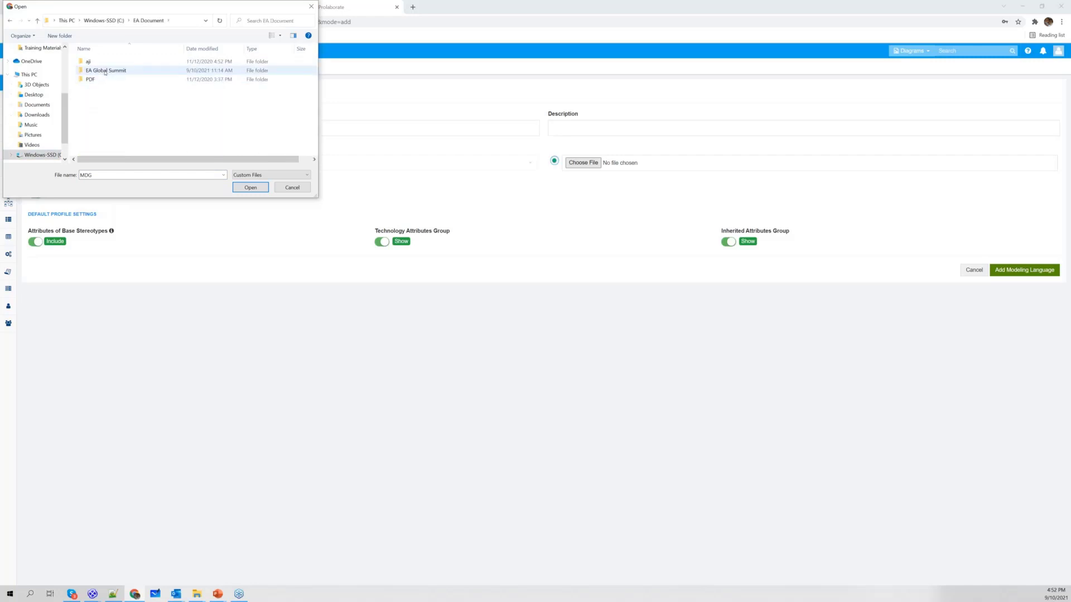
double_click(111, 70)
double_click(114, 63)
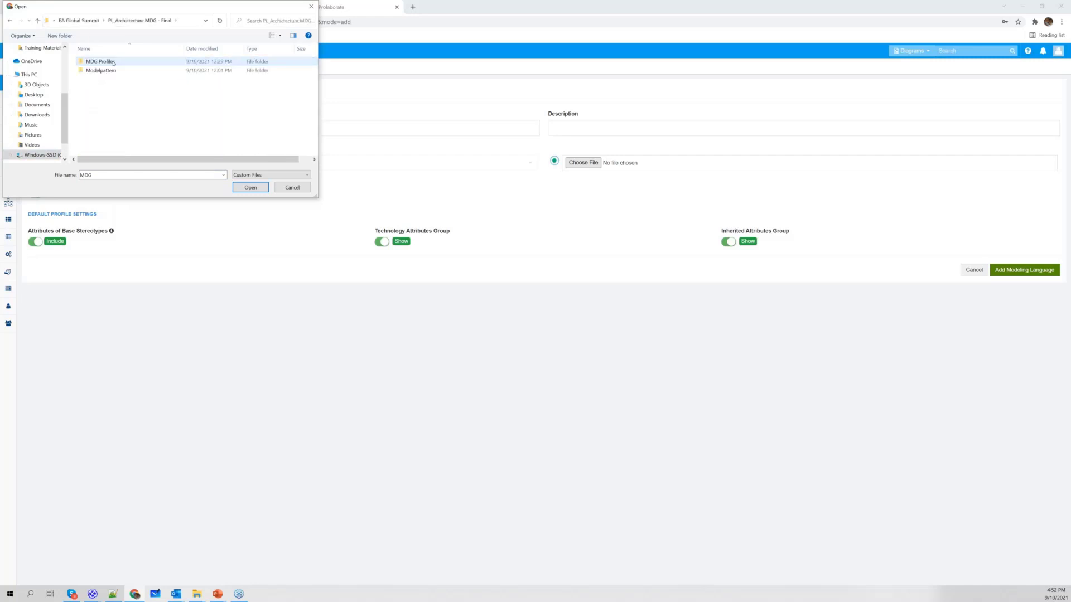
double_click(113, 62)
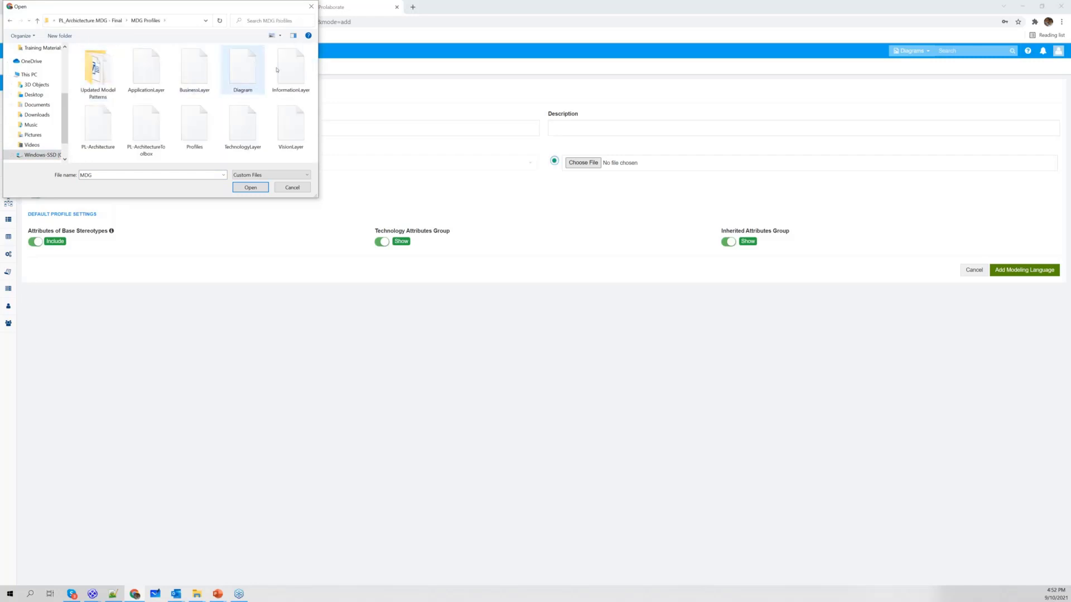
click(109, 129)
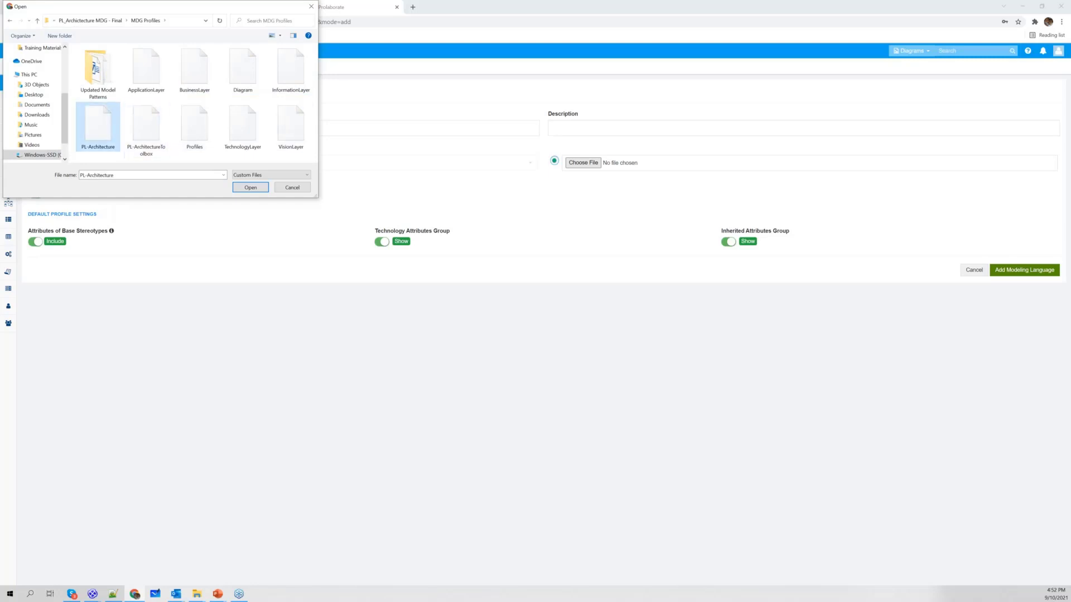
click(250, 188)
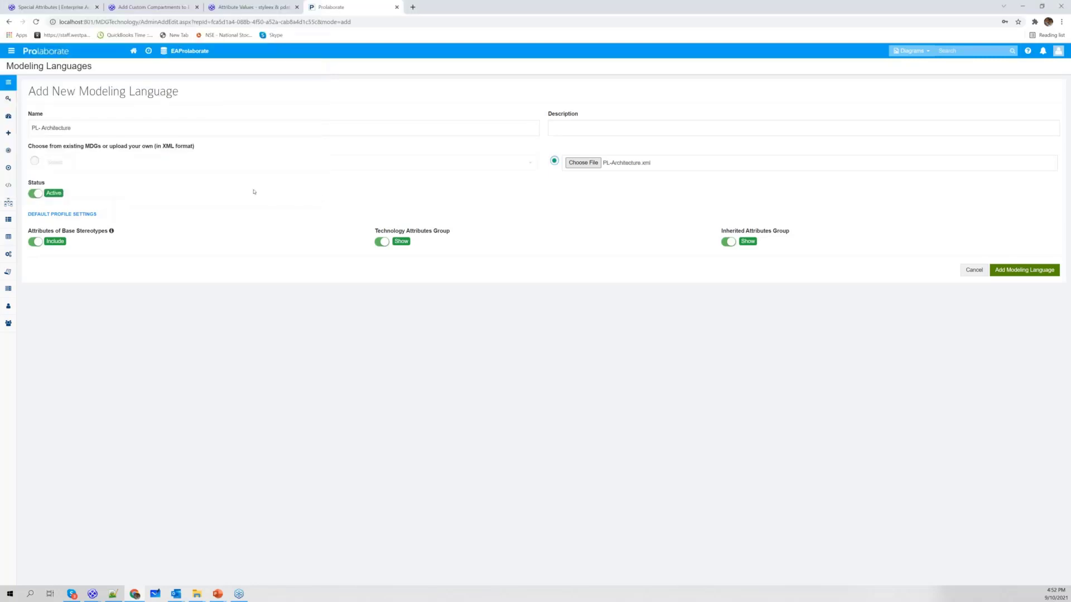
click(1025, 270)
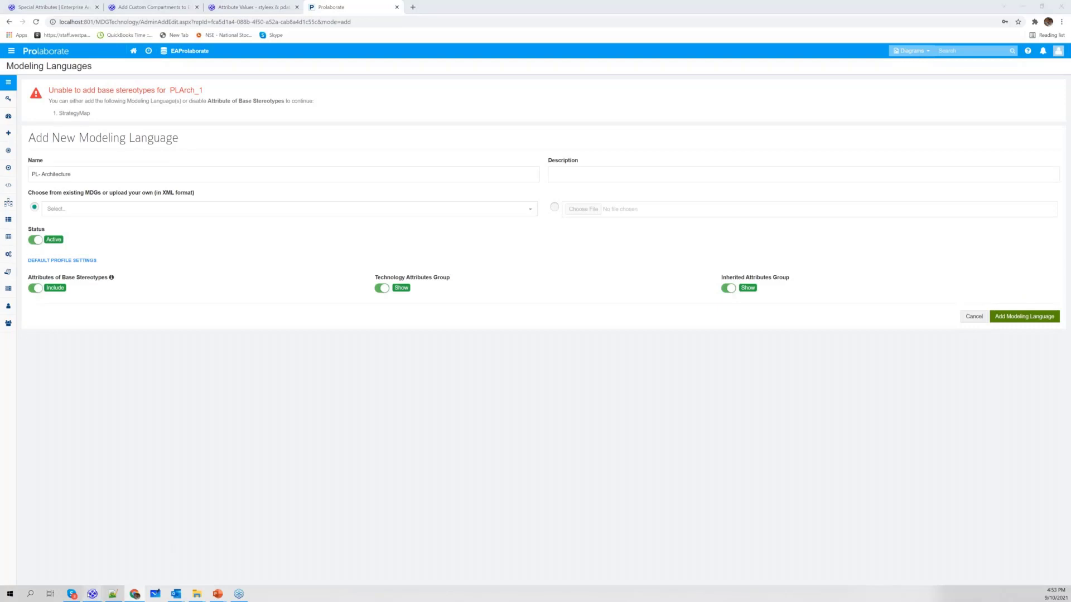
Step: Switch to the PL-Architecture MDG project in Enterprise Architect and examine its profile for StrategyMap stereotypes, returning to Prolaborate
mouse_move(93, 594)
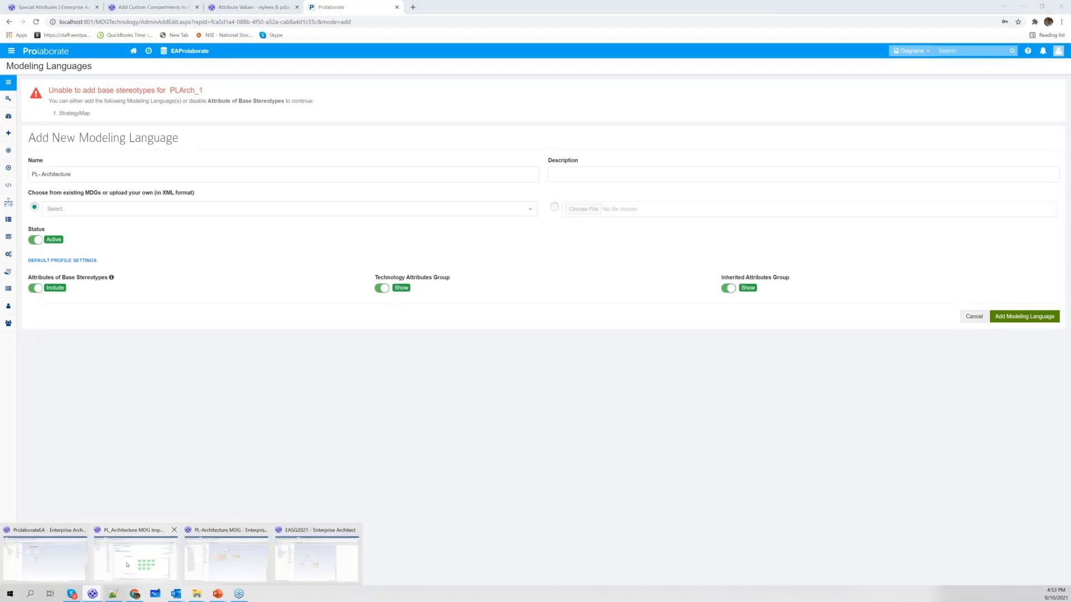
mouse_move(127, 565)
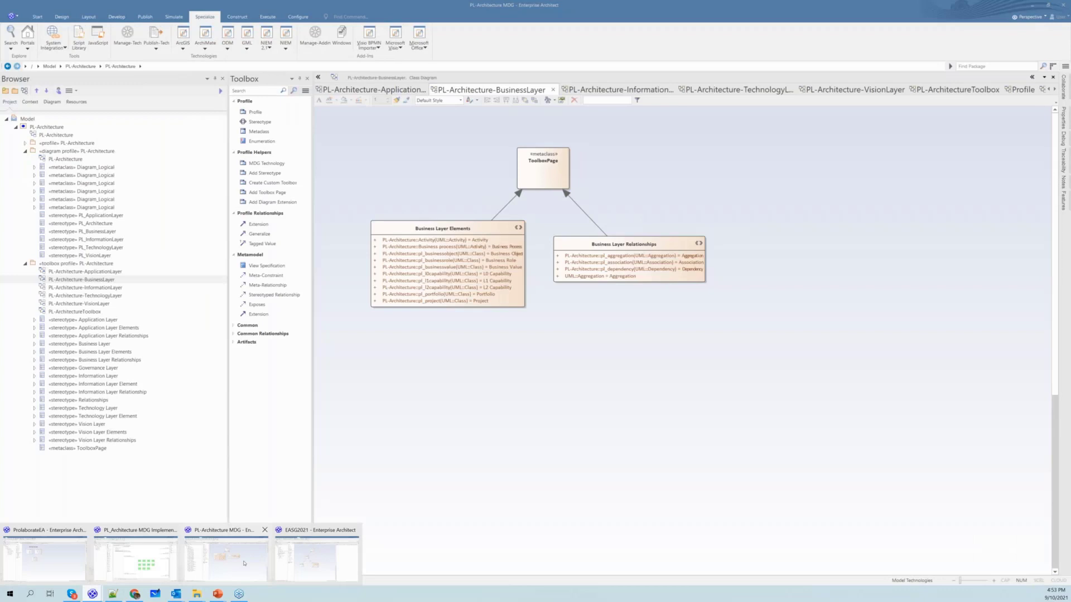
click(244, 563)
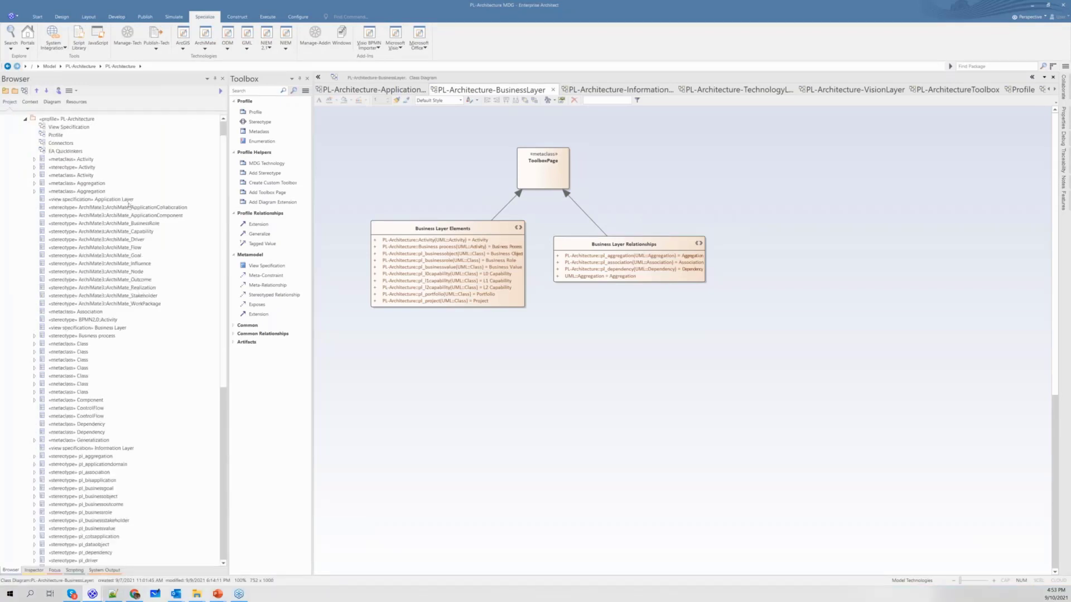
scroll(129, 206, down, 1)
scroll(129, 207, down, 2)
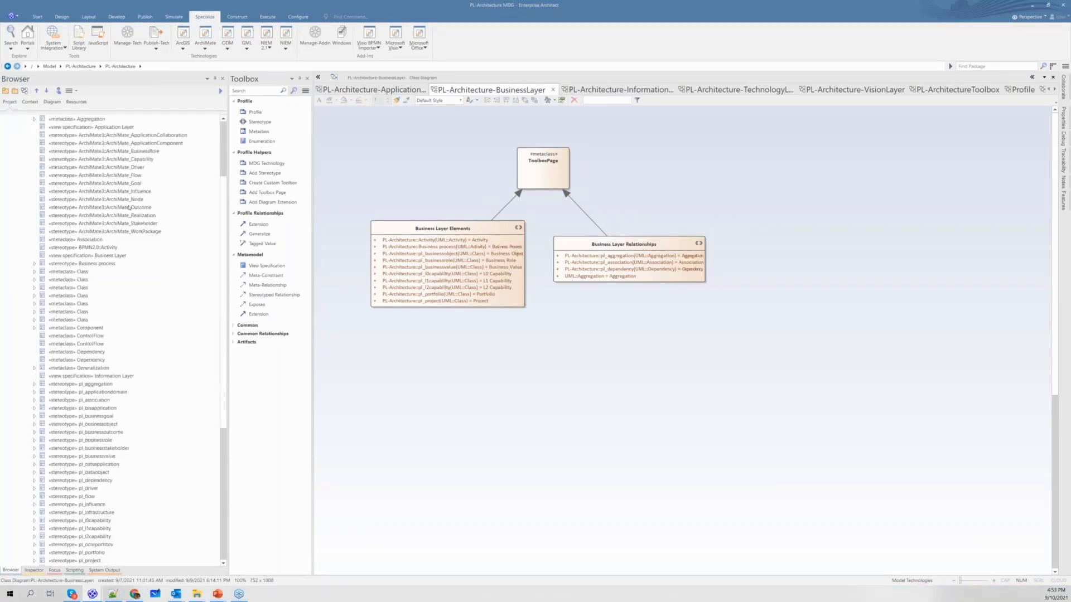
scroll(107, 282, down, 1)
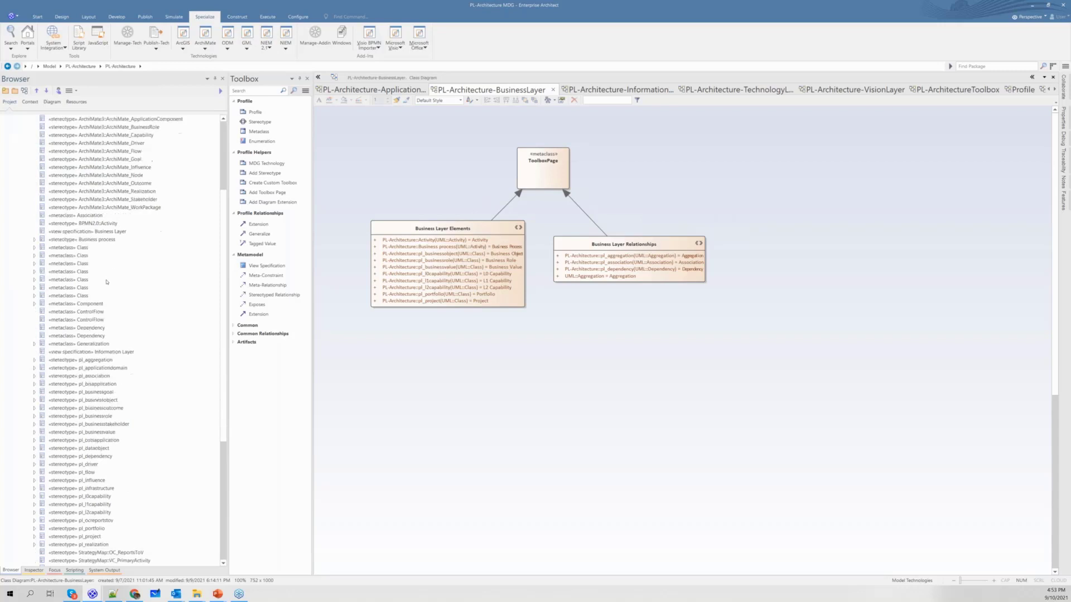
scroll(106, 281, down, 2)
scroll(97, 416, down, 4)
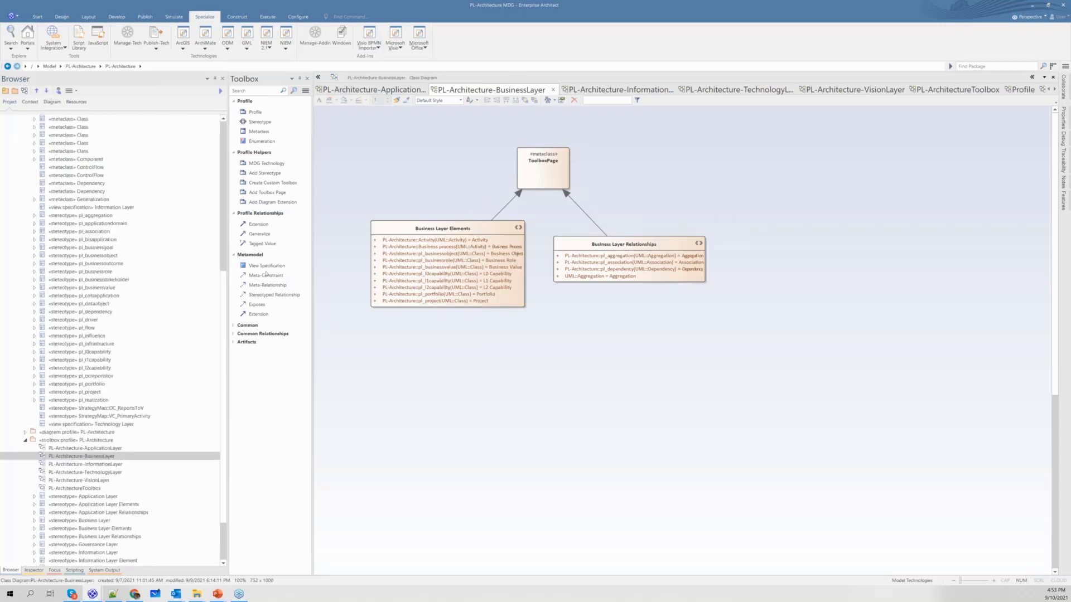
scroll(82, 335, up, 10)
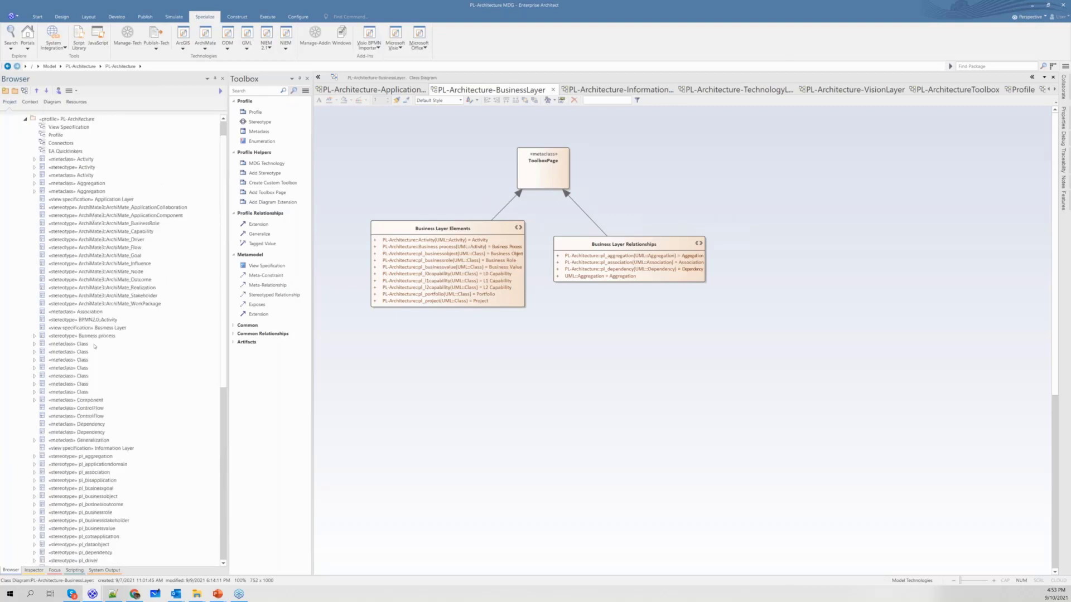
scroll(94, 346, down, 3)
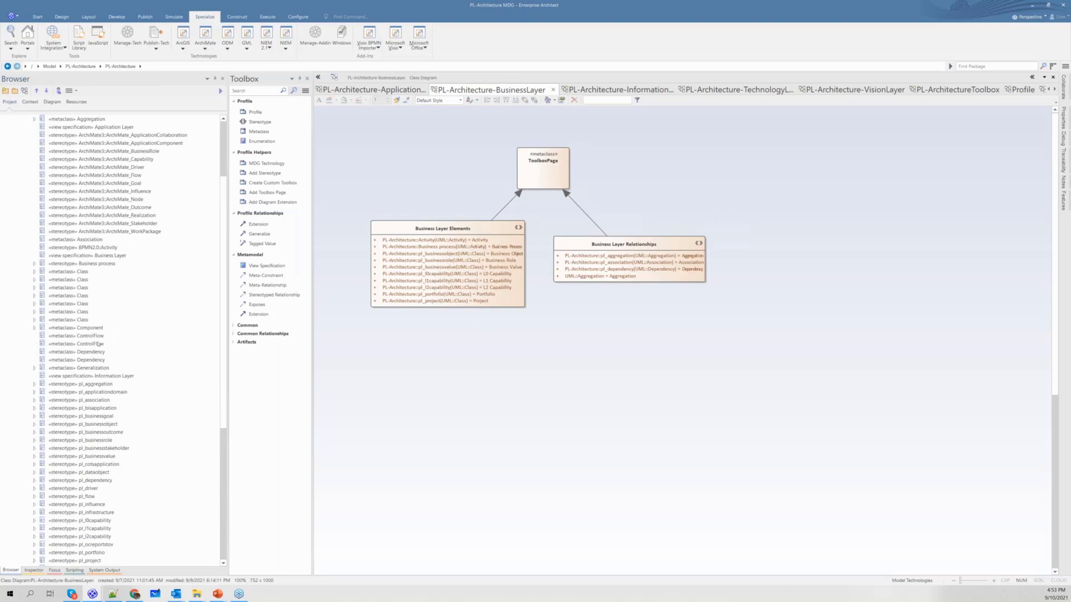
scroll(99, 345, down, 5)
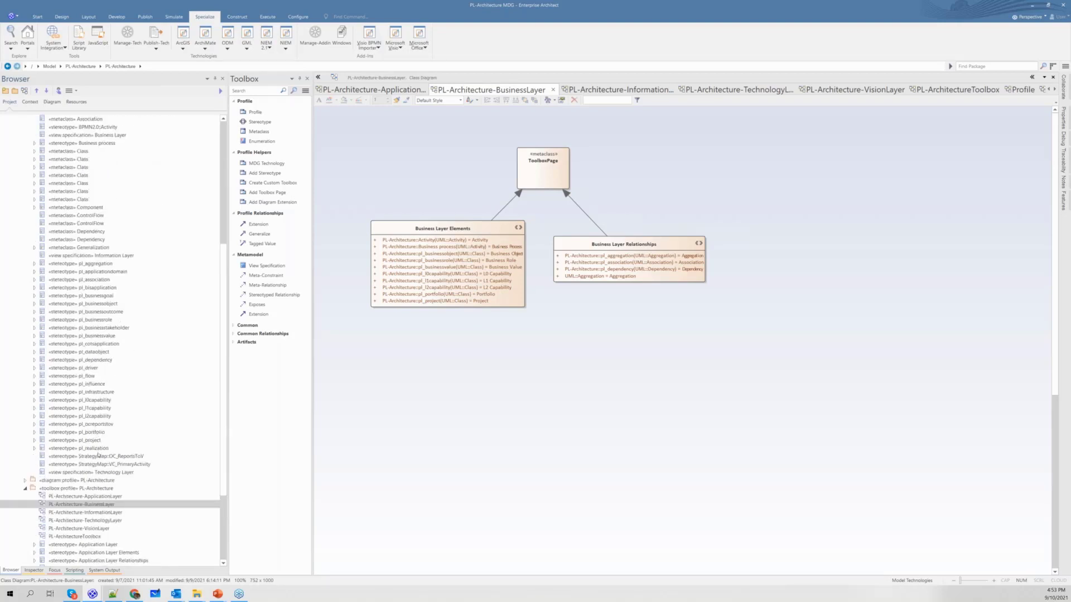
click(1033, 4)
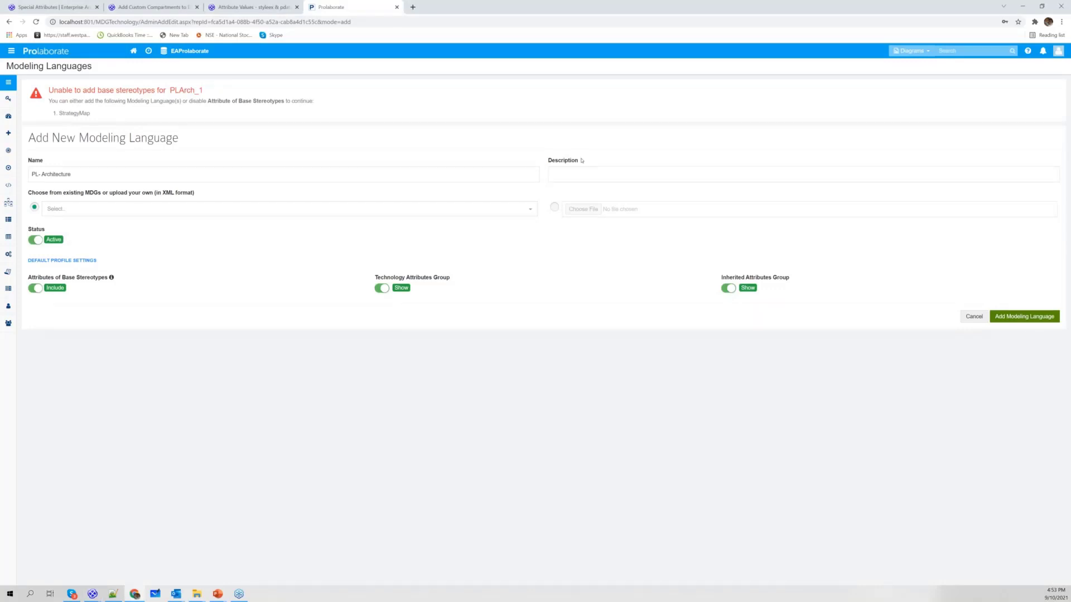
Step: Change the new modeling language's name to Strategy and choose to upload a custom MDG file
click(110, 178)
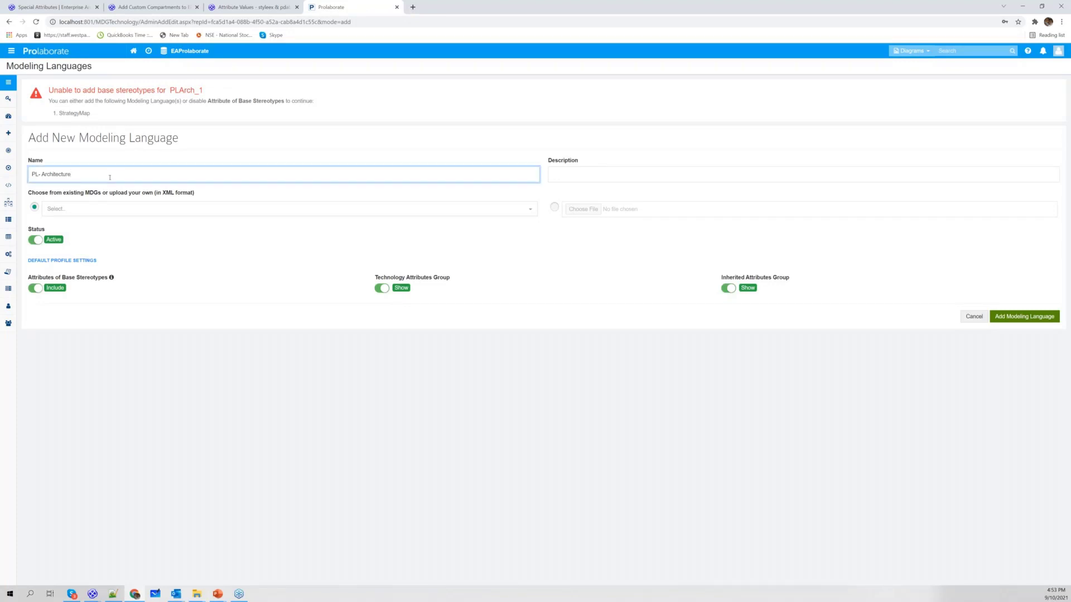
key(ctrl+a)
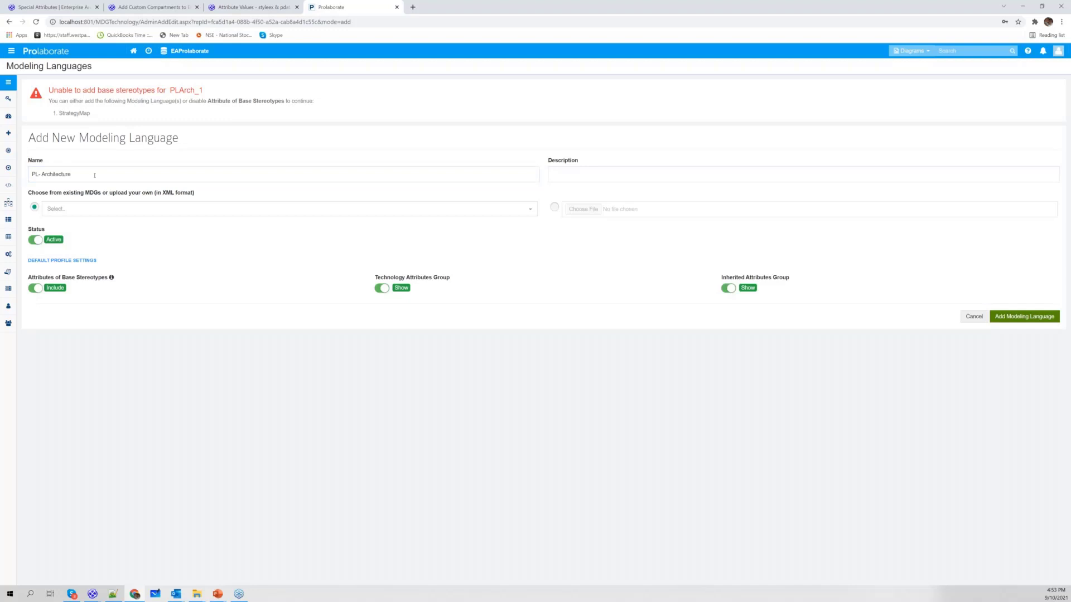
click(66, 177)
key(ctrl+a)
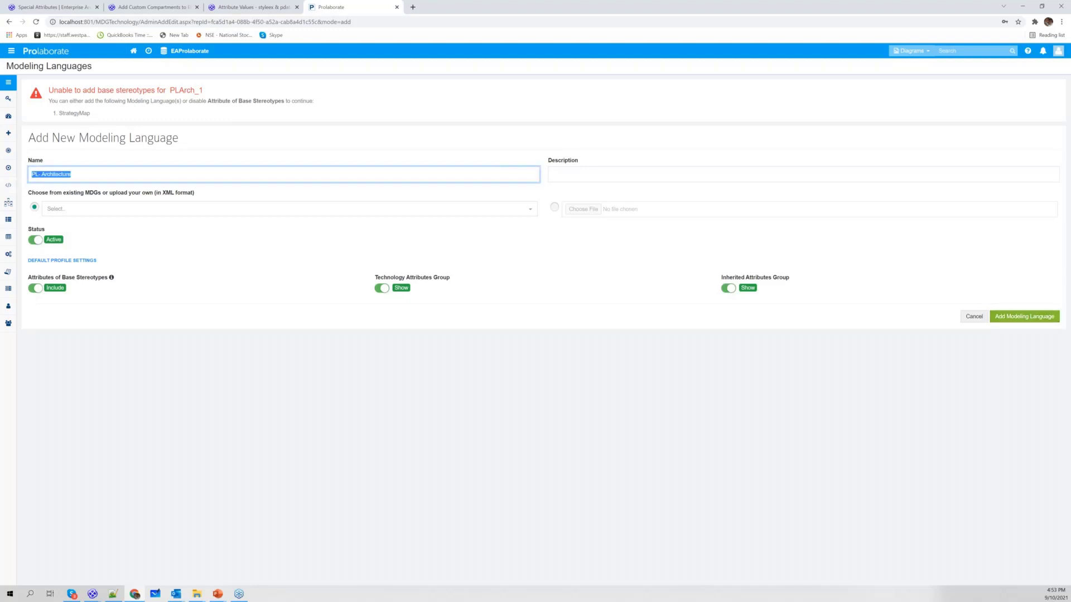
text(Strategy)
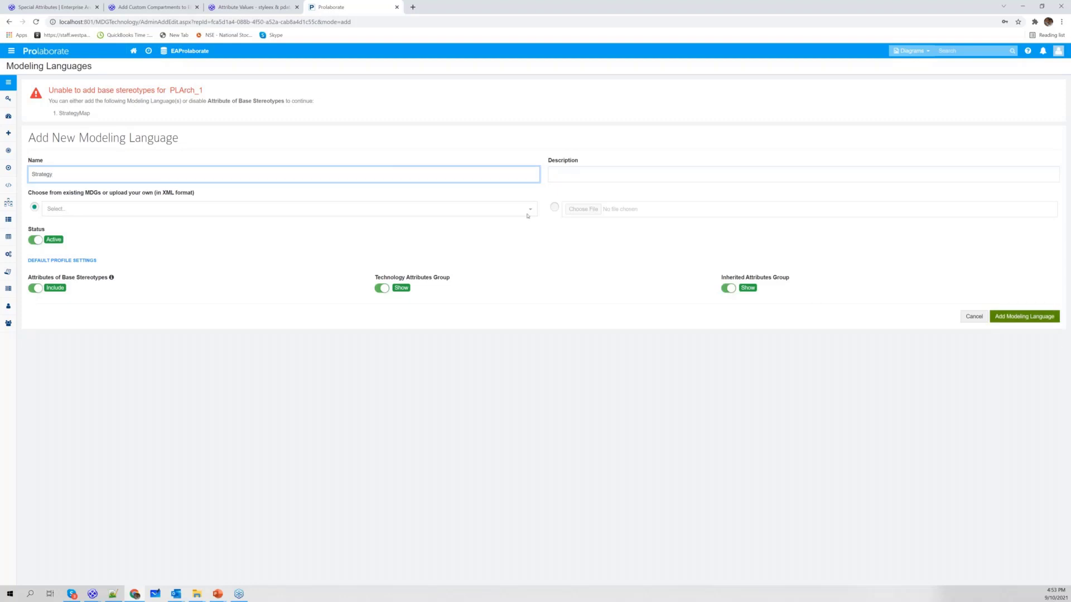
click(554, 207)
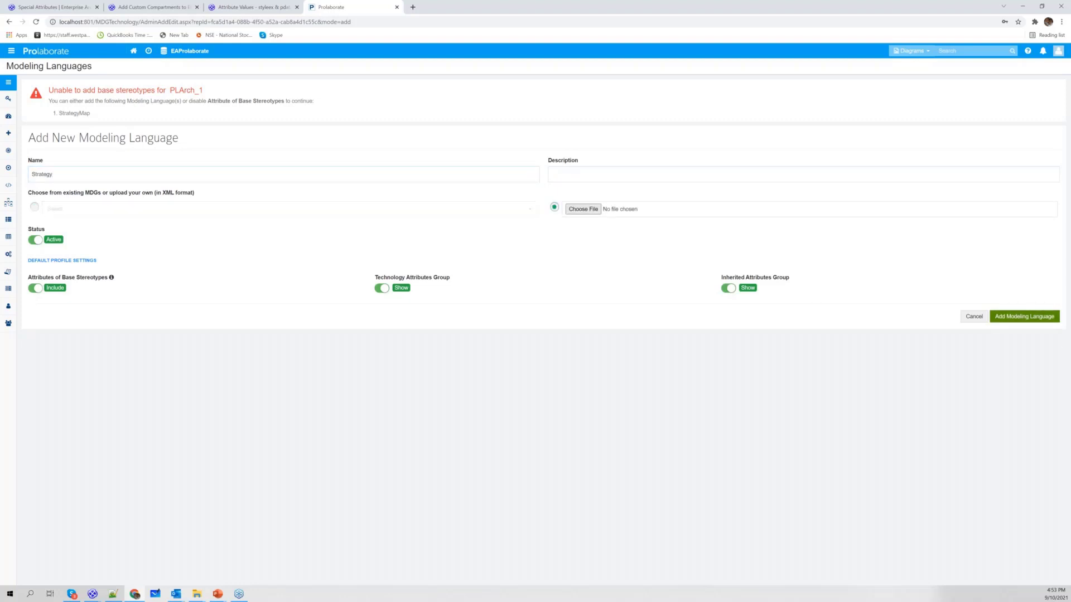
Step: Browse for the MDG file in the MDGTechnologies folder under Program Files (x86), Sparx Systems, EA
click(583, 209)
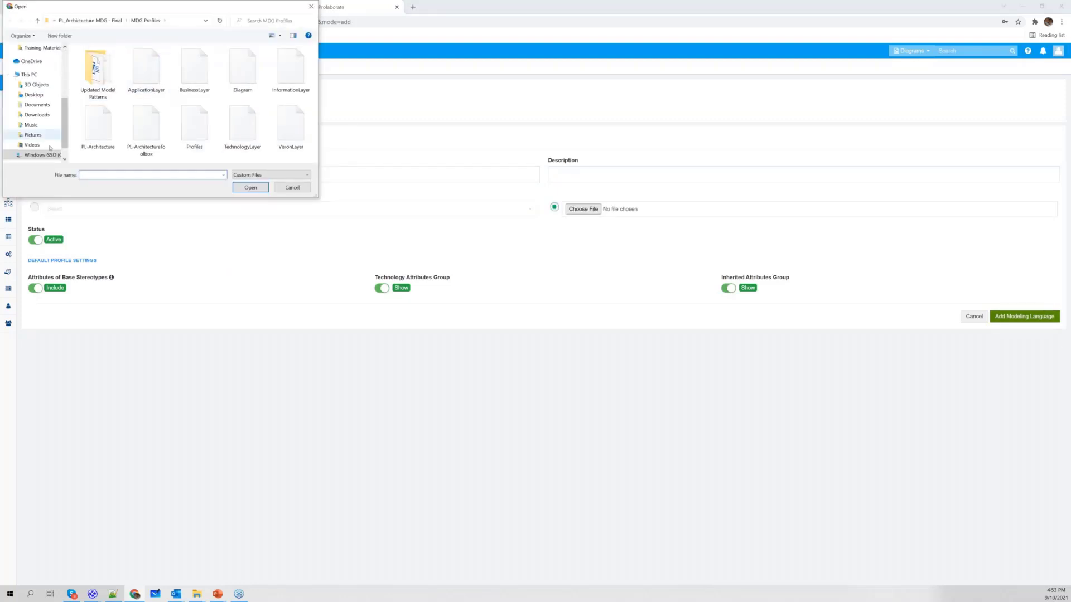
click(42, 155)
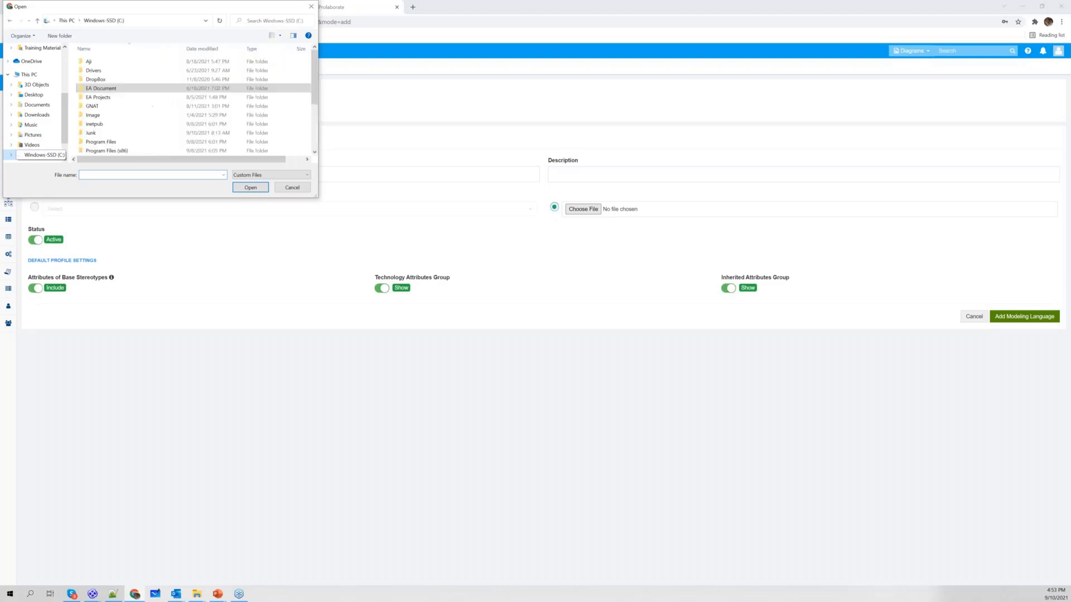
double_click(111, 151)
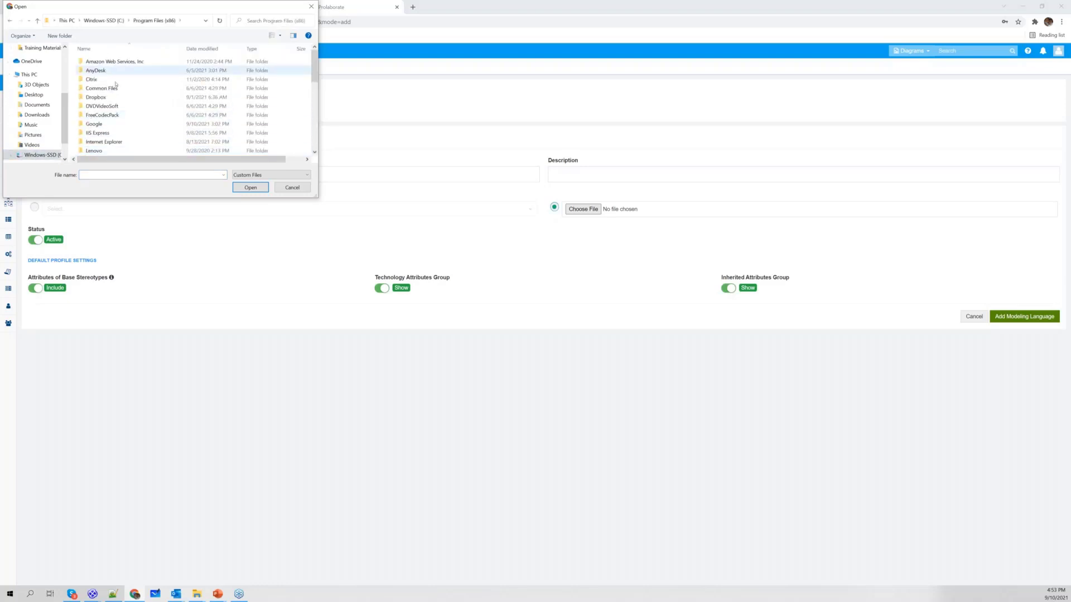
scroll(118, 88, down, 1)
scroll(117, 88, down, 1)
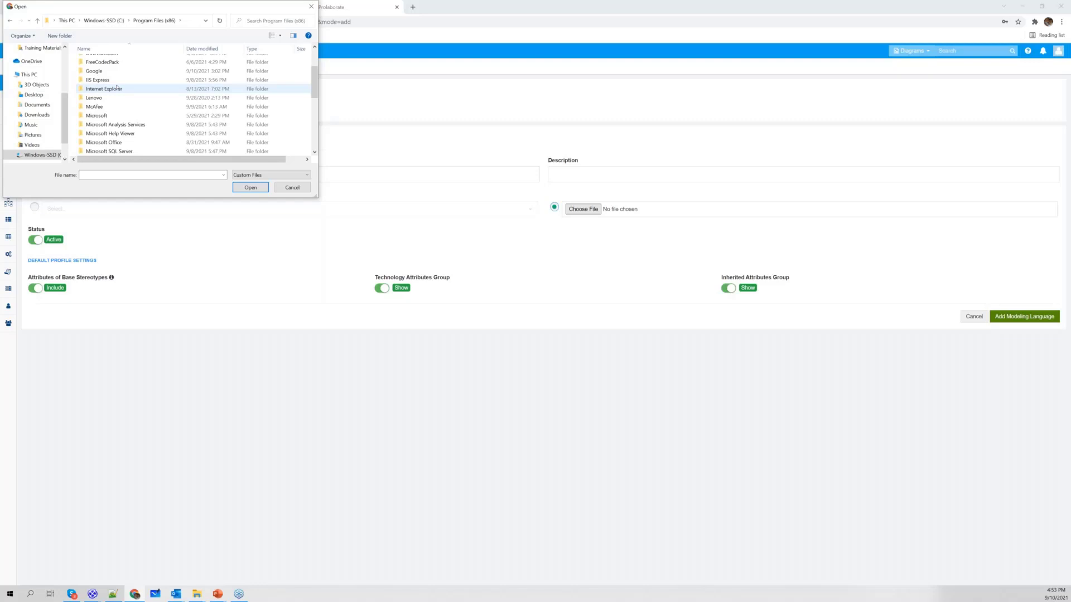
scroll(117, 87, down, 5)
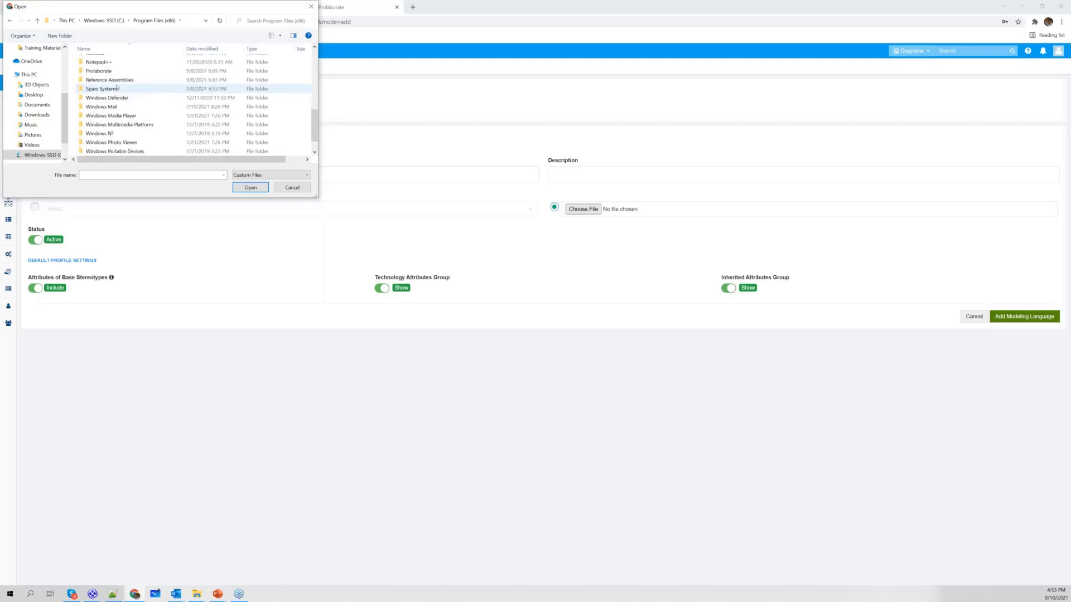
double_click(117, 88)
double_click(115, 62)
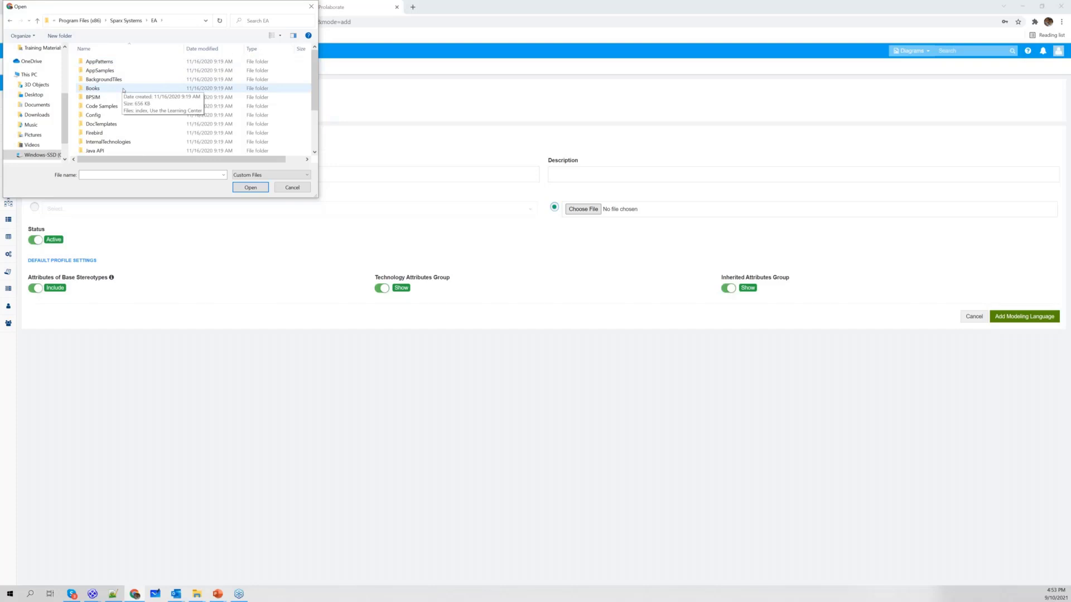
scroll(124, 112, down, 1)
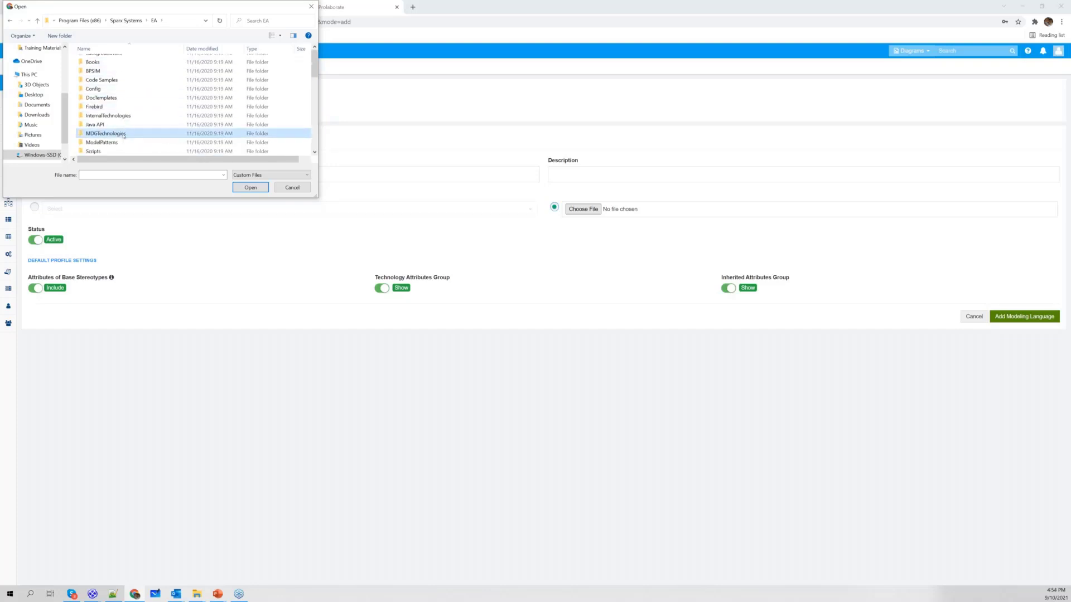
double_click(106, 134)
Step: Choose the strategic XML file and add the Strategy modeling language
scroll(131, 125, down, 3)
scroll(132, 124, down, 2)
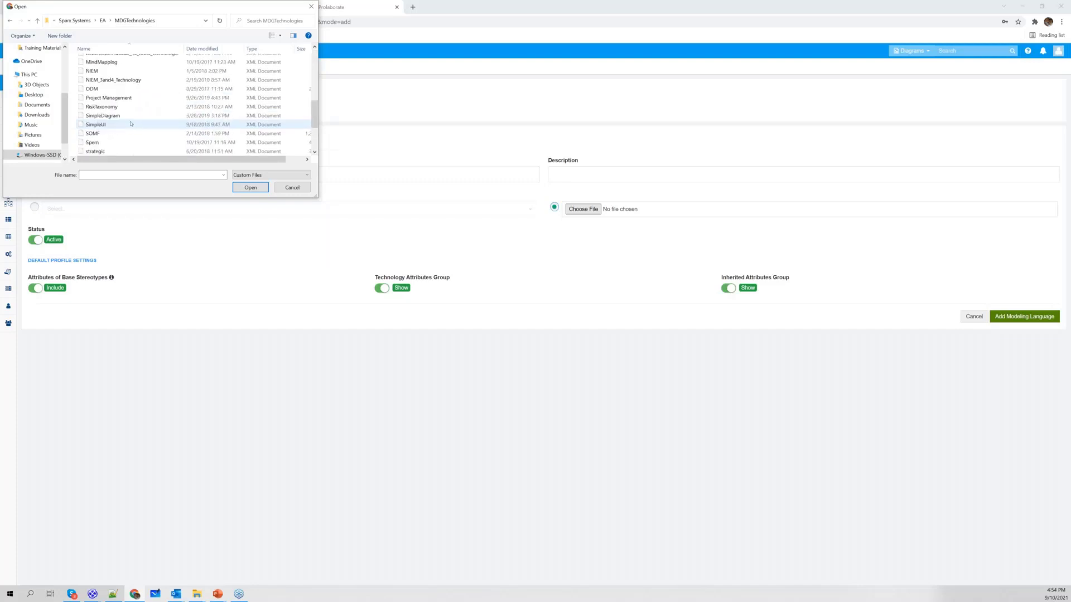
scroll(130, 126, down, 1)
double_click(95, 124)
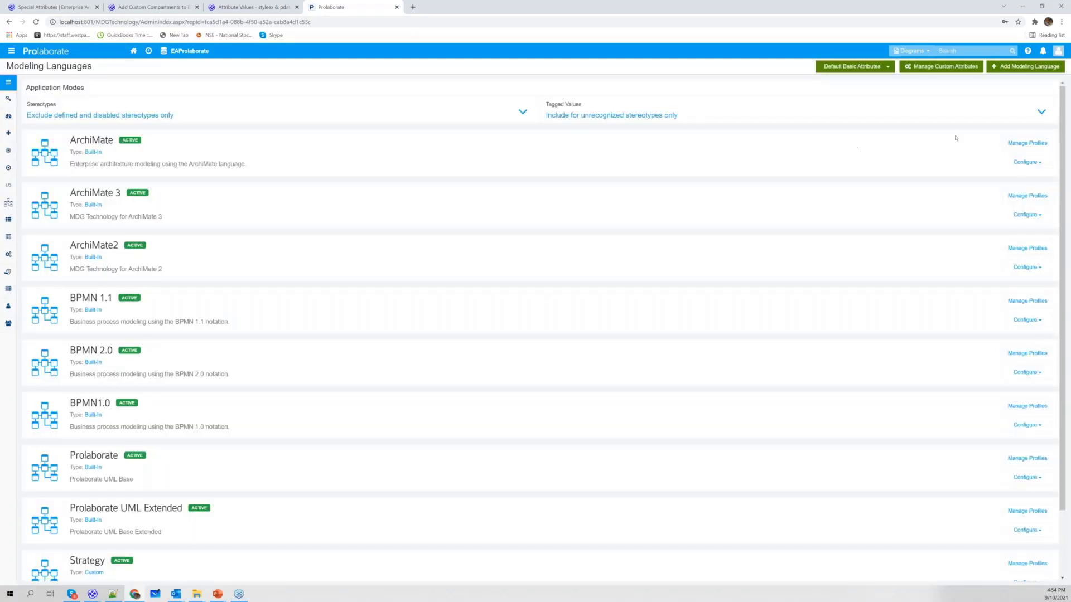
Step: Start a new modeling language named PL-Architecture and choose to upload a custom MDG file
click(1025, 69)
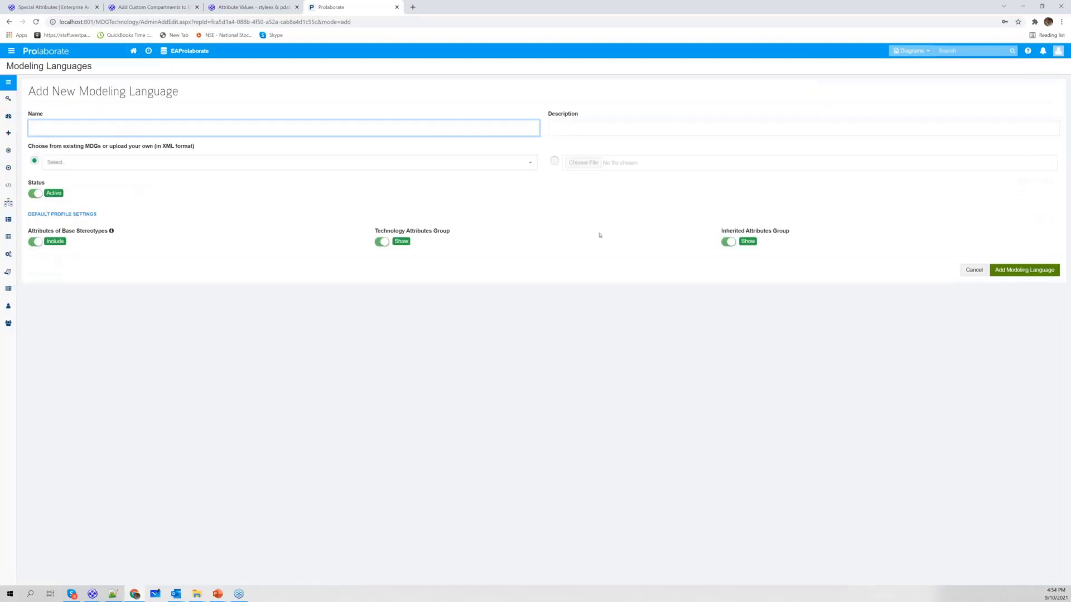
text(PL-Architectura)
click(555, 160)
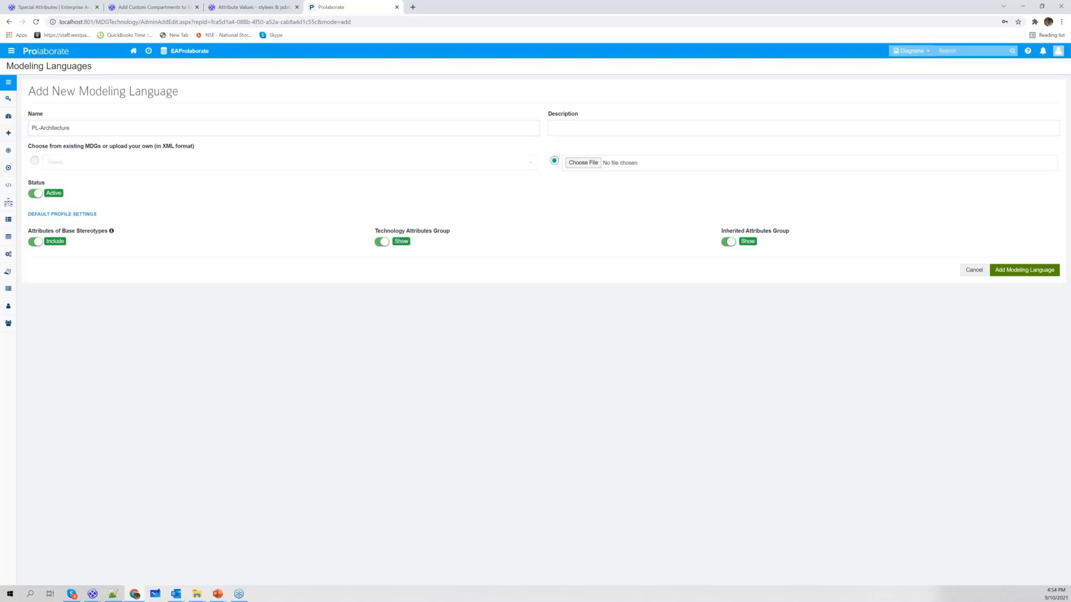
Step: Upload PL-Architecture.xml from EA Document, EA Global Summit, PL_Architecture MDG - Final, MDG Profiles on the C drive, and add the modeling language
click(583, 162)
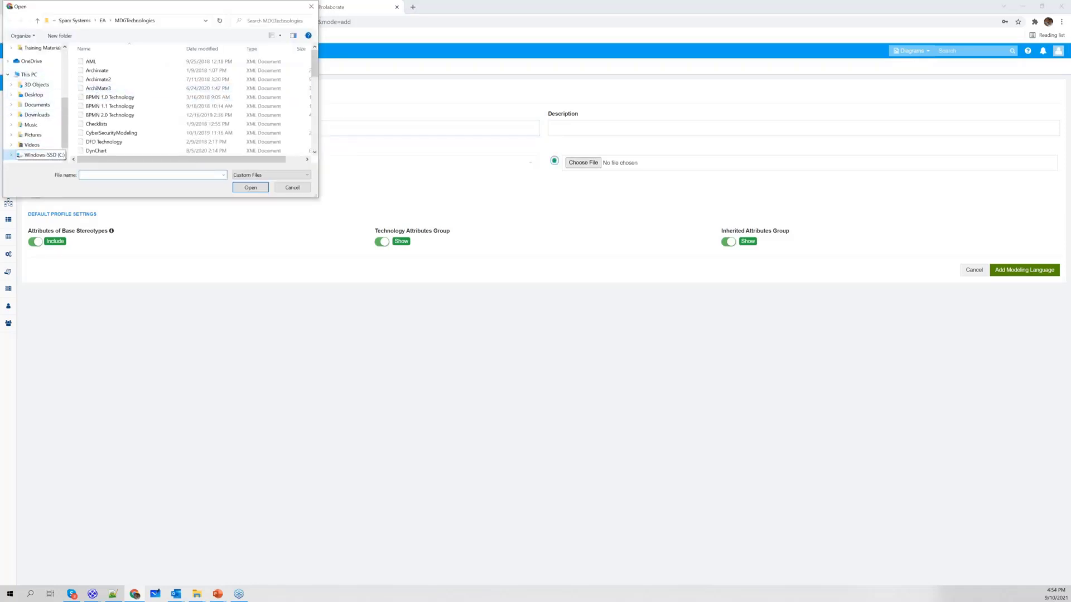
click(42, 155)
double_click(98, 84)
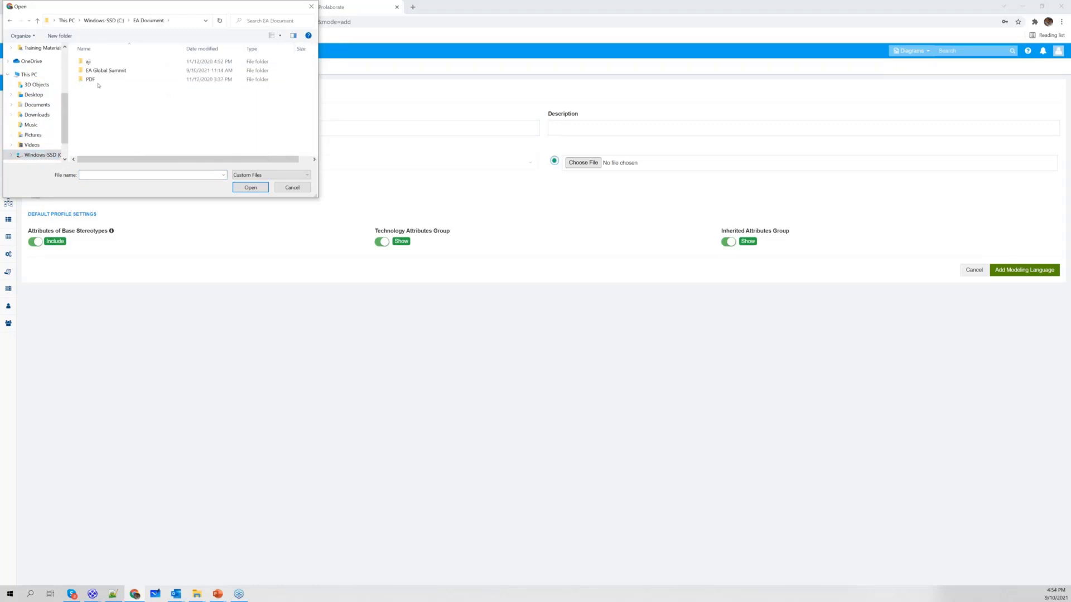
double_click(109, 71)
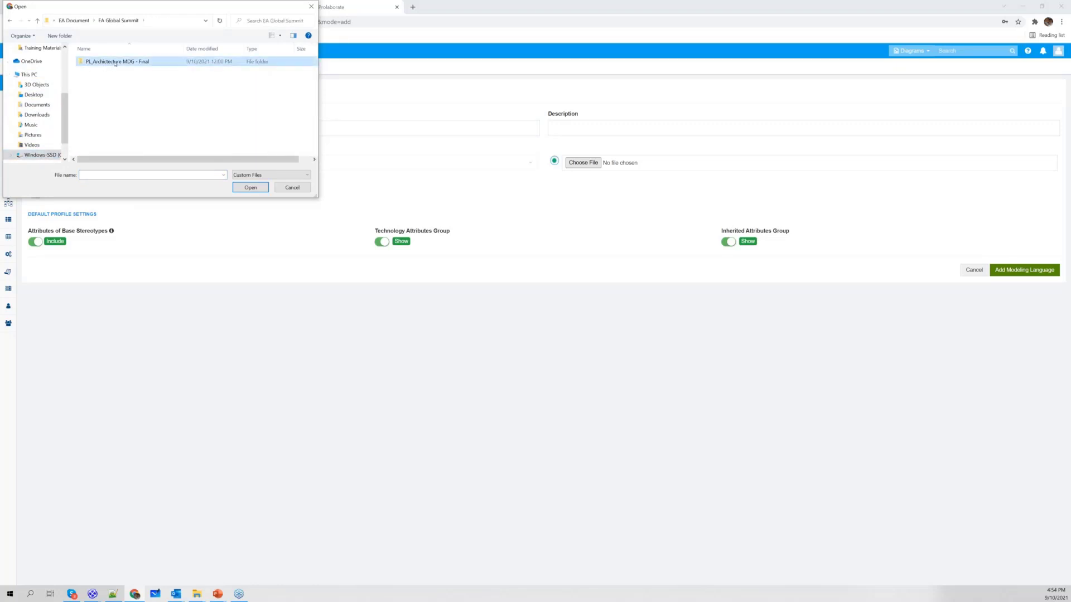
double_click(114, 62)
double_click(112, 62)
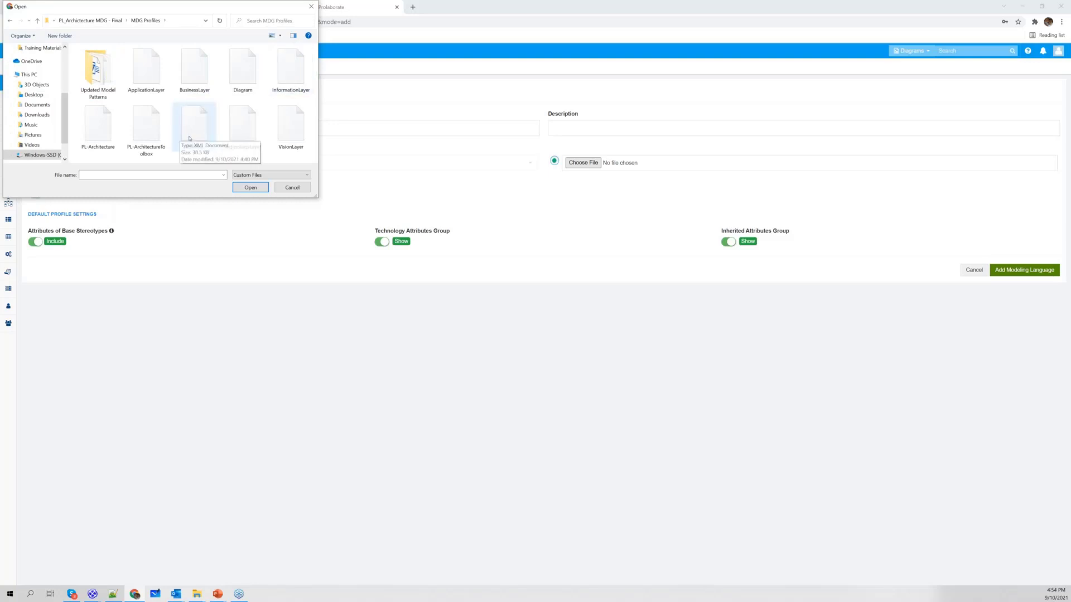
double_click(97, 126)
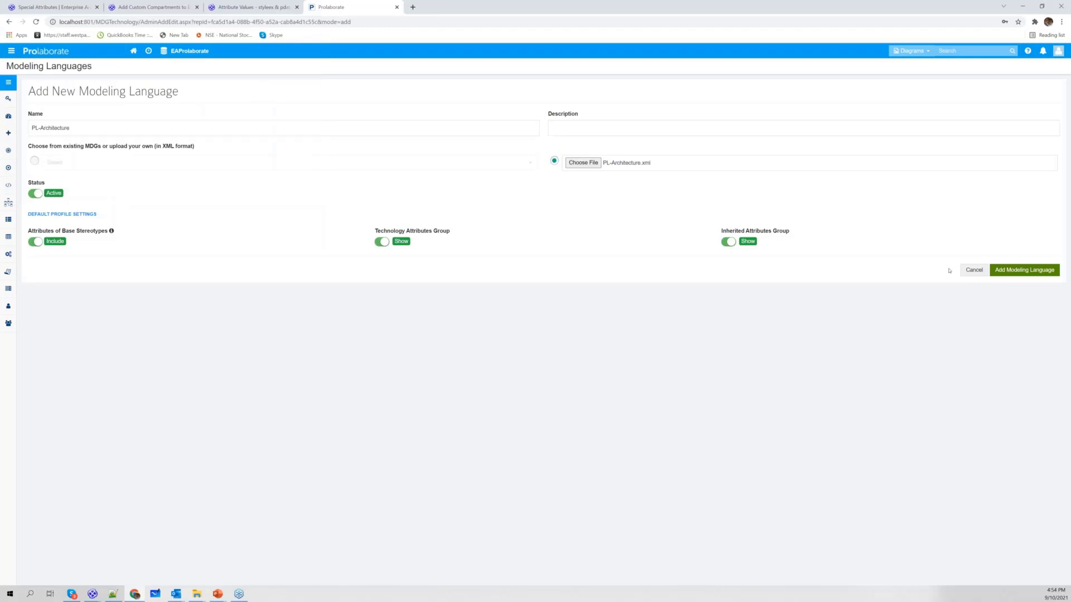
click(1024, 270)
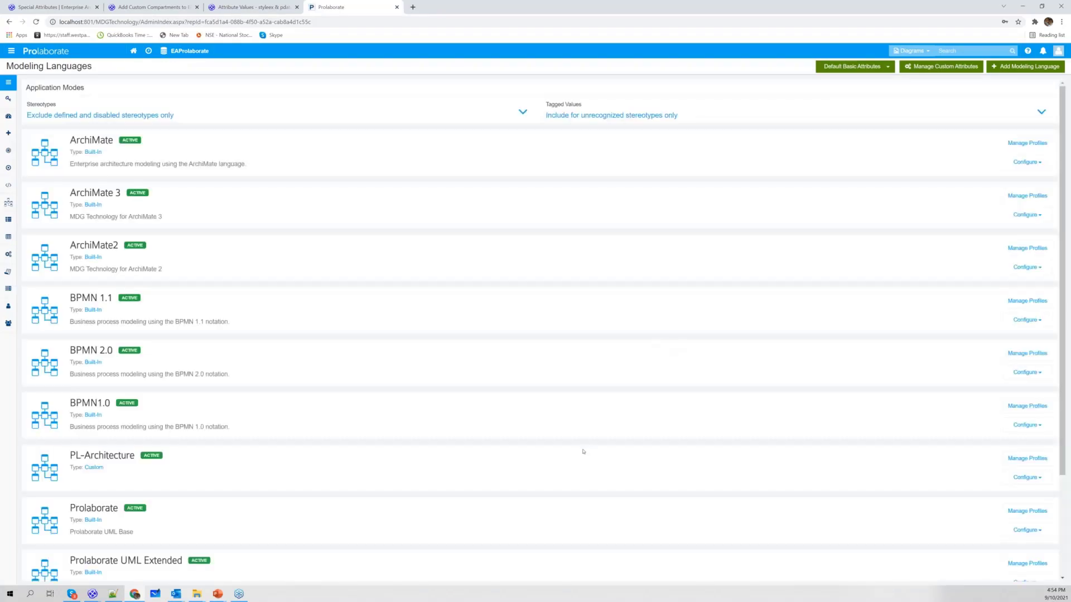
Step: Open the Default Profile of the PL-Architecture modeling language for editing
scroll(580, 447, down, 3)
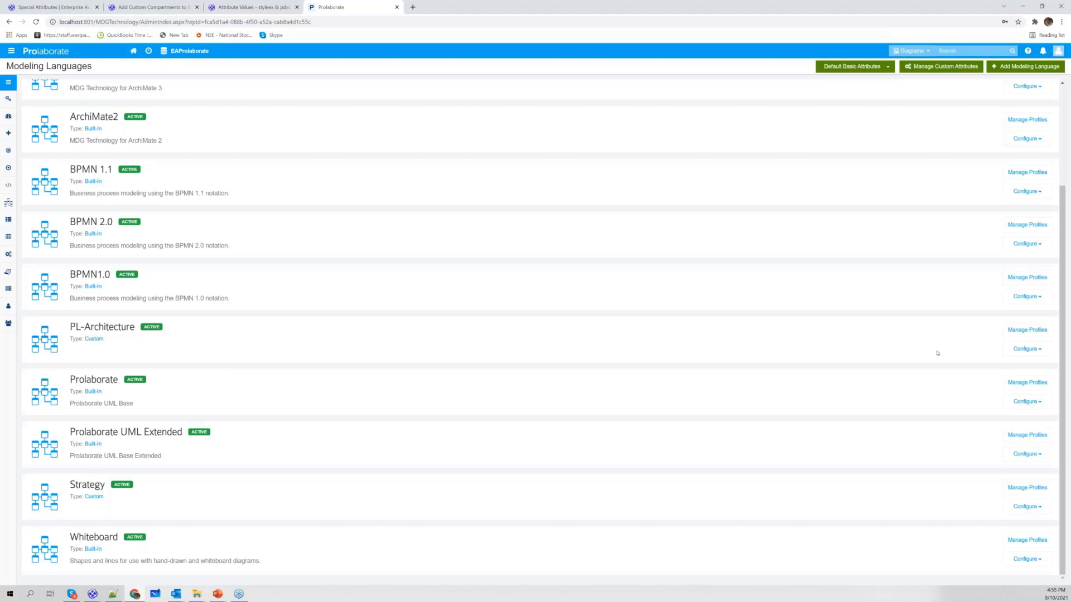
click(1034, 331)
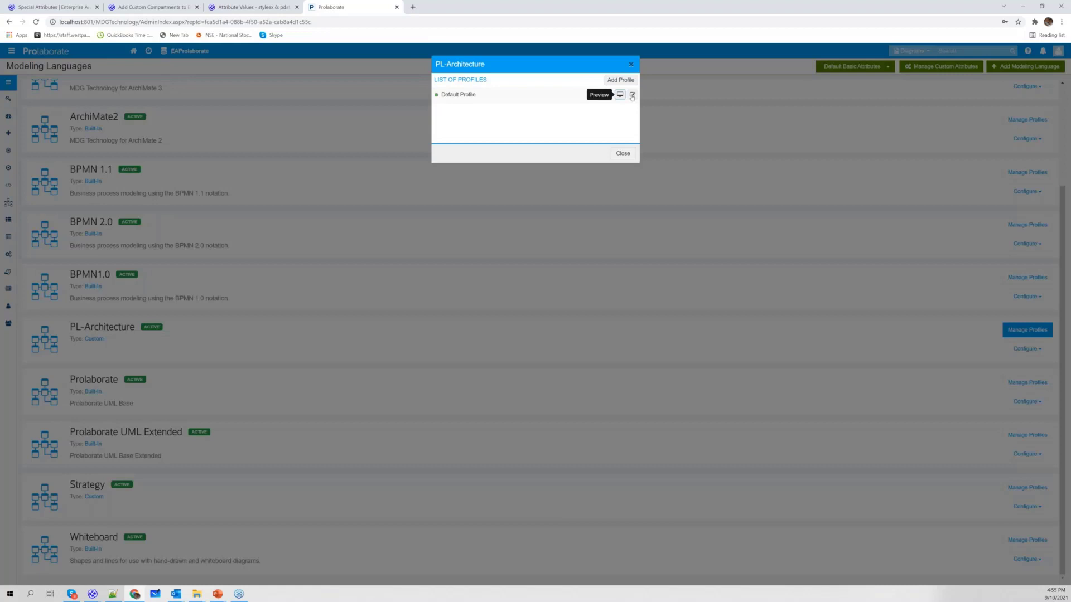
click(633, 95)
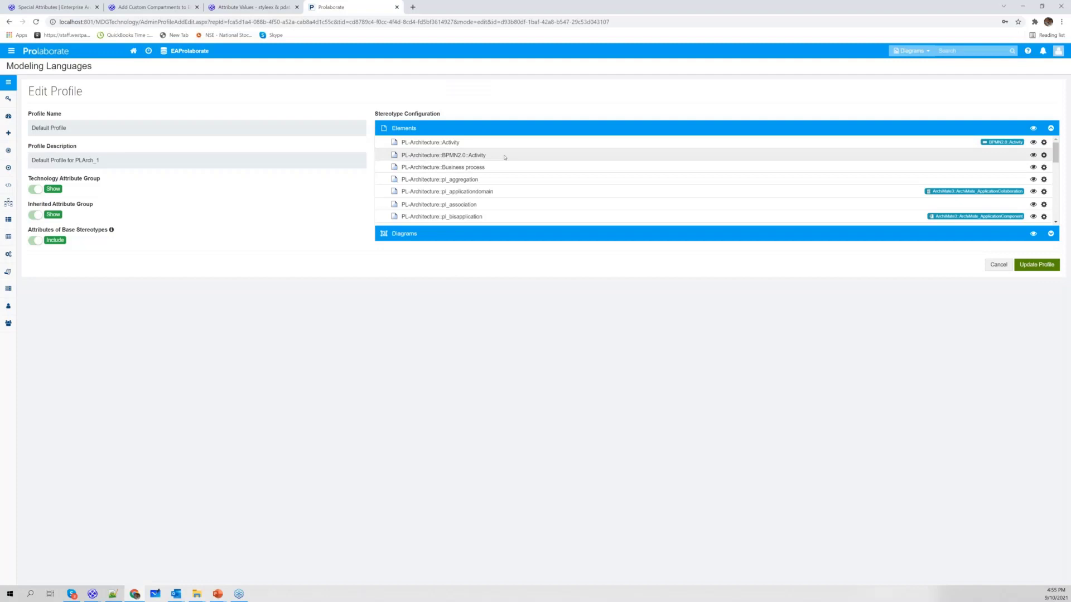
Step: Review the profile's element stereotypes and view the attribute configuration of pl_l0capability, closing it without changes
scroll(505, 156, down, 5)
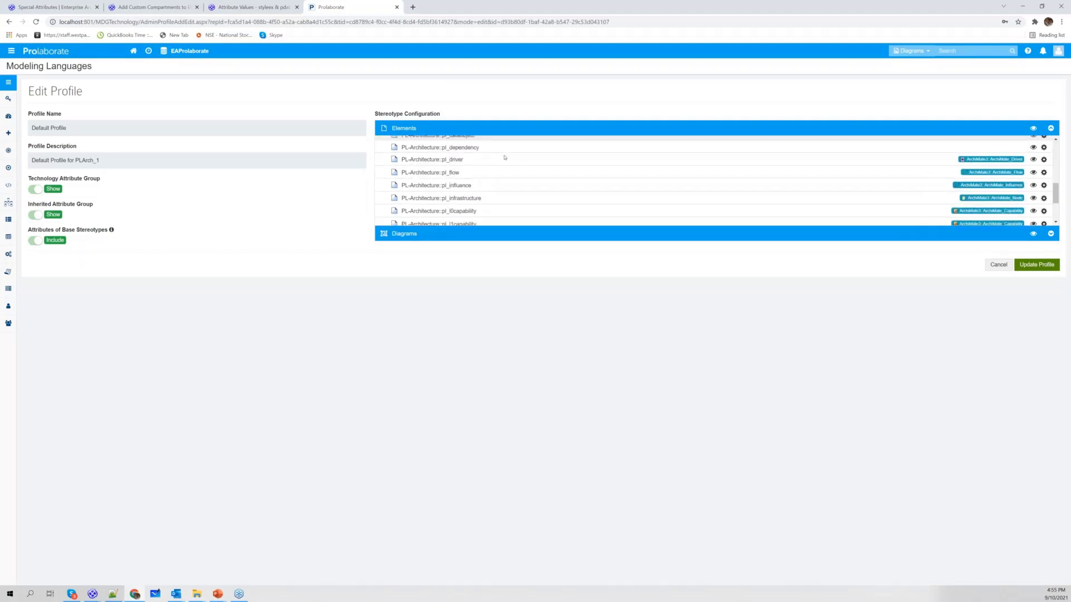
scroll(505, 157, down, 1)
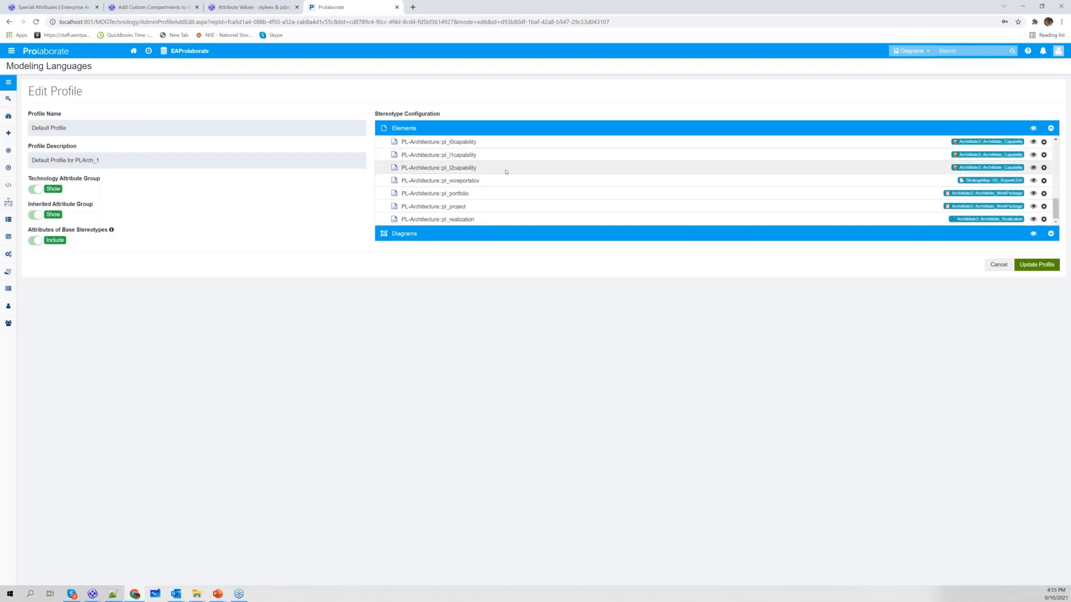
scroll(506, 171, up, 2)
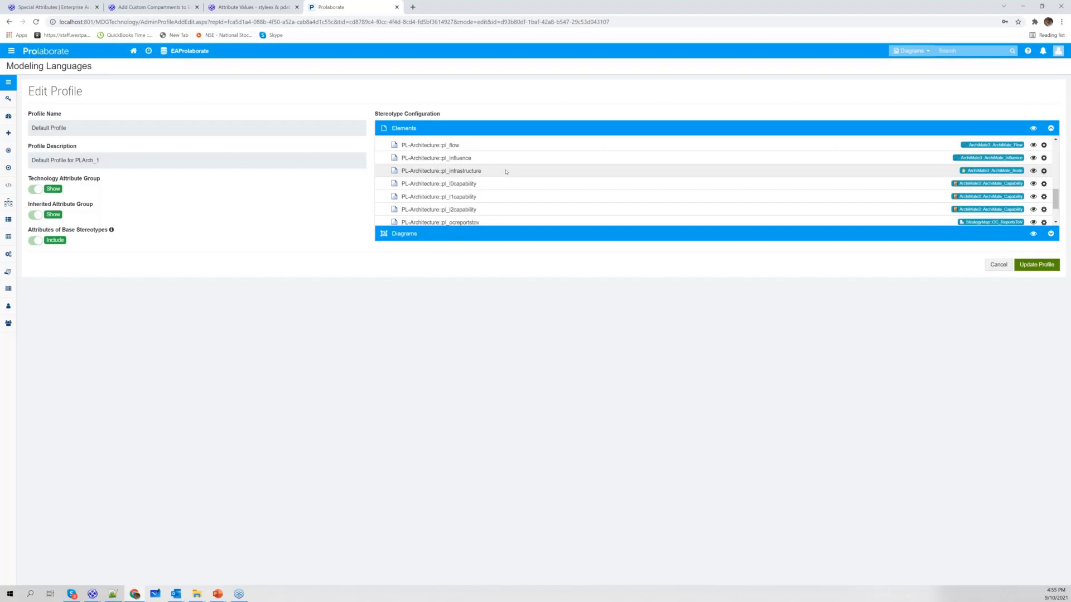
scroll(506, 171, up, 5)
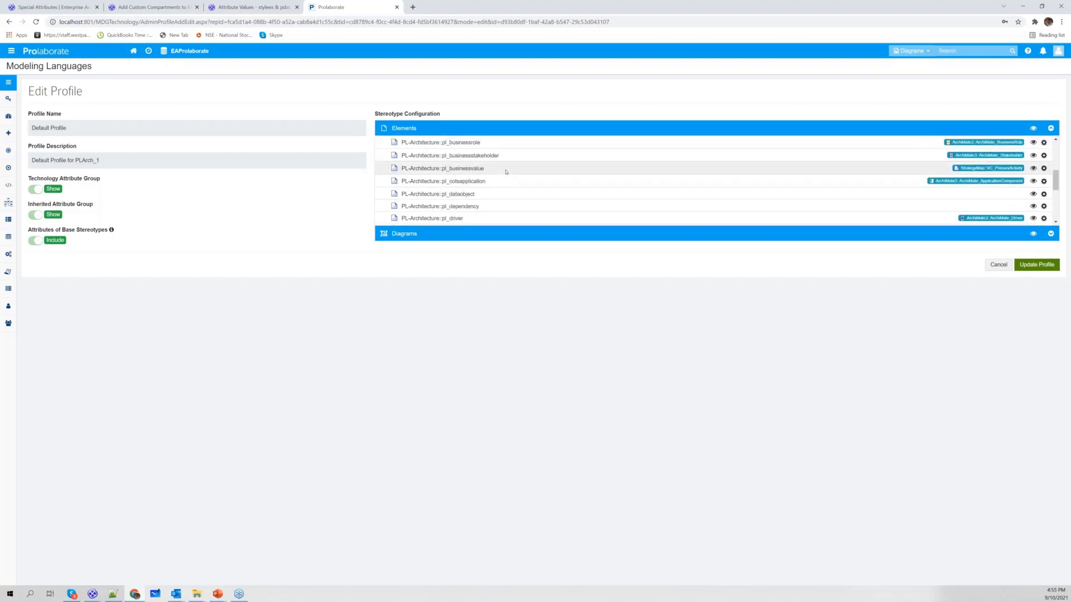
scroll(506, 171, down, 5)
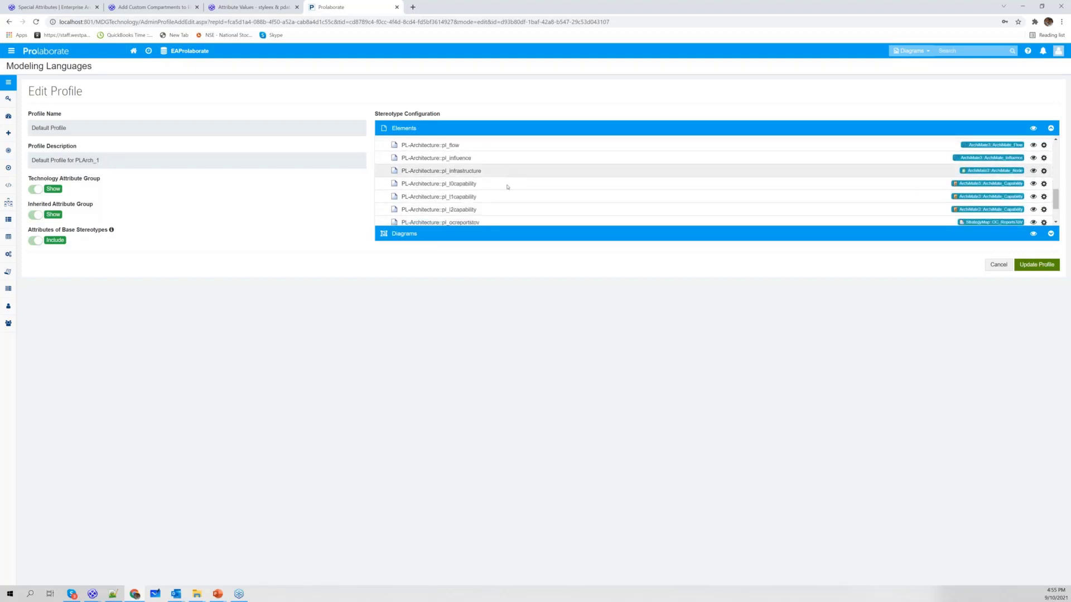
click(1044, 184)
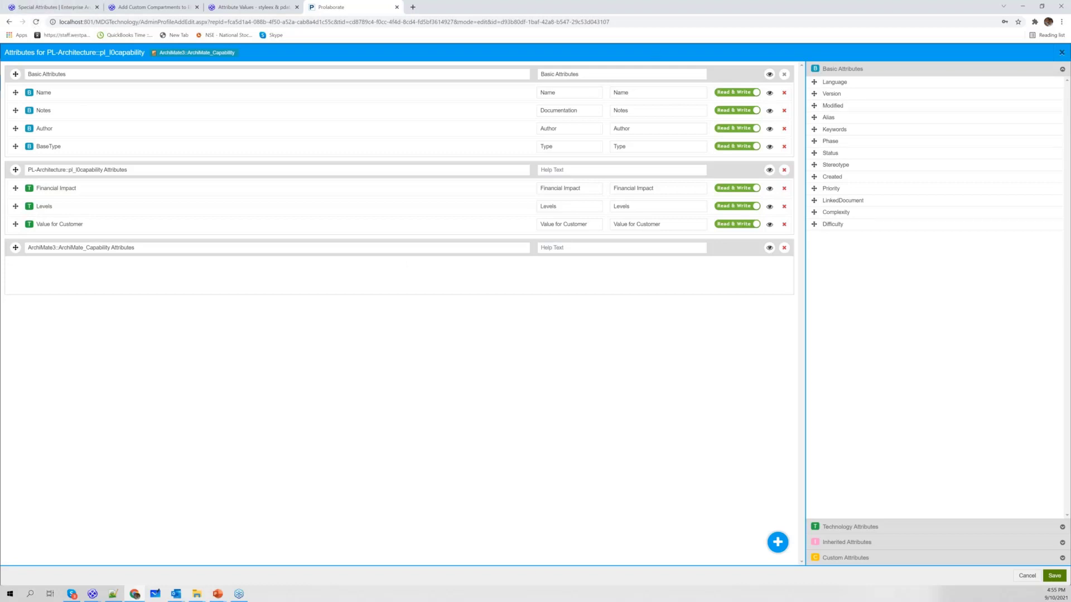
click(1062, 53)
Step: Examine the whole list of PL-Architecture element stereotypes and the base stereotypes they extend
scroll(624, 181, down, 3)
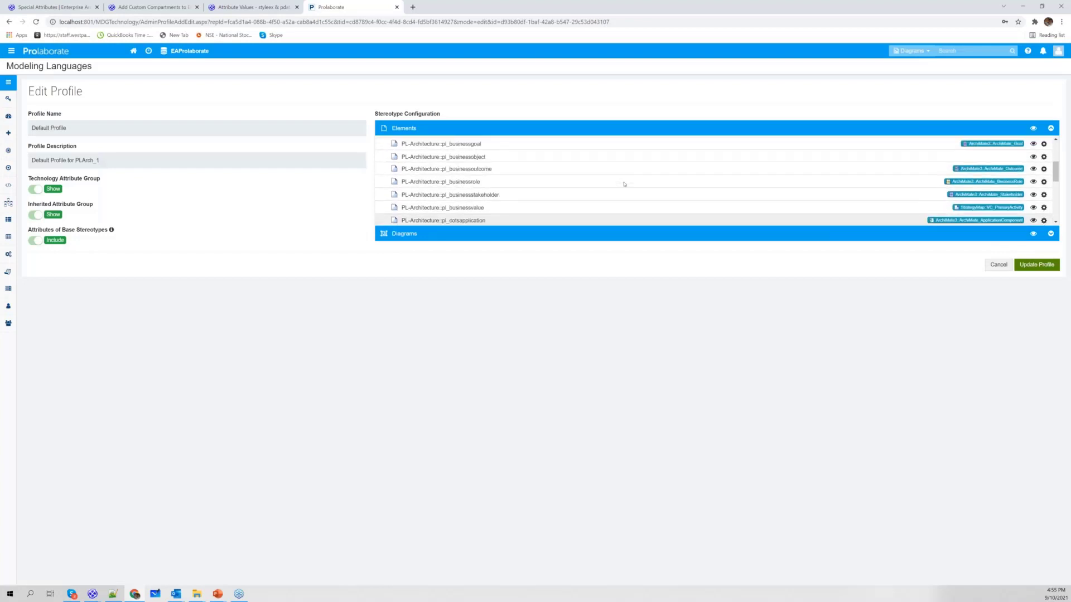
scroll(624, 184, up, 5)
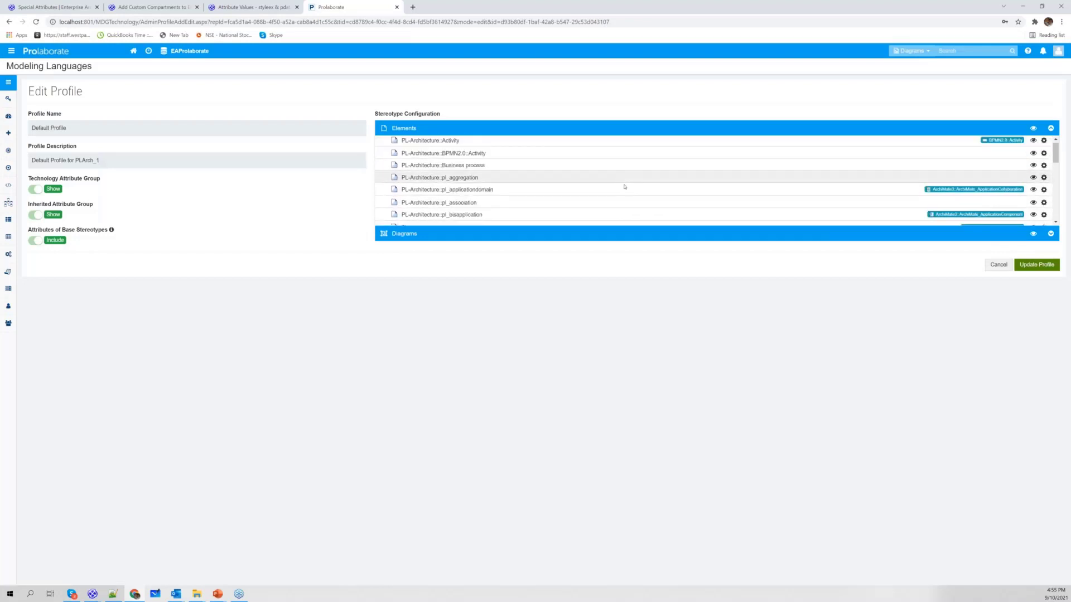
scroll(624, 187, down, 1)
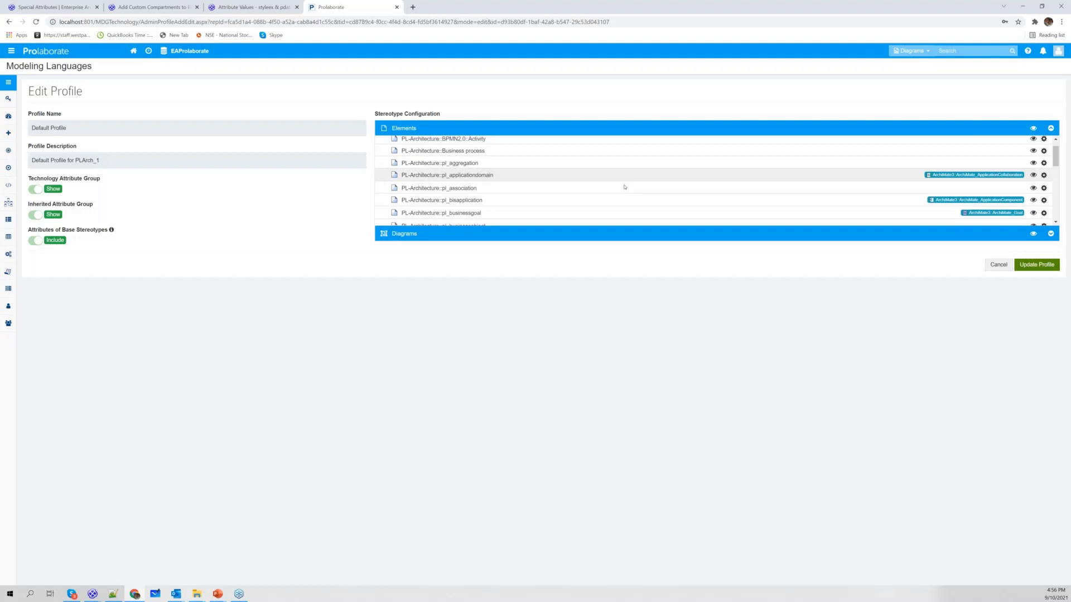
scroll(625, 186, down, 3)
scroll(625, 187, down, 2)
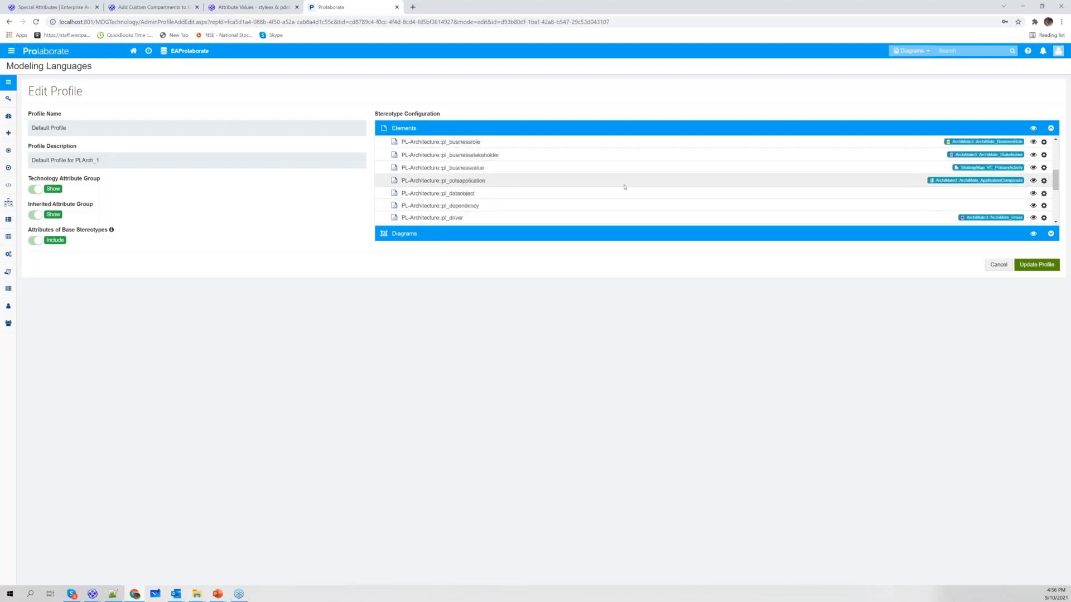
scroll(624, 187, down, 5)
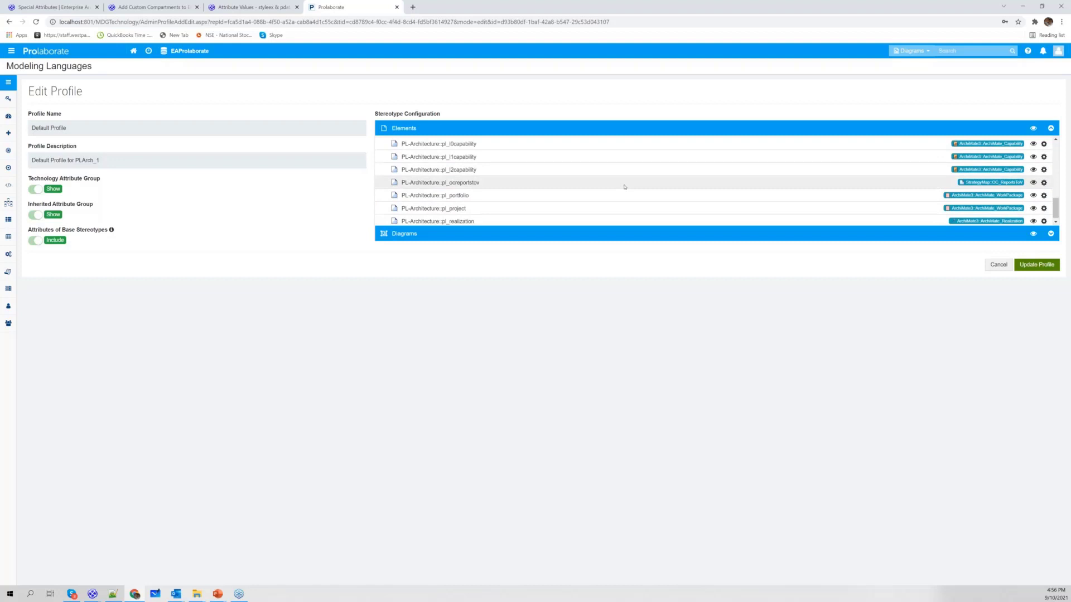
scroll(625, 187, down, 1)
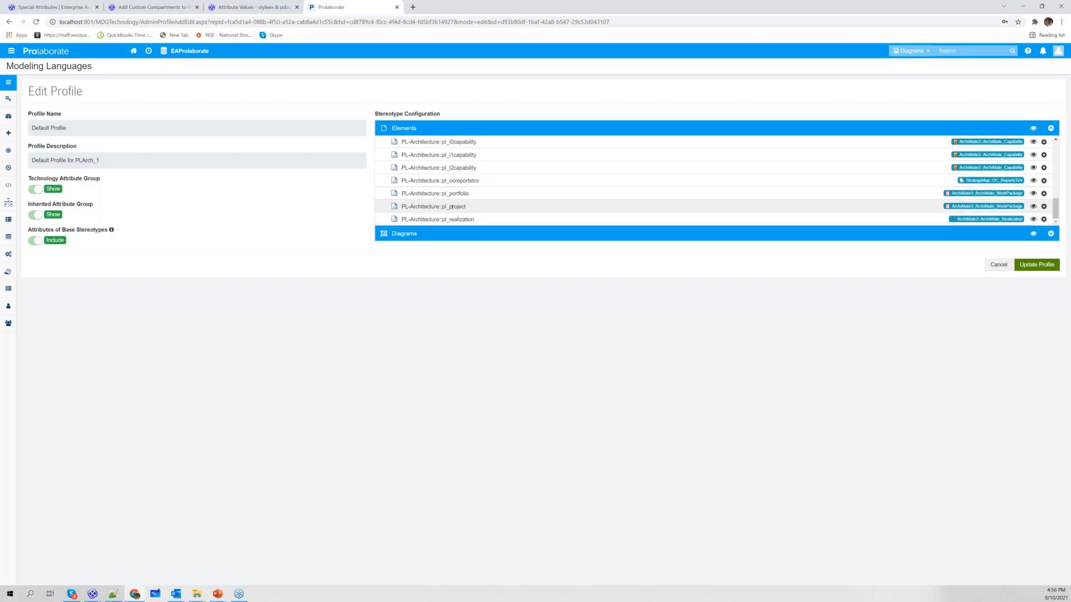
scroll(452, 207, up, 3)
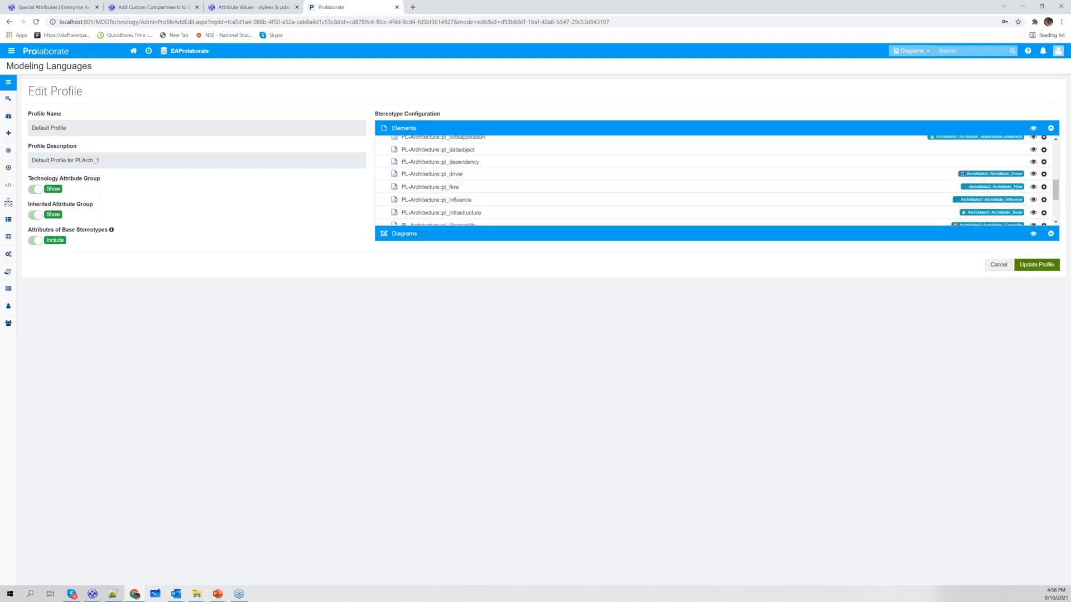
scroll(452, 204, up, 3)
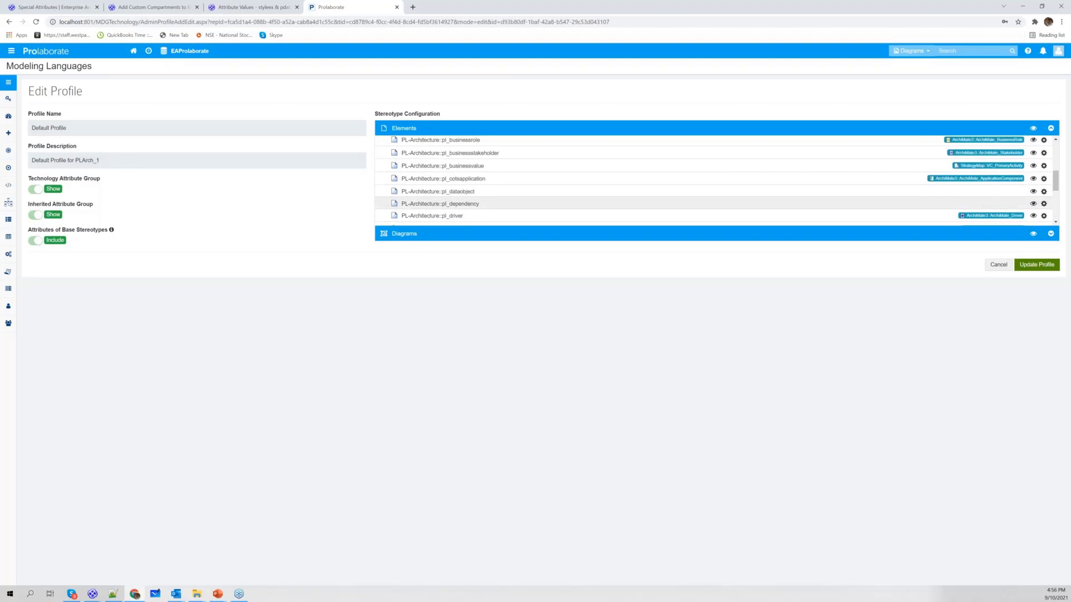
scroll(452, 201, up, 3)
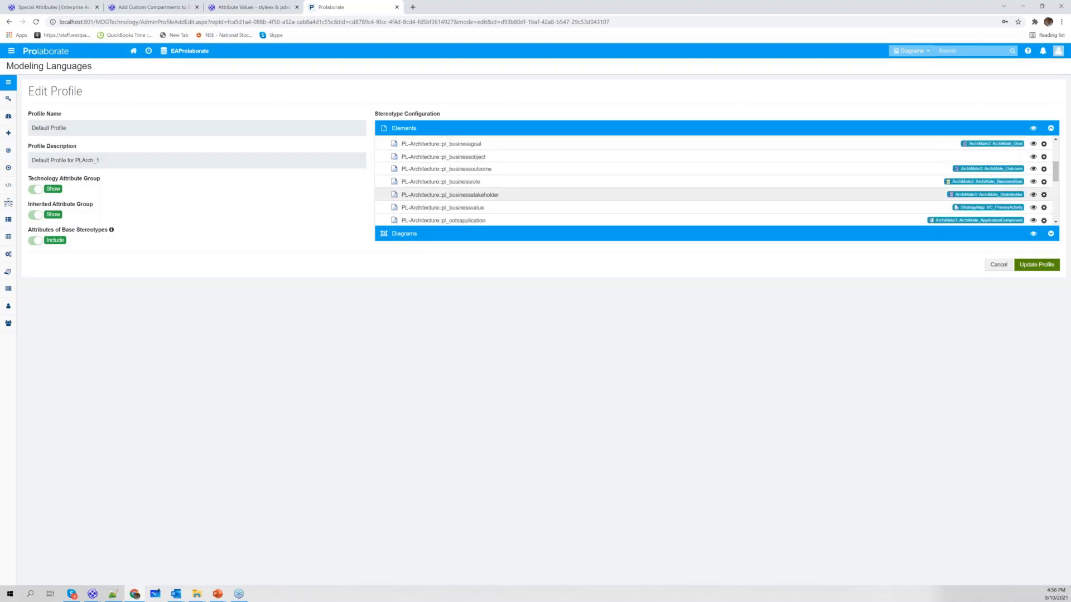
scroll(452, 198, up, 3)
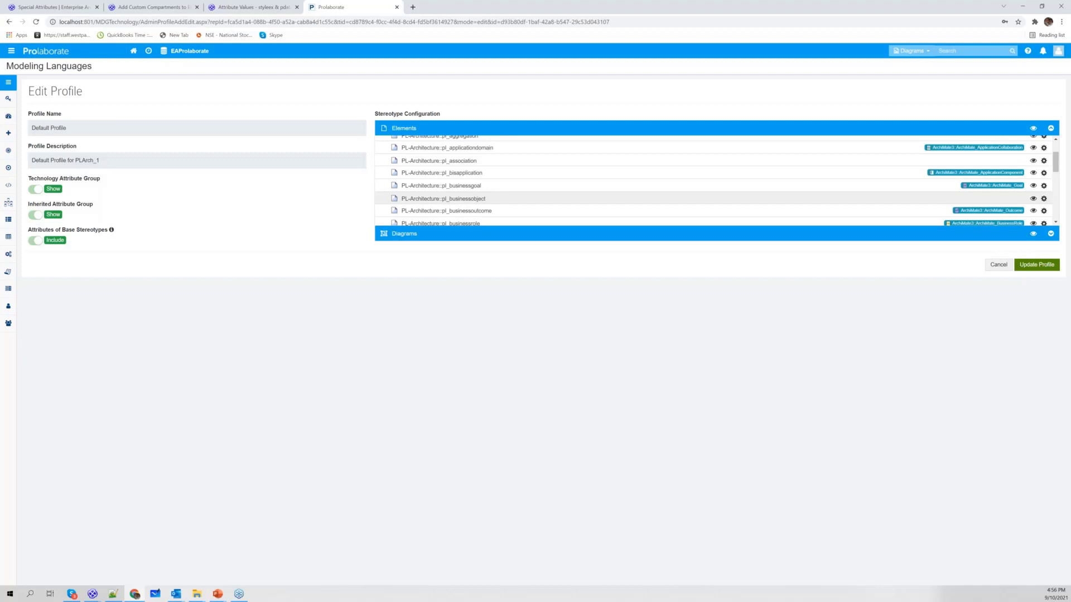
Step: Hide pl_bisapplication's Service Now attributes Active User Count, Application Type, Architecture Type, Business Criticality, Category and Created On, and save the attribute configuration
click(1044, 173)
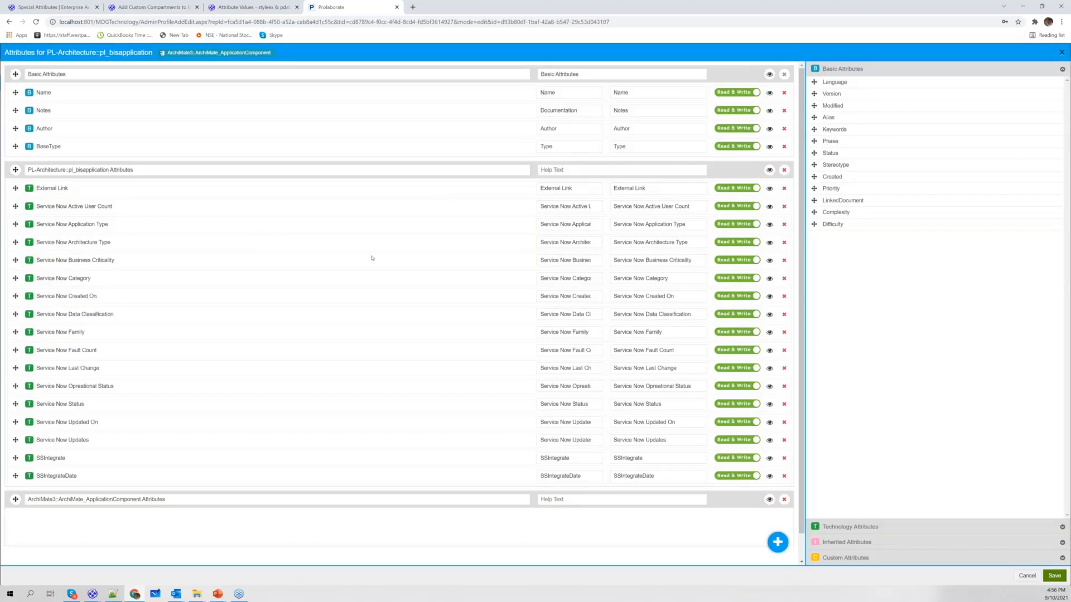
scroll(372, 258, down, 1)
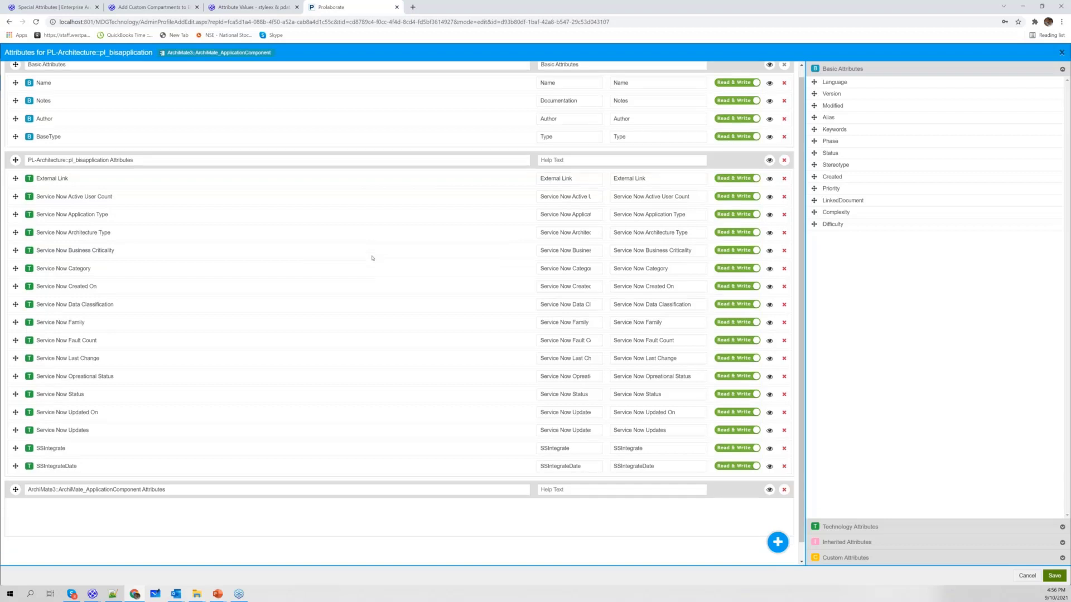
scroll(372, 258, down, 2)
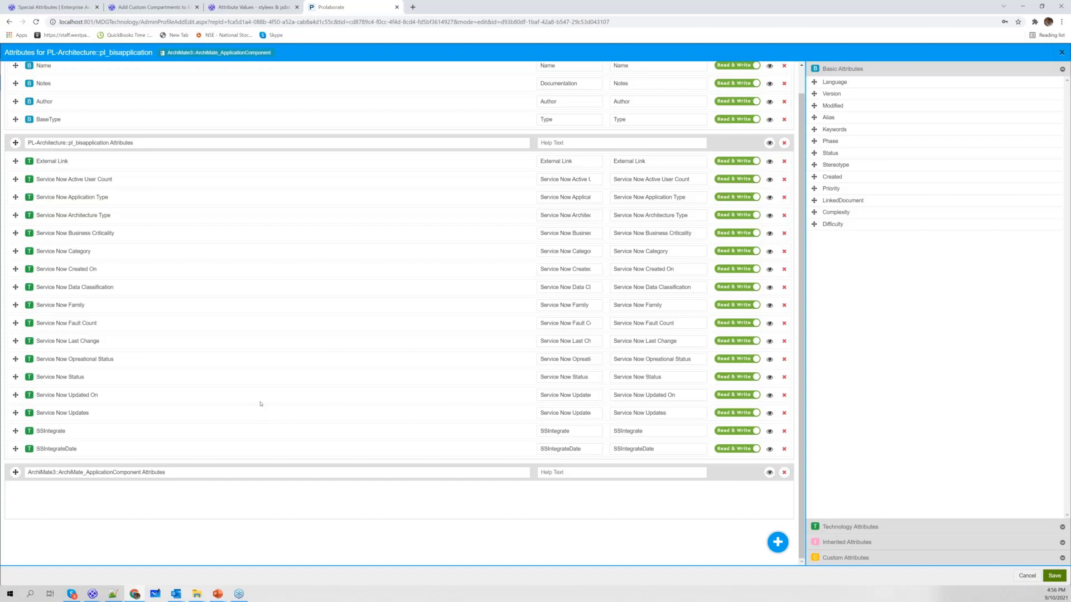
click(770, 179)
click(770, 197)
click(770, 216)
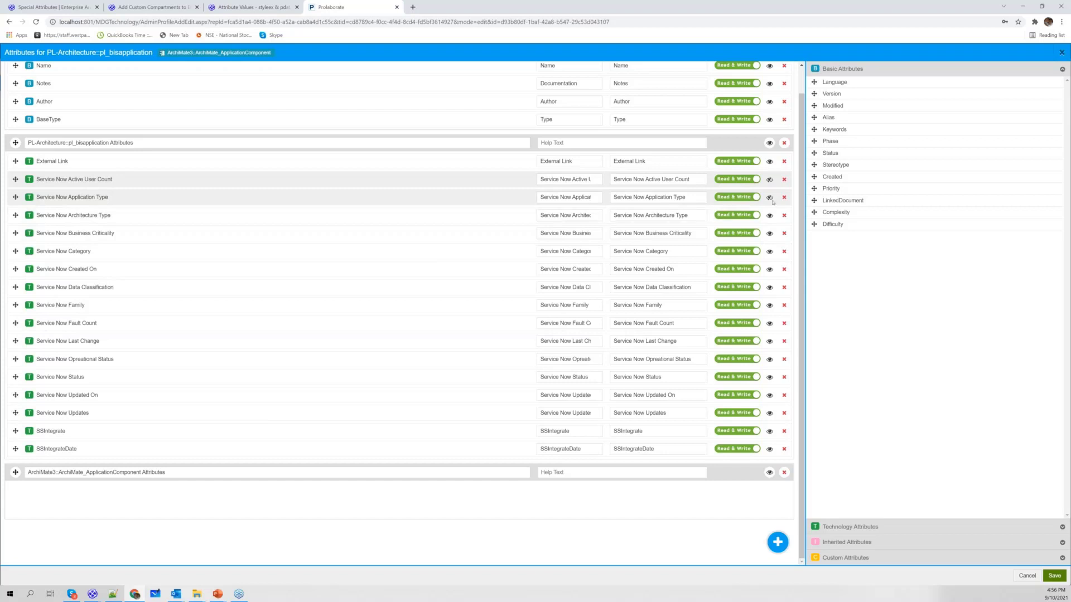
click(770, 233)
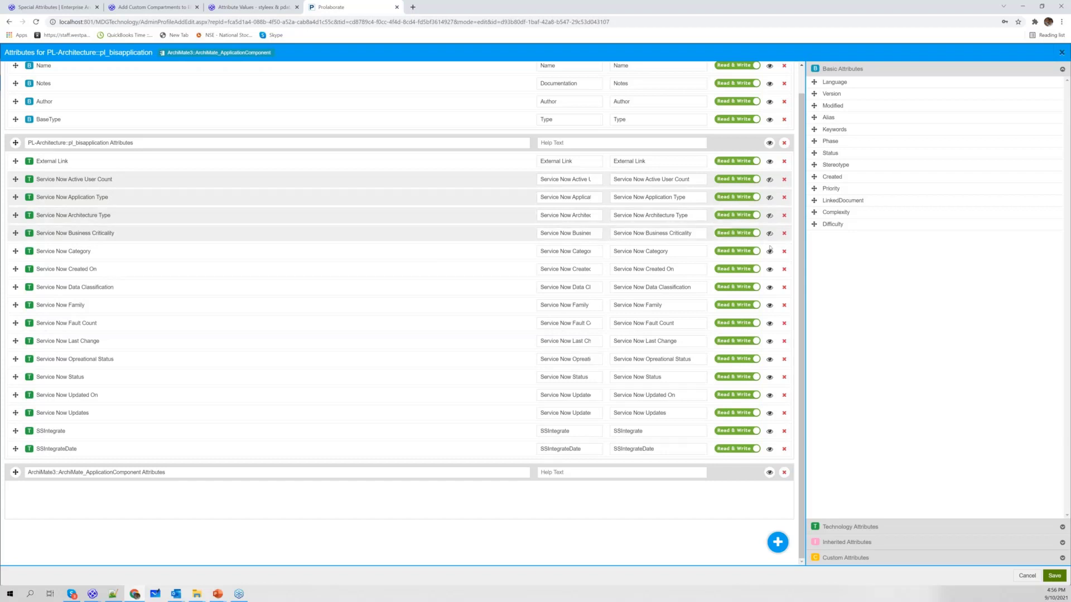
click(770, 251)
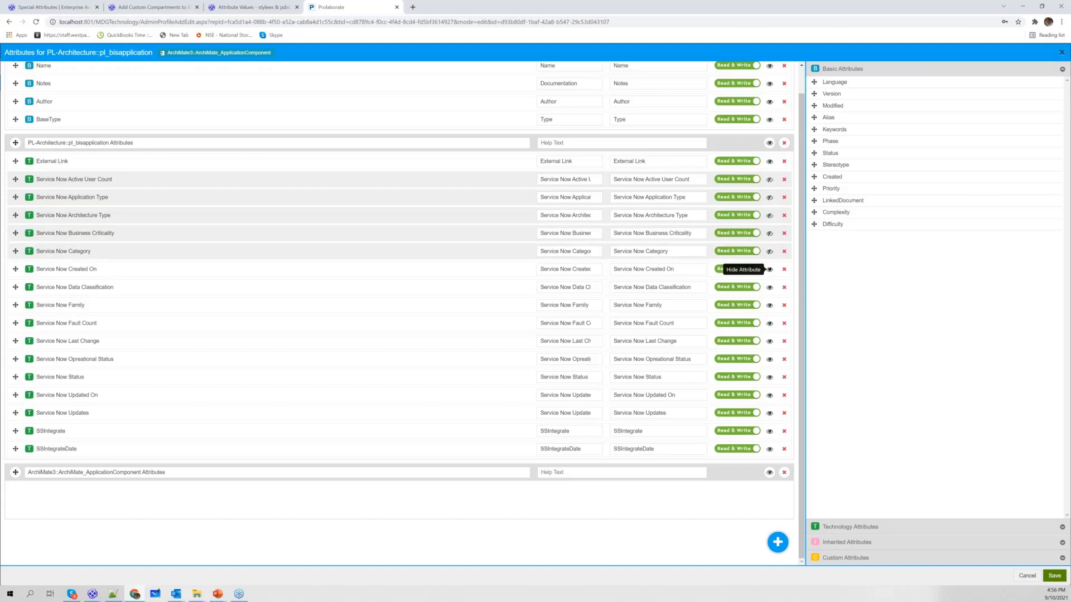
click(770, 269)
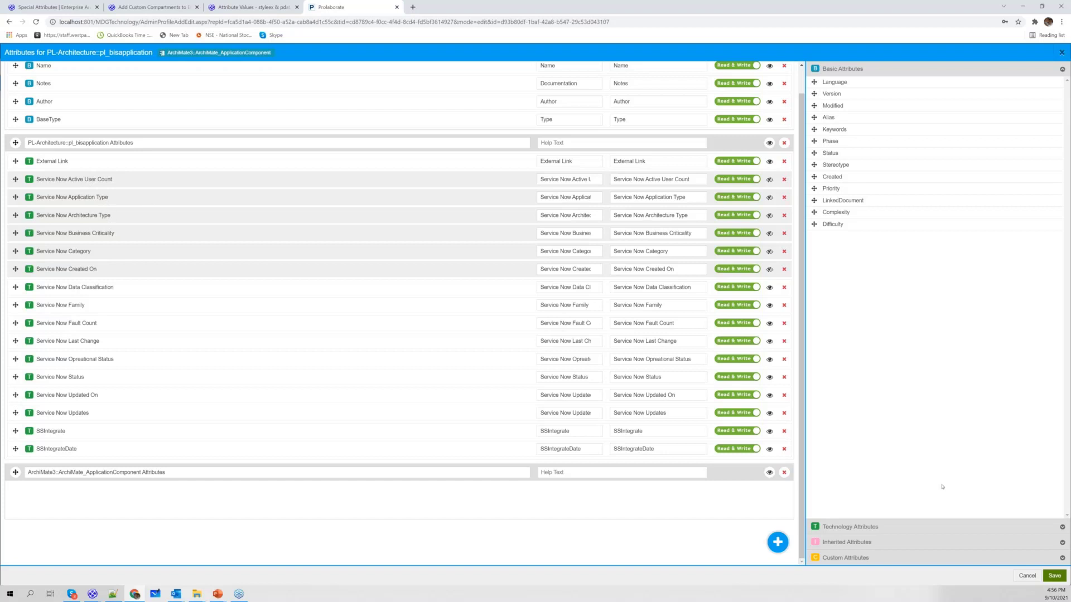
click(1054, 576)
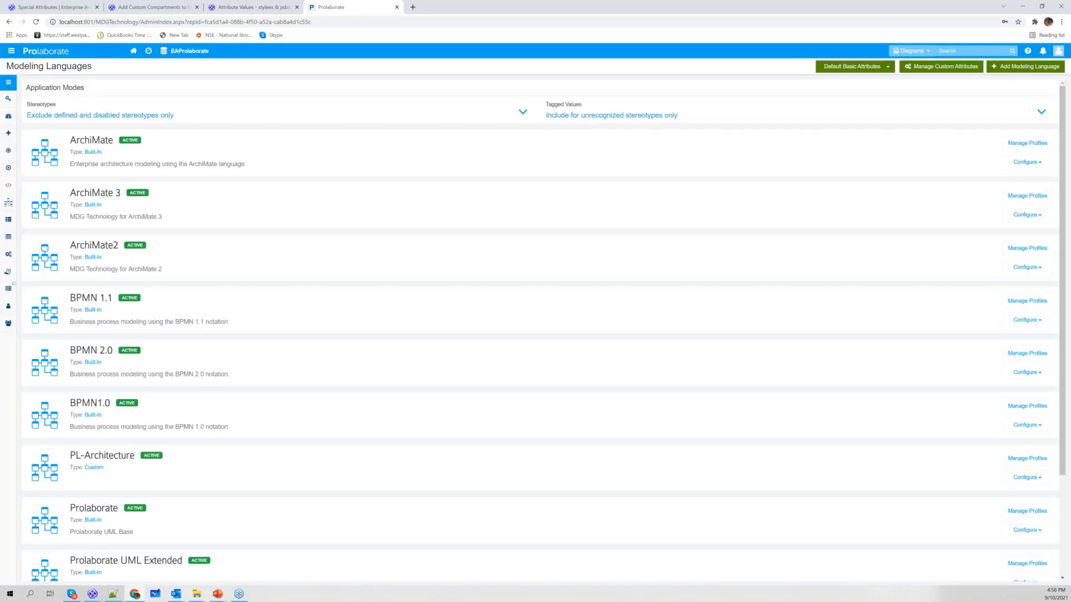
Step: Return to the repository dashboard and expand Application Domain > Application Repository > Application Inventory > Business Applications in the Repository Browser
click(135, 52)
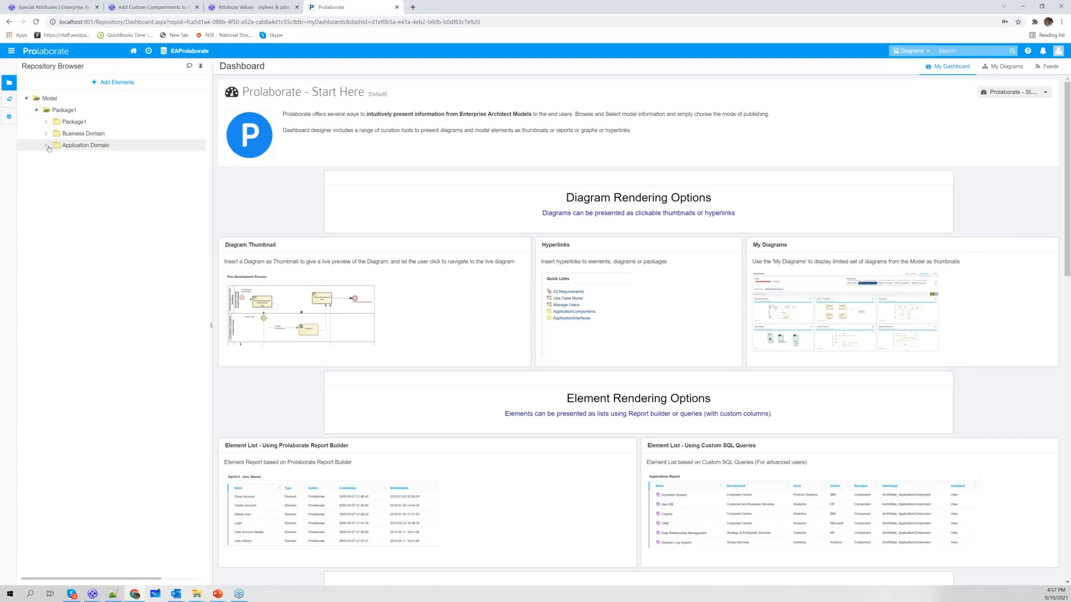
click(47, 146)
click(56, 157)
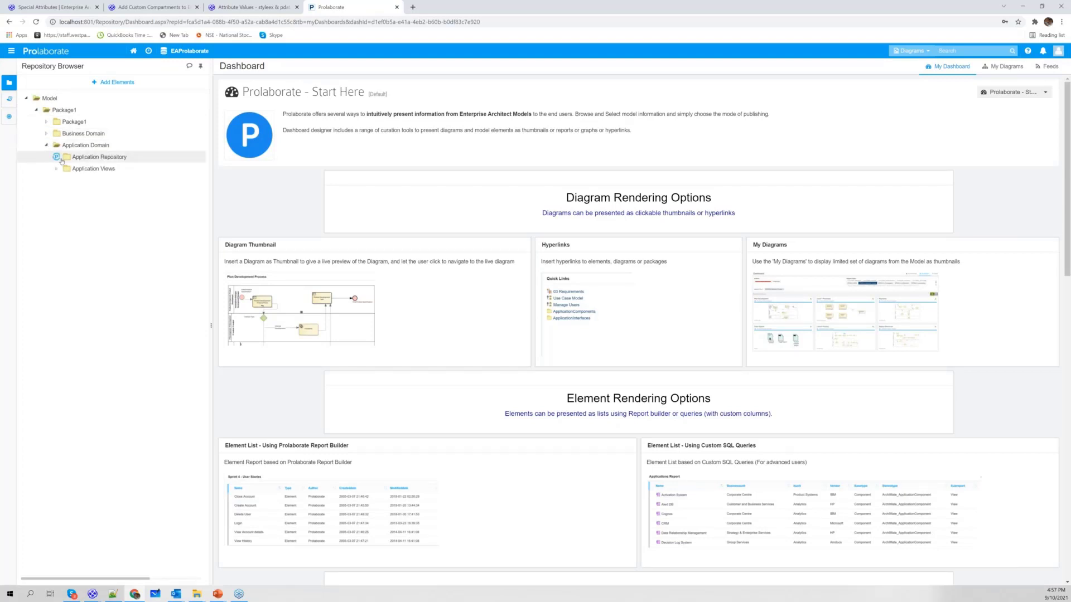
click(67, 180)
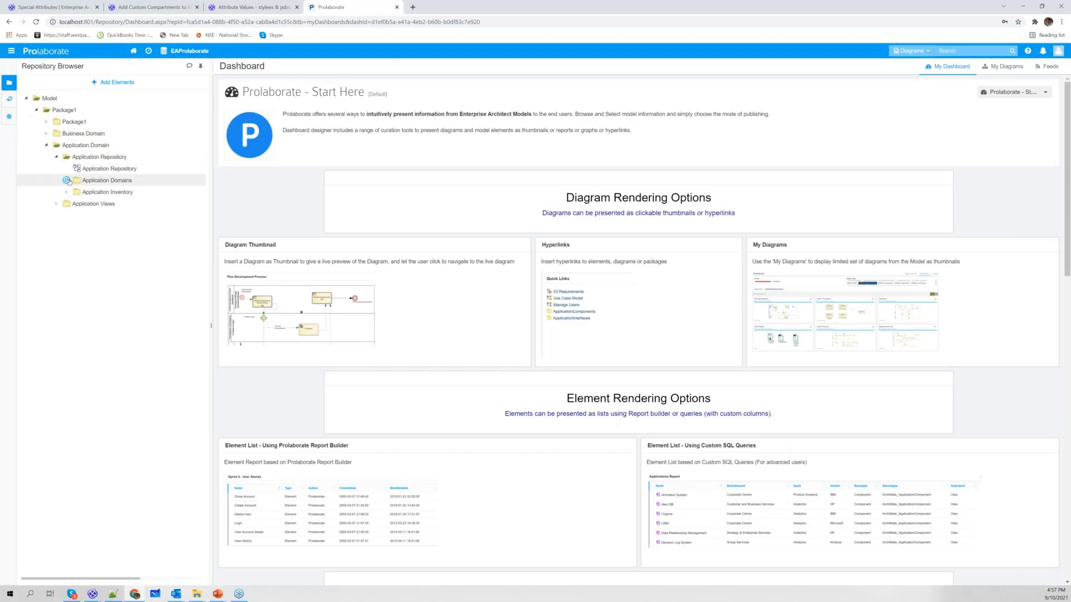
click(66, 181)
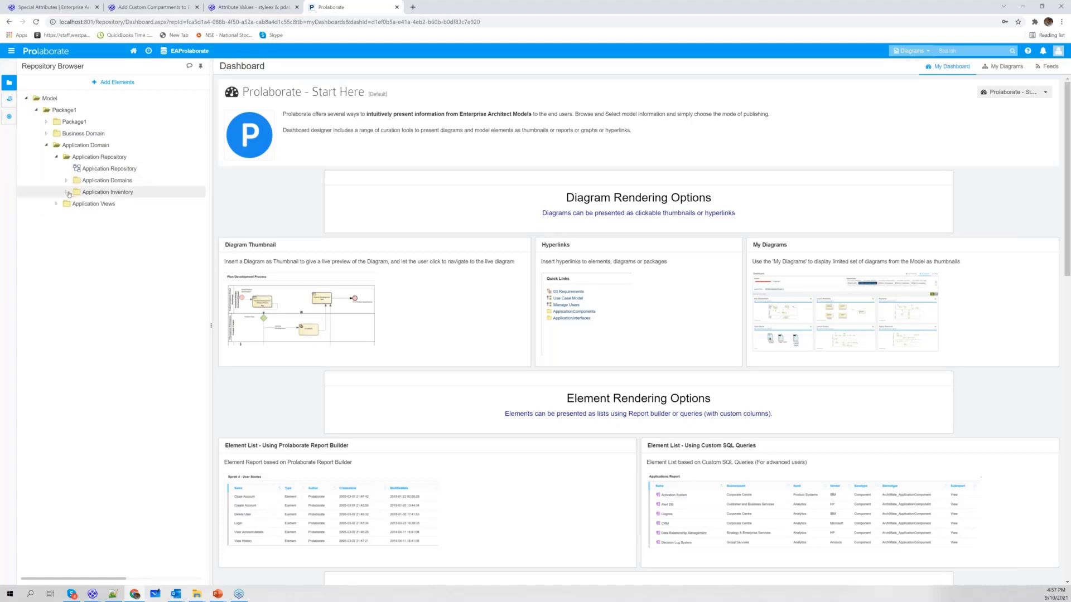
click(69, 194)
click(77, 215)
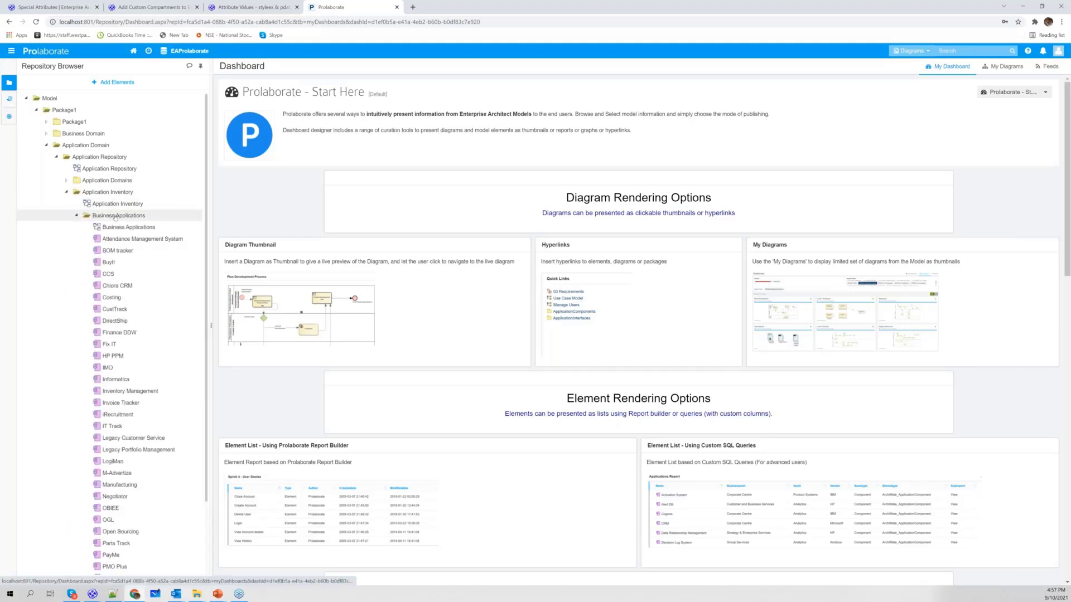
Step: Open the Attendance Management System application and examine its basic and PL-Architecture pl_bisapplication attributes
click(127, 238)
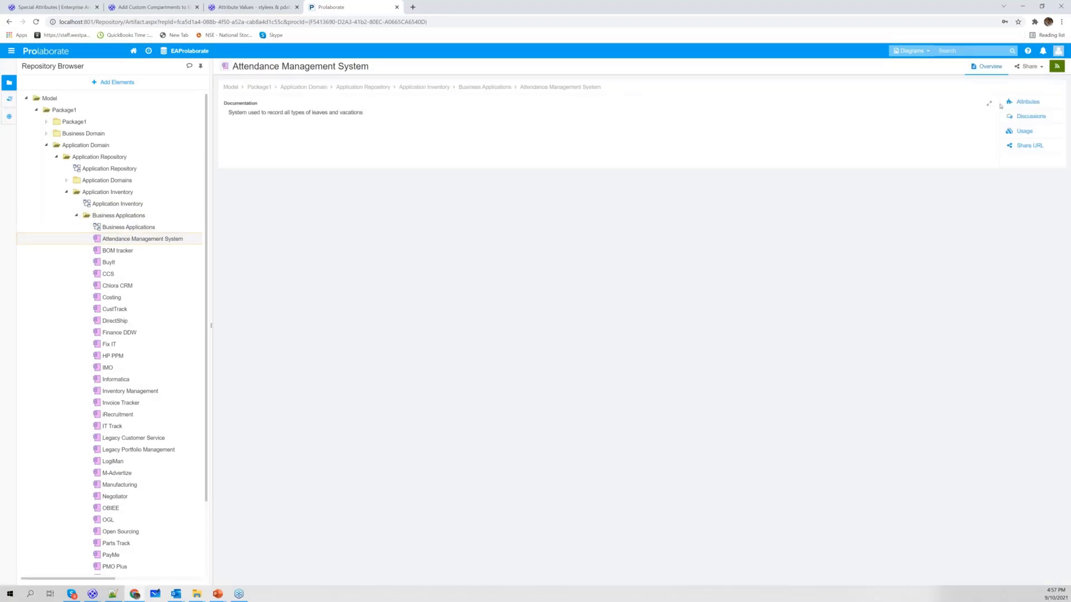
click(1026, 103)
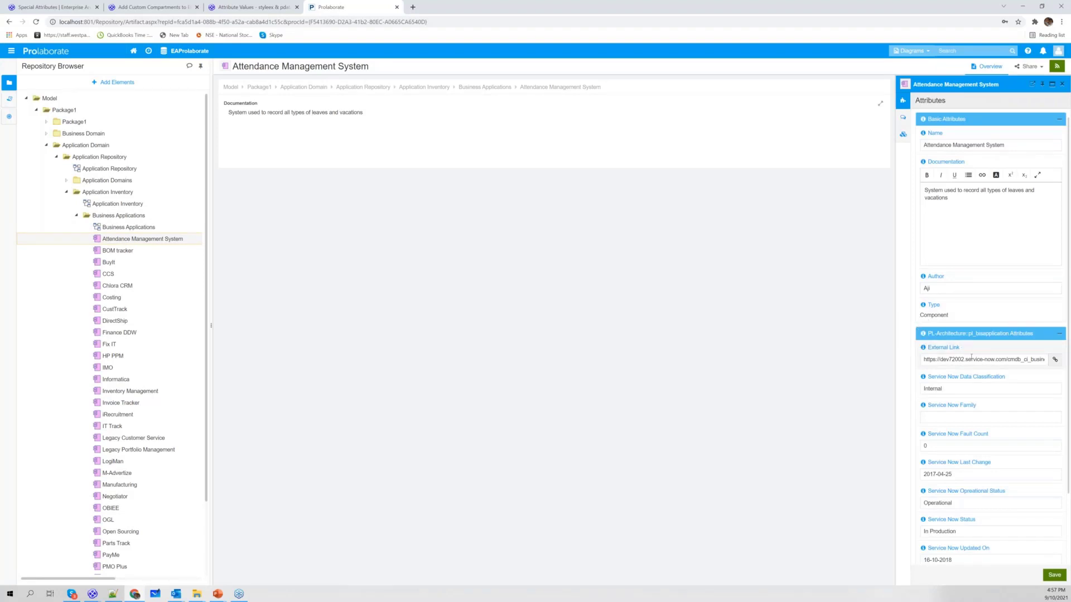
scroll(972, 357, down, 2)
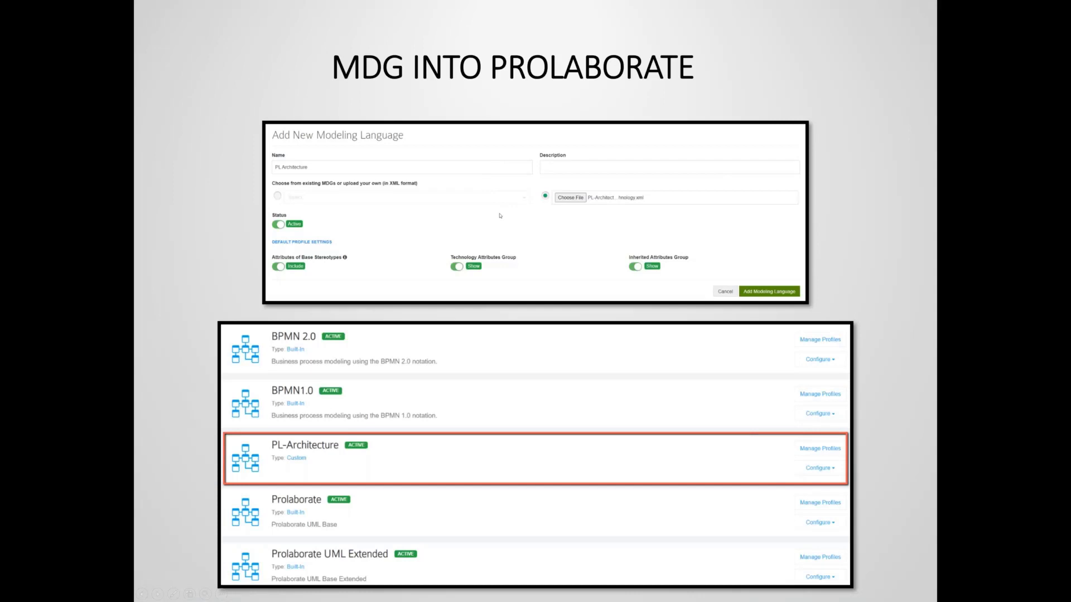
click(501, 215)
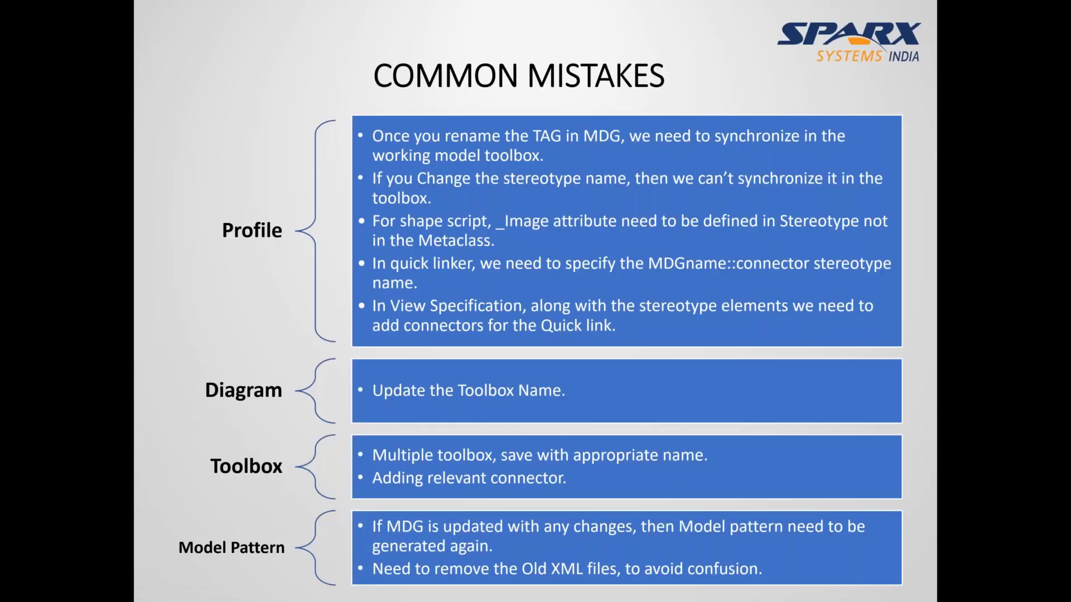